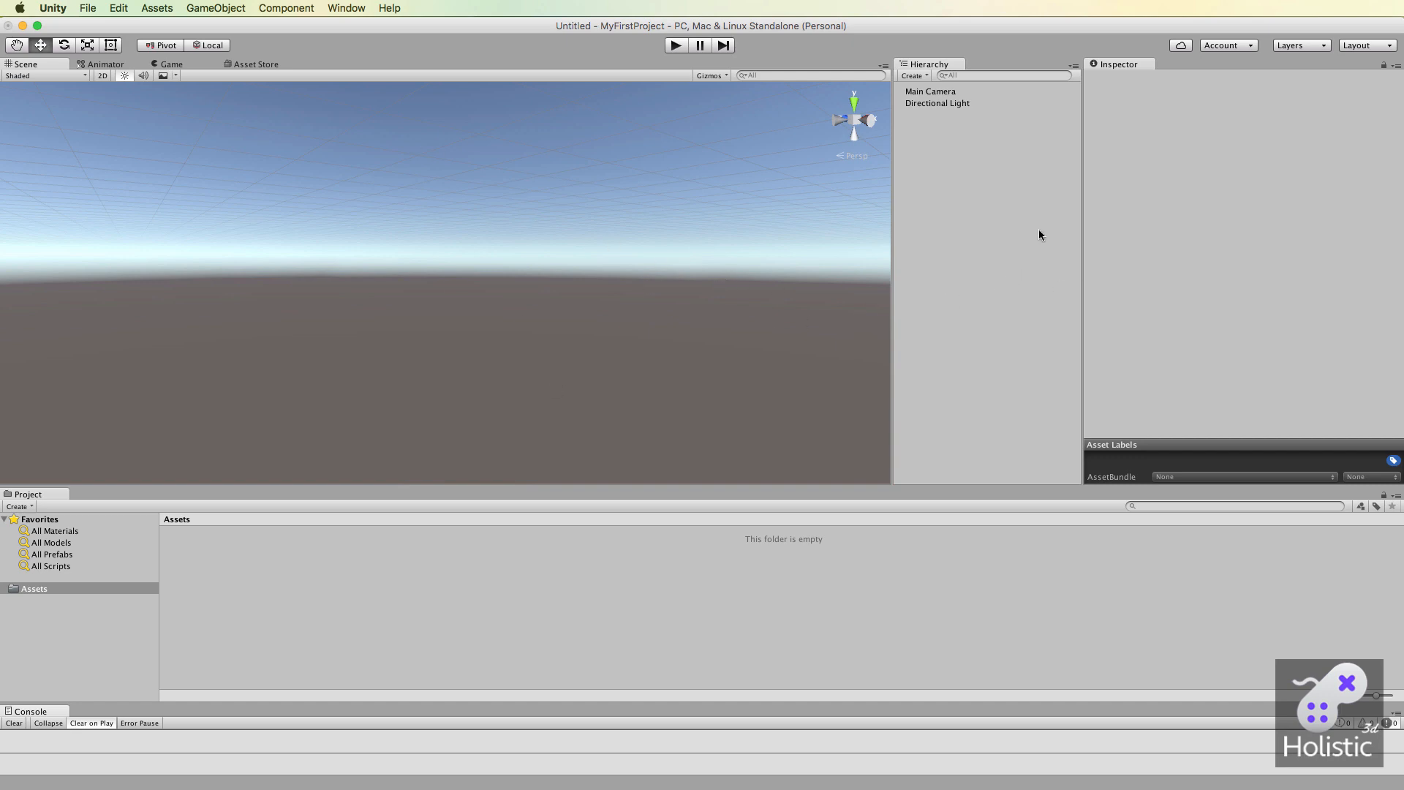
Add a 3D sphere to the scene.
right_click(940, 151)
mouse_move(984, 282)
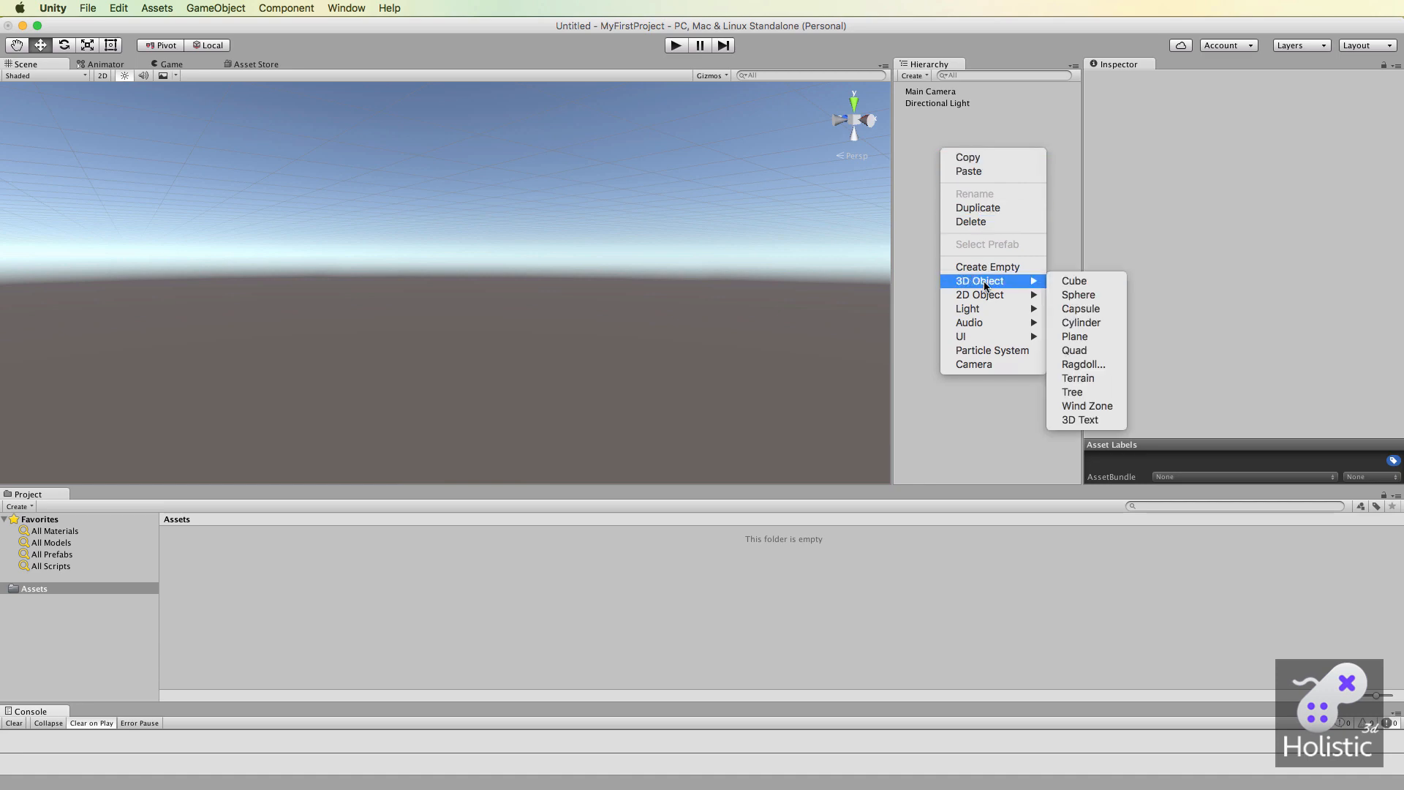
left_click(1079, 295)
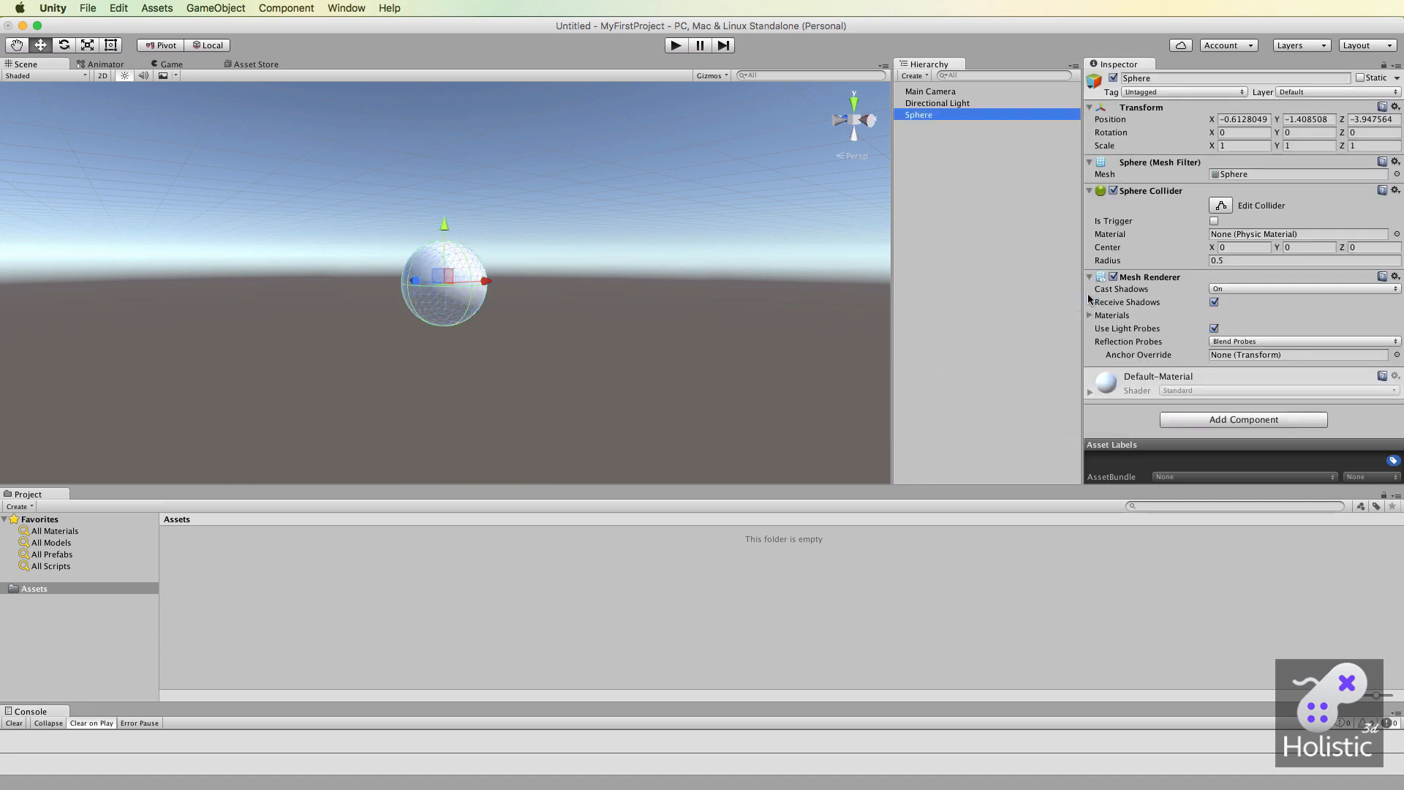
scroll(504, 300, "up", 10)
scroll(505, 300, "down", 2)
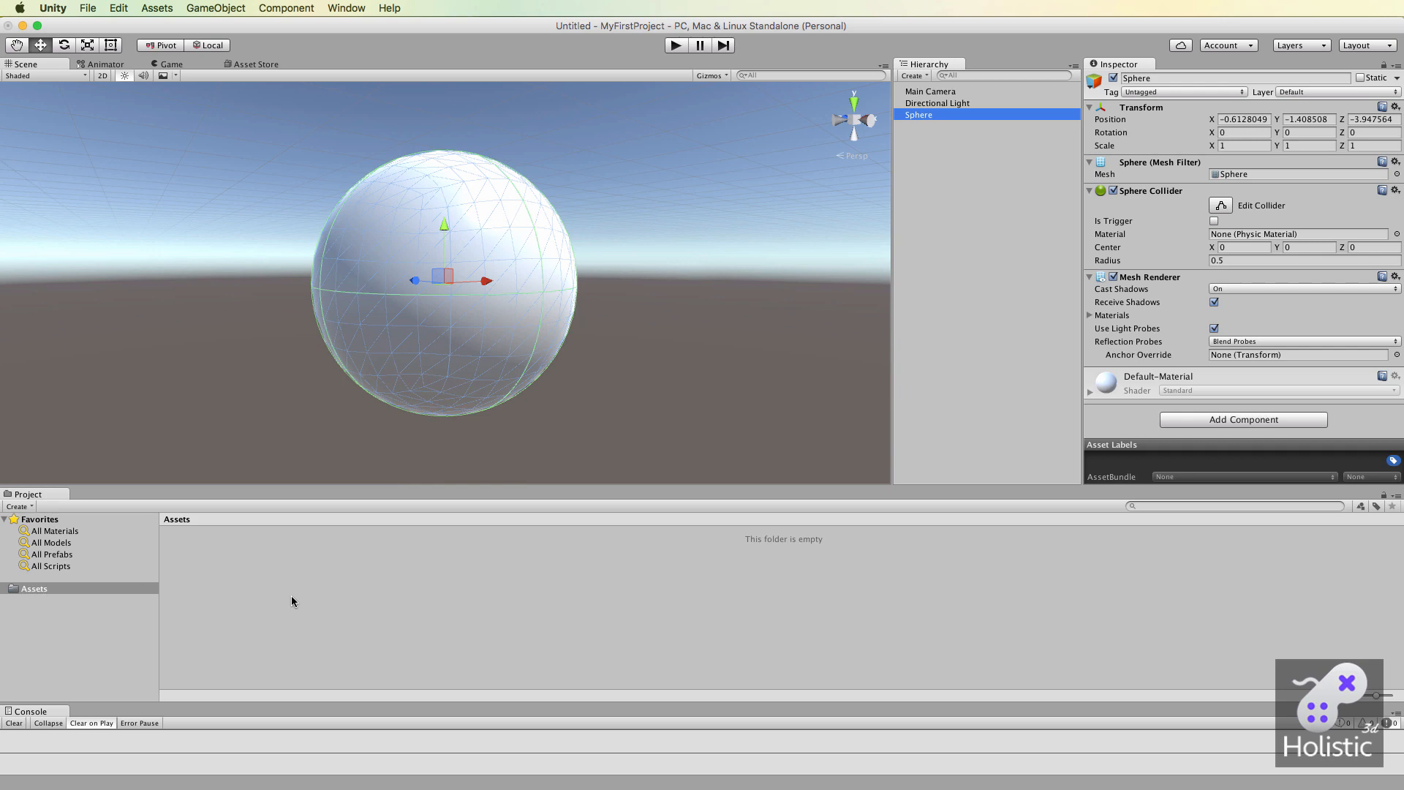
right_click(253, 550)
mouse_move(293, 557)
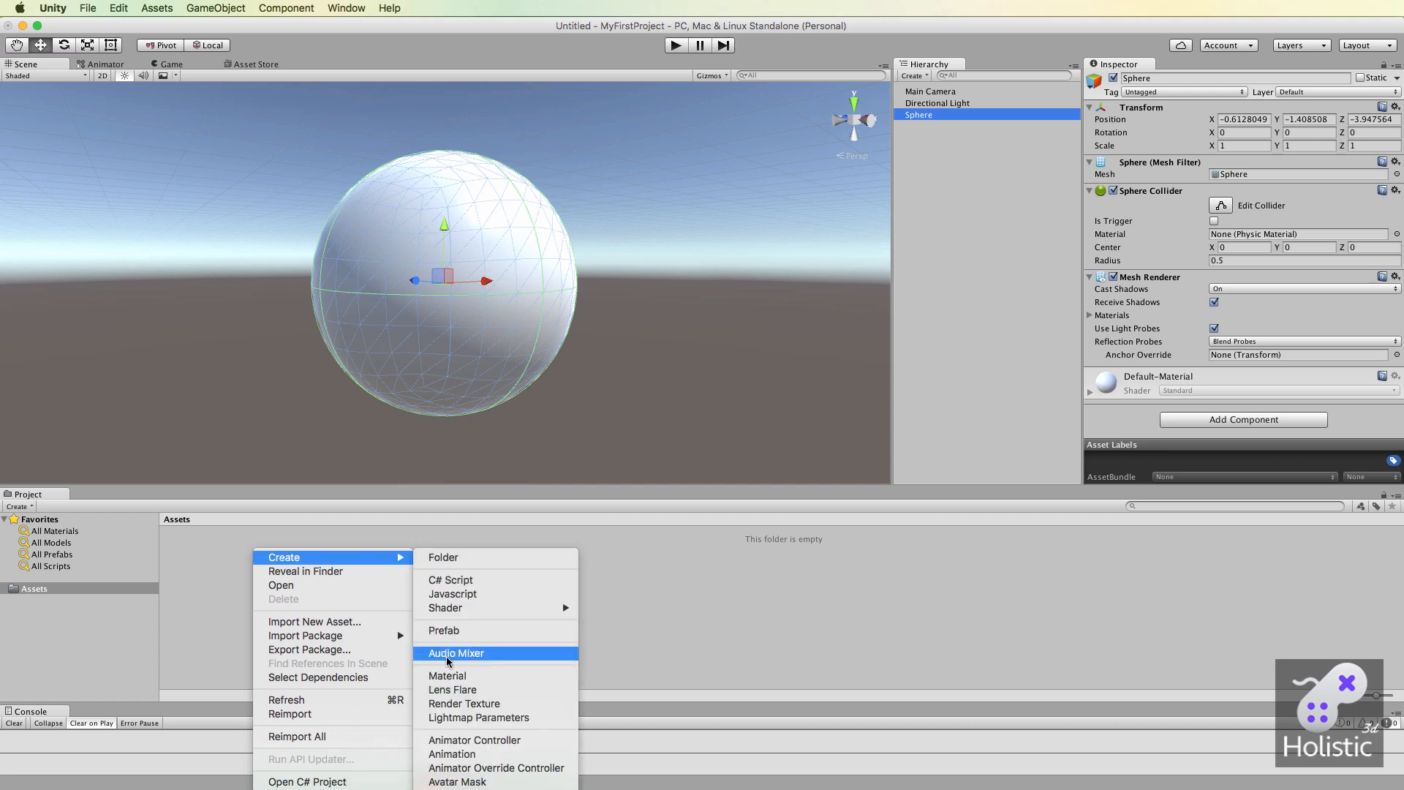
left_click(212, 585)
Create a folder named Materials in the project's Assets.
right_click(202, 541)
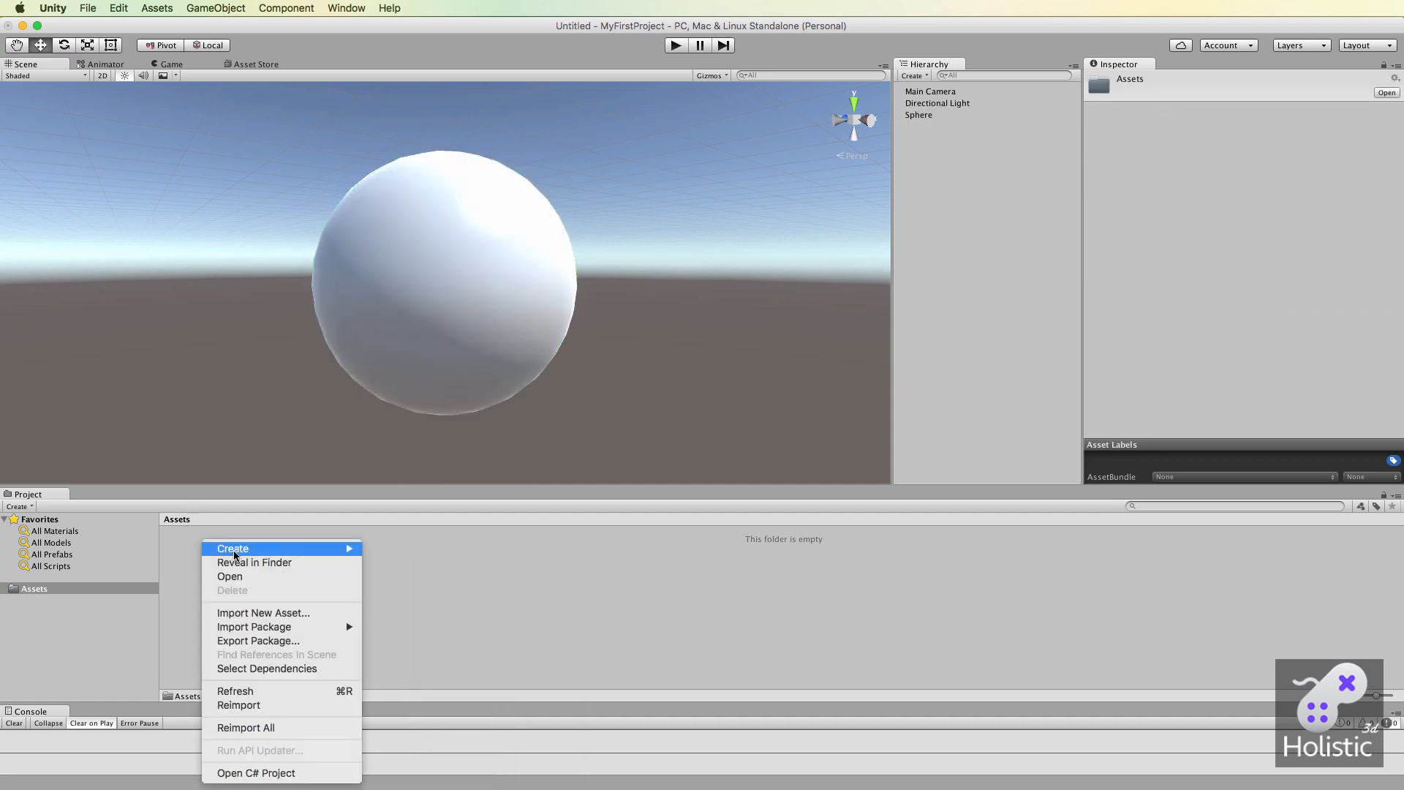
mouse_move(235, 555)
left_click(407, 550)
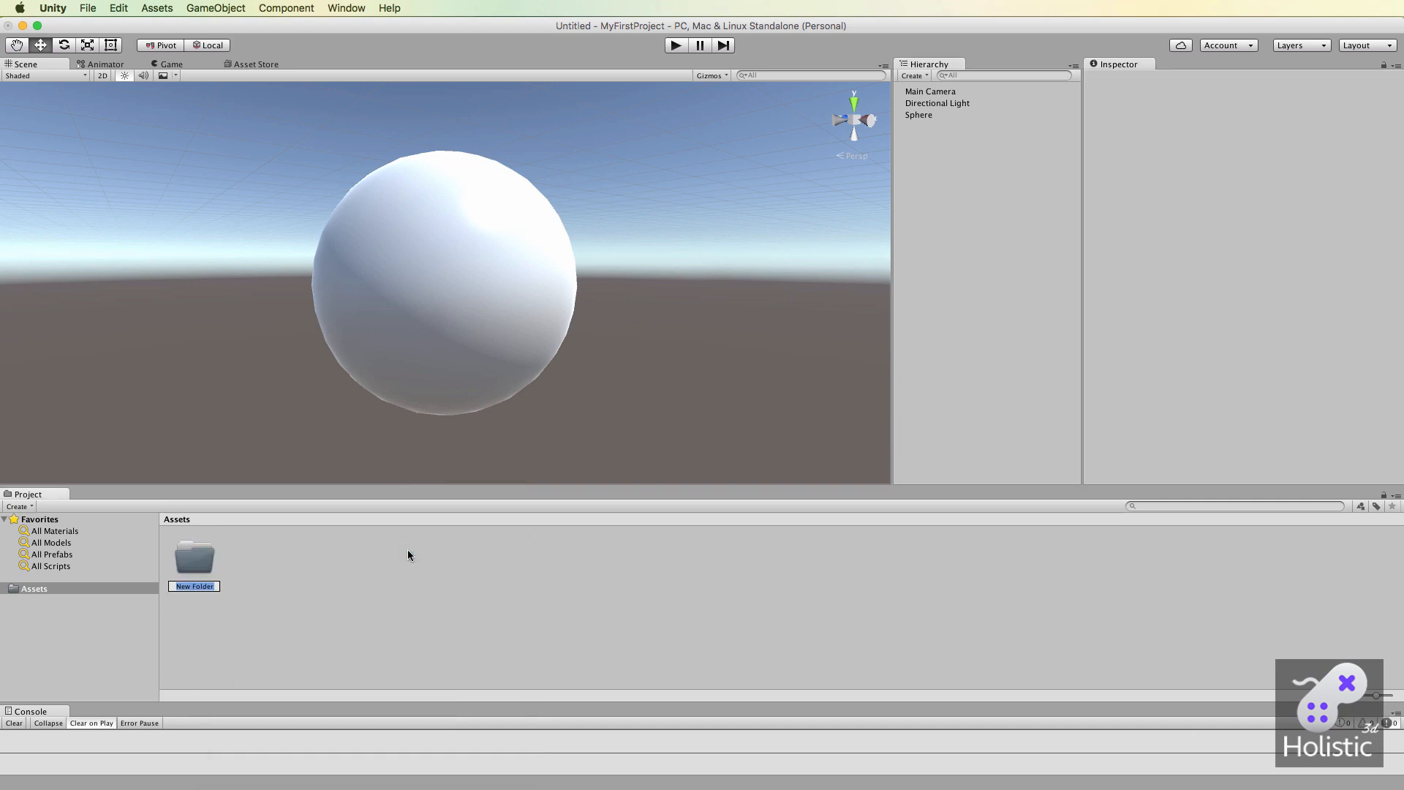
type("Materials")
key("Return")
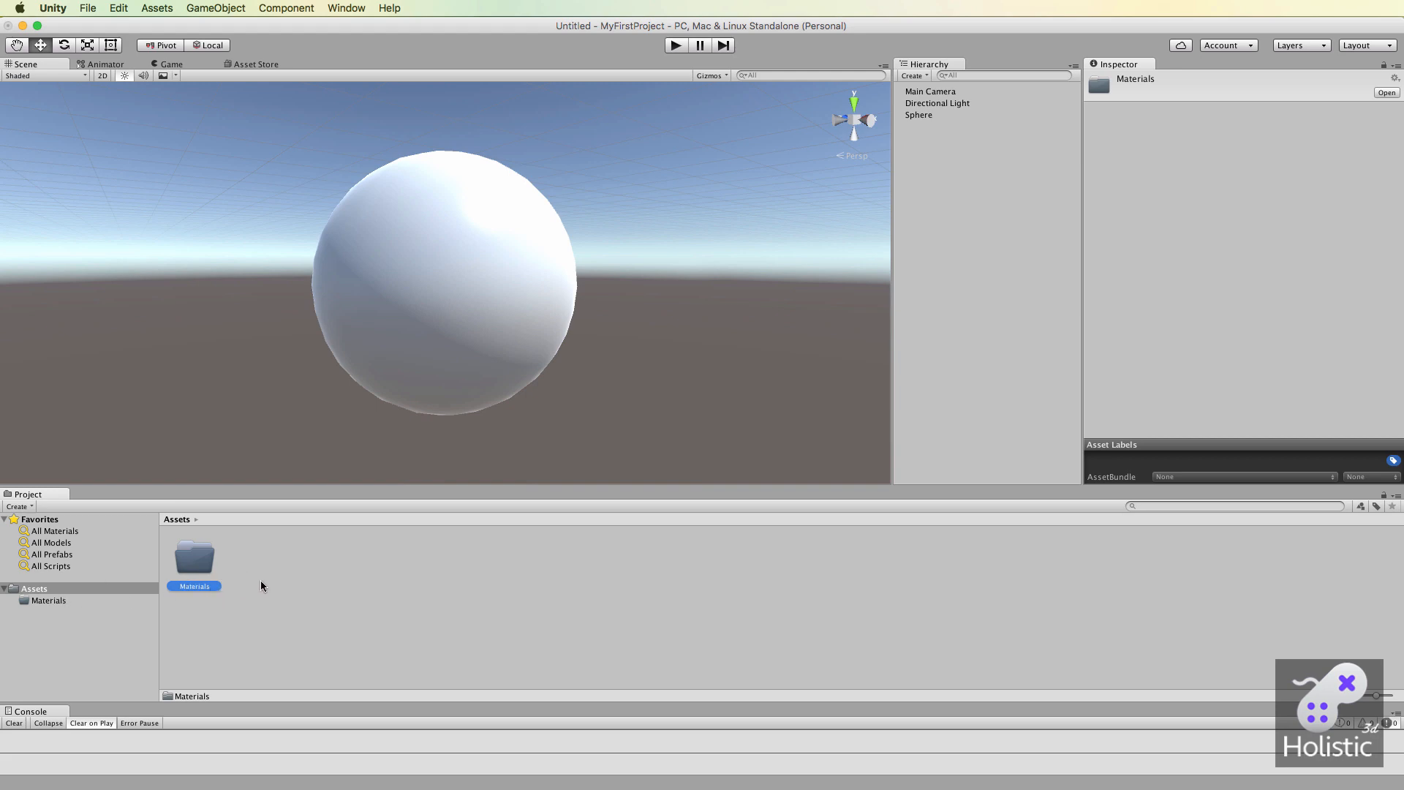
Create a new material named red inside the Materials folder.
double_click(202, 558)
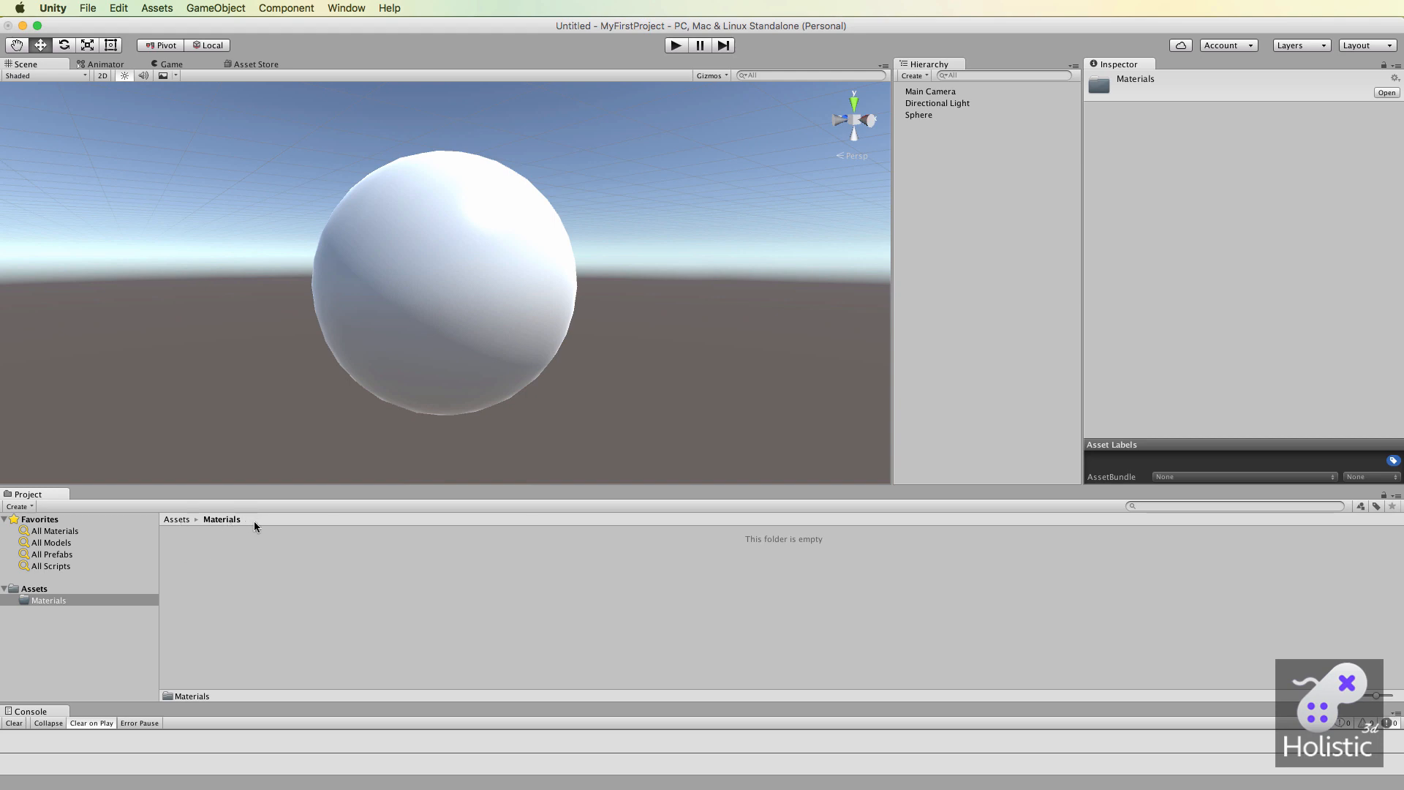
right_click(234, 568)
mouse_move(290, 571)
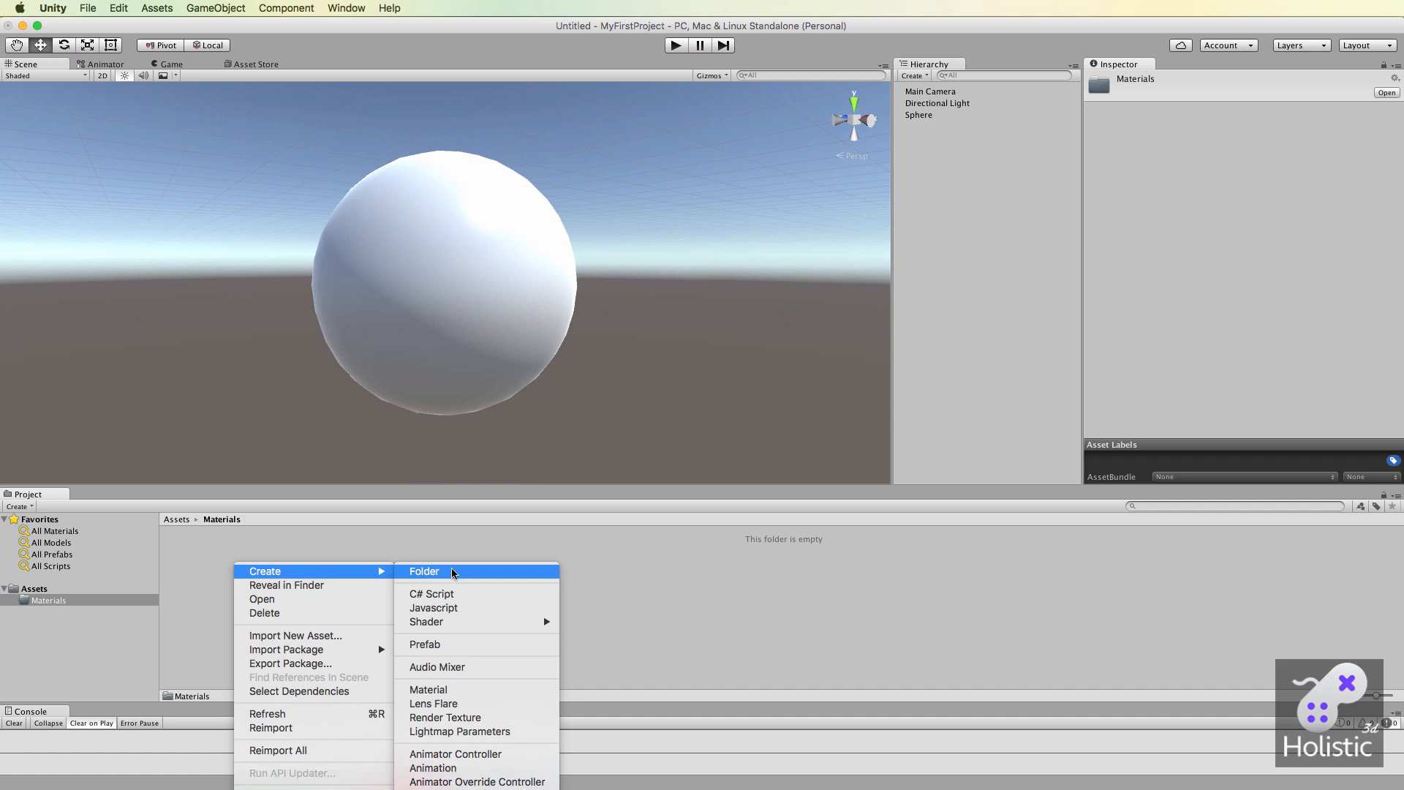
left_click(437, 692)
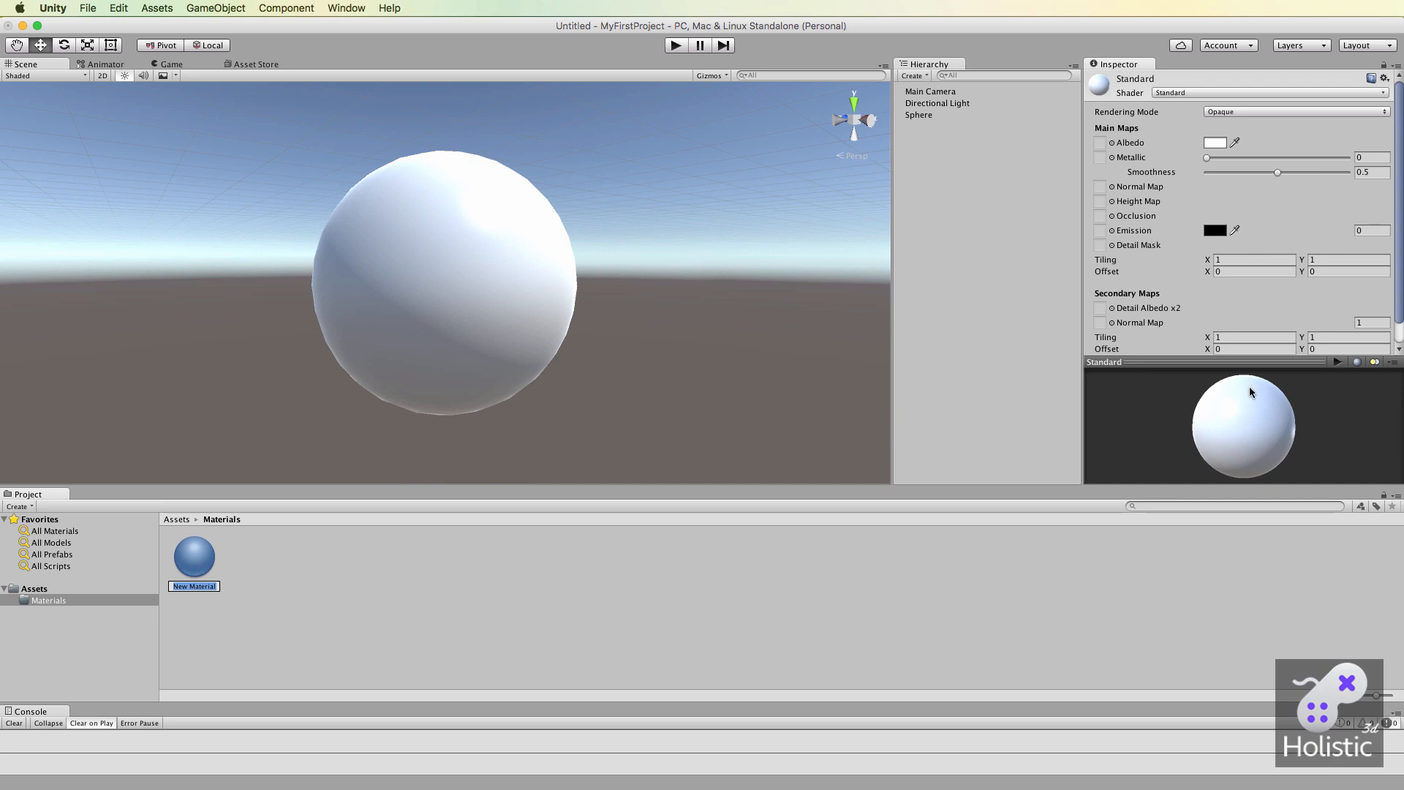
scroll(629, 479, "down", 3)
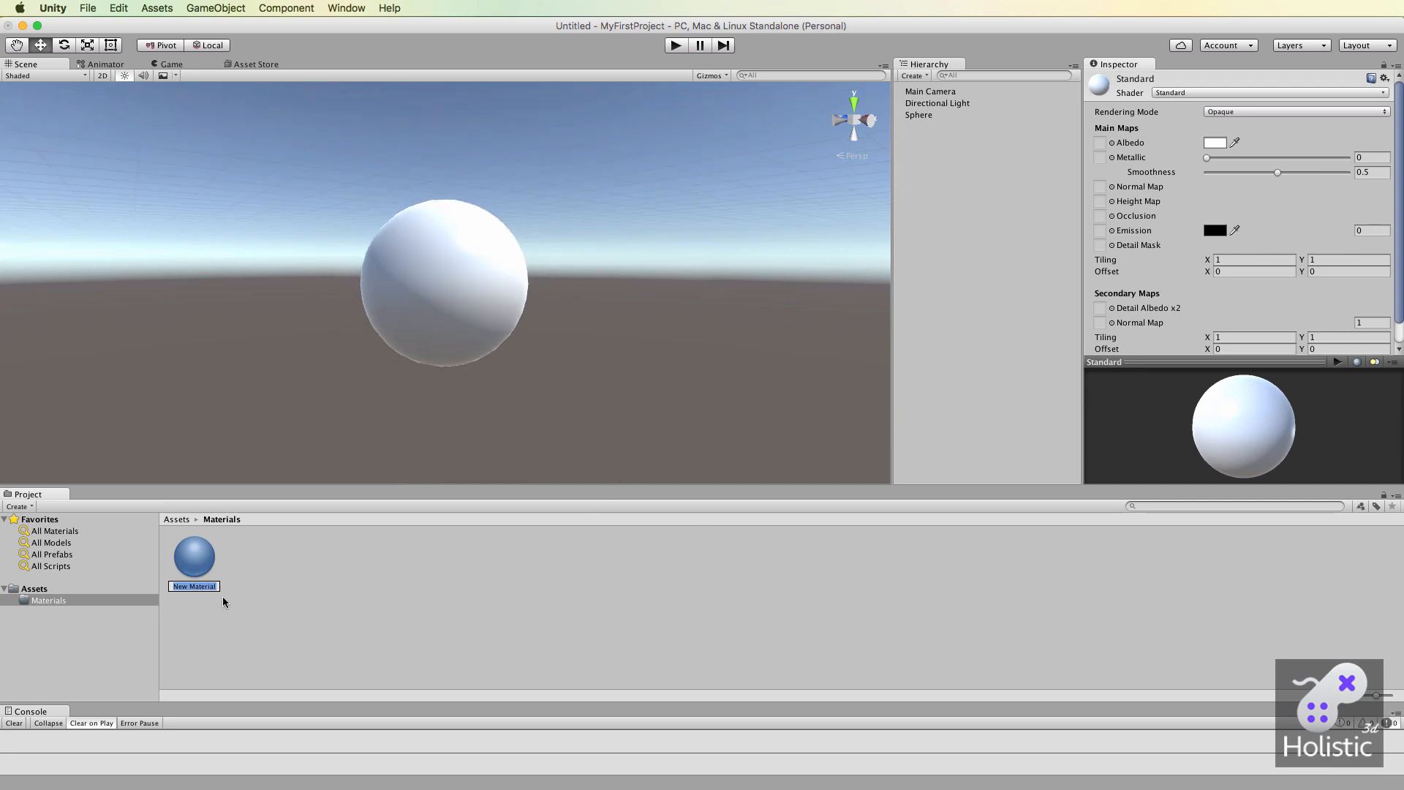
type("red")
key("Return")
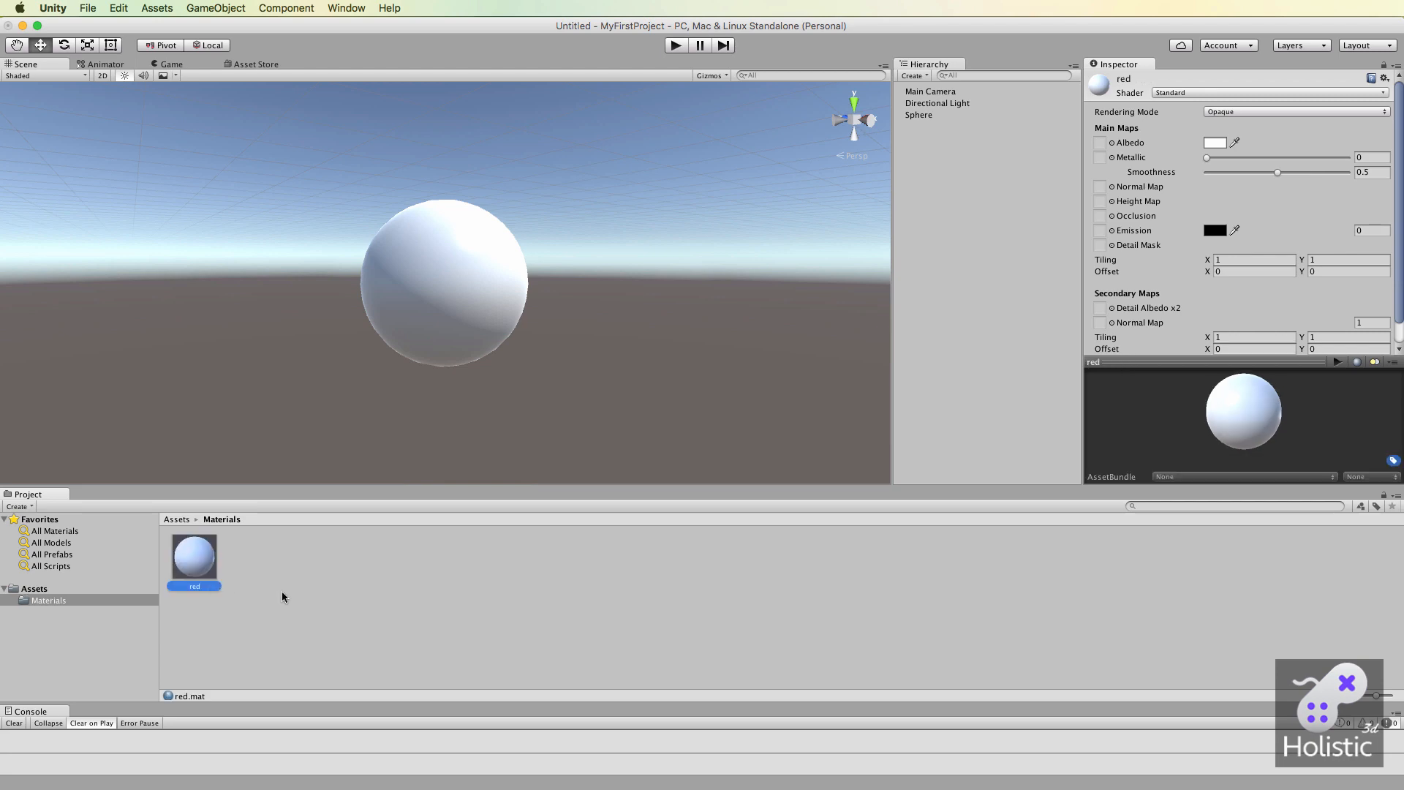
Apply the red material to the sphere in the scene.
scroll(494, 387, "up", 5)
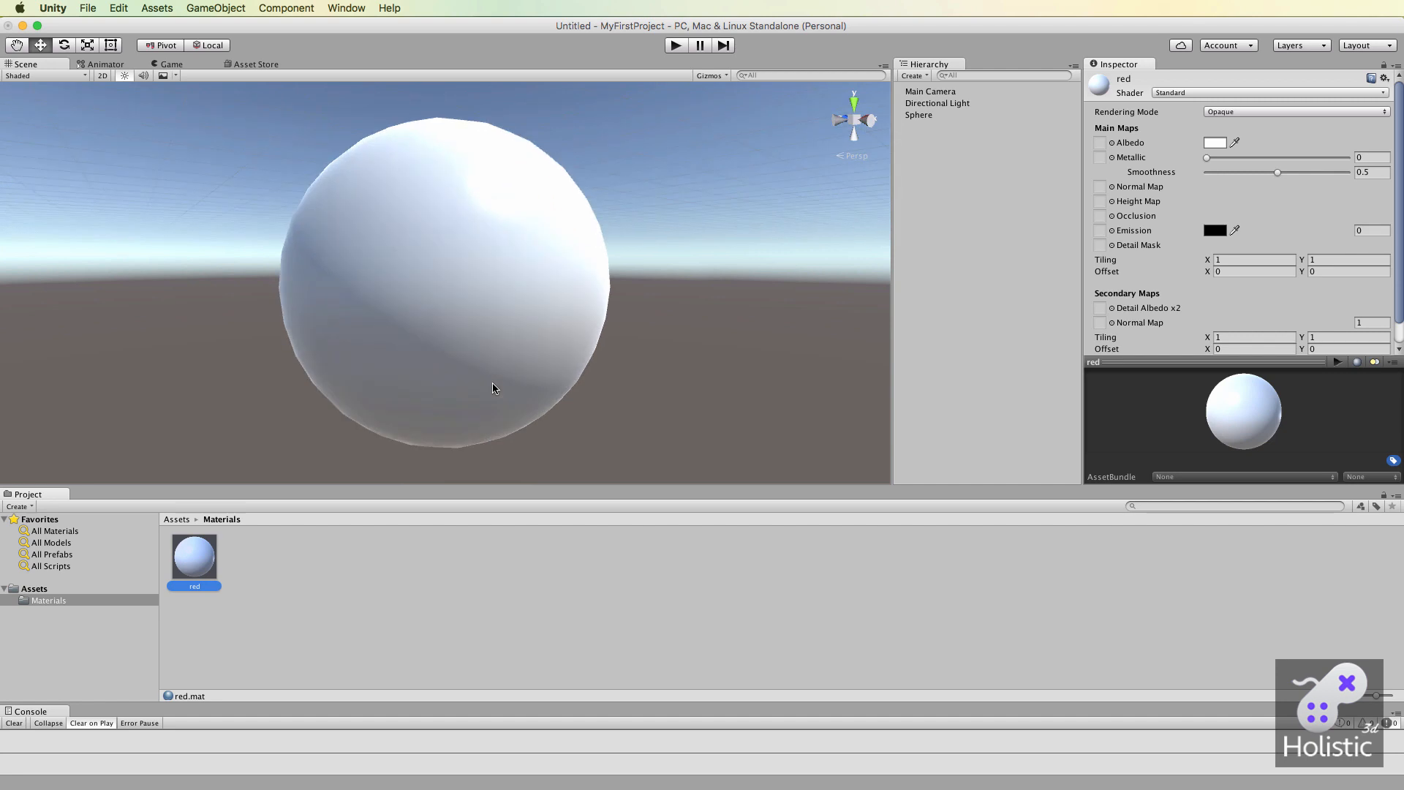
scroll(494, 388, "down", 2)
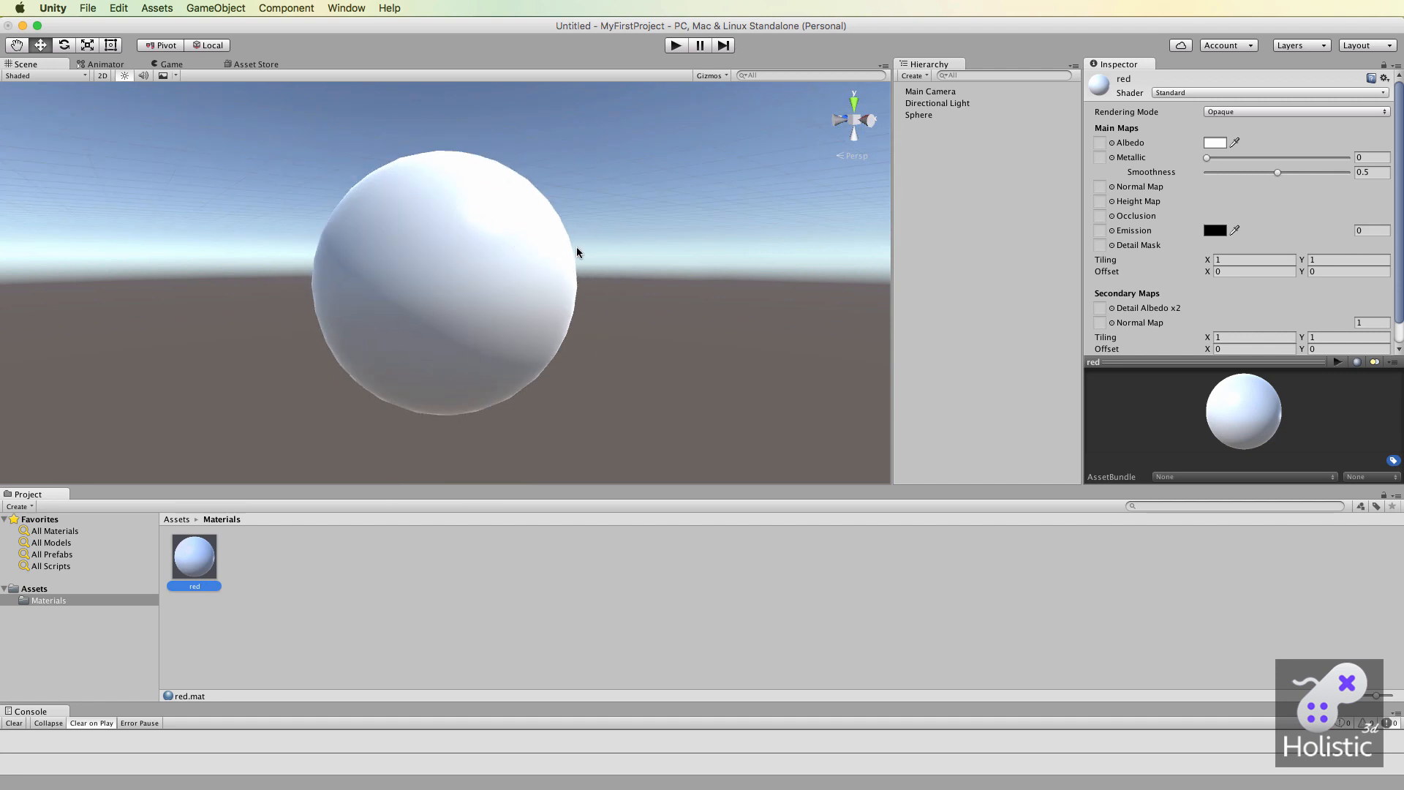
left_click(919, 115)
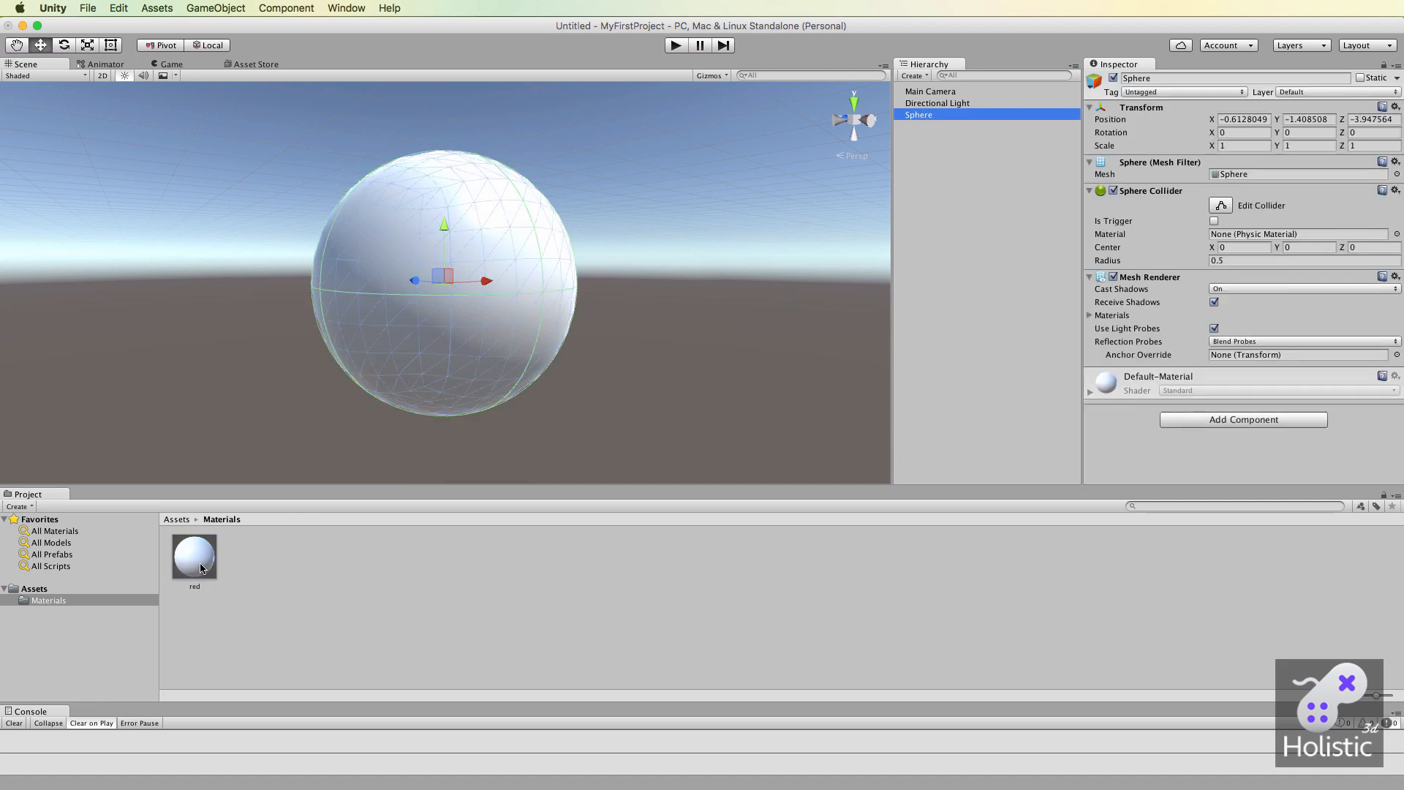
left_click_drag(197, 563, 407, 316)
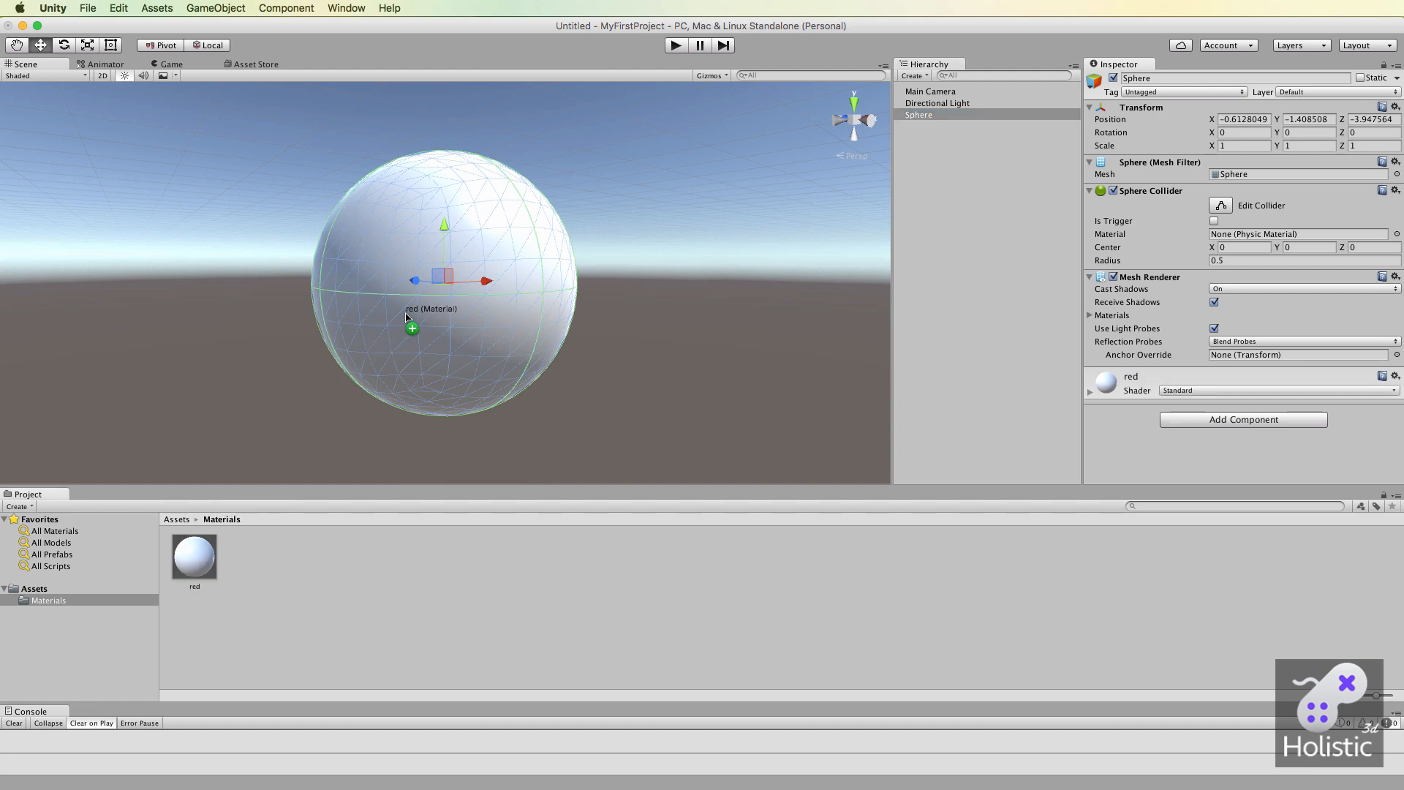
left_click_drag(408, 317, 1170, 455)
Set the red material's Albedo color to pure red (FF0000FF).
left_click(196, 565)
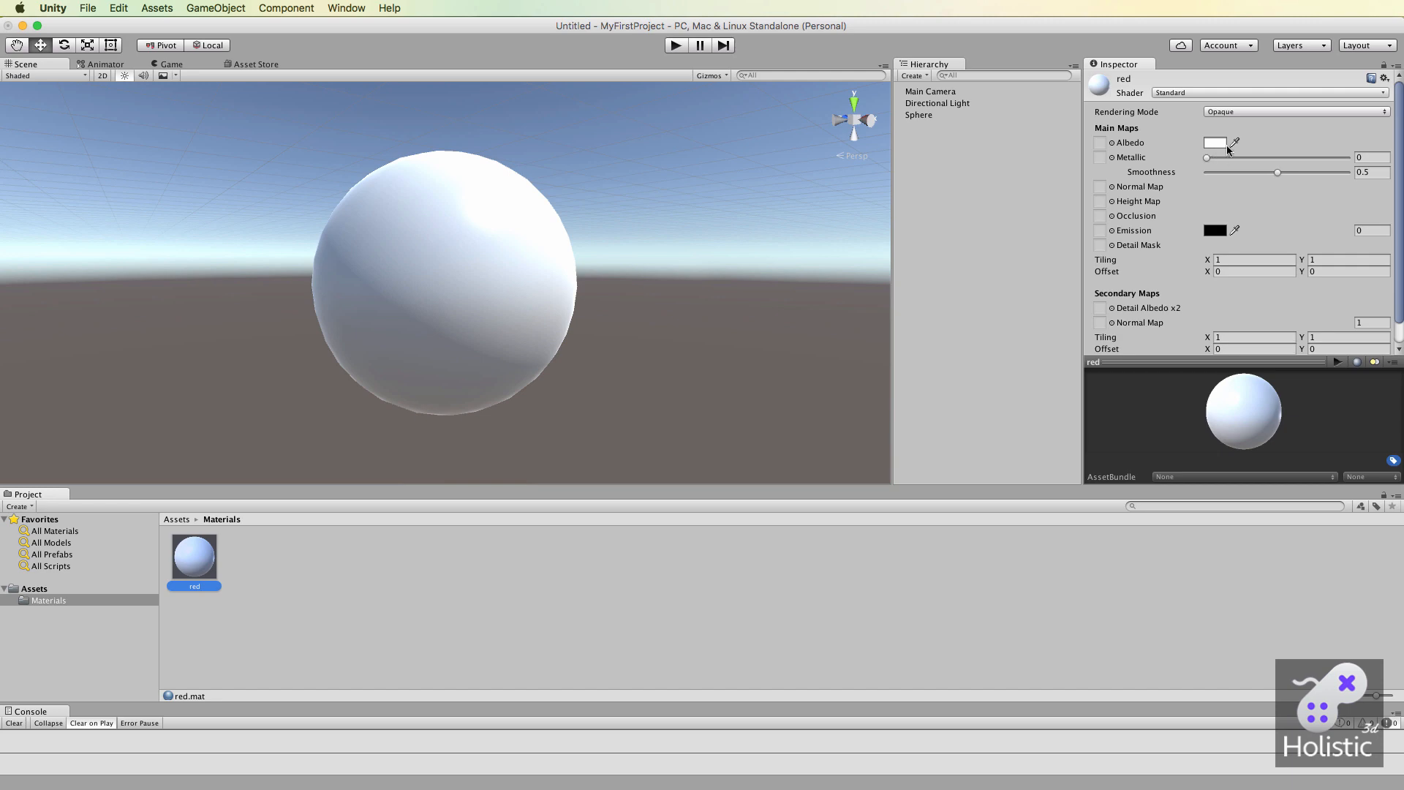
left_click(1218, 145)
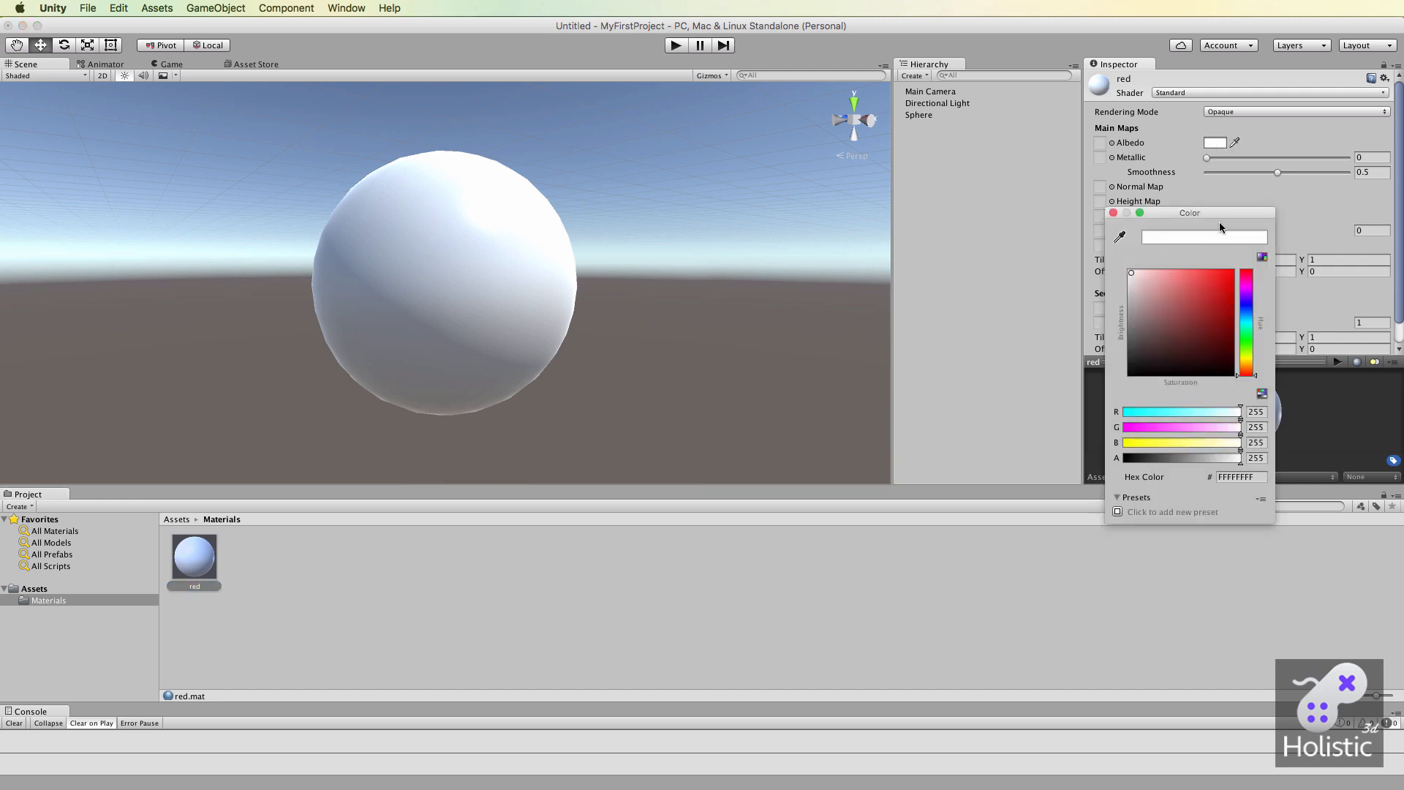
left_click_drag(1221, 215, 853, 155)
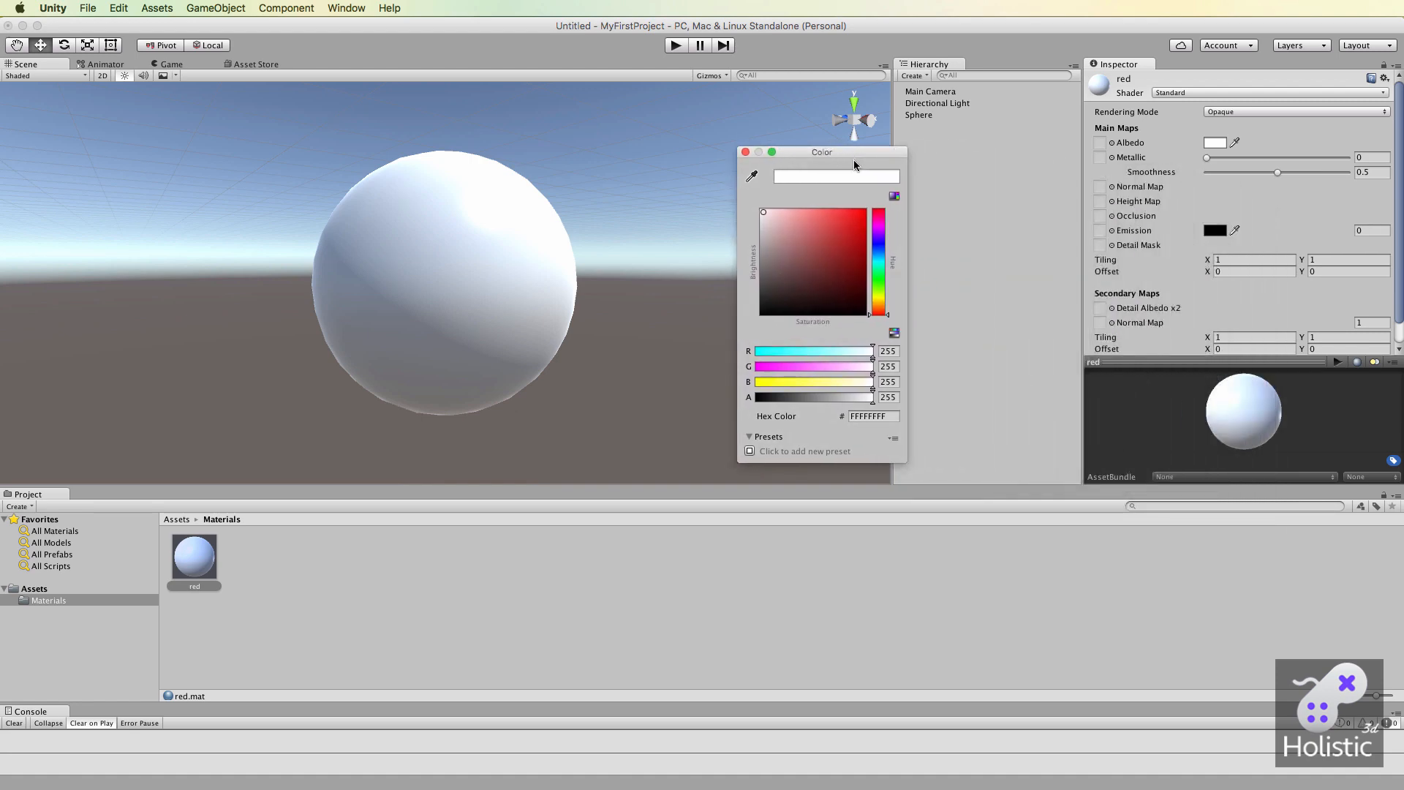
left_click_drag(809, 288, 854, 221)
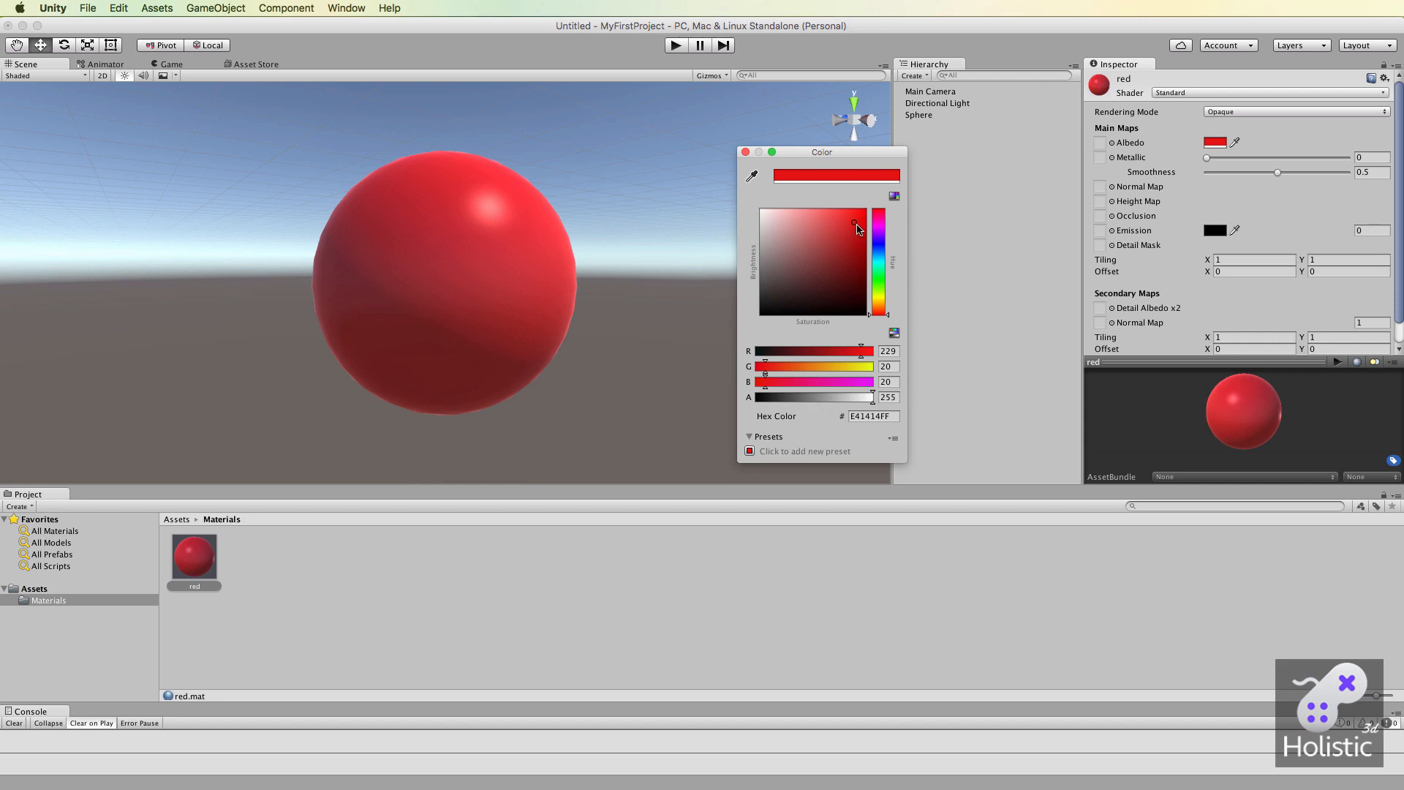
left_click_drag(857, 227, 877, 199)
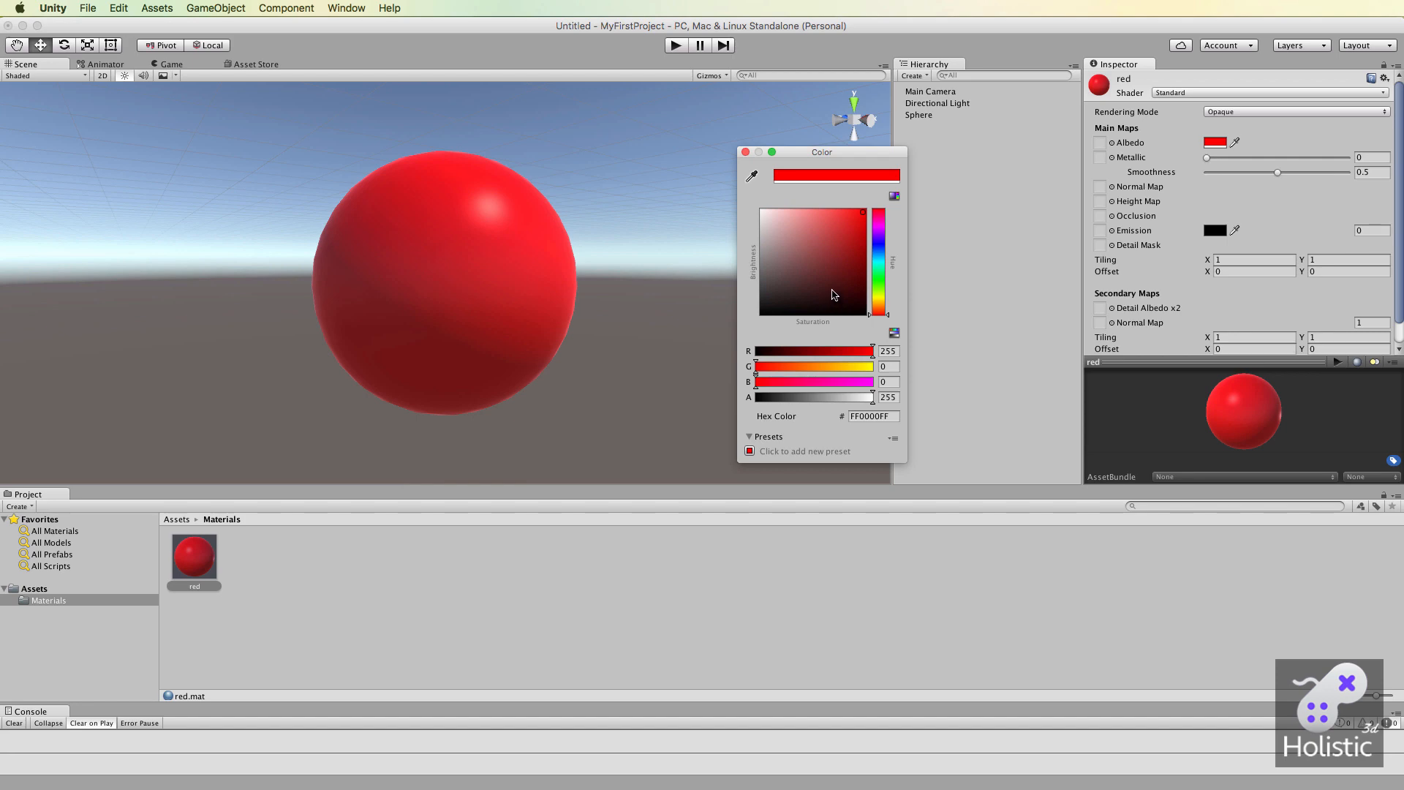
left_click(745, 153)
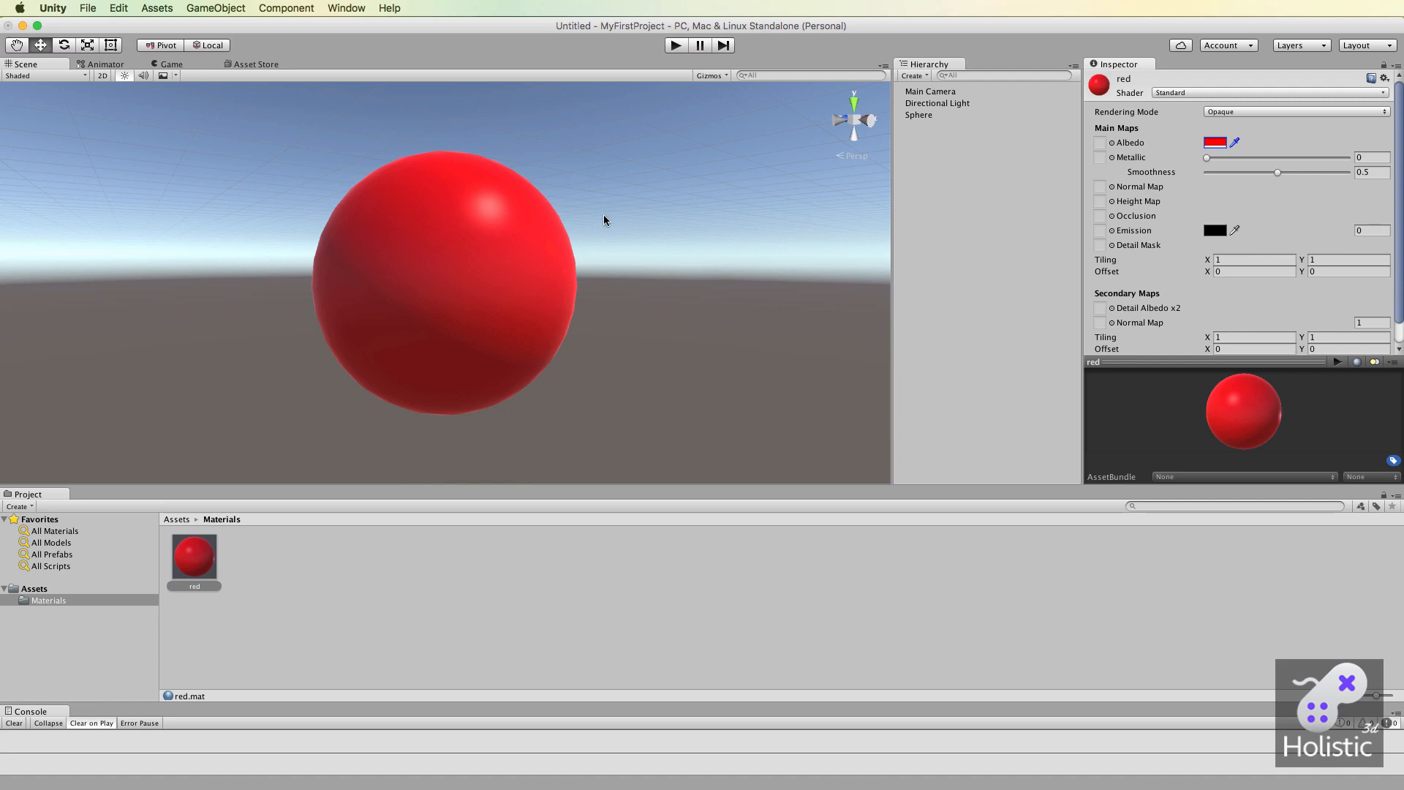
Add a second sphere and move it out beside and behind the red sphere, to about X -0.995, Z -2.857.
left_click(929, 157)
right_click(919, 151)
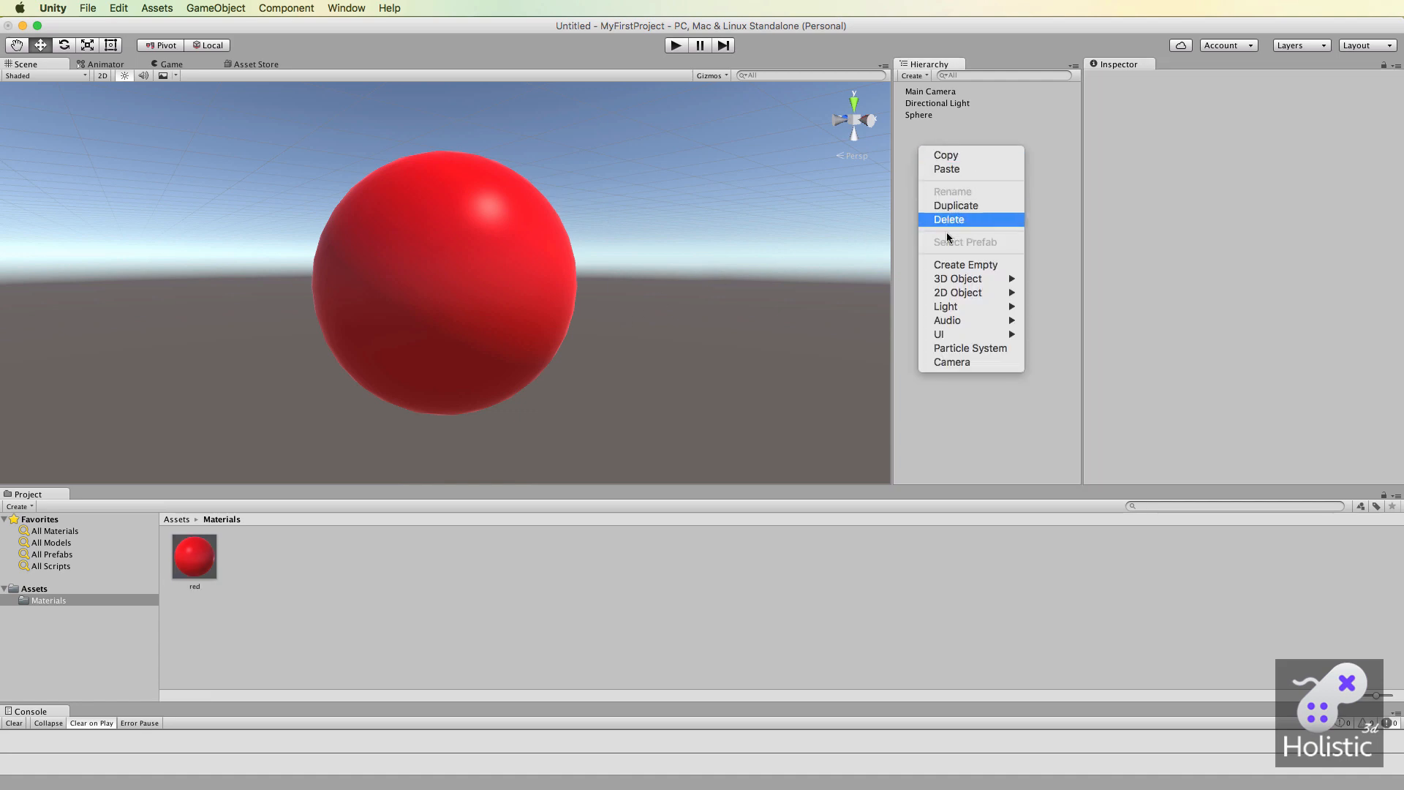
mouse_move(980, 279)
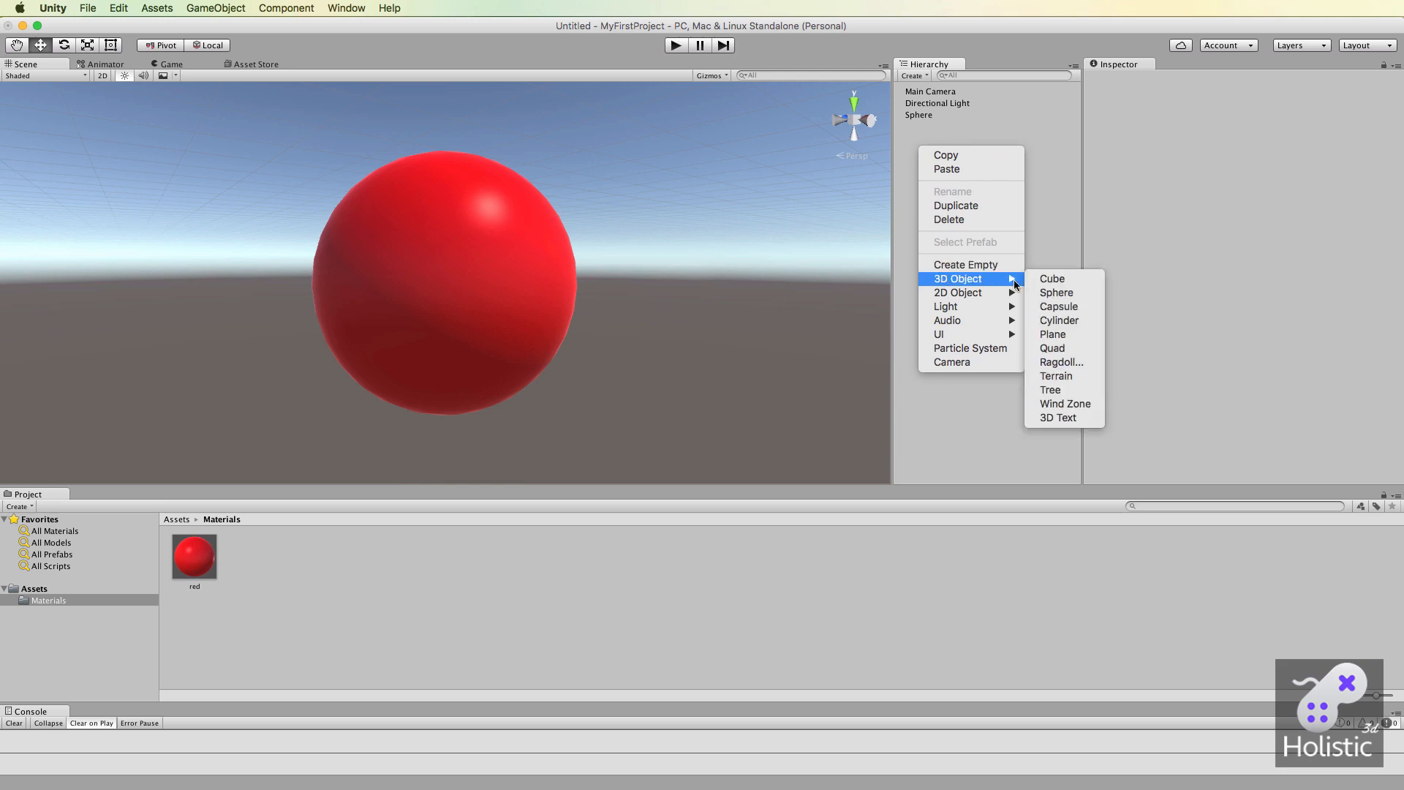
left_click(1057, 292)
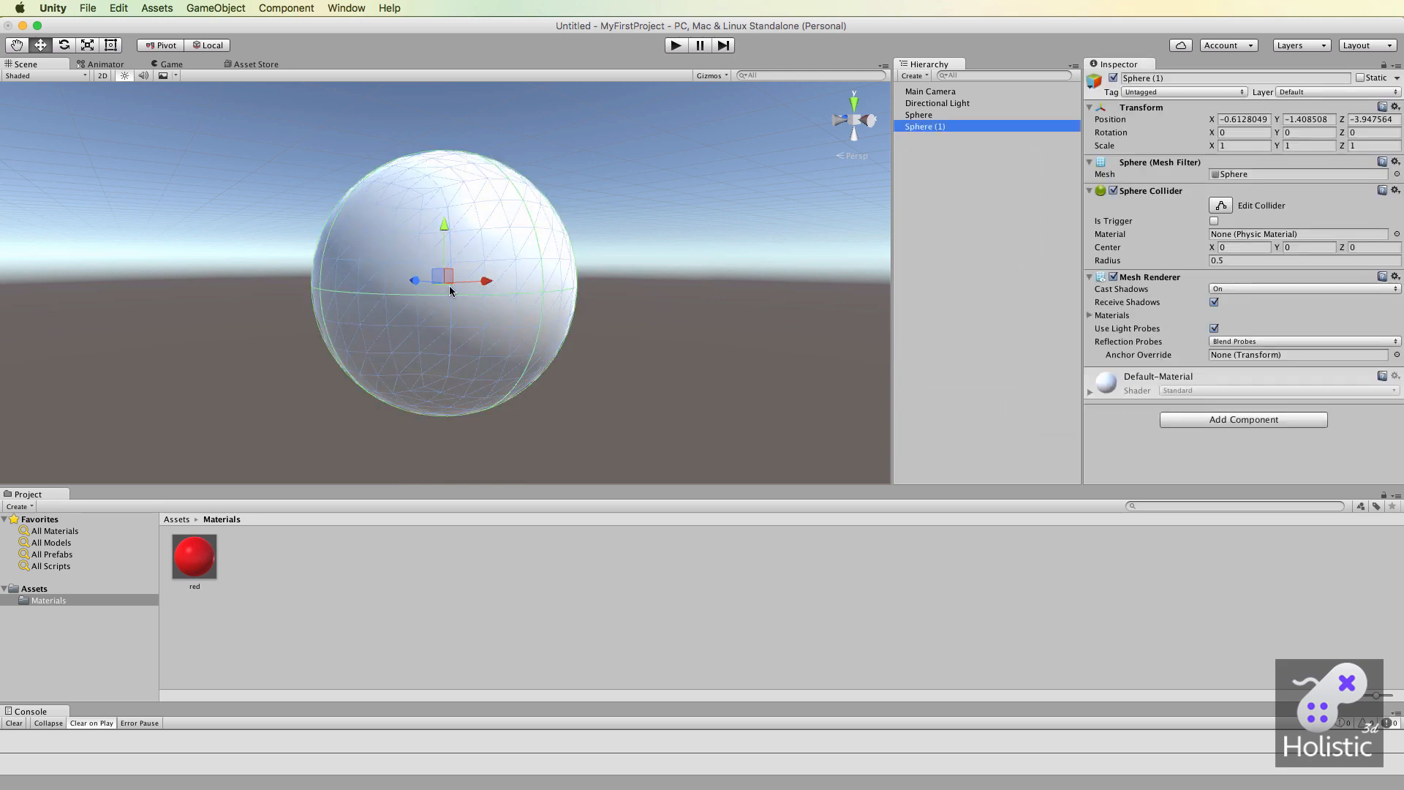
left_click_drag(487, 281, 221, 248)
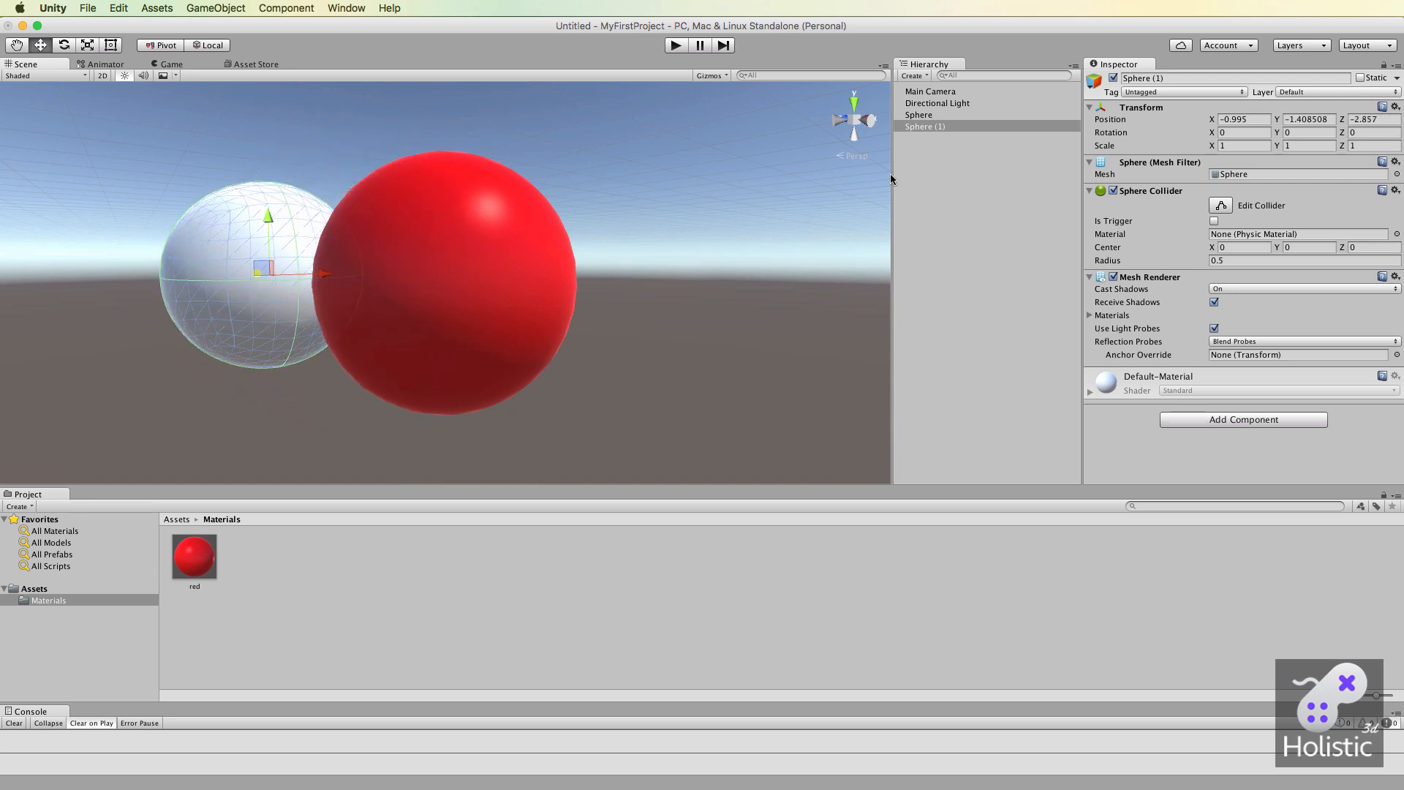
Duplicate the white sphere and move the copy to the other side of the red sphere, at about X 0.769, Z -3.63.
left_click(925, 126)
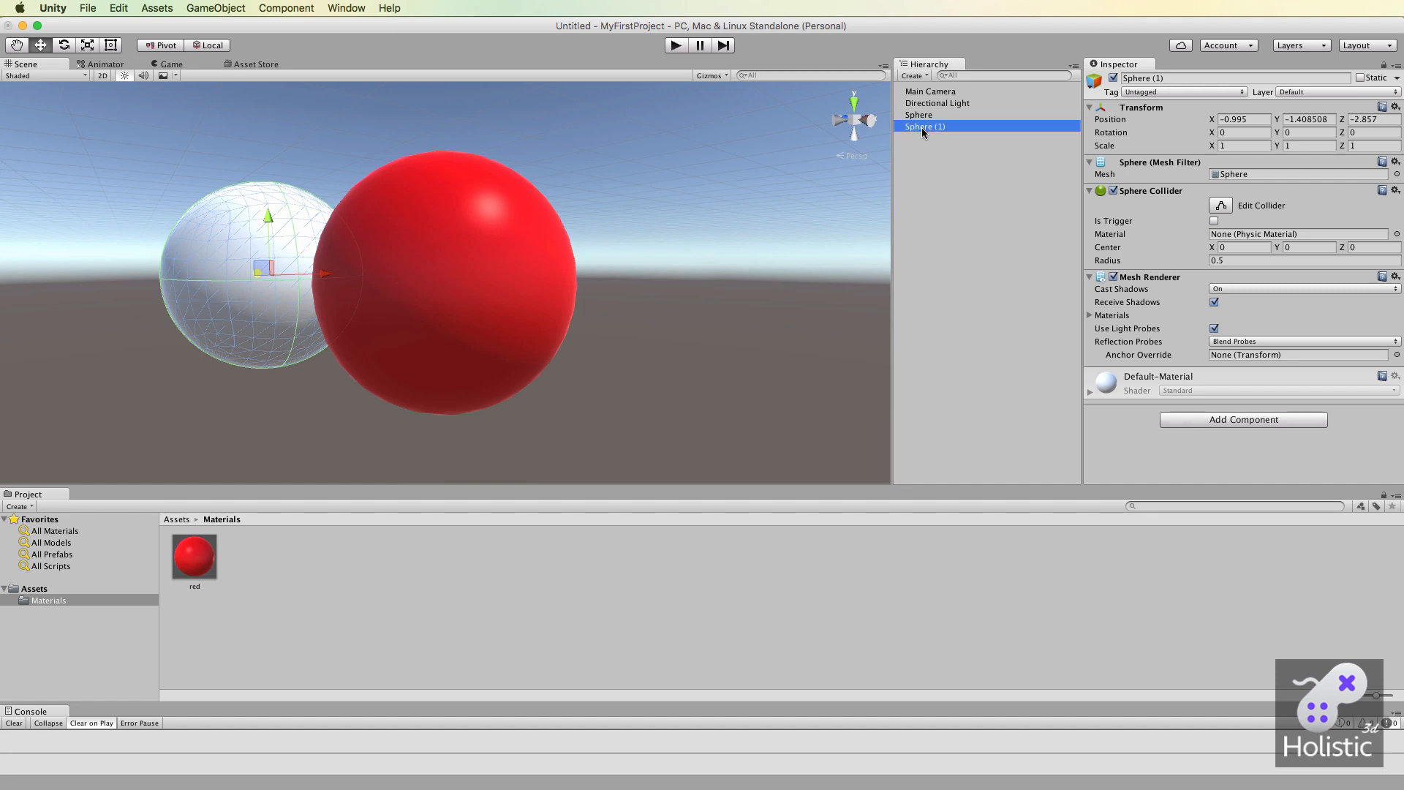
key("super+d")
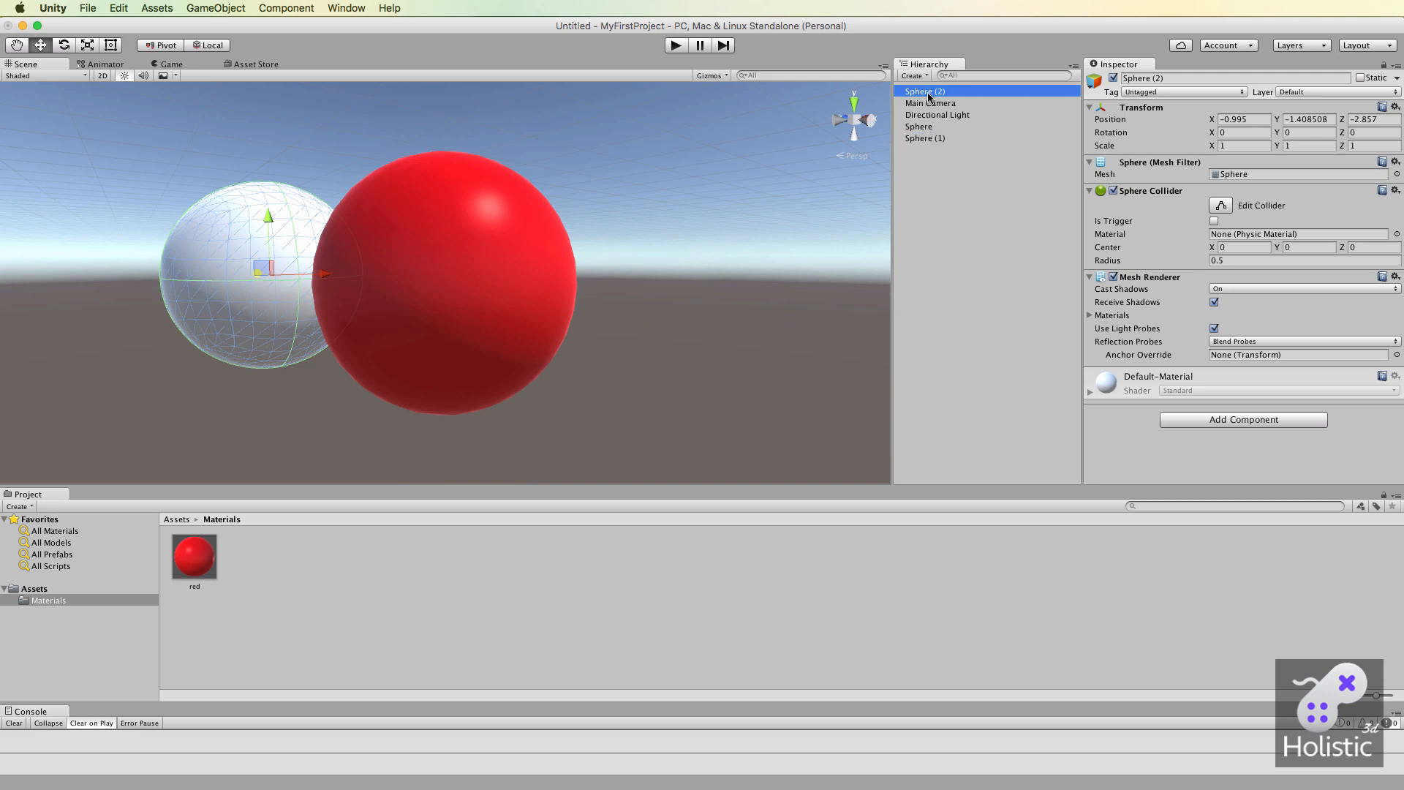
left_click_drag(322, 274, 545, 267)
left_click_drag(631, 248, 660, 248)
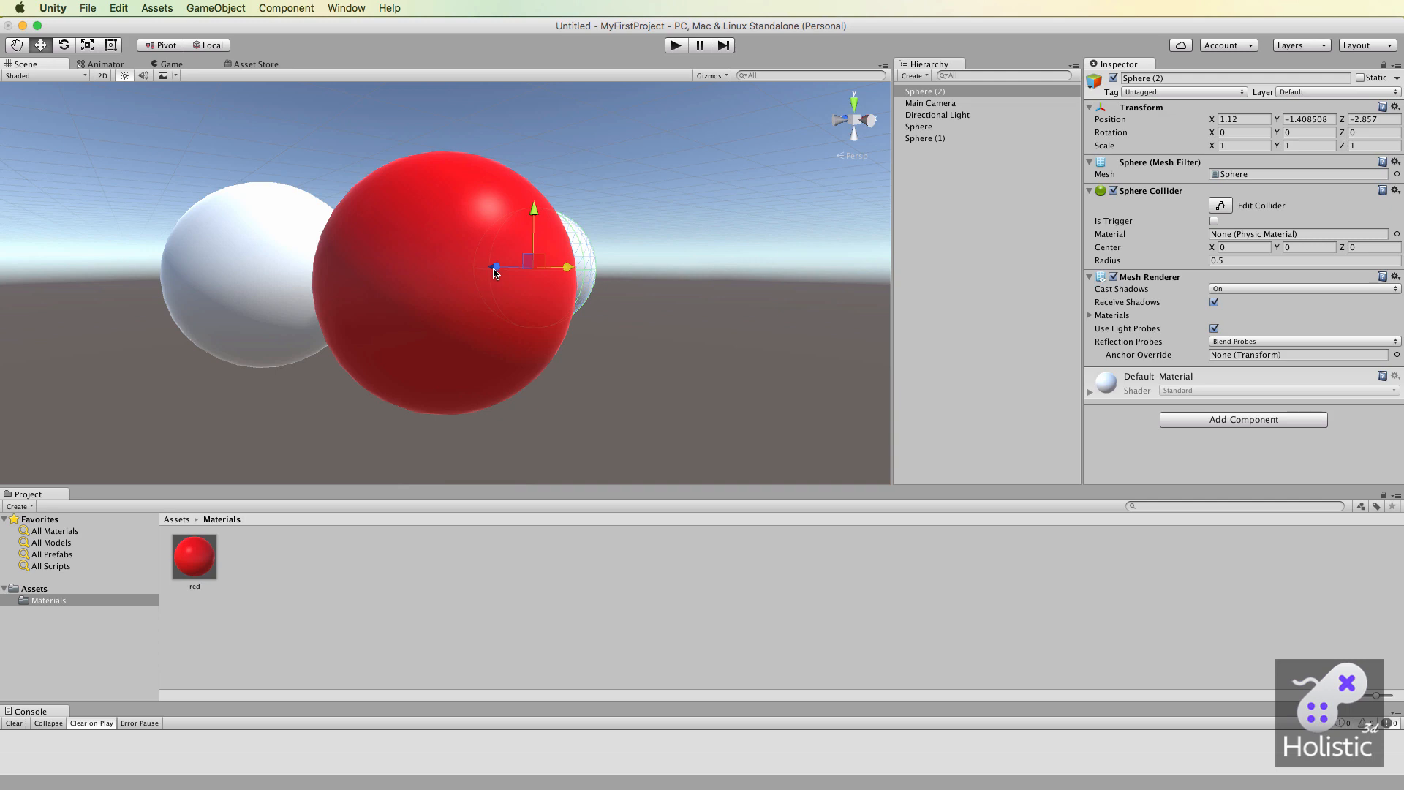
left_click_drag(495, 268, 544, 271)
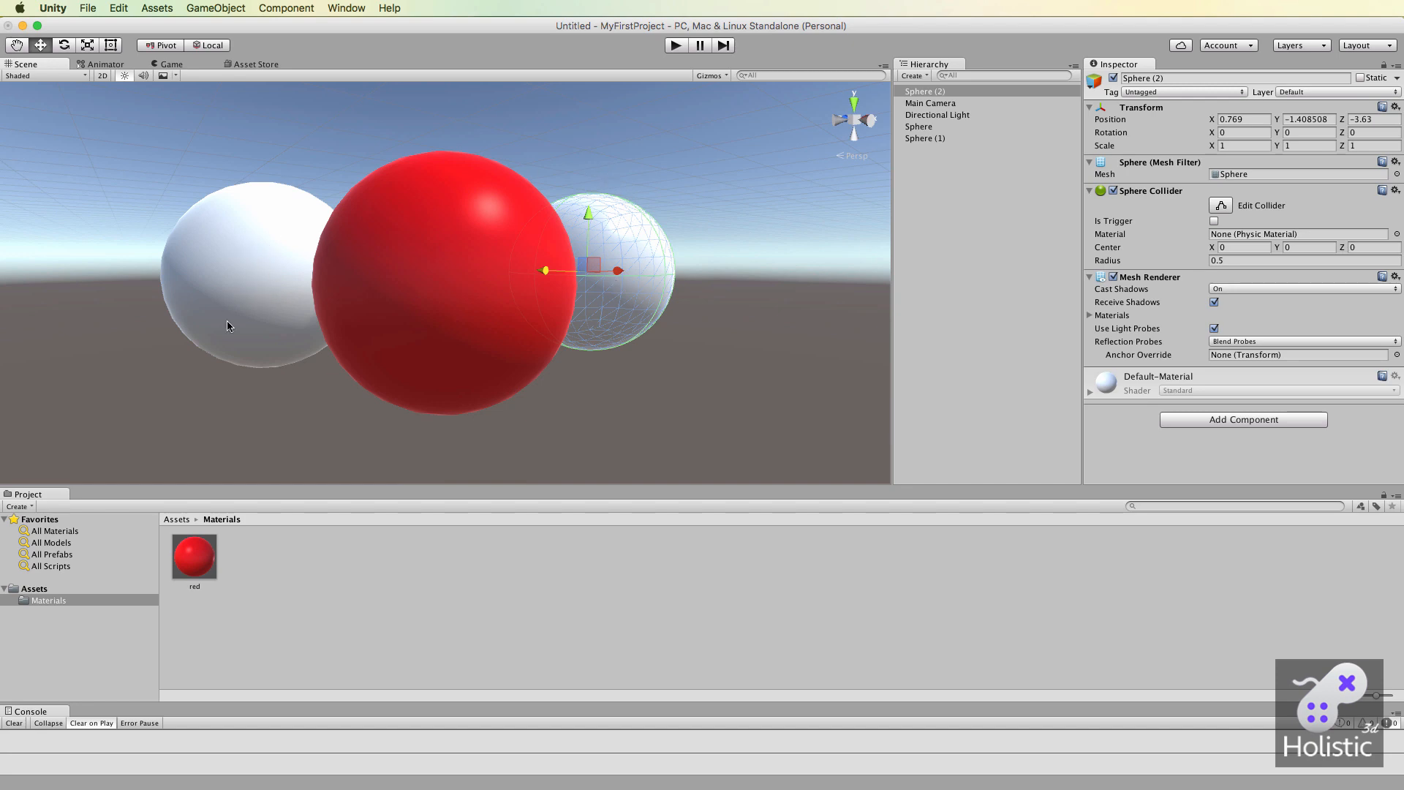
Apply the red material to the white sphere Sphere (1) and select that sphere.
left_click_drag(194, 557, 257, 263)
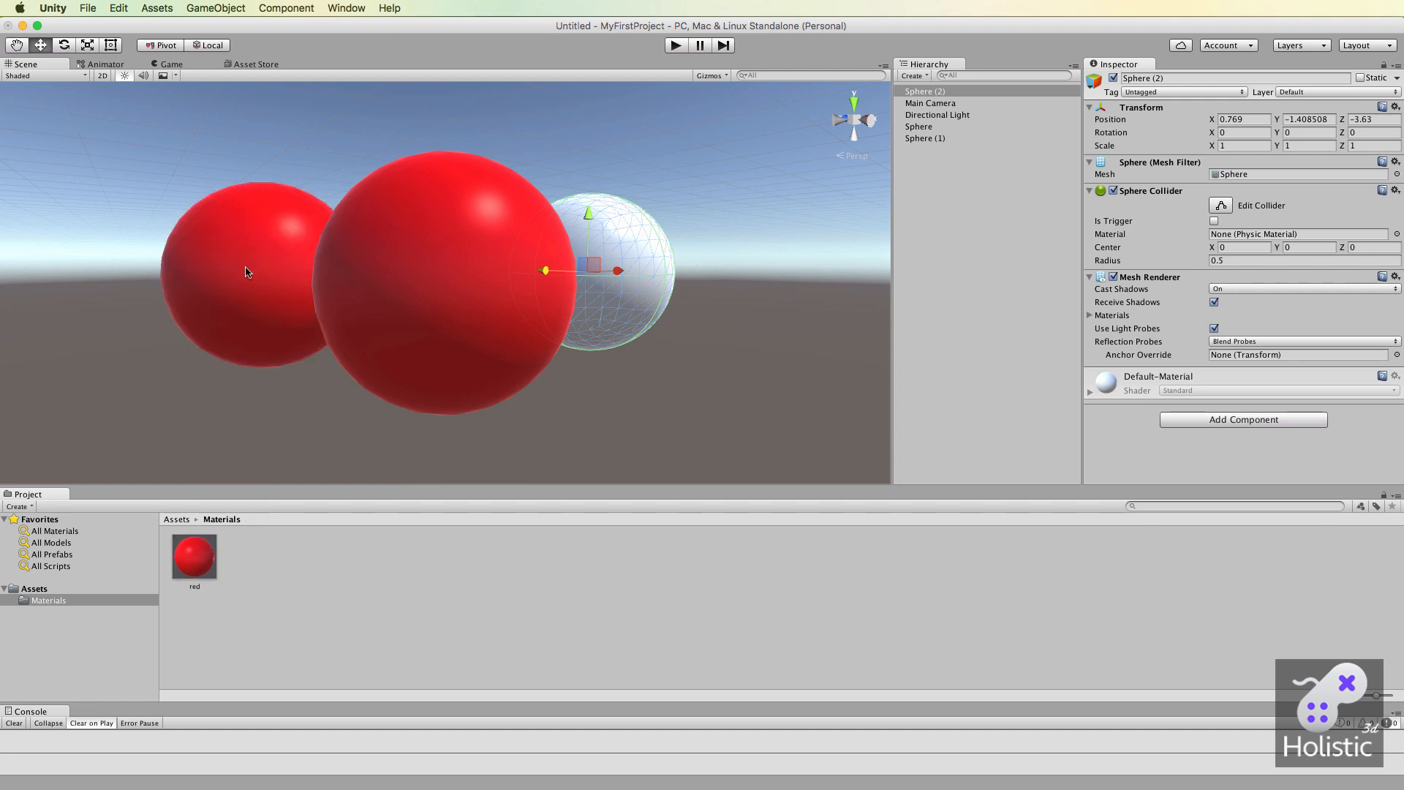
left_click(249, 295)
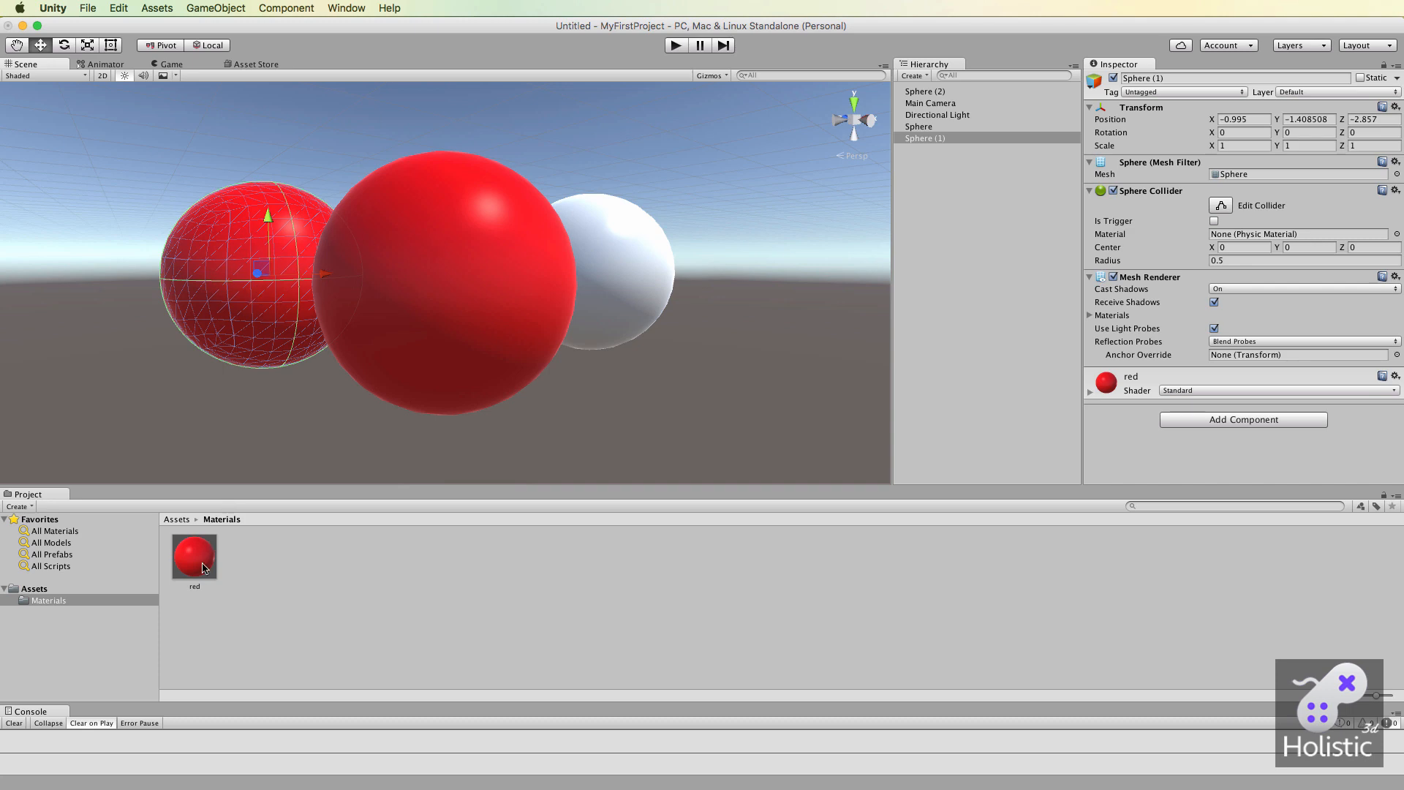
Change the red material's Albedo color to blue (1300FFFF).
left_click(211, 547)
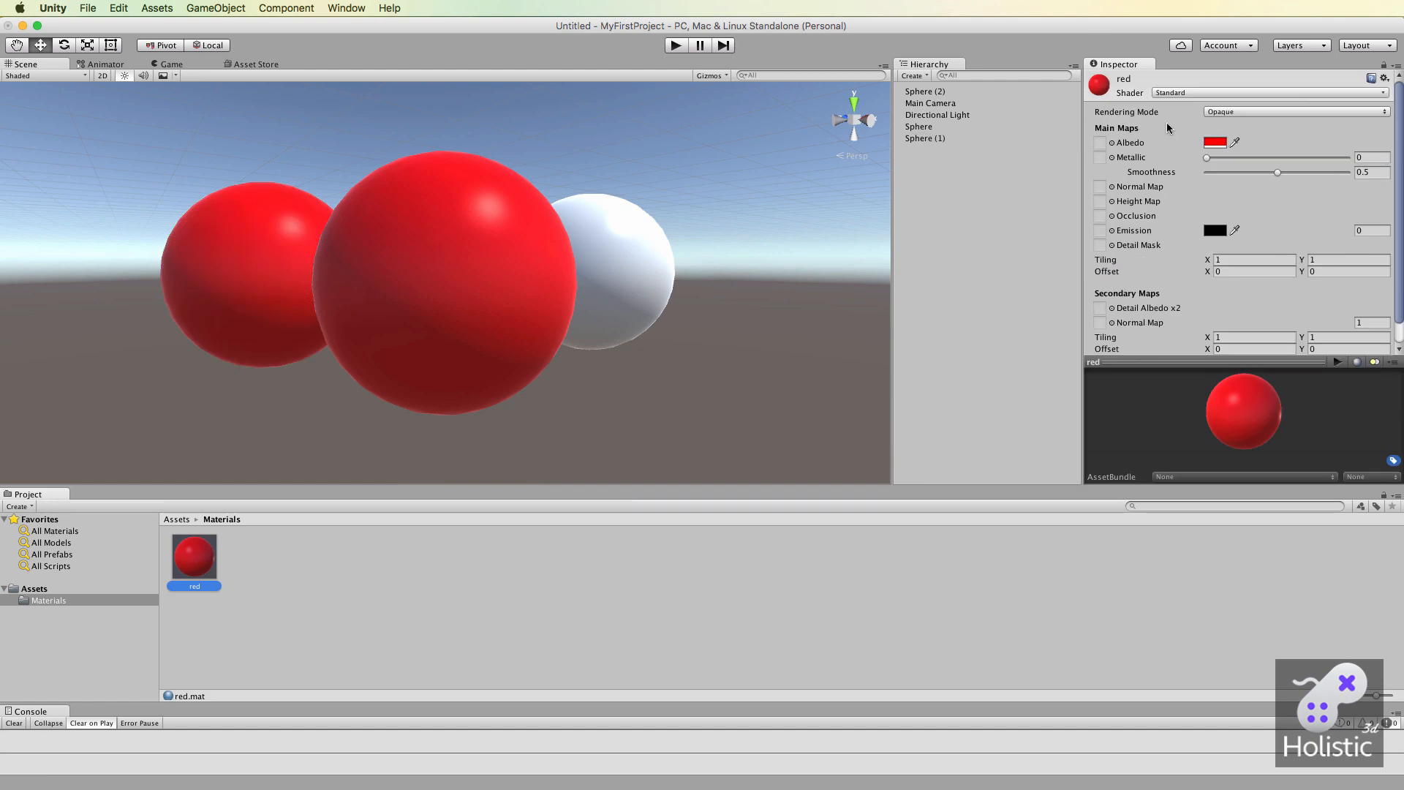
left_click(1217, 142)
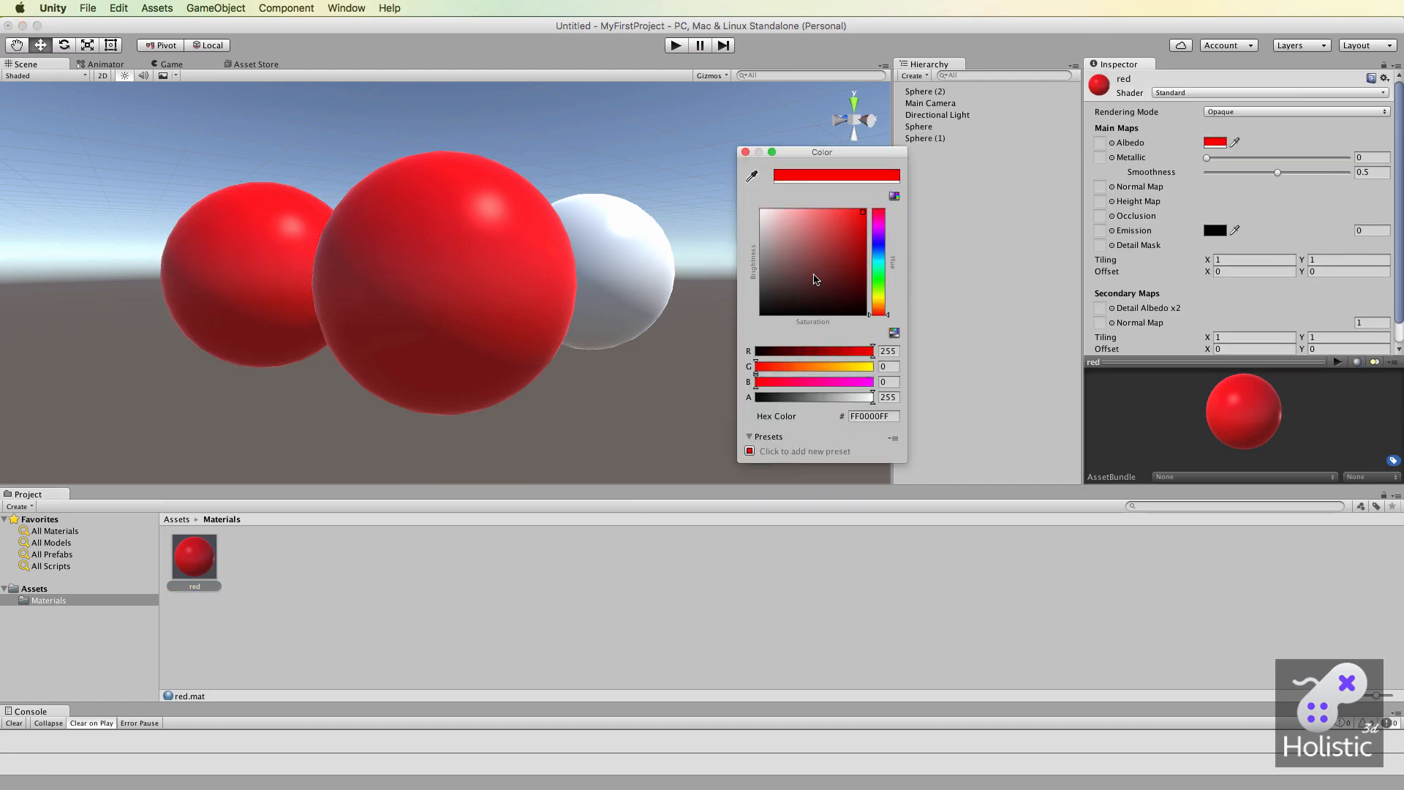
left_click(877, 243)
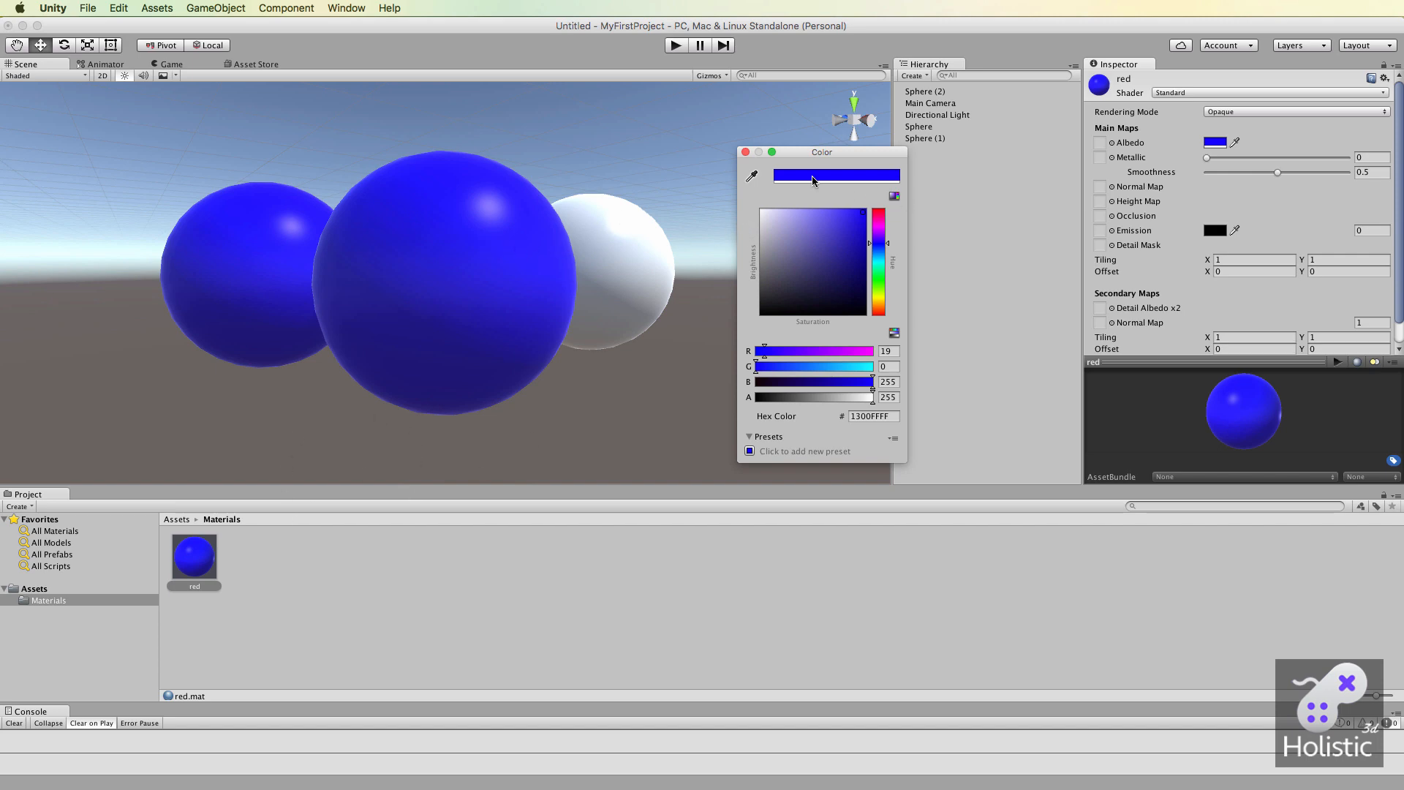
Close the color picker, then duplicate the red material in the Materials folder and name the copy blue.
left_click(745, 152)
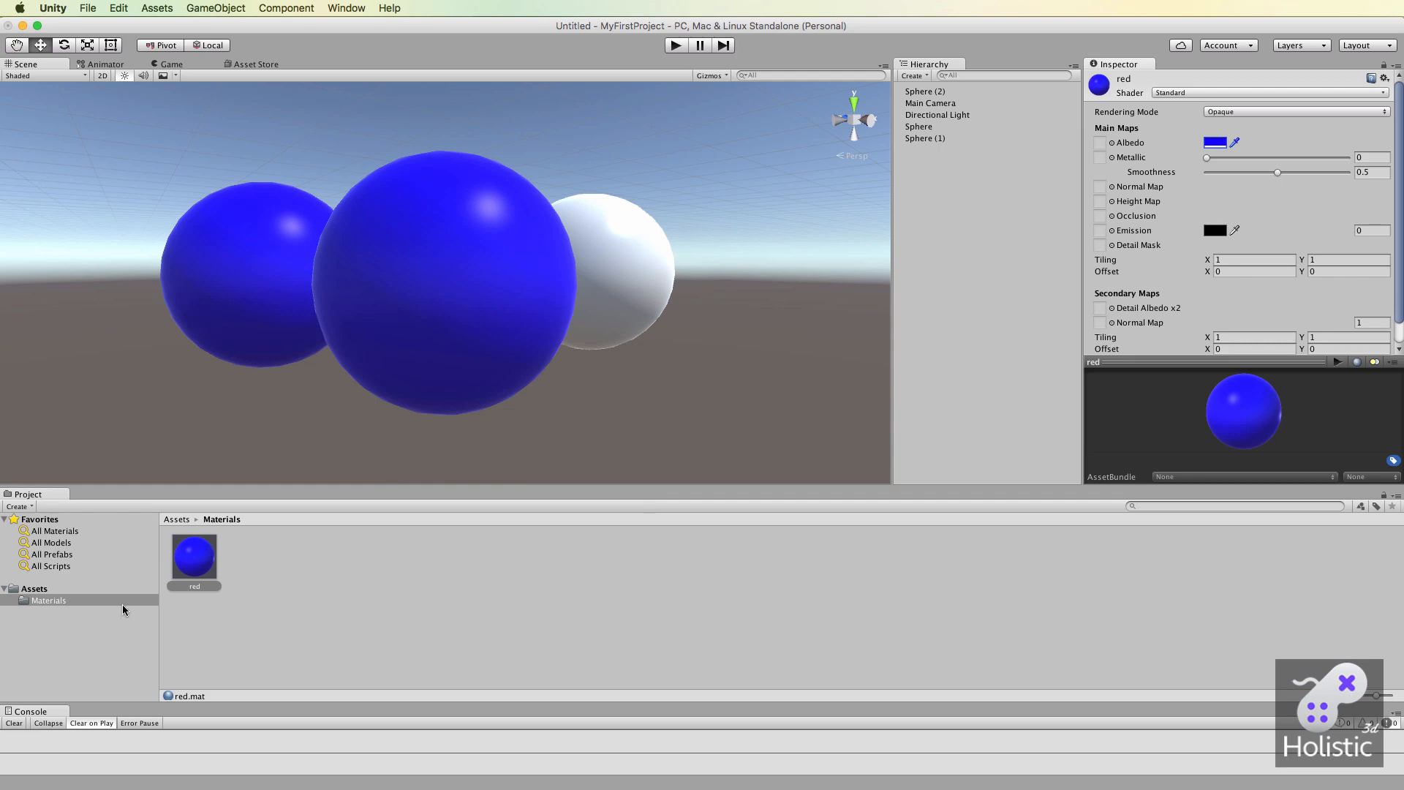
left_click(195, 562)
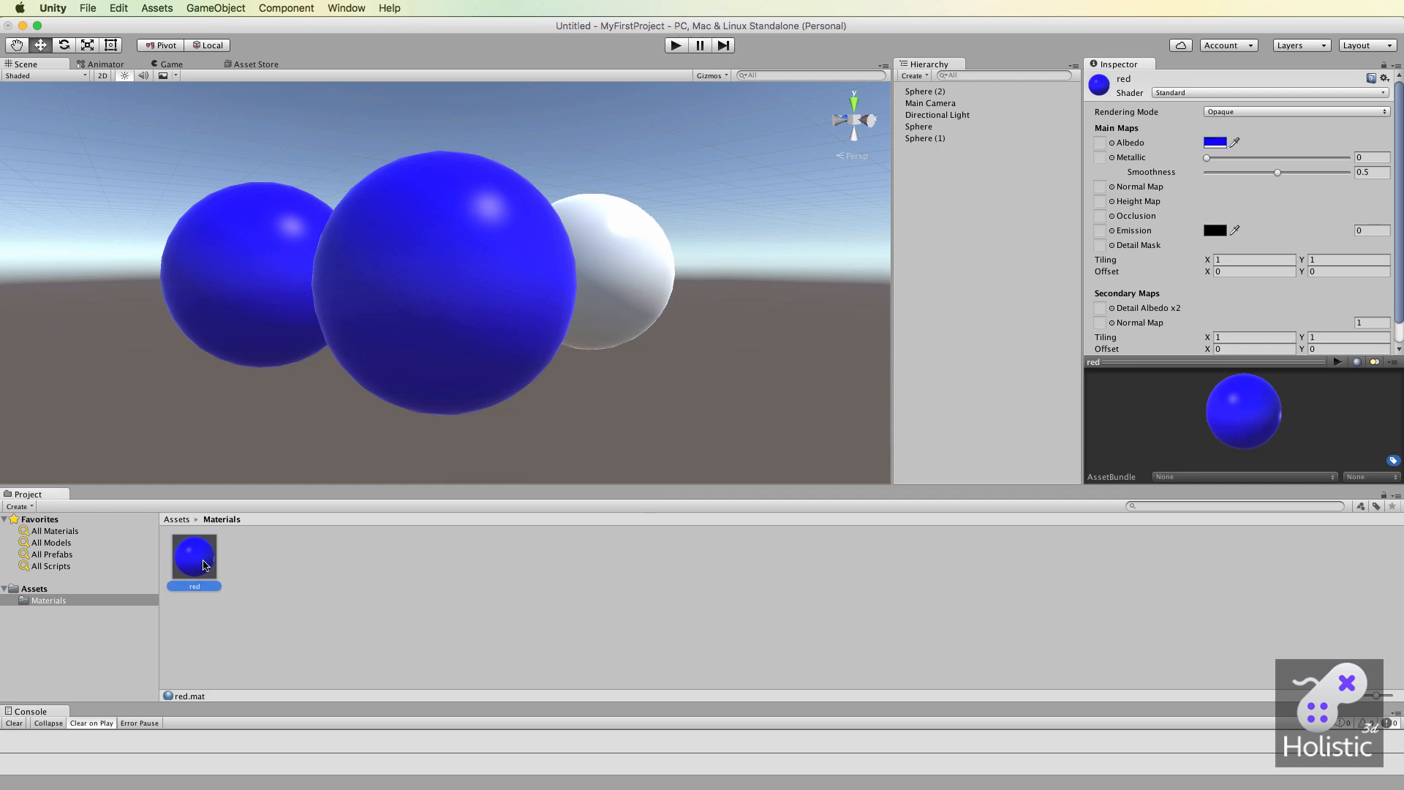
key("super+d")
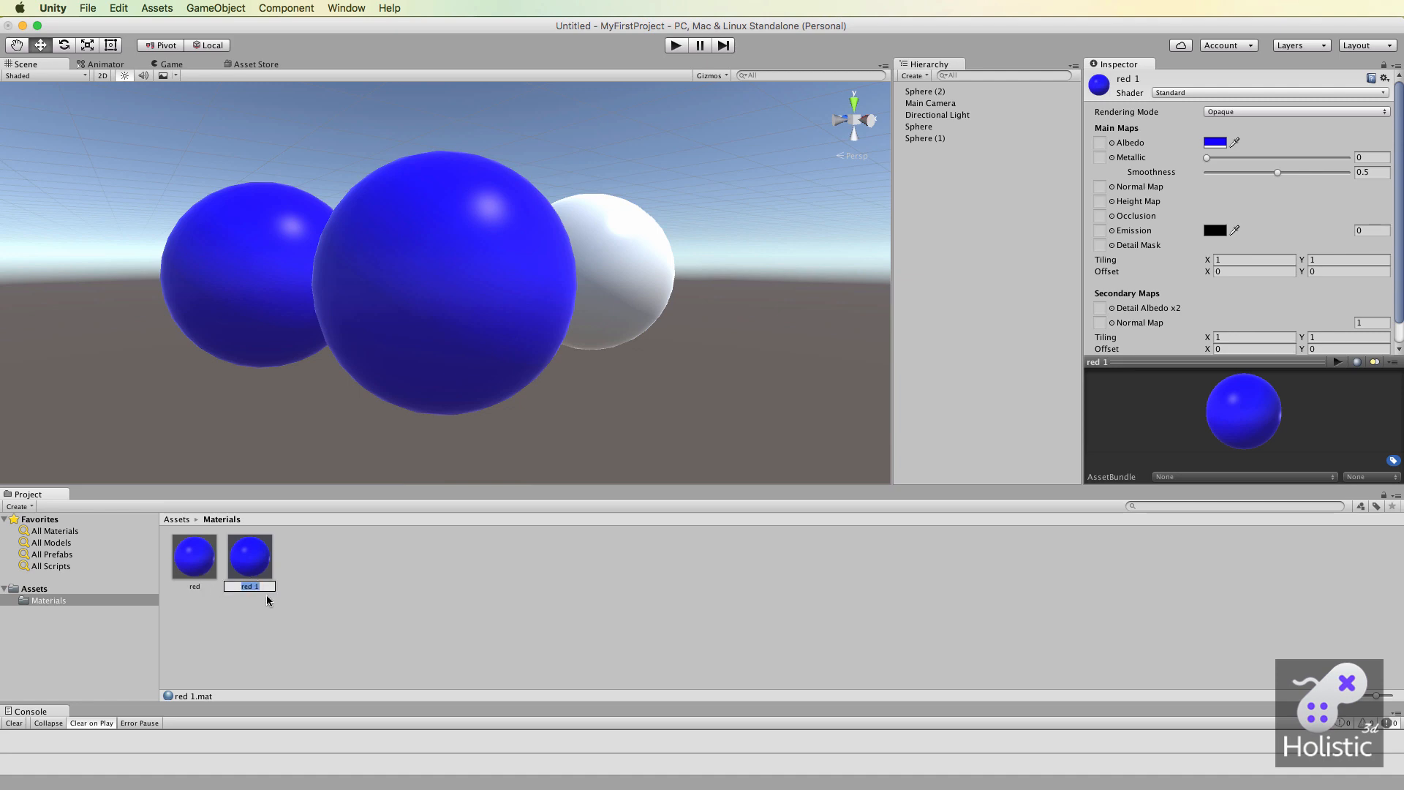
key("Return")
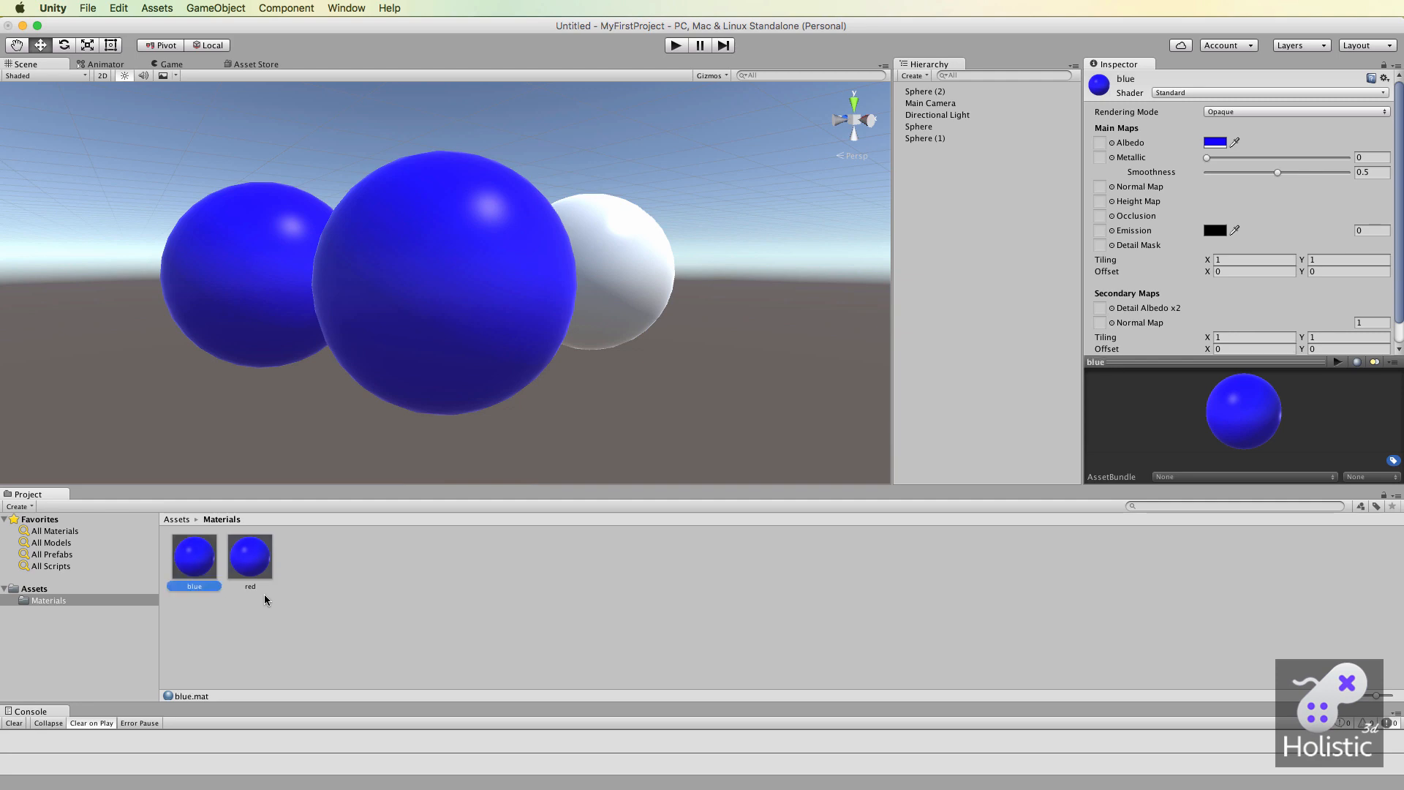
Set the red material's Albedo color to pure red (FF0000FF) and apply the blue material to the sphere behind the large front one.
left_click(257, 570)
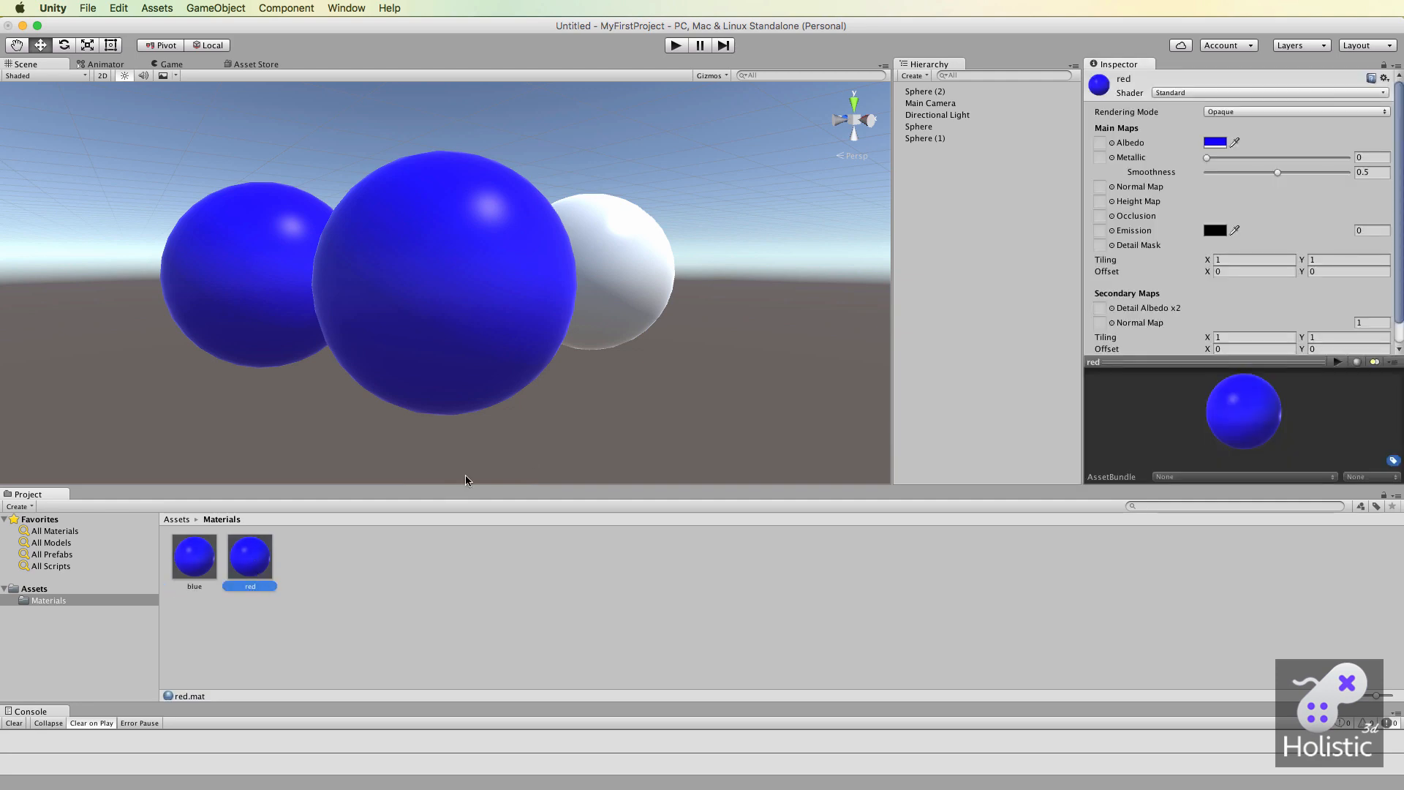
left_click(1215, 141)
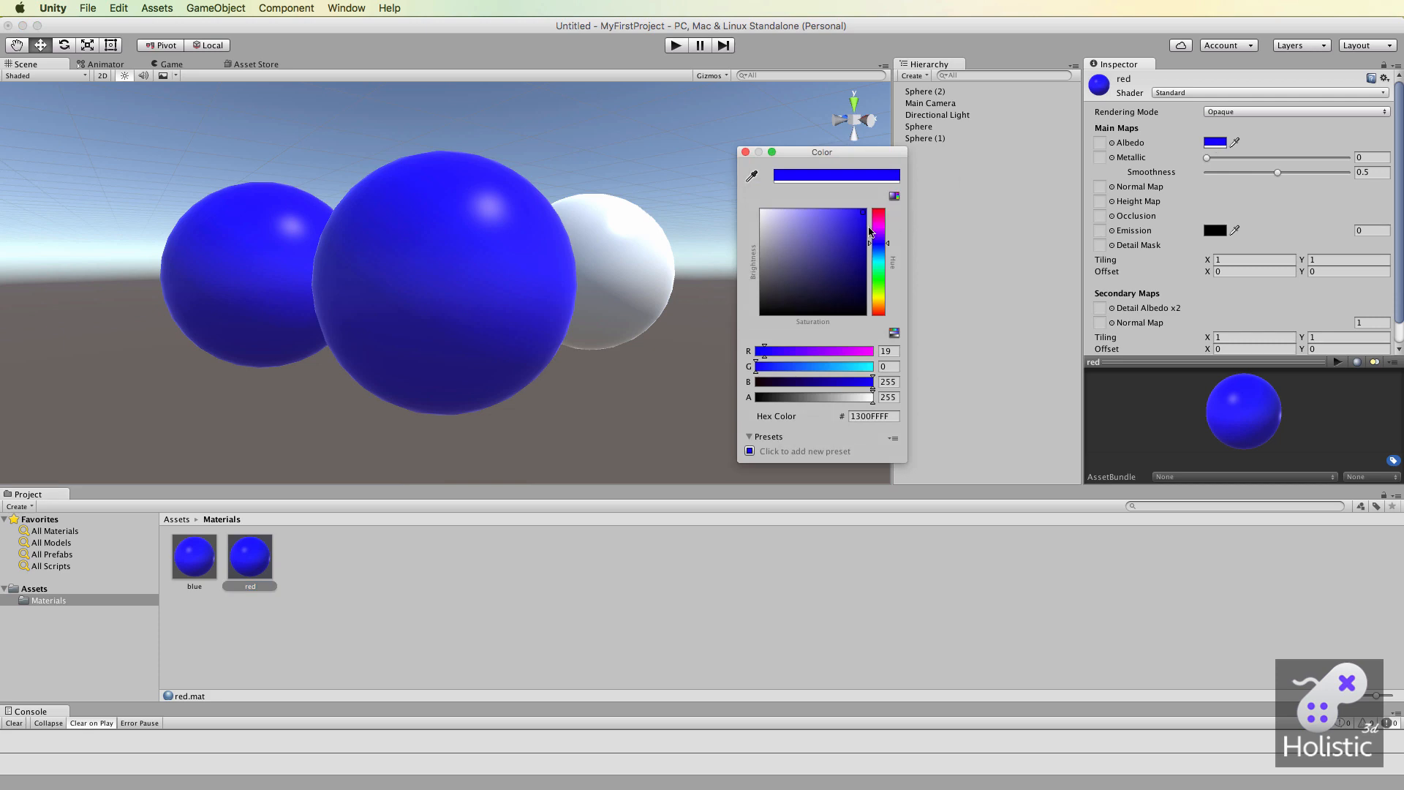
mouse_move(868, 231)
left_mouse_down()
mouse_move(811, 264)
mouse_move(859, 244)
mouse_move(880, 201)
mouse_move(858, 232)
mouse_move(867, 207)
left_mouse_up()
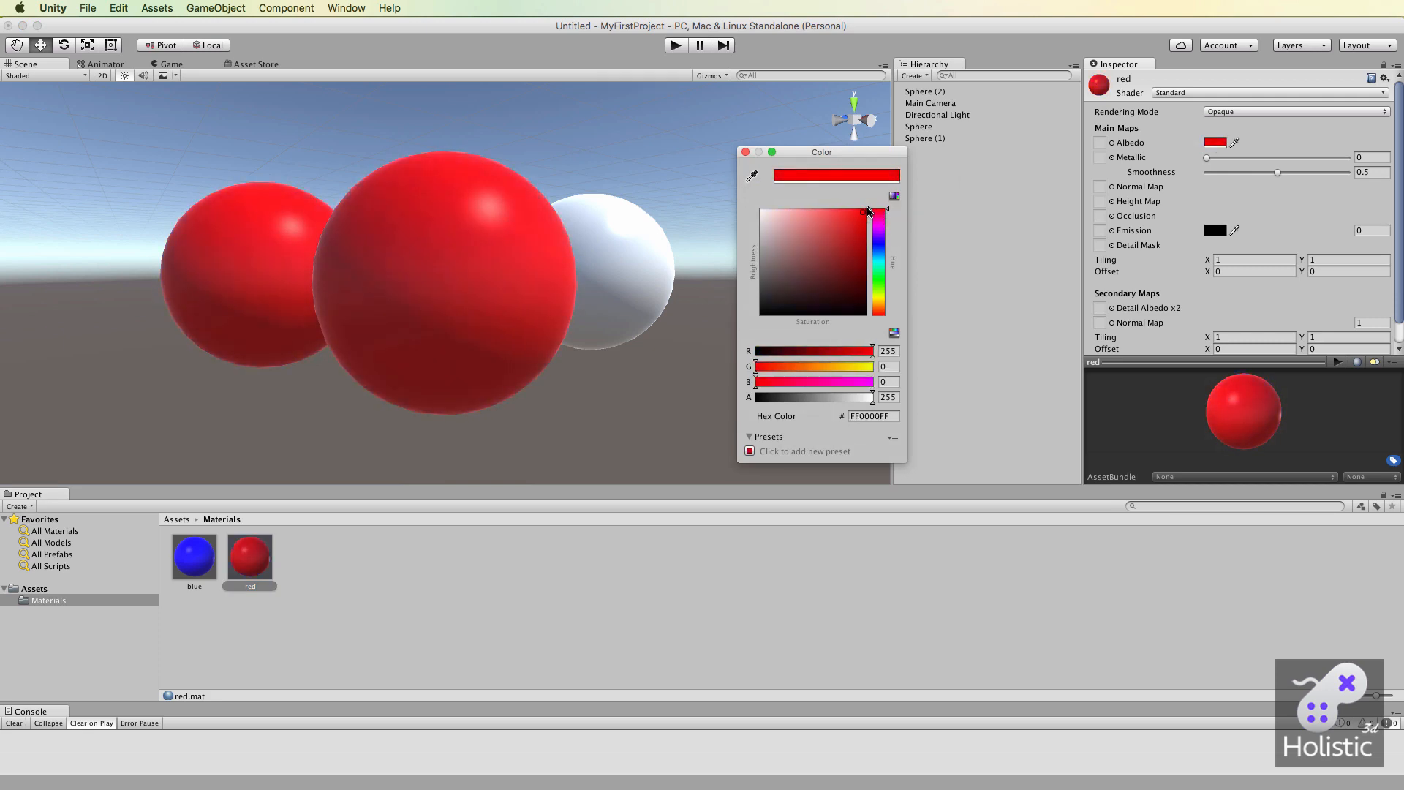
left_click(745, 152)
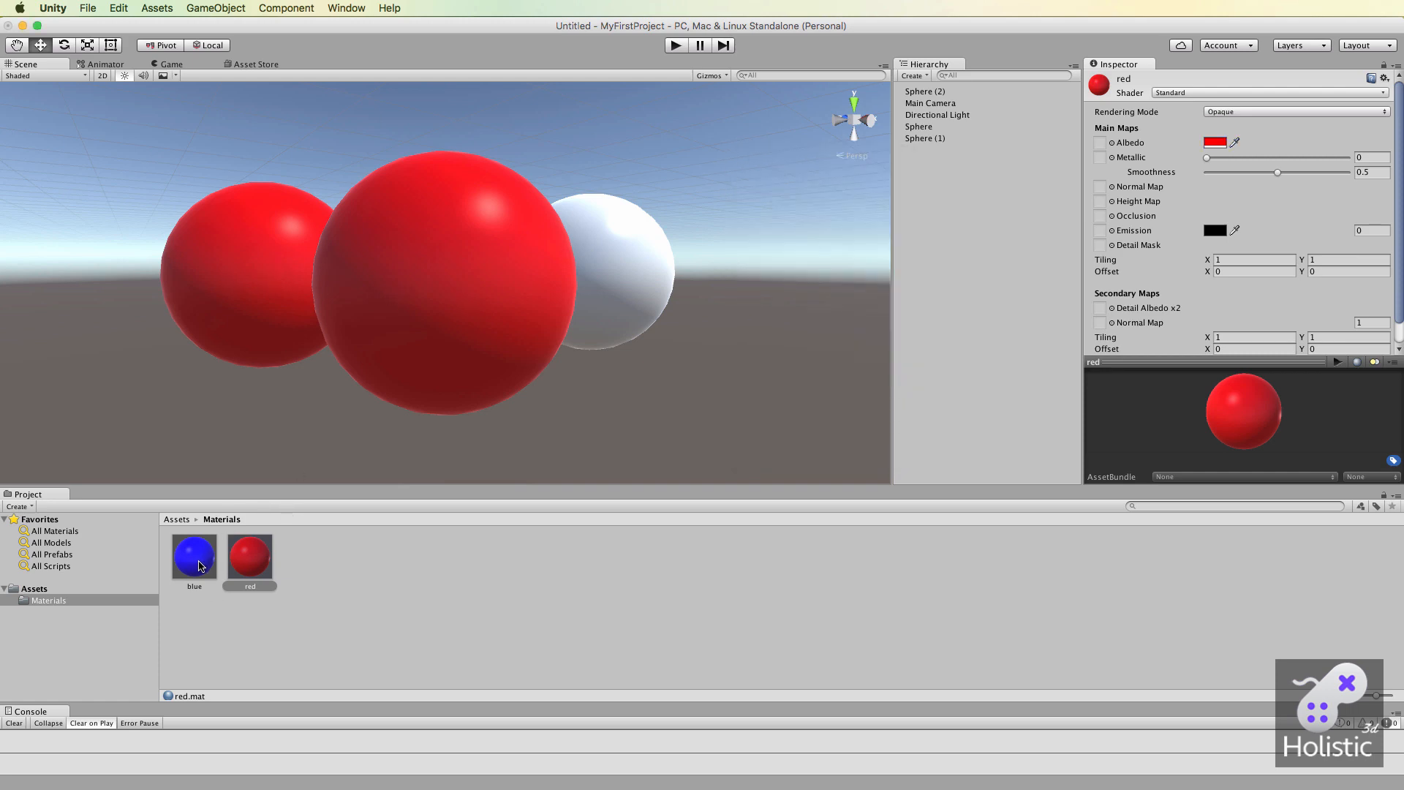
left_click_drag(199, 565, 226, 303)
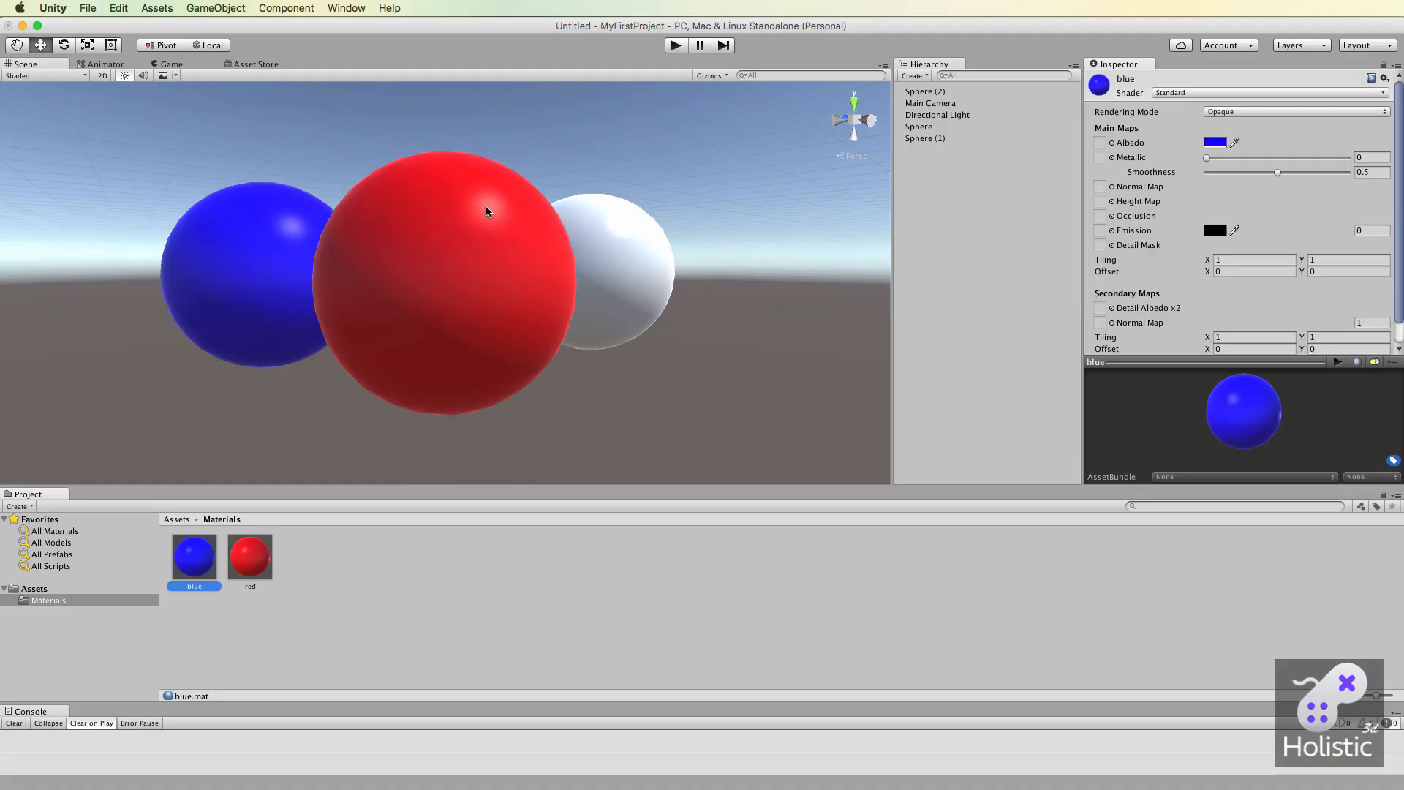
Set the red material's Metallic value to 1 and its Smoothness to about 0.925.
left_click(251, 555)
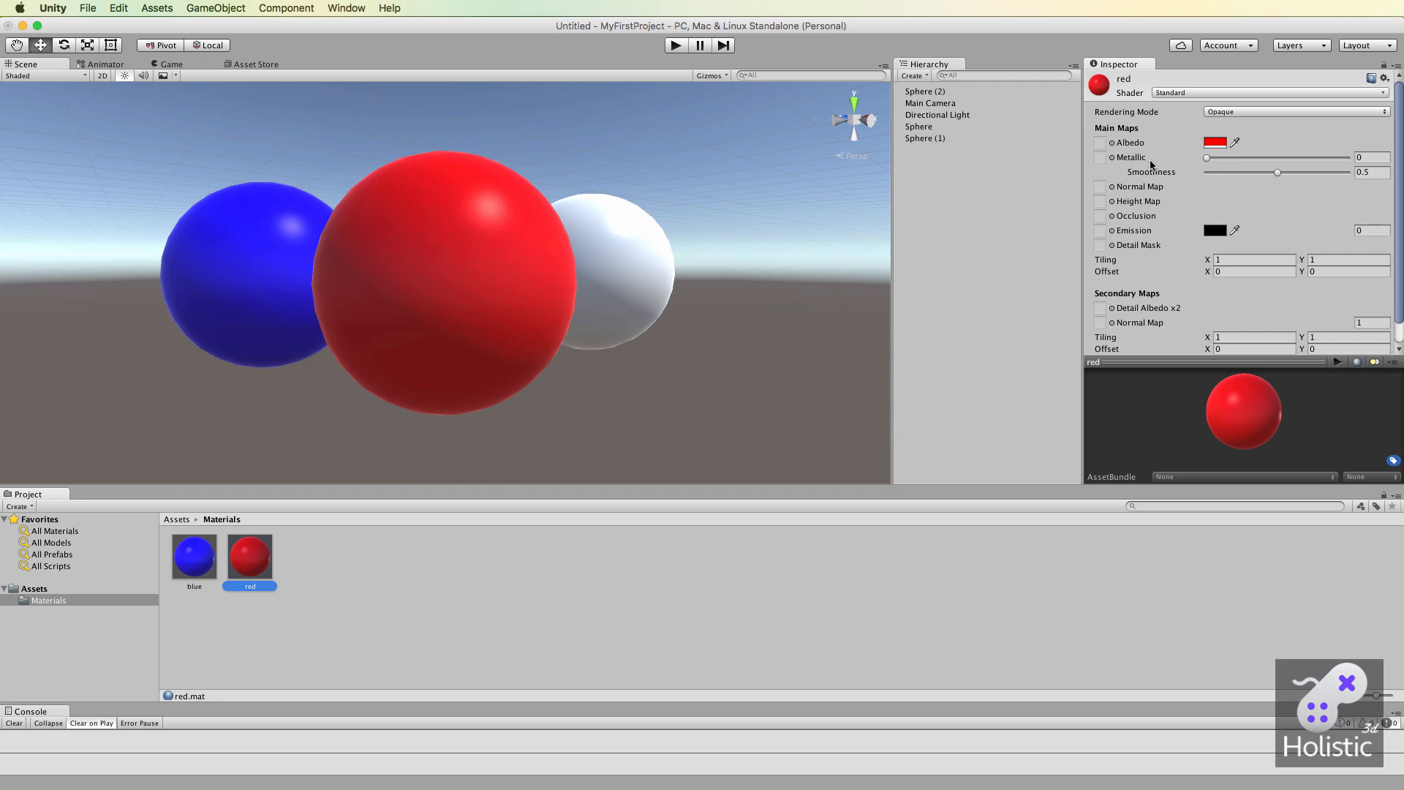
mouse_move(1206, 158)
left_mouse_down()
mouse_move(1354, 160)
mouse_move(1204, 176)
left_mouse_up()
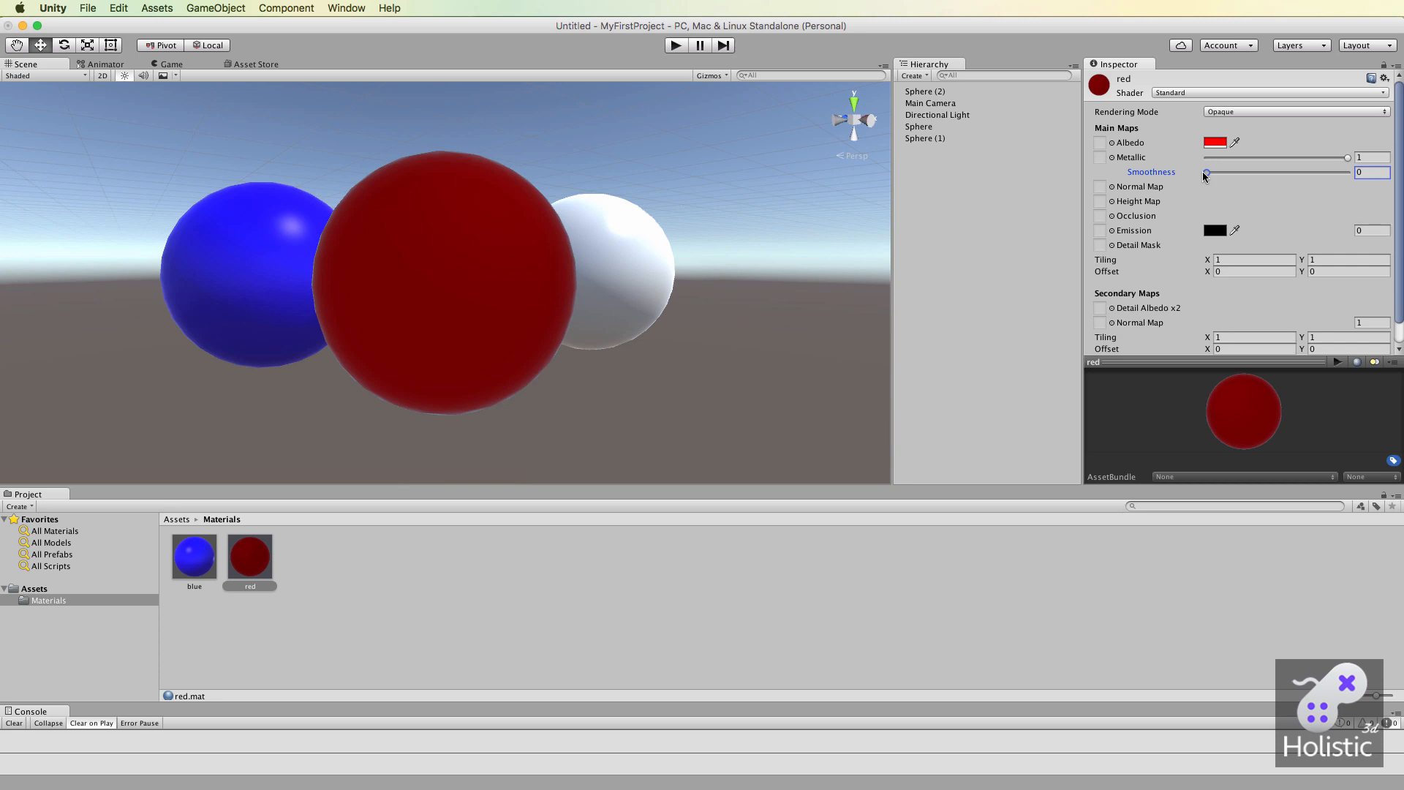
left_click_drag(1205, 175, 1321, 171)
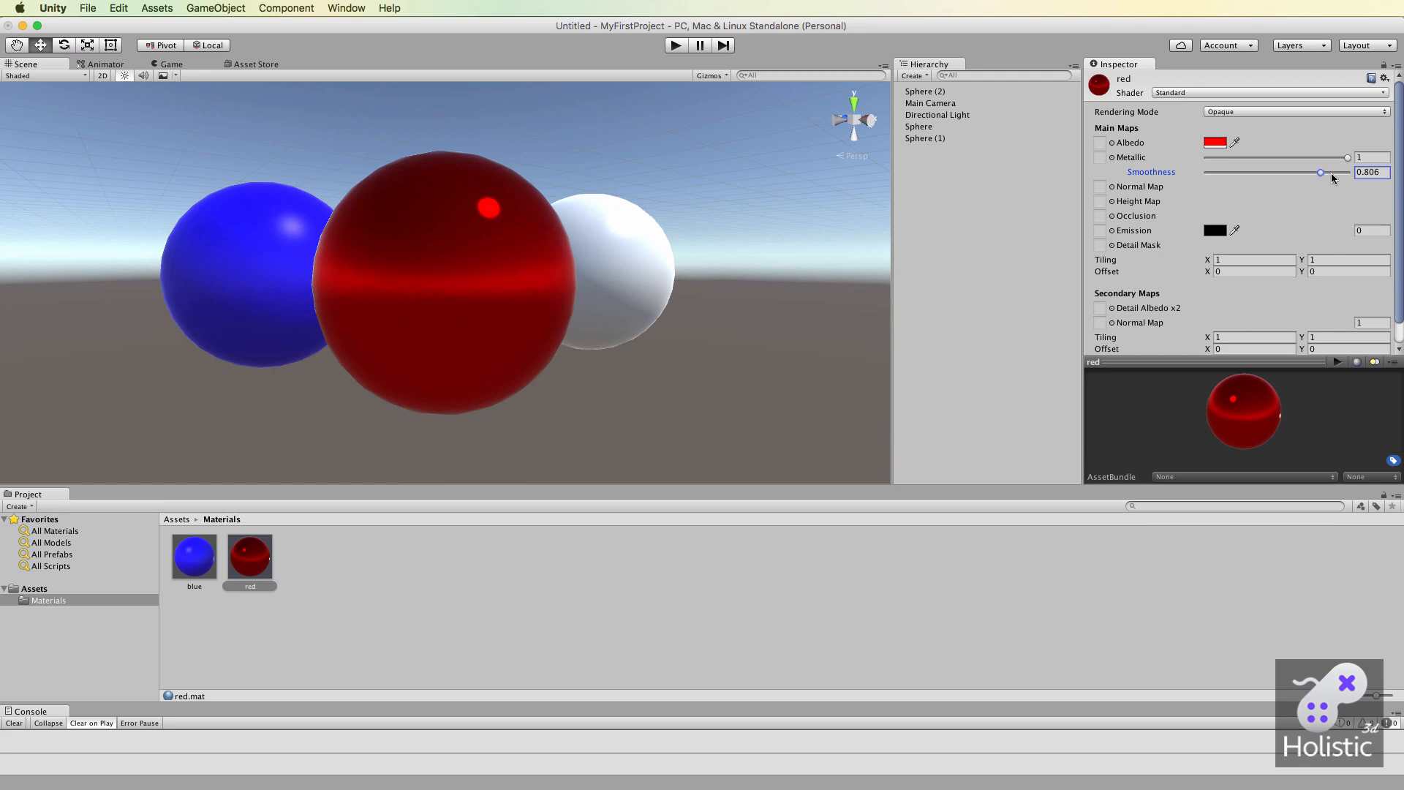
left_click_drag(1322, 173, 1337, 173)
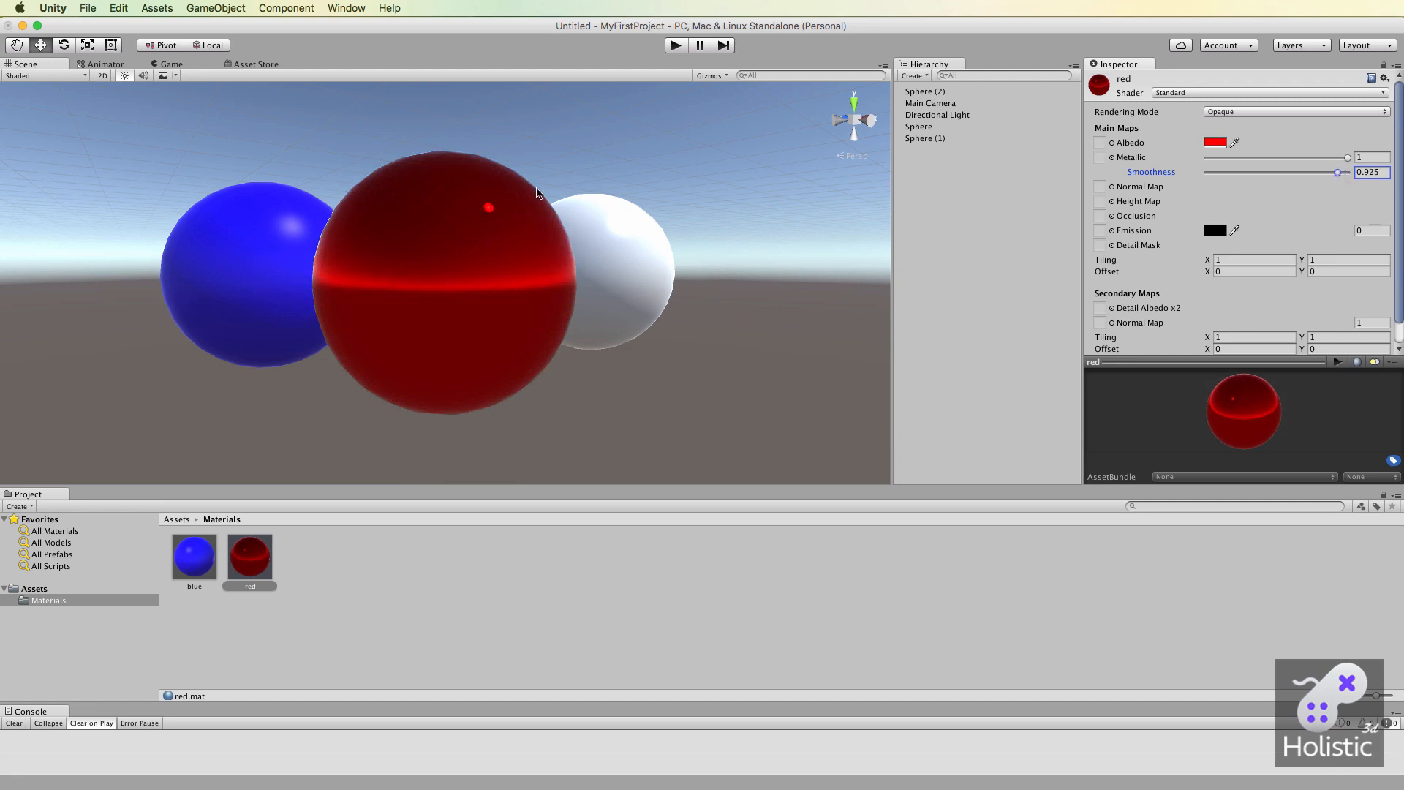
Select the Directional Light and frame it in the Scene view.
left_click(938, 114)
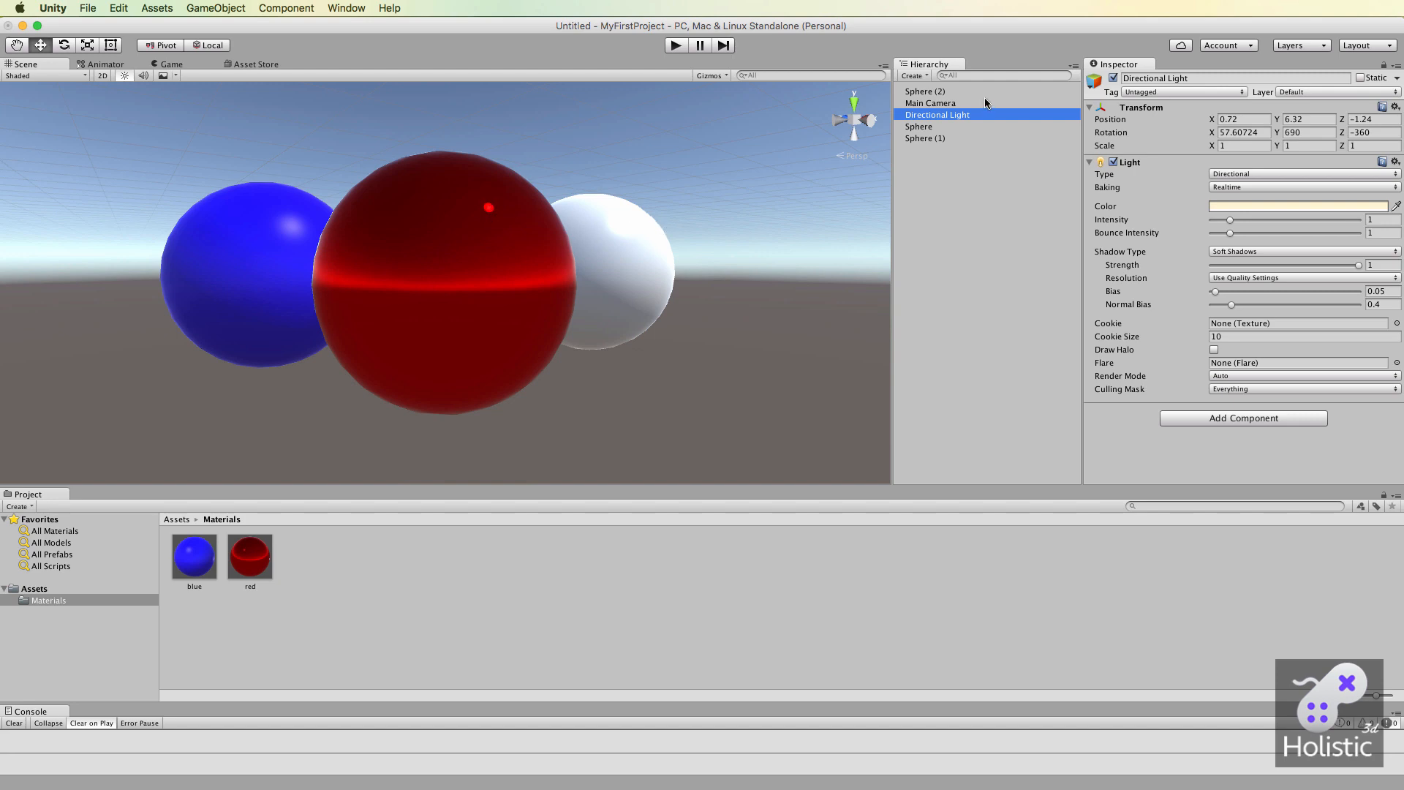
scroll(538, 231, "down", 5)
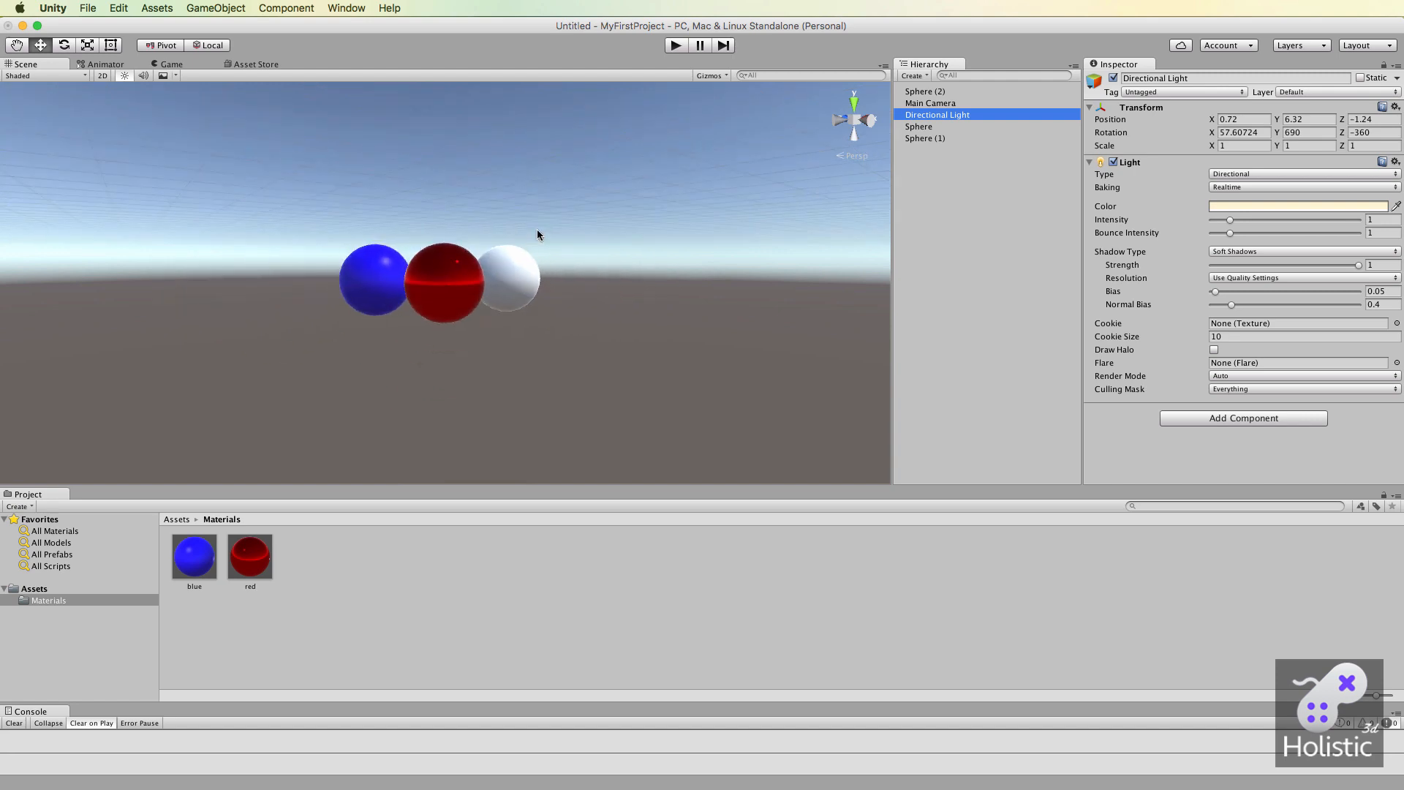
left_click(935, 116)
left_click(983, 166)
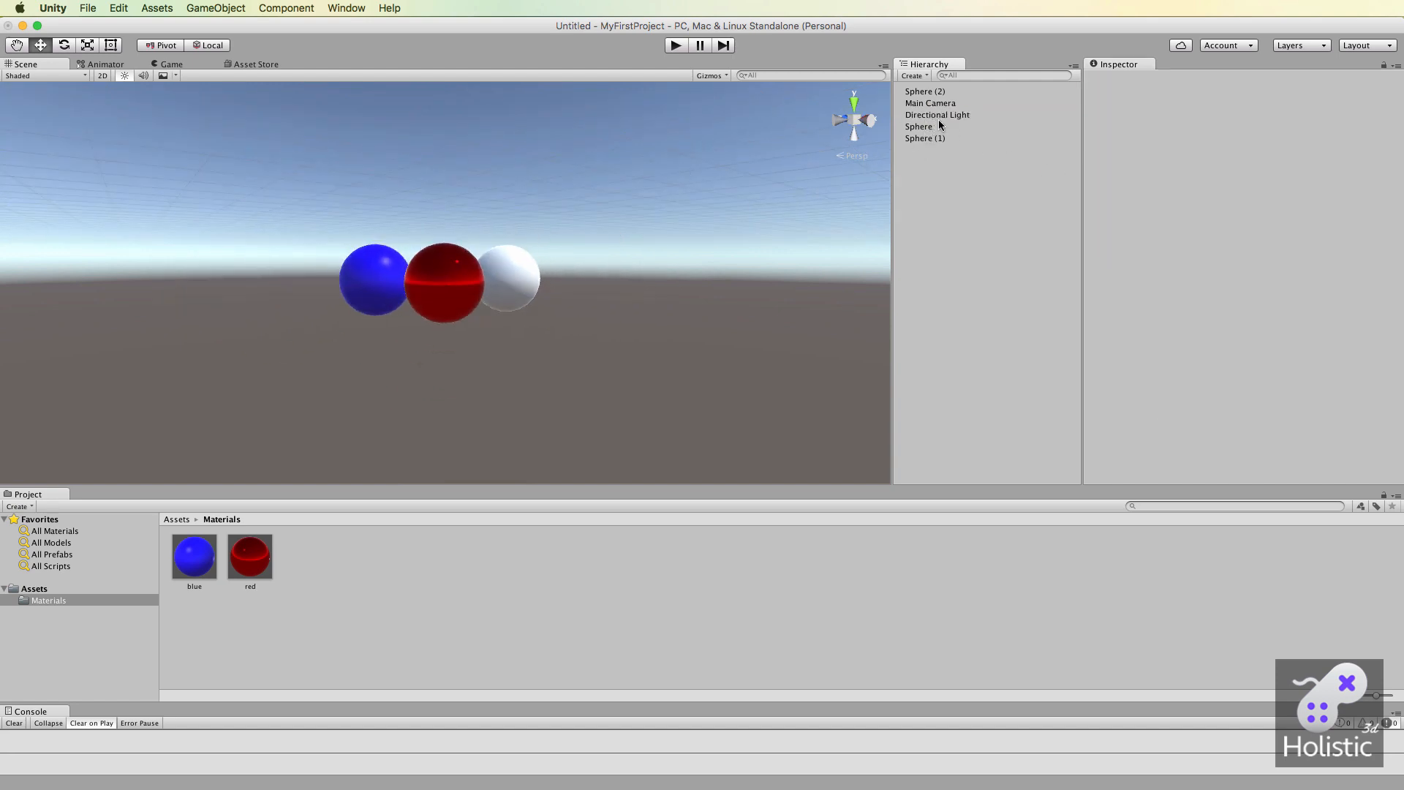
left_click(941, 115)
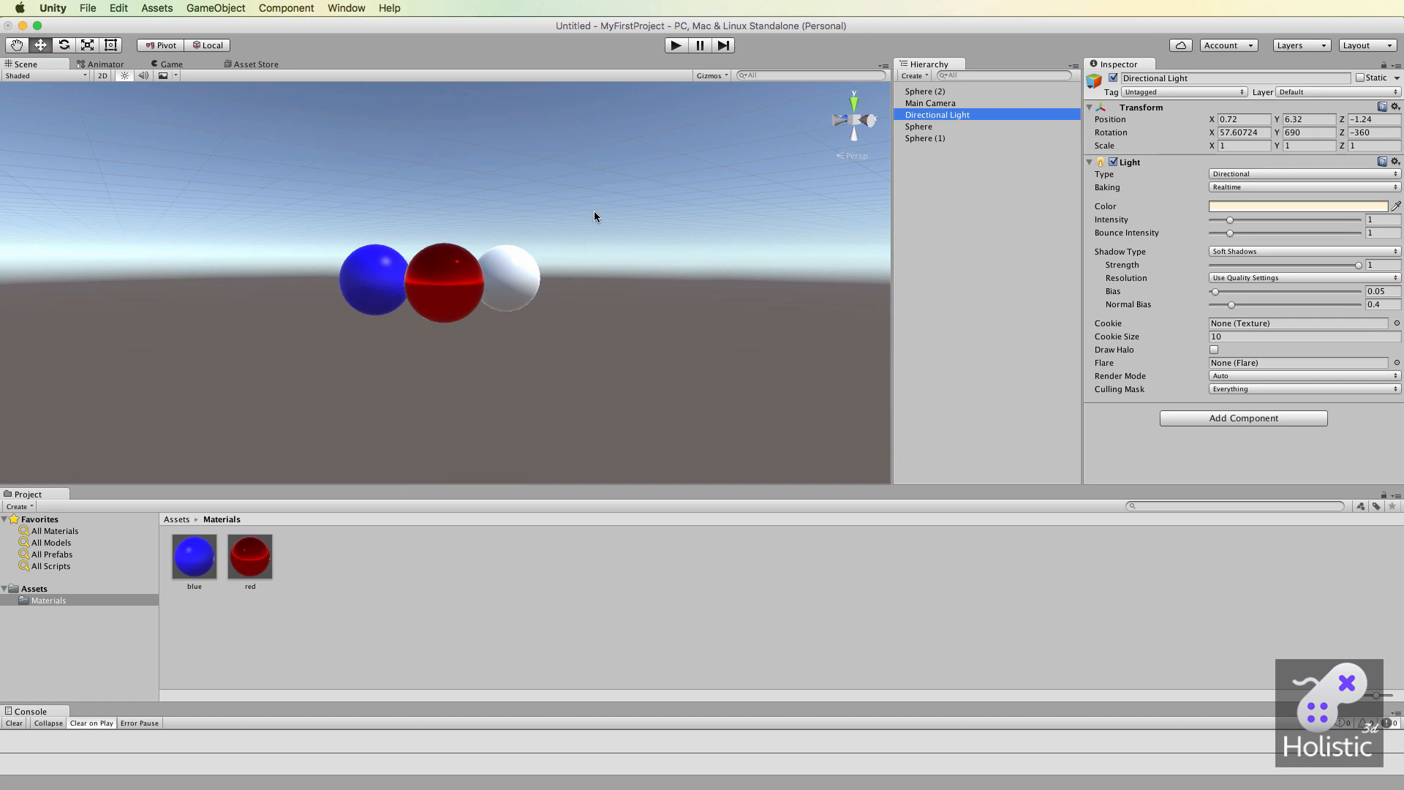
key("f")
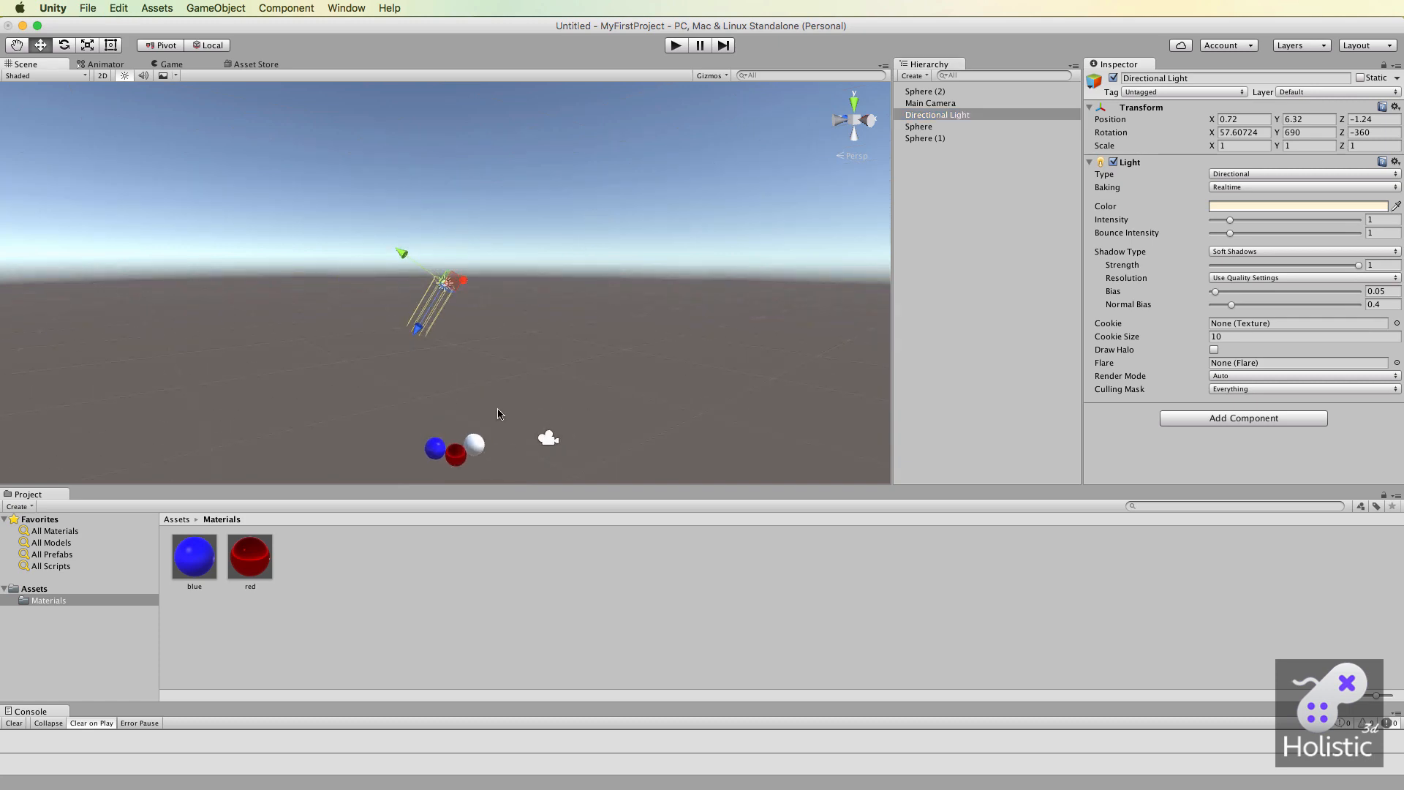
Move the Directional Light down below the spheres, to about X 1.3, Y -4.66, Z -2.26.
key("q")
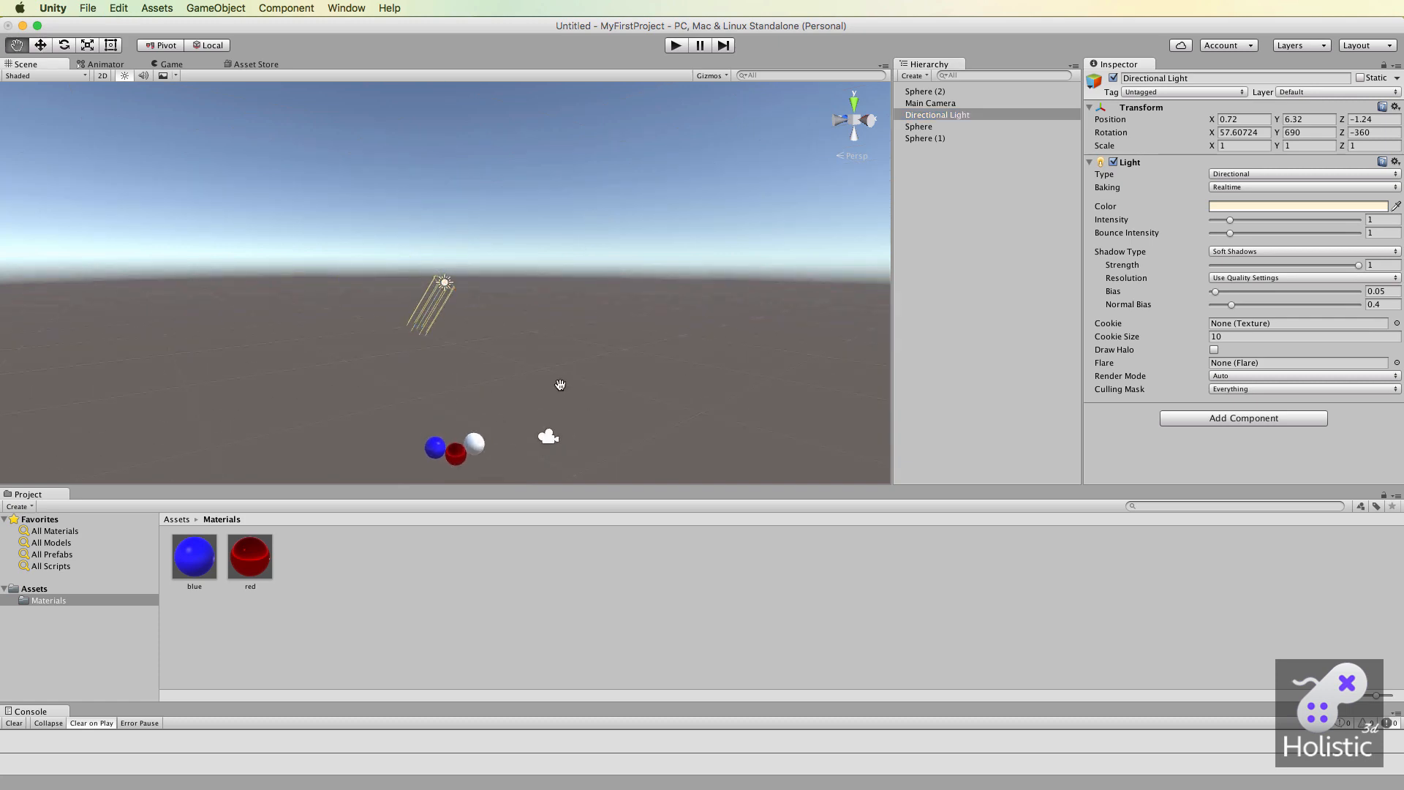
left_click_drag(560, 385, 587, 283)
scroll(511, 262, "up", 4)
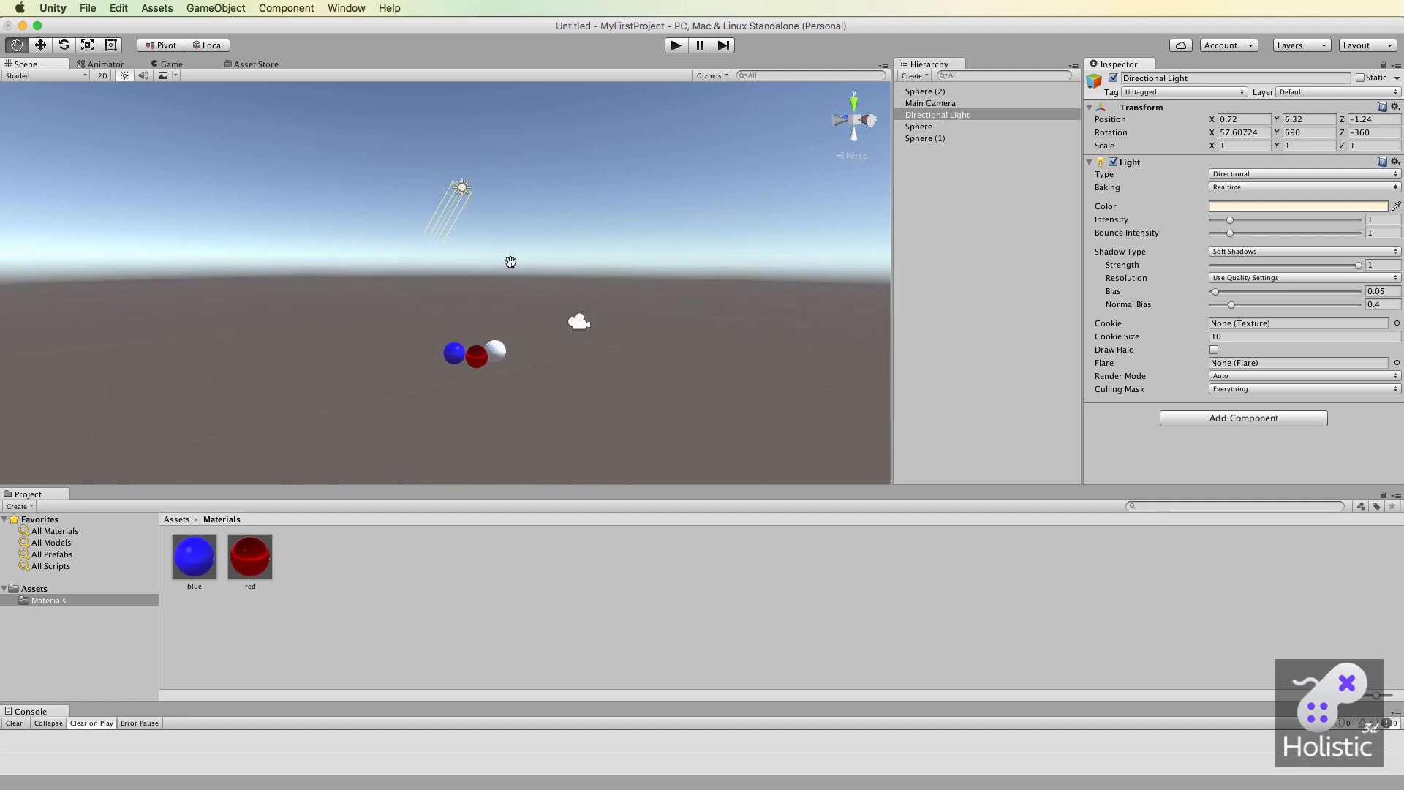
scroll(510, 262, "up", 3)
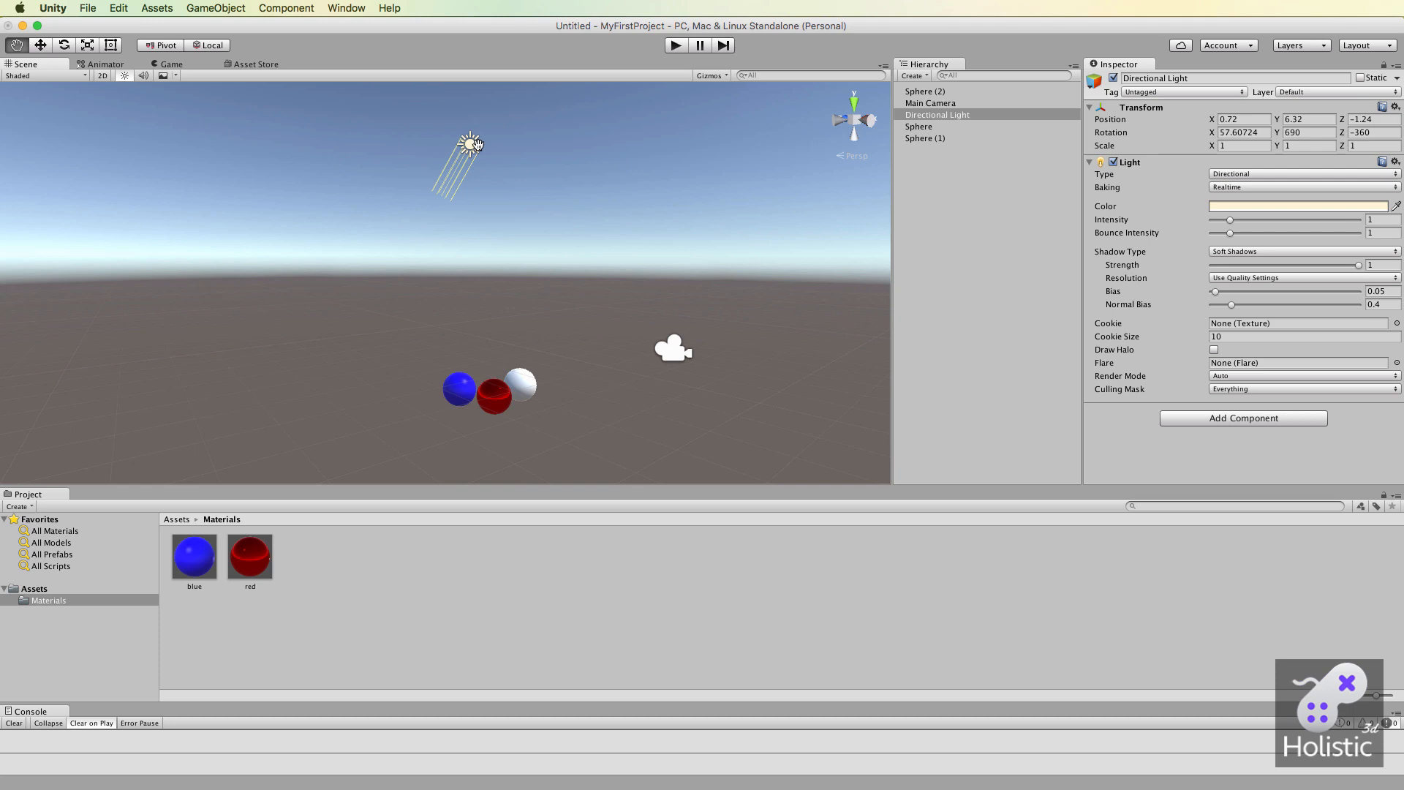
key("w")
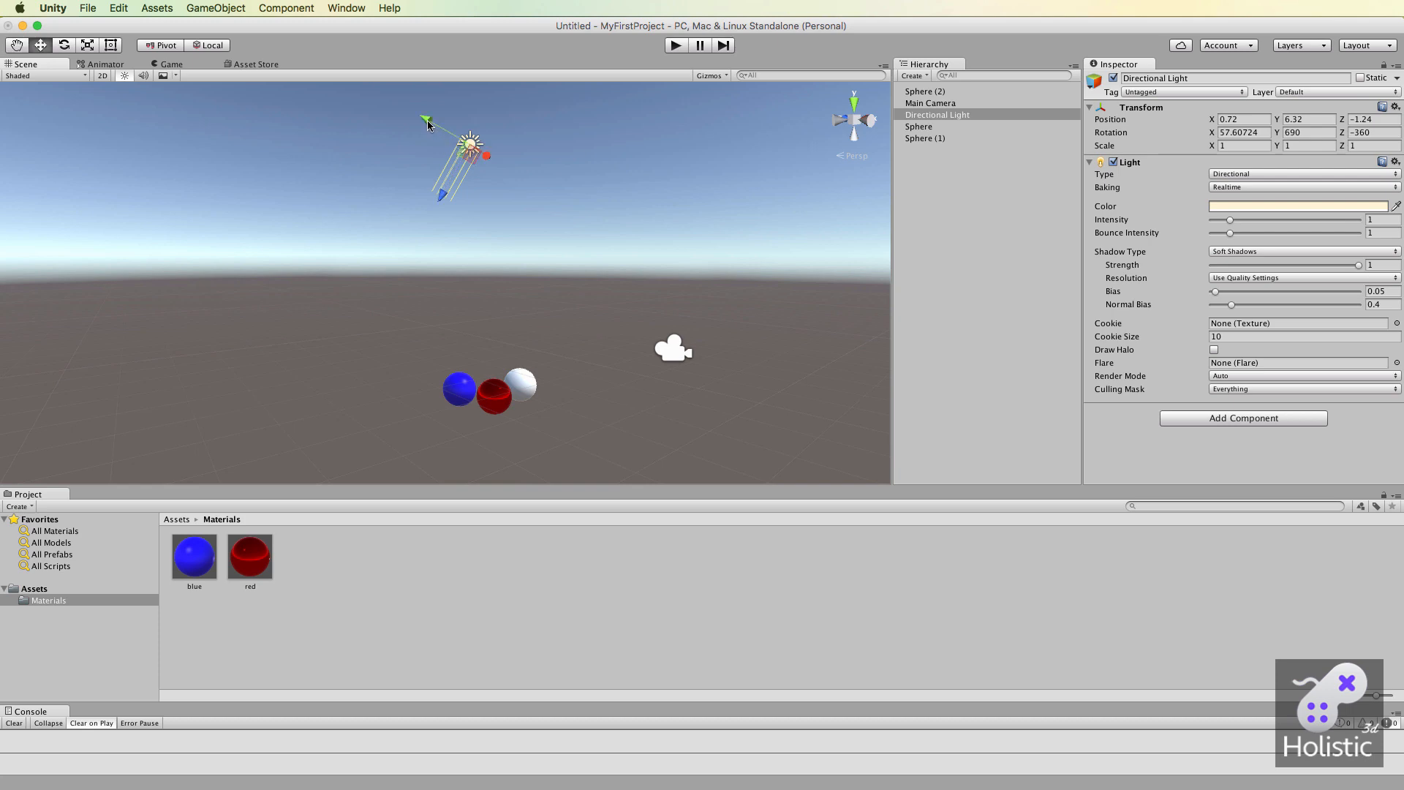
left_click_drag(427, 124, 386, 559)
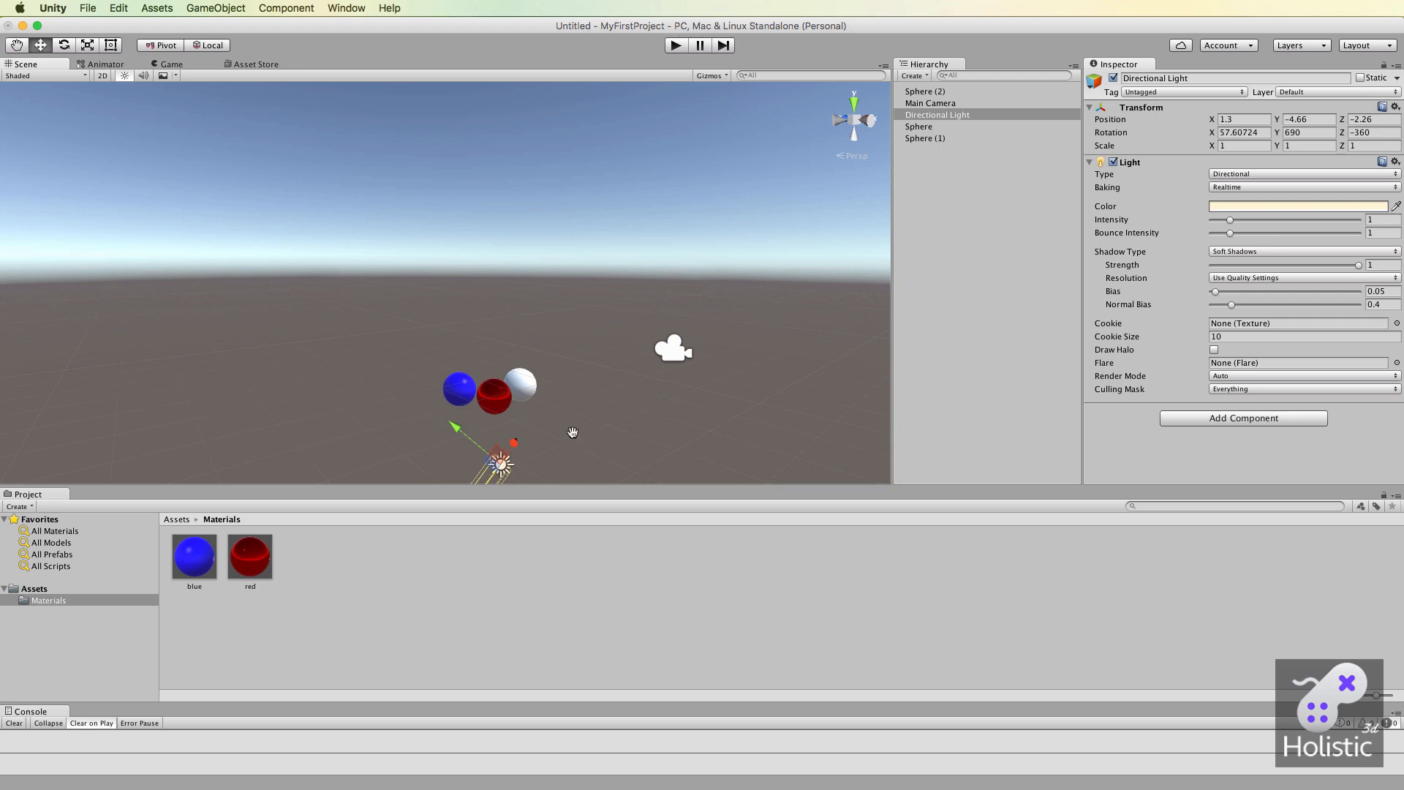
Move the Directional Light up beside the white sphere, to about X 2.5, Y -1.61, Z -4.32.
middle_click_drag(579, 431, 598, 312)
scroll(597, 311, "up", 3)
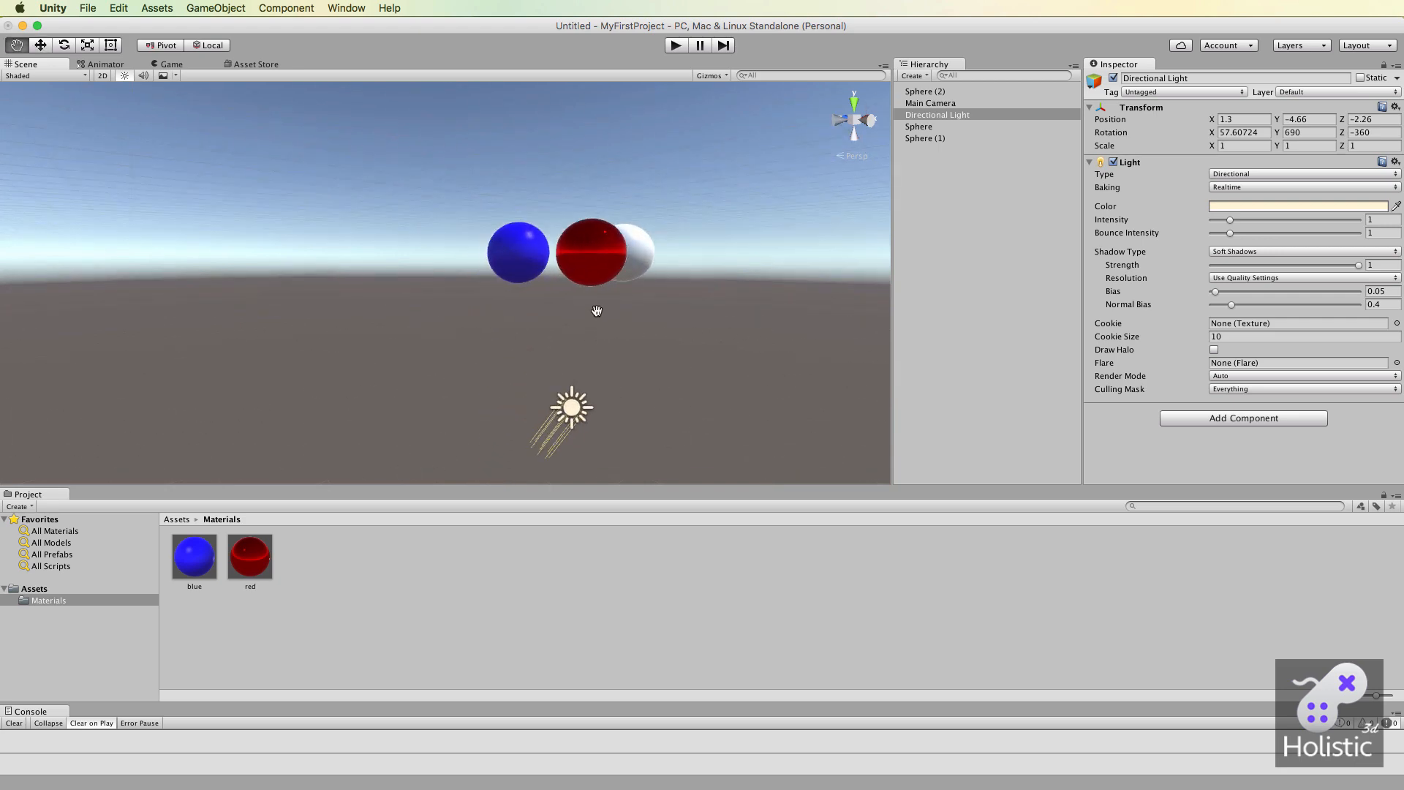
left_click_drag(664, 321, 595, 317)
key("w")
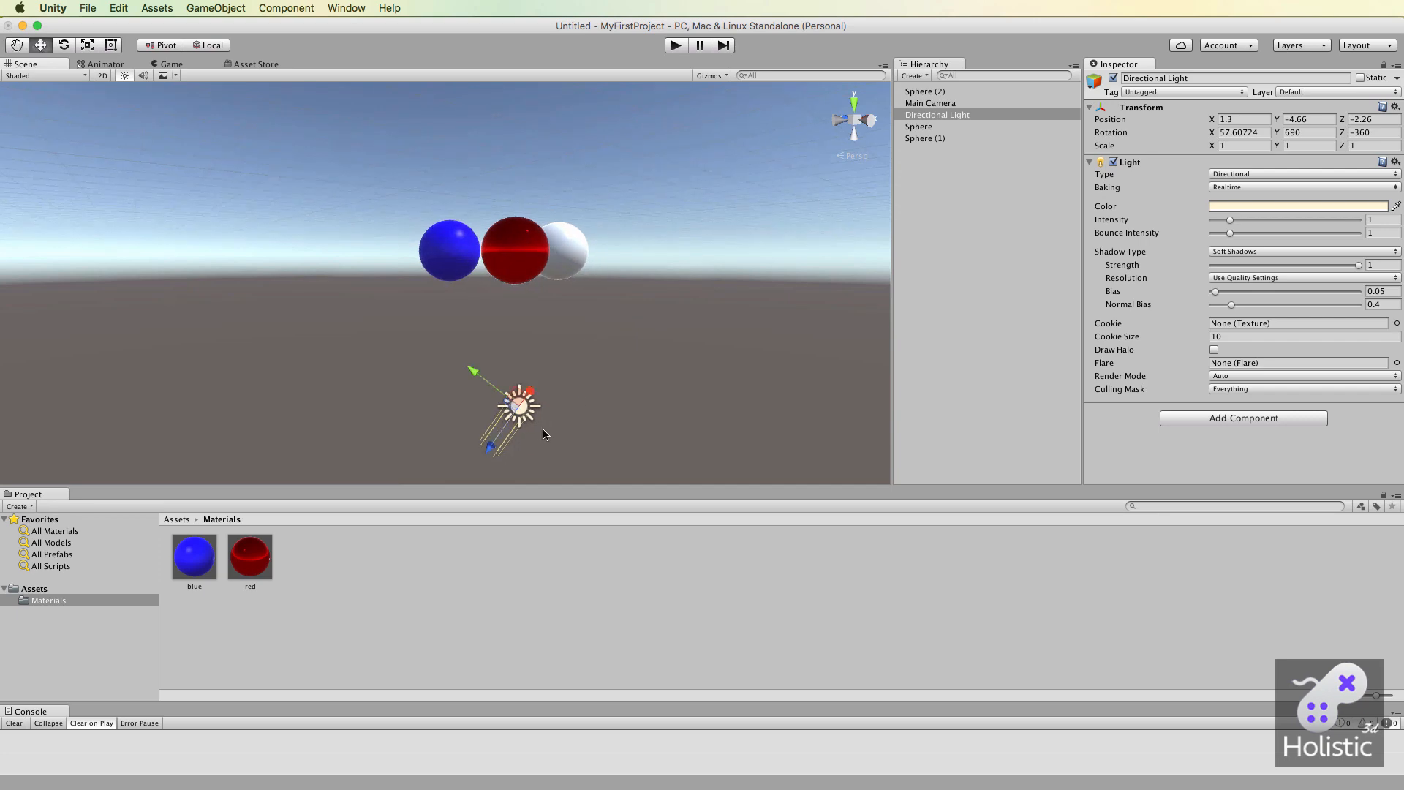
left_click_drag(494, 446, 541, 361)
left_click_drag(527, 299, 289, 168)
left_click_drag(389, 265, 620, 317)
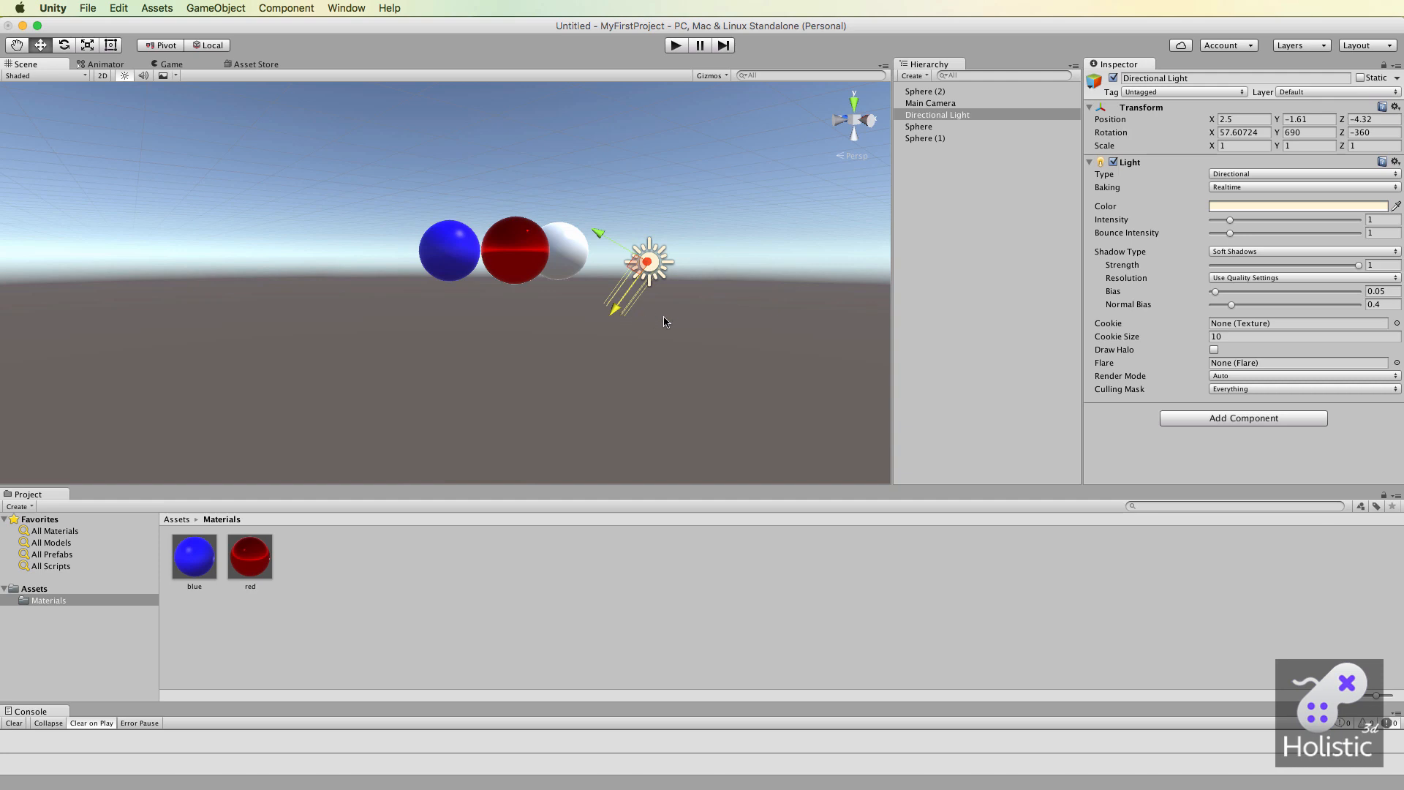
Rotate the Directional Light about its X axis, through about 66.55 and 23.41 degrees, to shift the highlights on the spheres.
key("e")
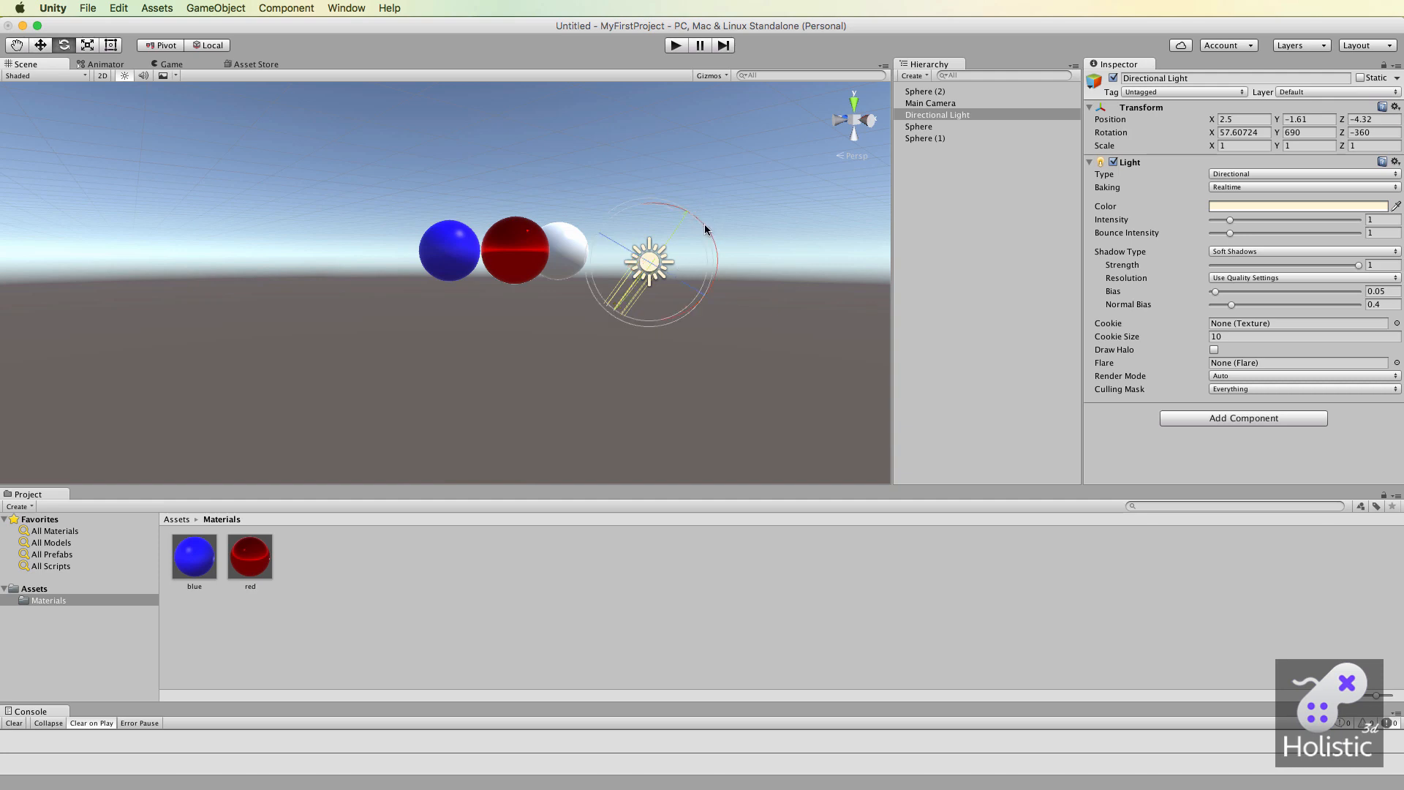
left_click_drag(705, 223, 500, 371)
scroll(618, 287, "up", 5)
key("q")
scroll(512, 364, "up", 4)
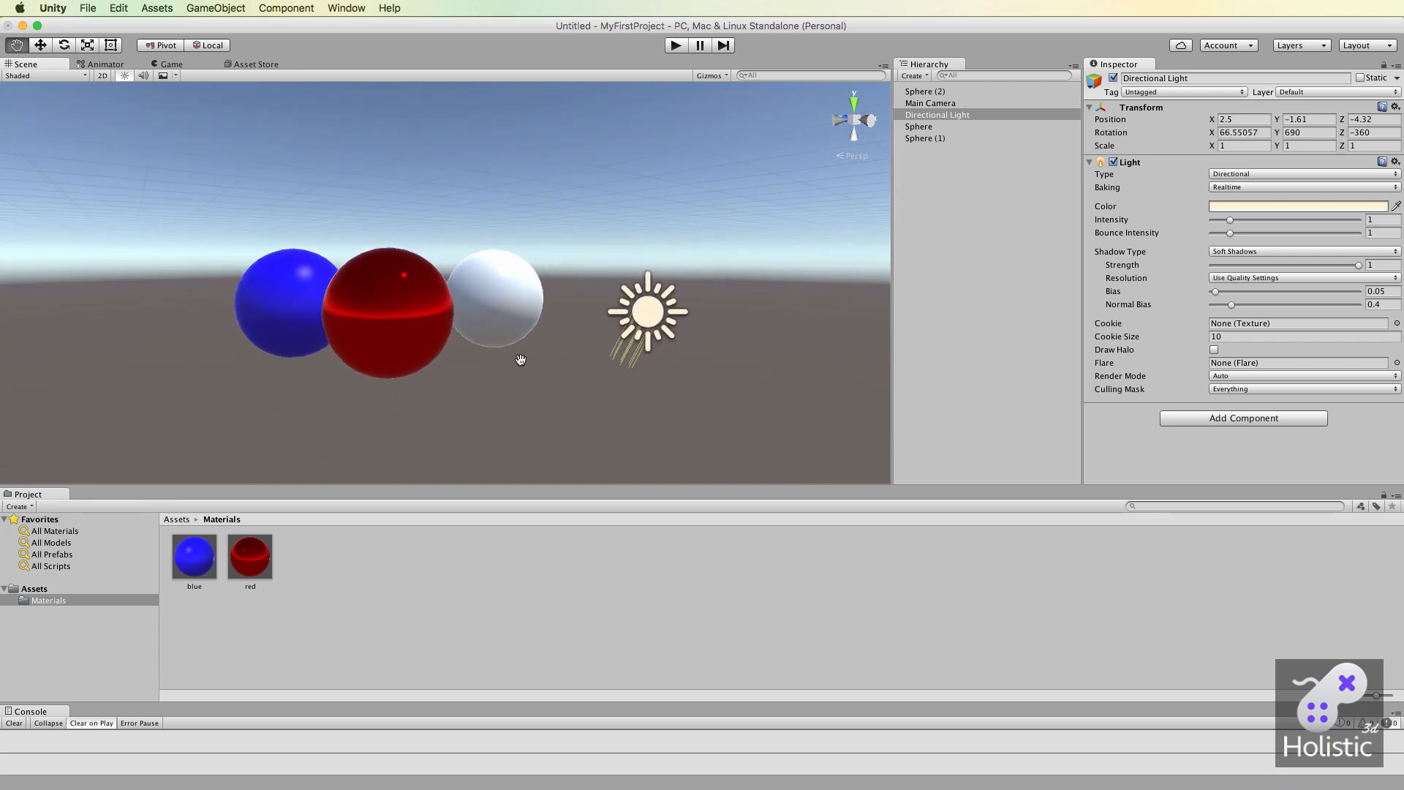
key("e")
left_click_drag(729, 289, 626, 524)
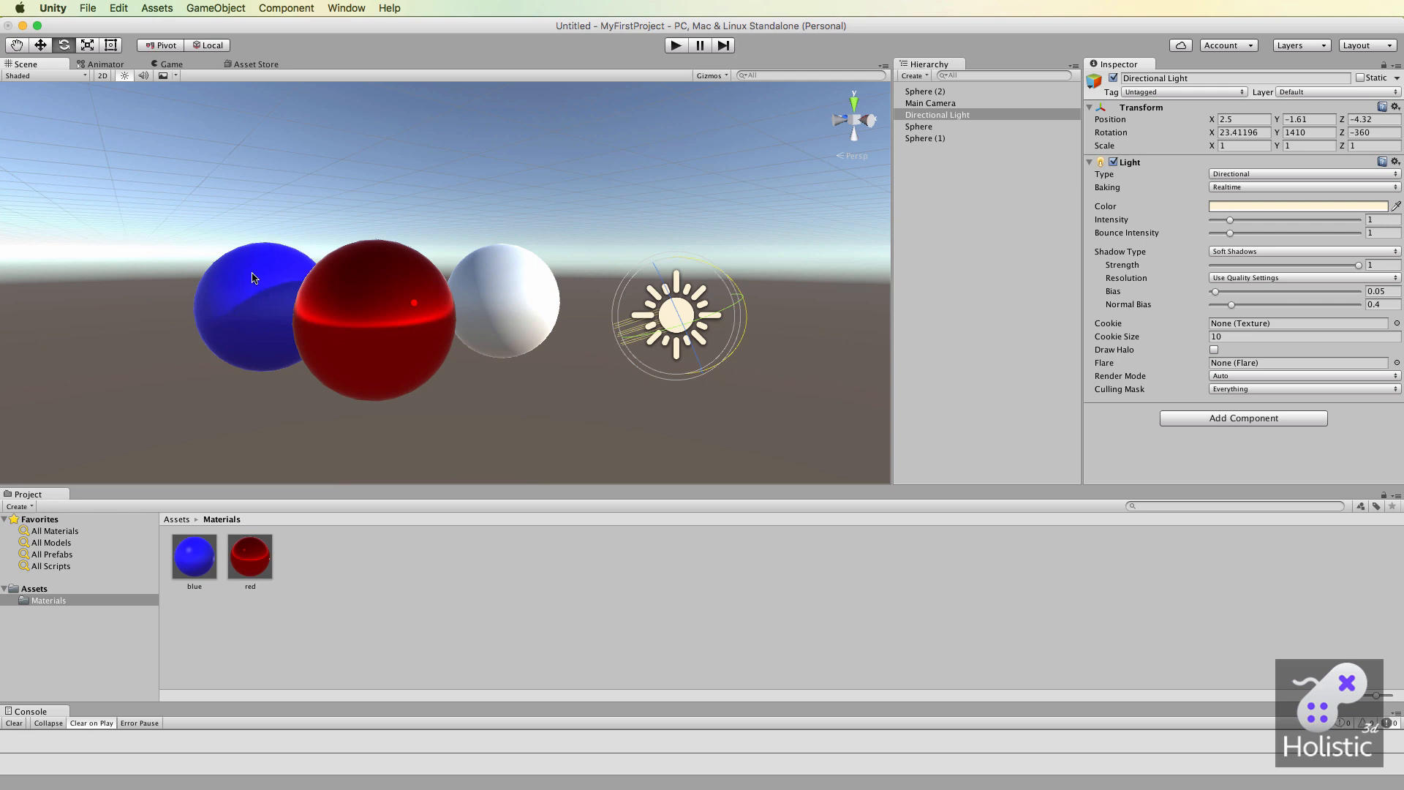
mouse_move(657, 335)
left_mouse_down()
mouse_move(735, 394)
mouse_move(760, 453)
mouse_move(790, 410)
mouse_move(751, 552)
mouse_move(758, 429)
mouse_move(758, 443)
left_mouse_up()
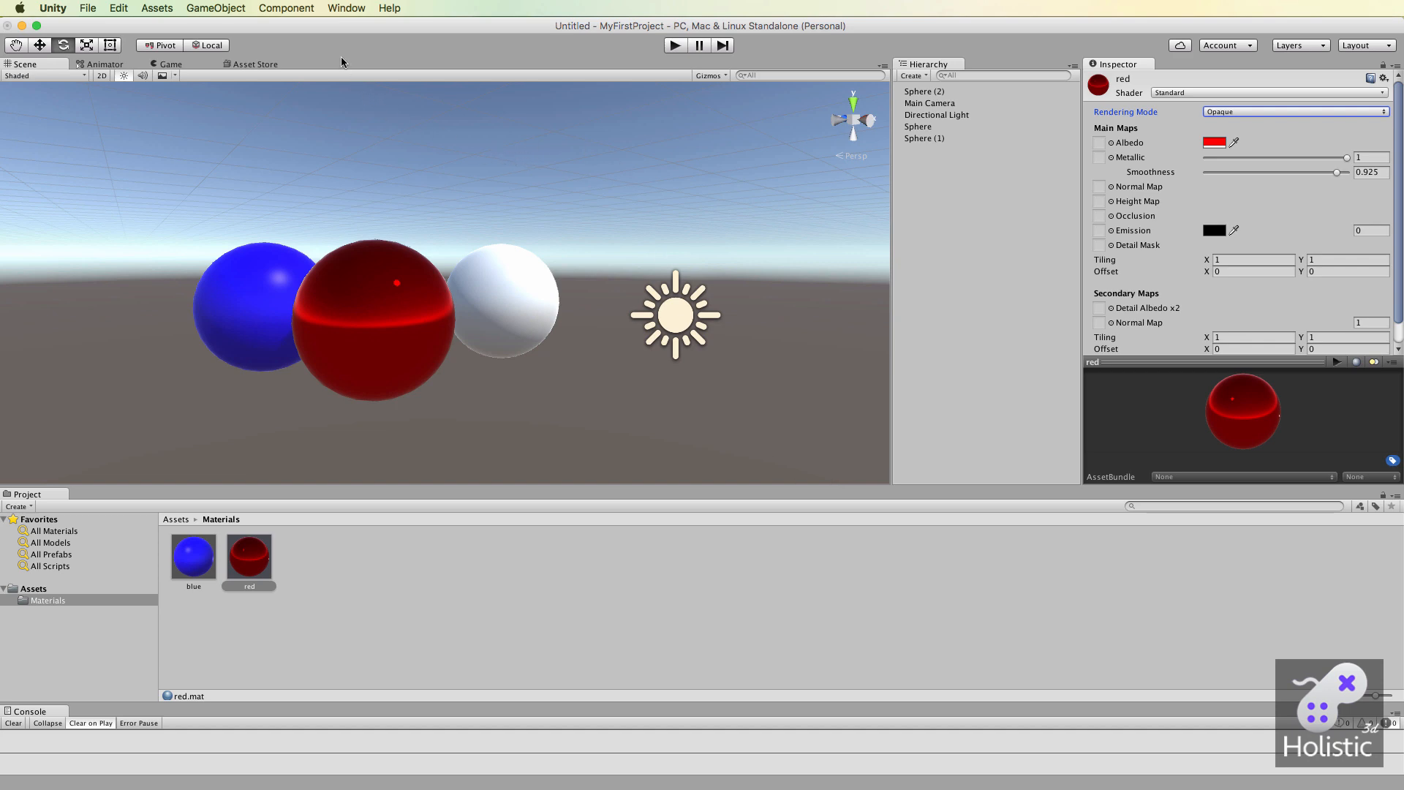
Open the Asset Store, skim the list of downloaded packages, and go to the store's home page.
left_click(351, 10)
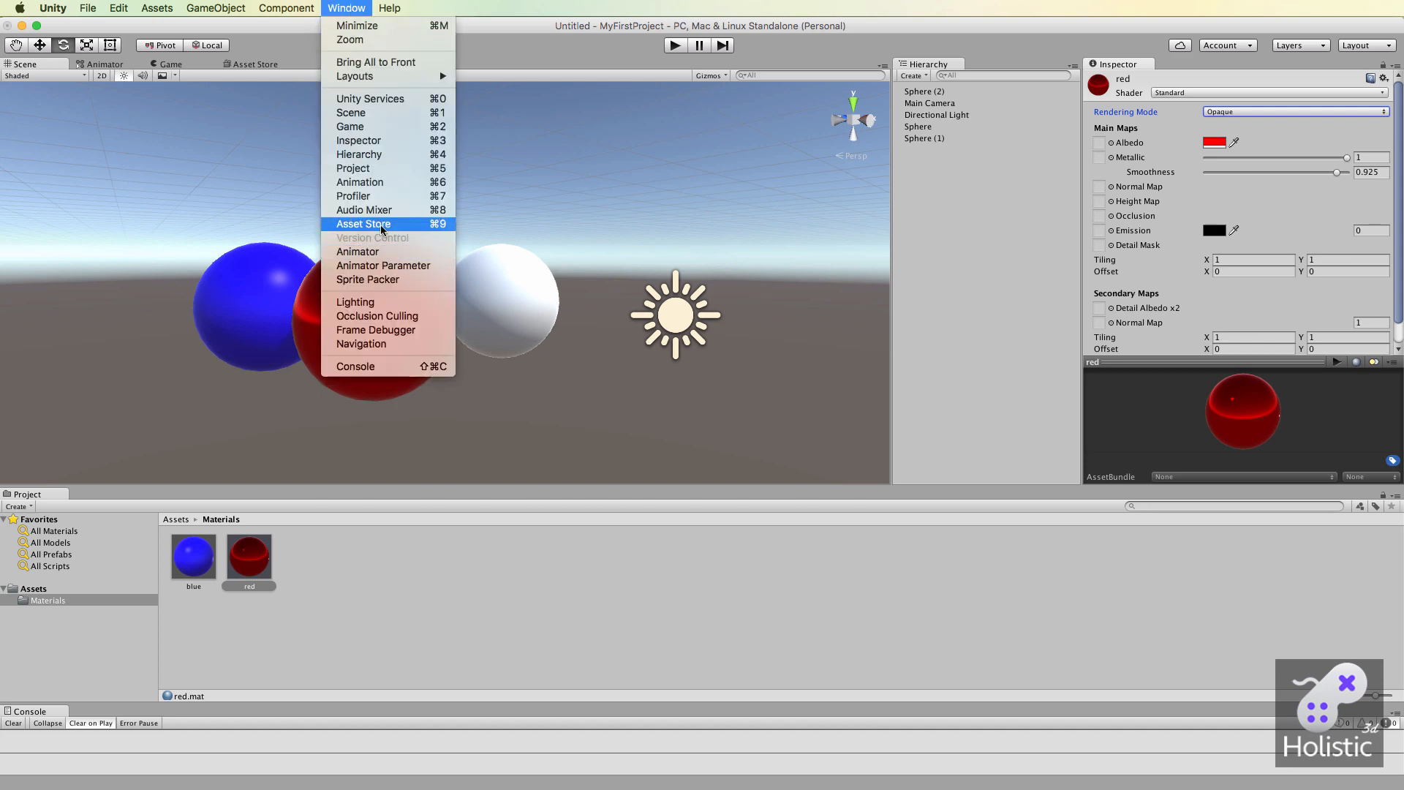
left_click(271, 65)
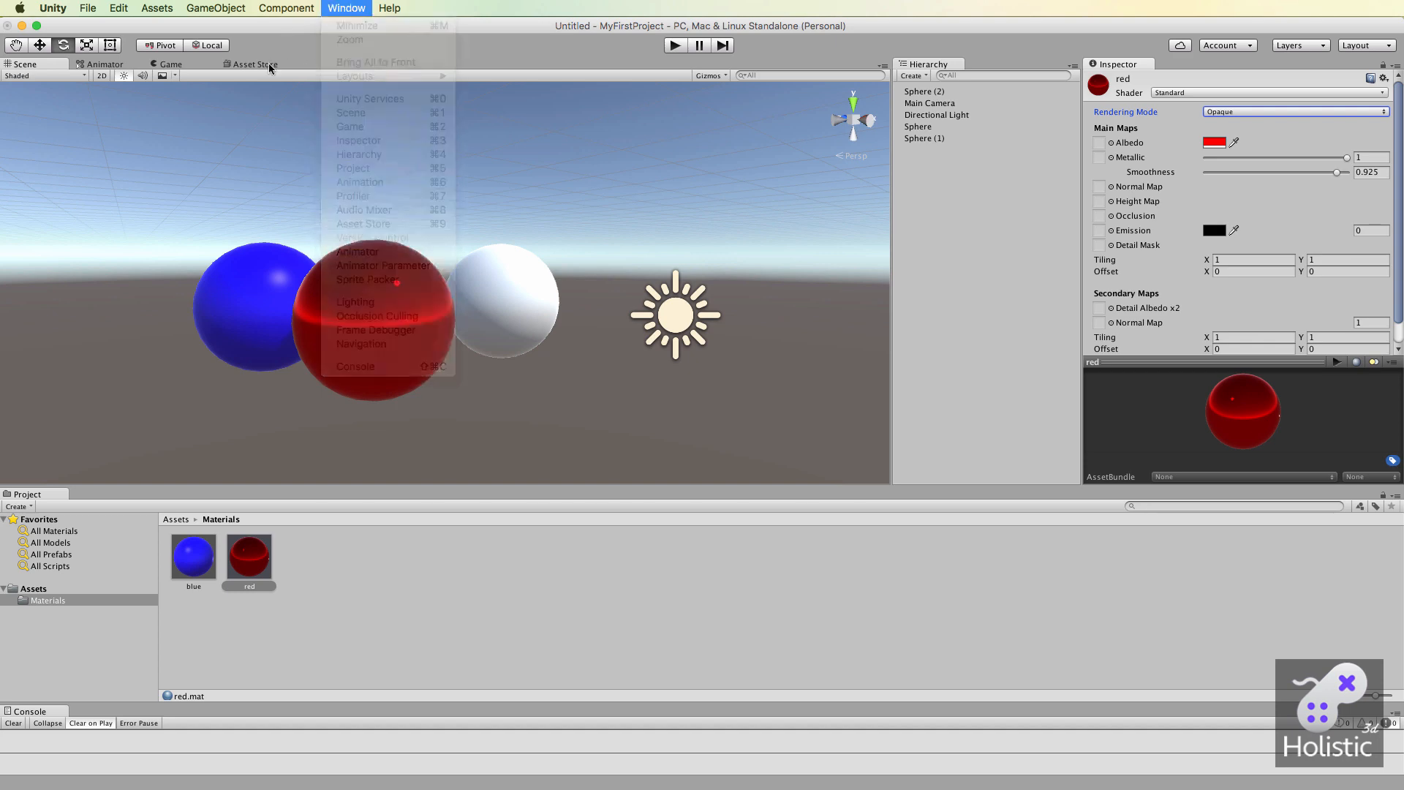
left_click(251, 65)
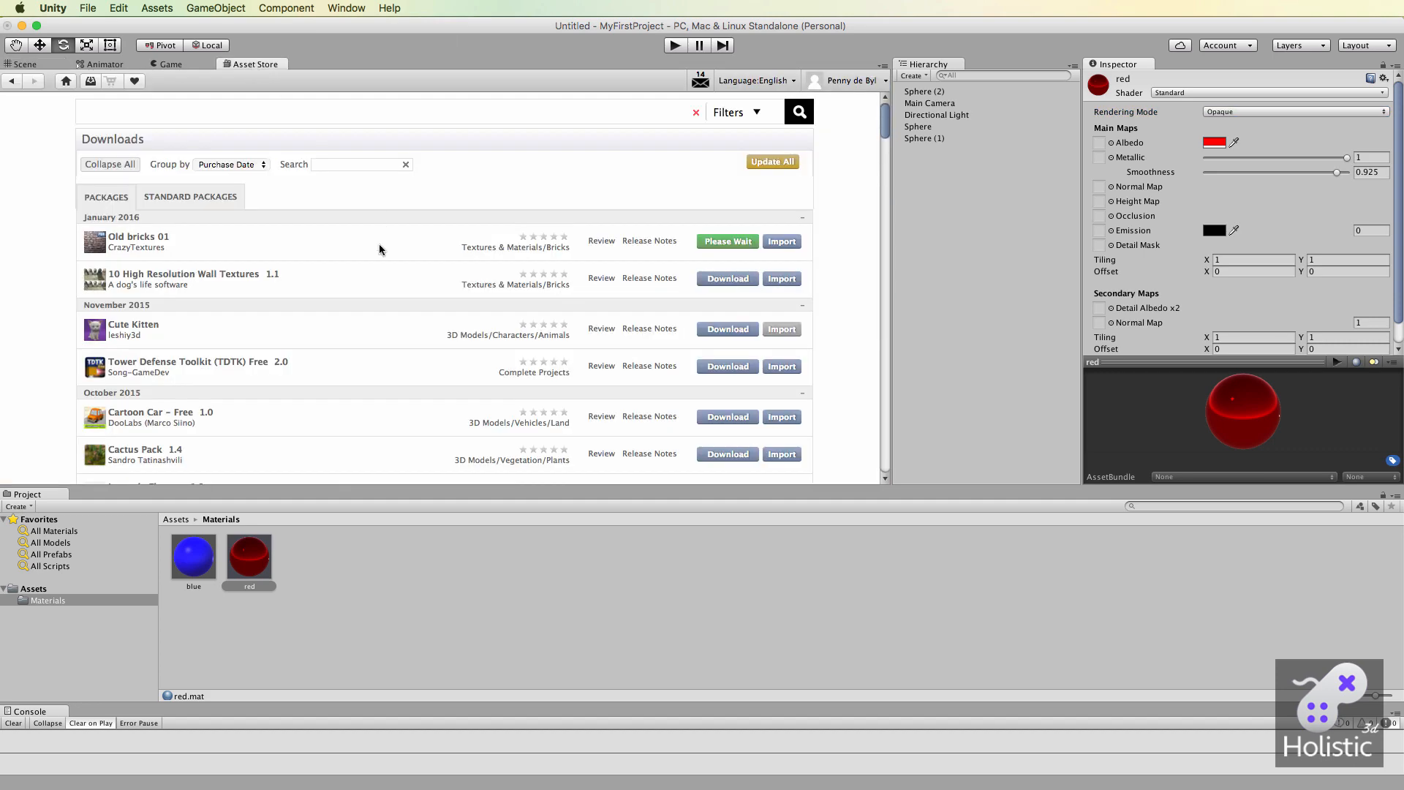
scroll(339, 345, "down", 10)
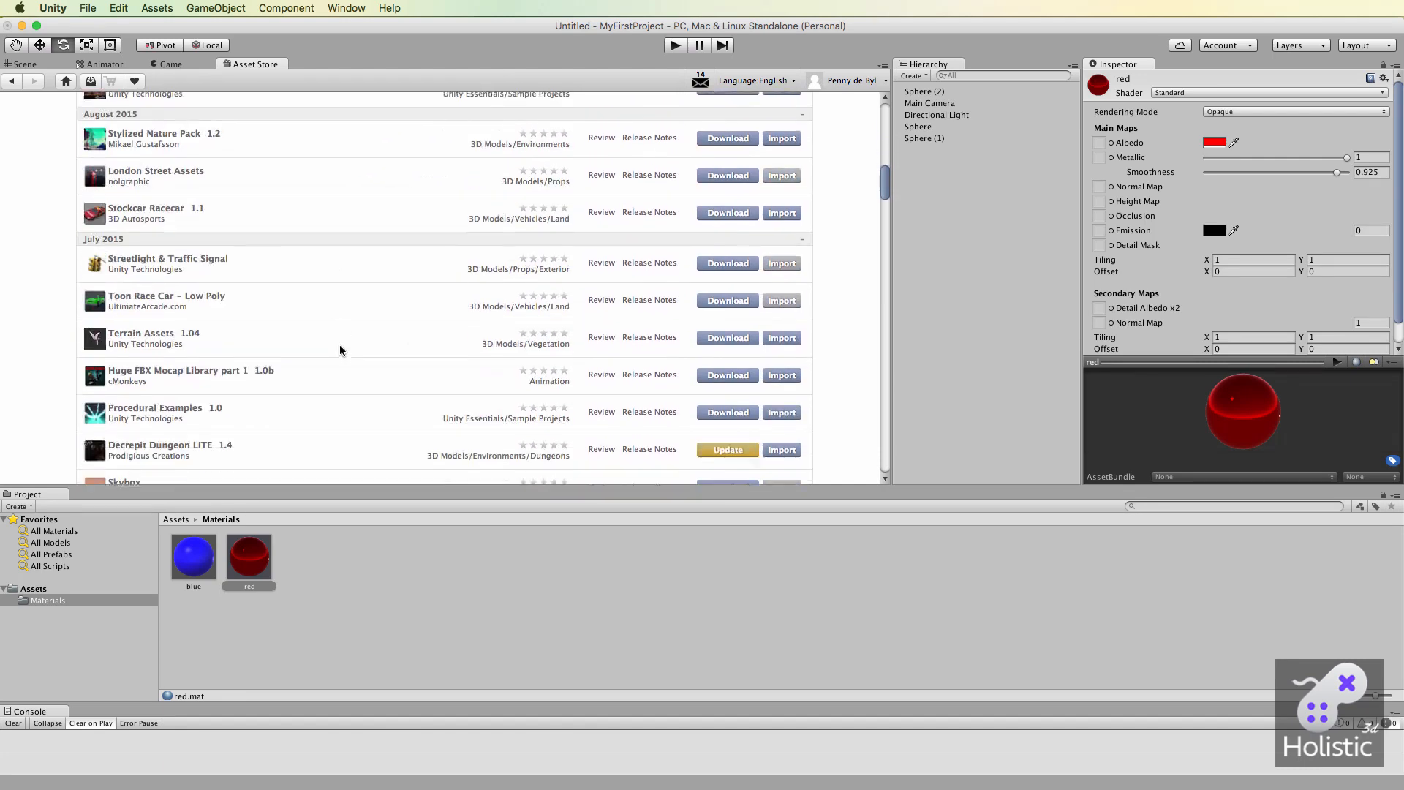
scroll(339, 347, "up", 15)
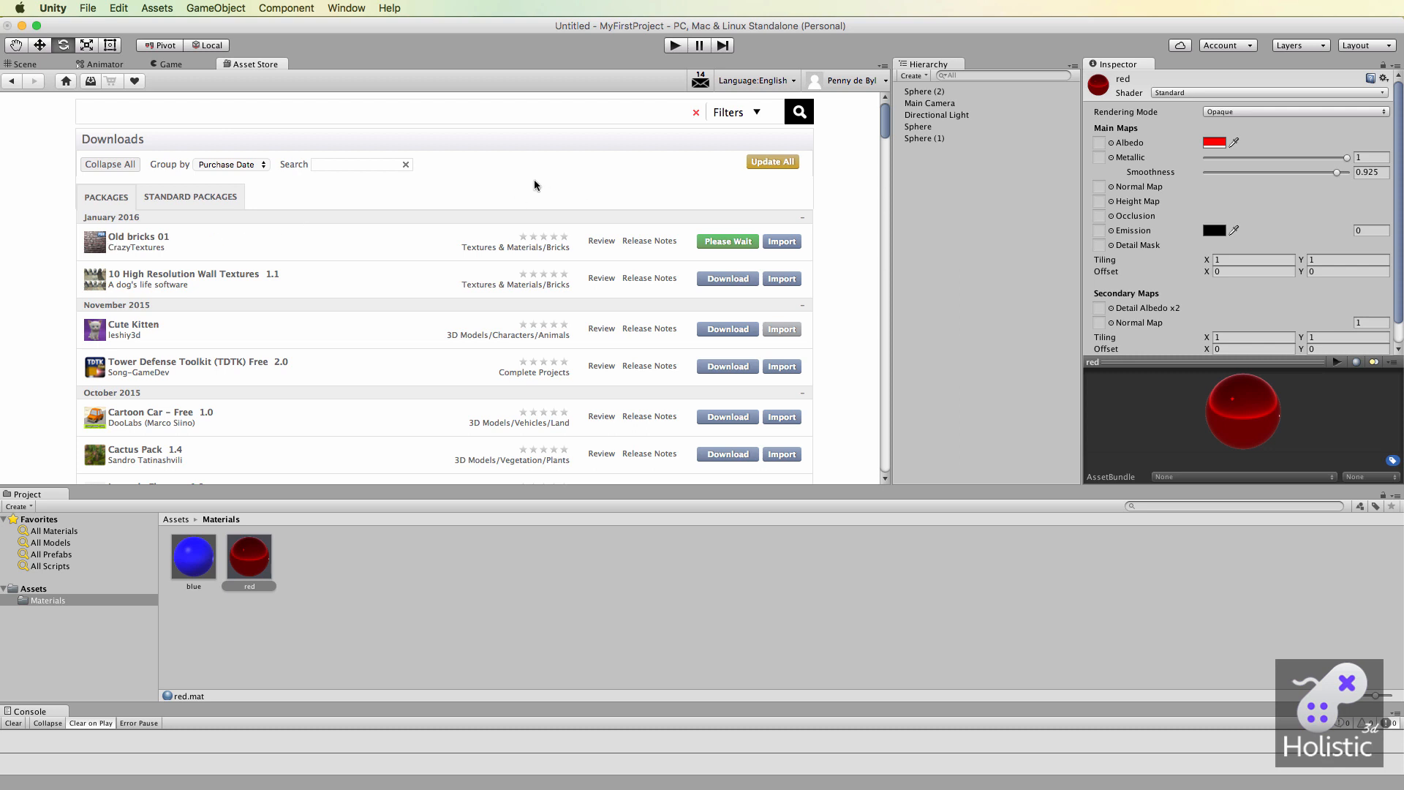
left_click(66, 80)
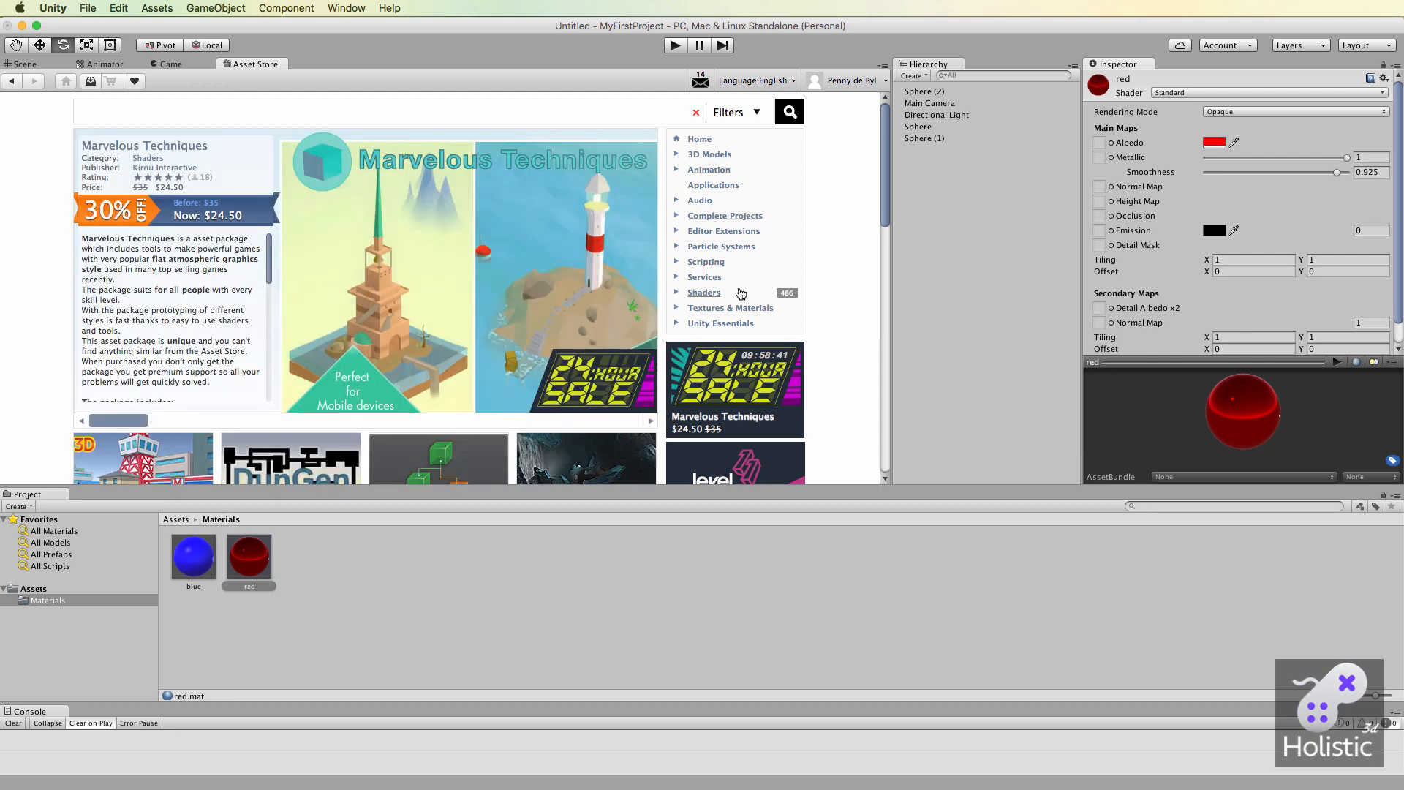
Browse the store's Textures & Materials/Bricks category and sort its packages by price.
left_click(710, 308)
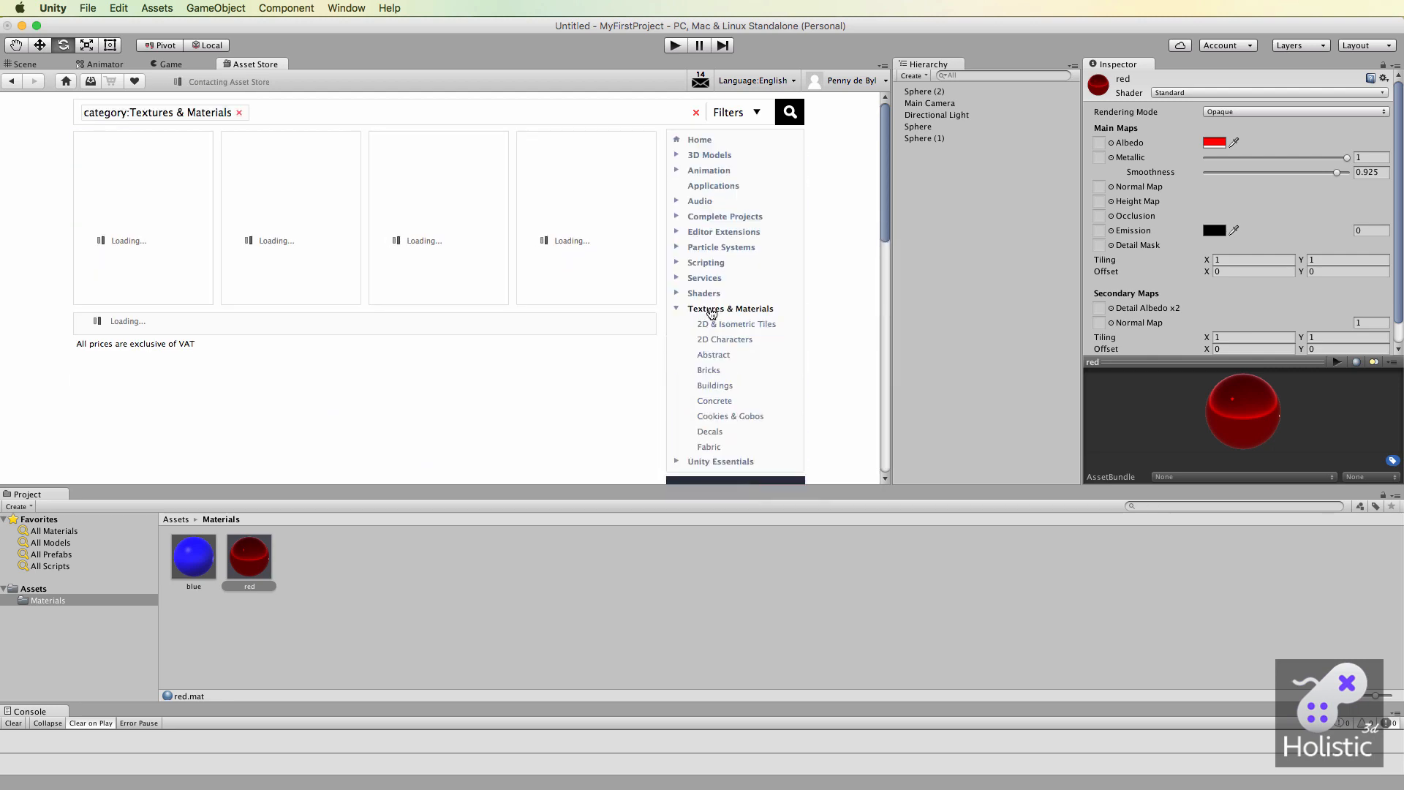
left_click(709, 371)
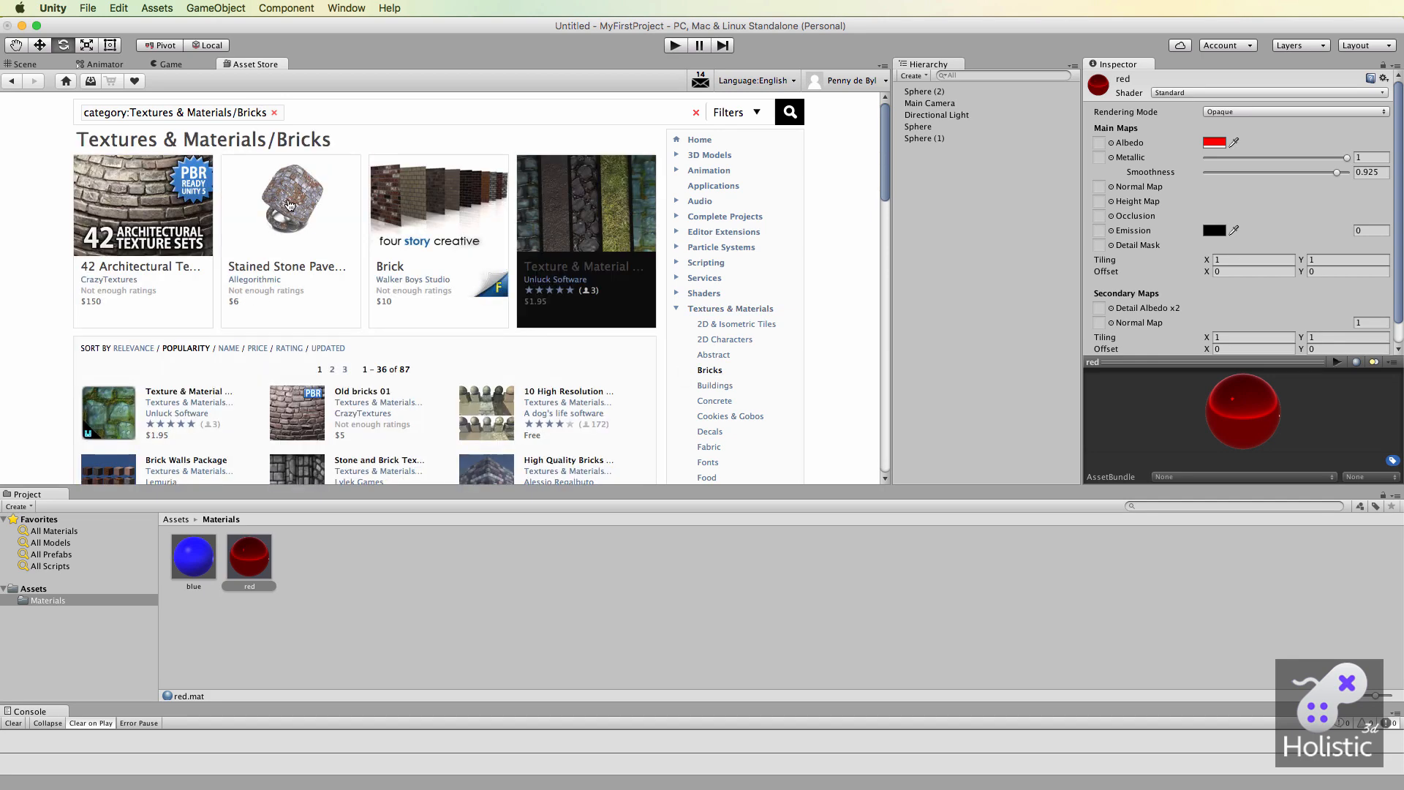
scroll(291, 205, "down", 1)
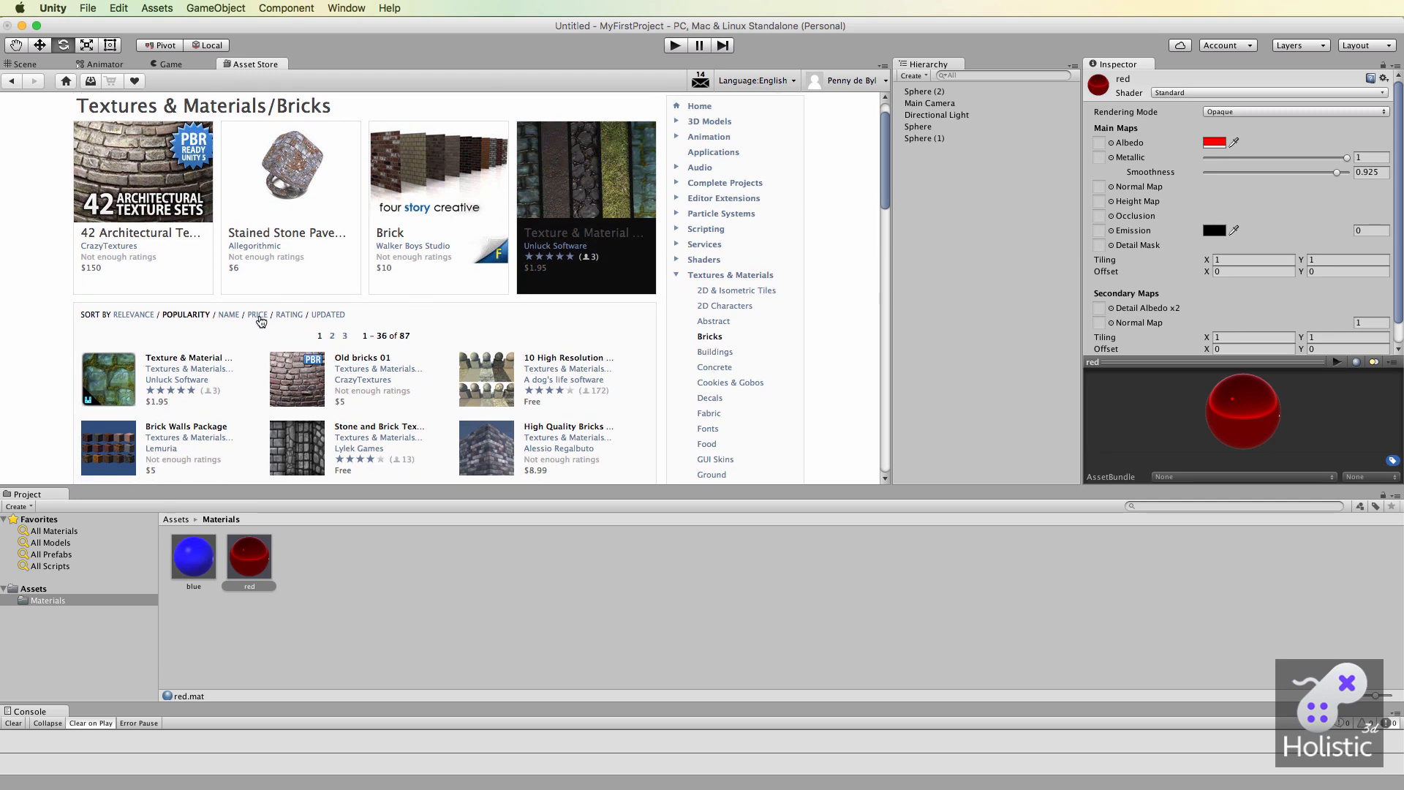
left_click(258, 315)
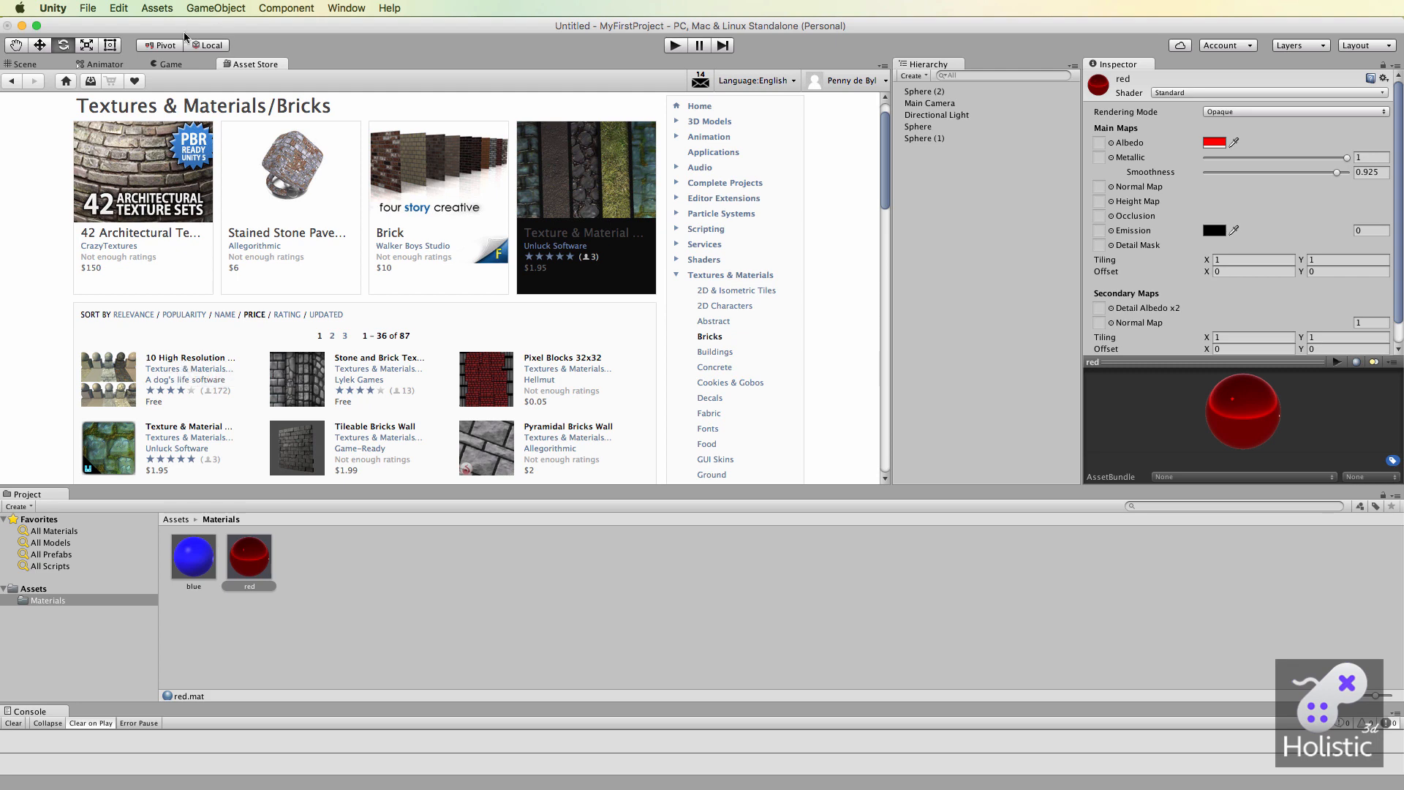
Return to the scene, import the Textures folder into the project's Assets folder, and check the brick files inside it.
left_click(31, 64)
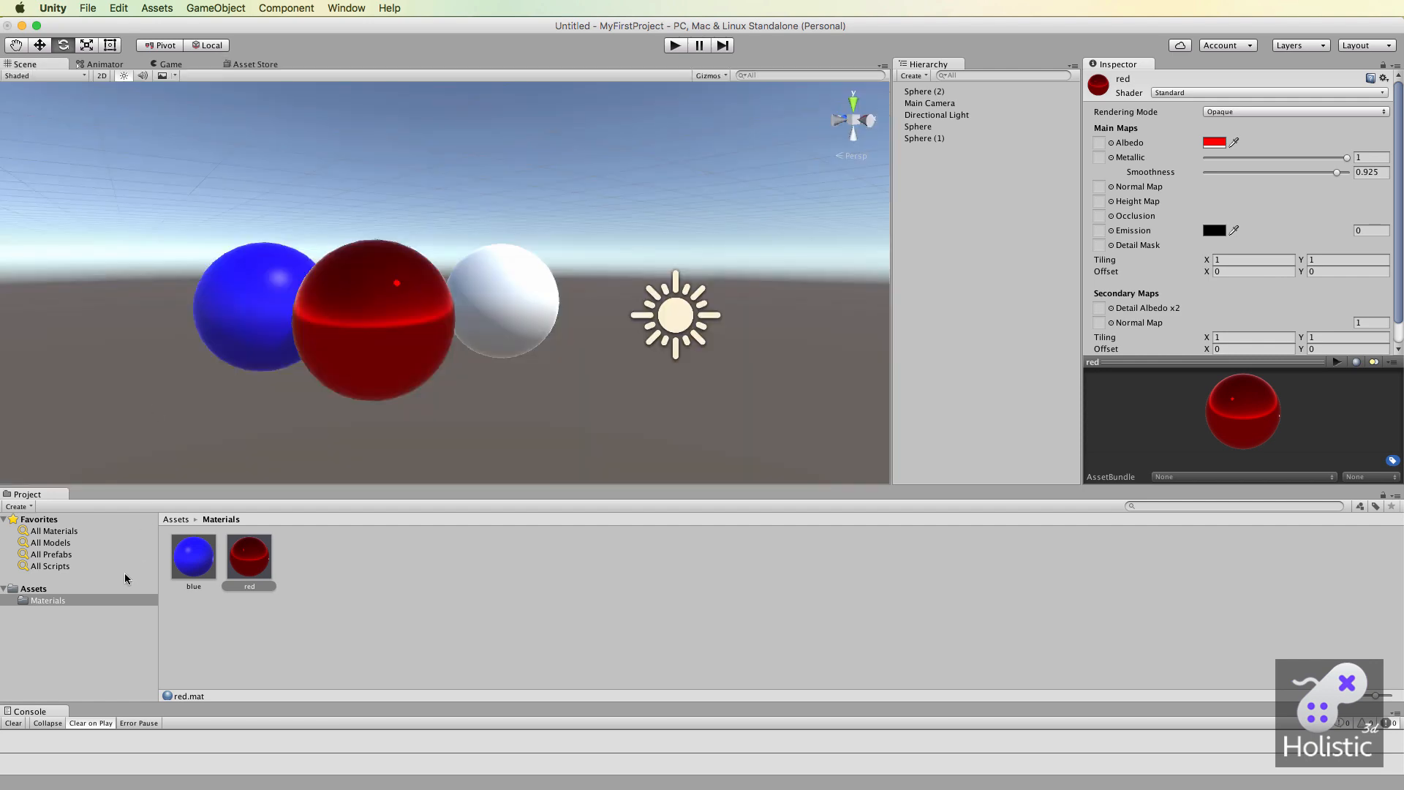
left_click(80, 591)
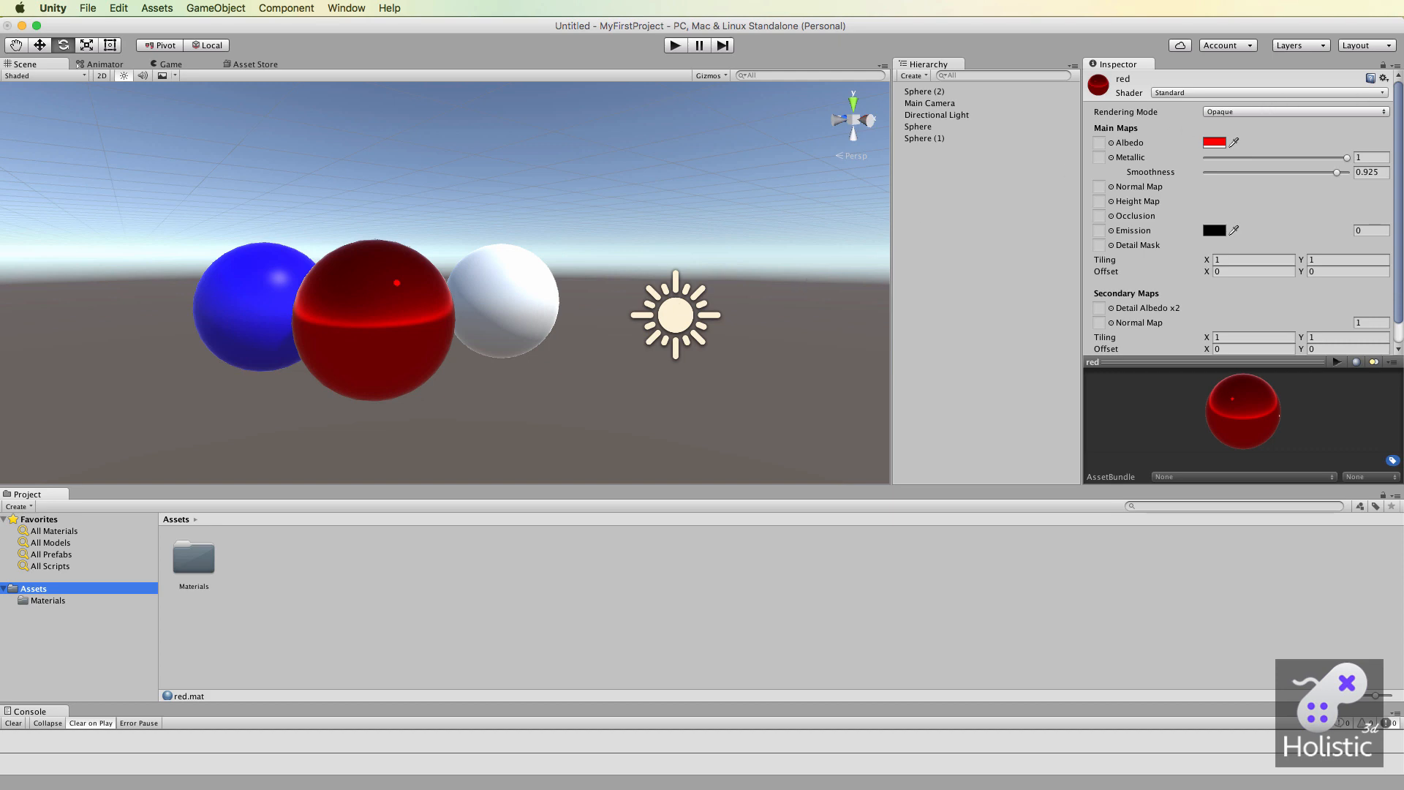
left_click_drag(1357, 249, 275, 572)
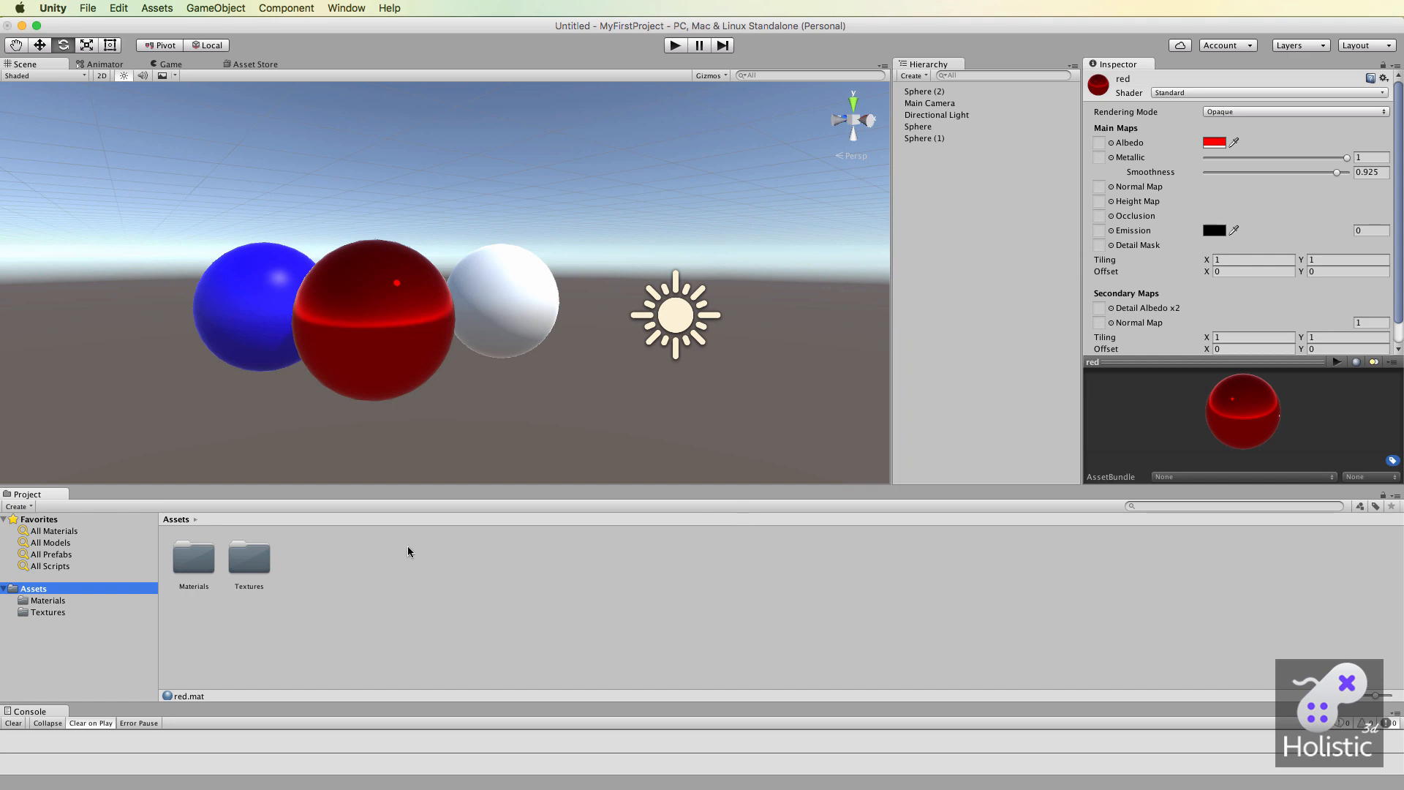
double_click(256, 560)
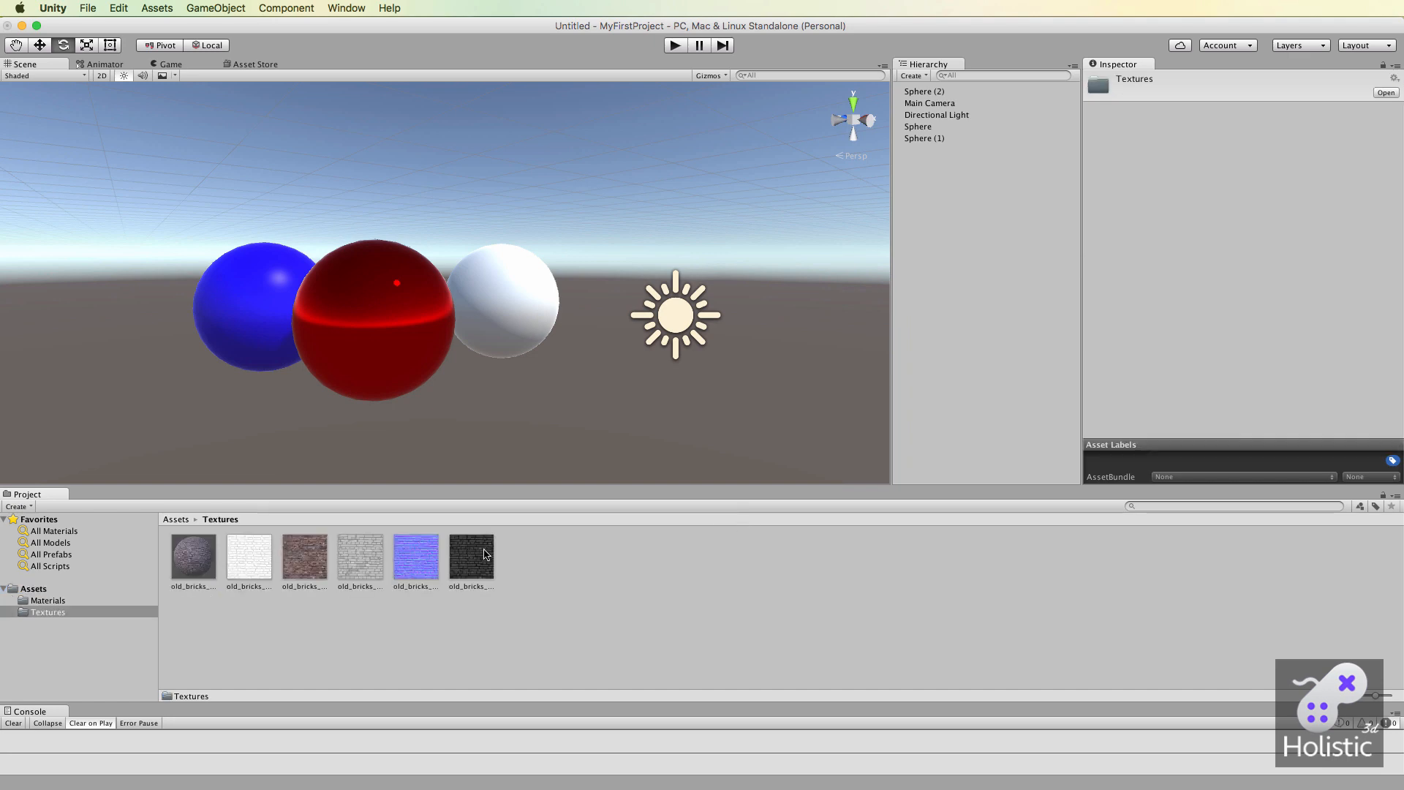
left_click(40, 588)
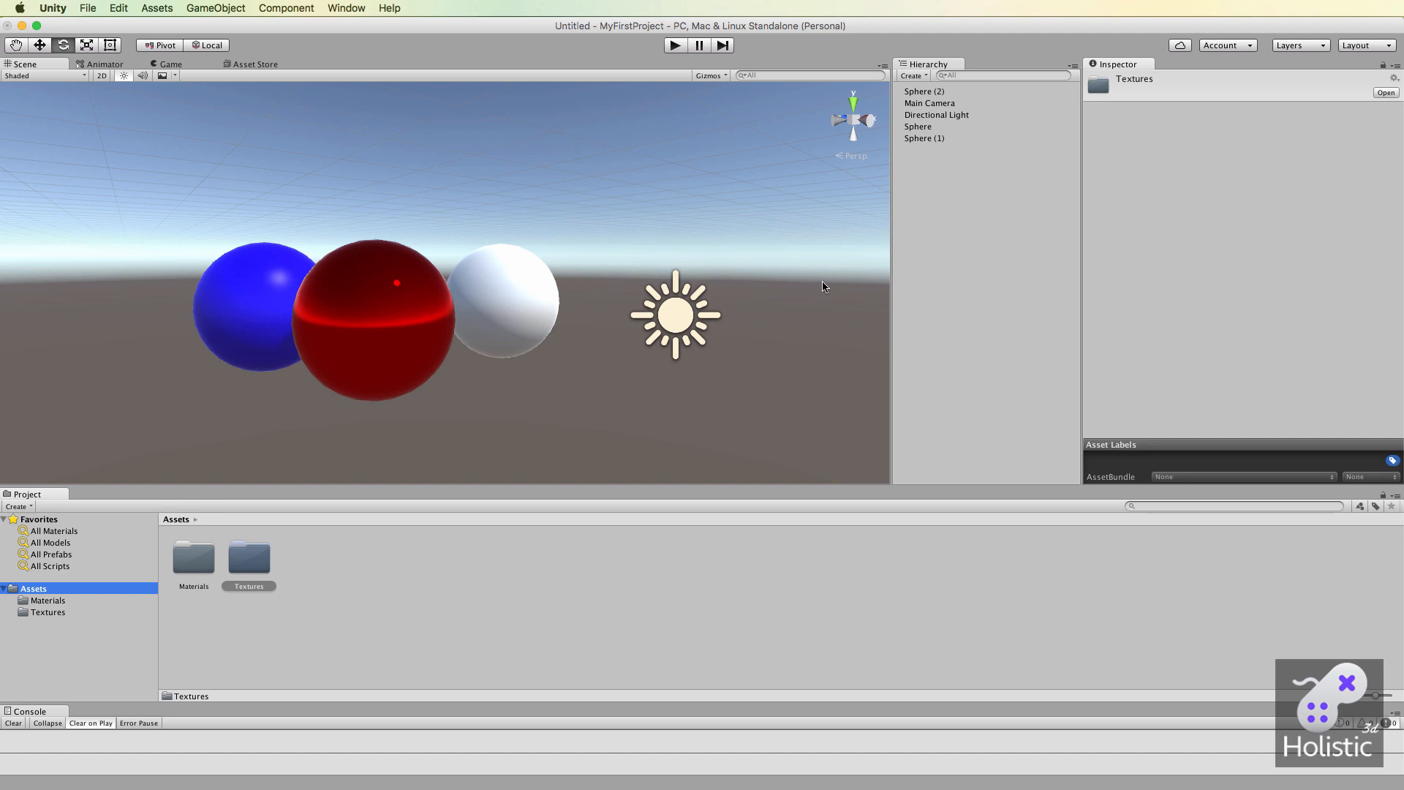
Add a cube to the scene and move it down beneath the spheres, to about Y -2.89.
right_click(933, 194)
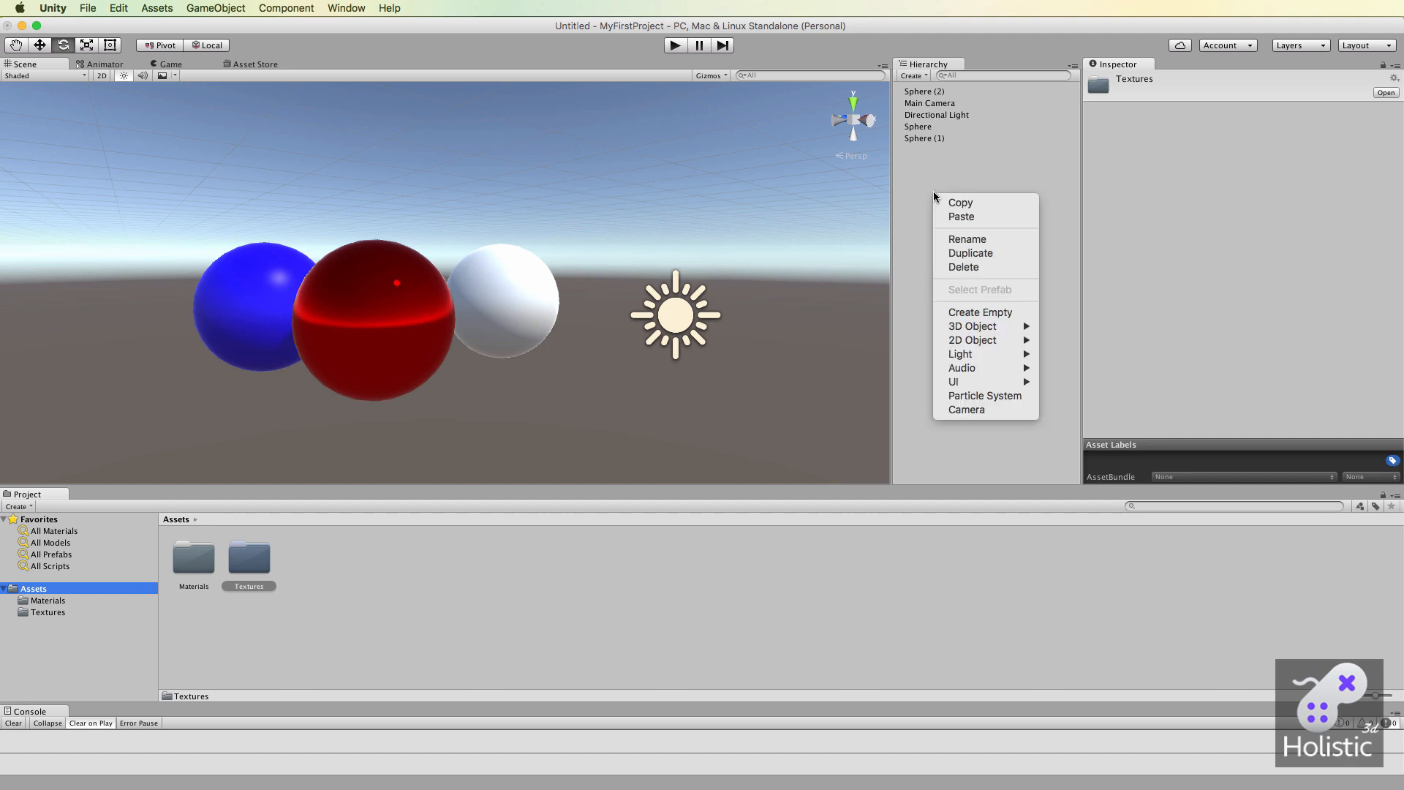
mouse_move(980, 331)
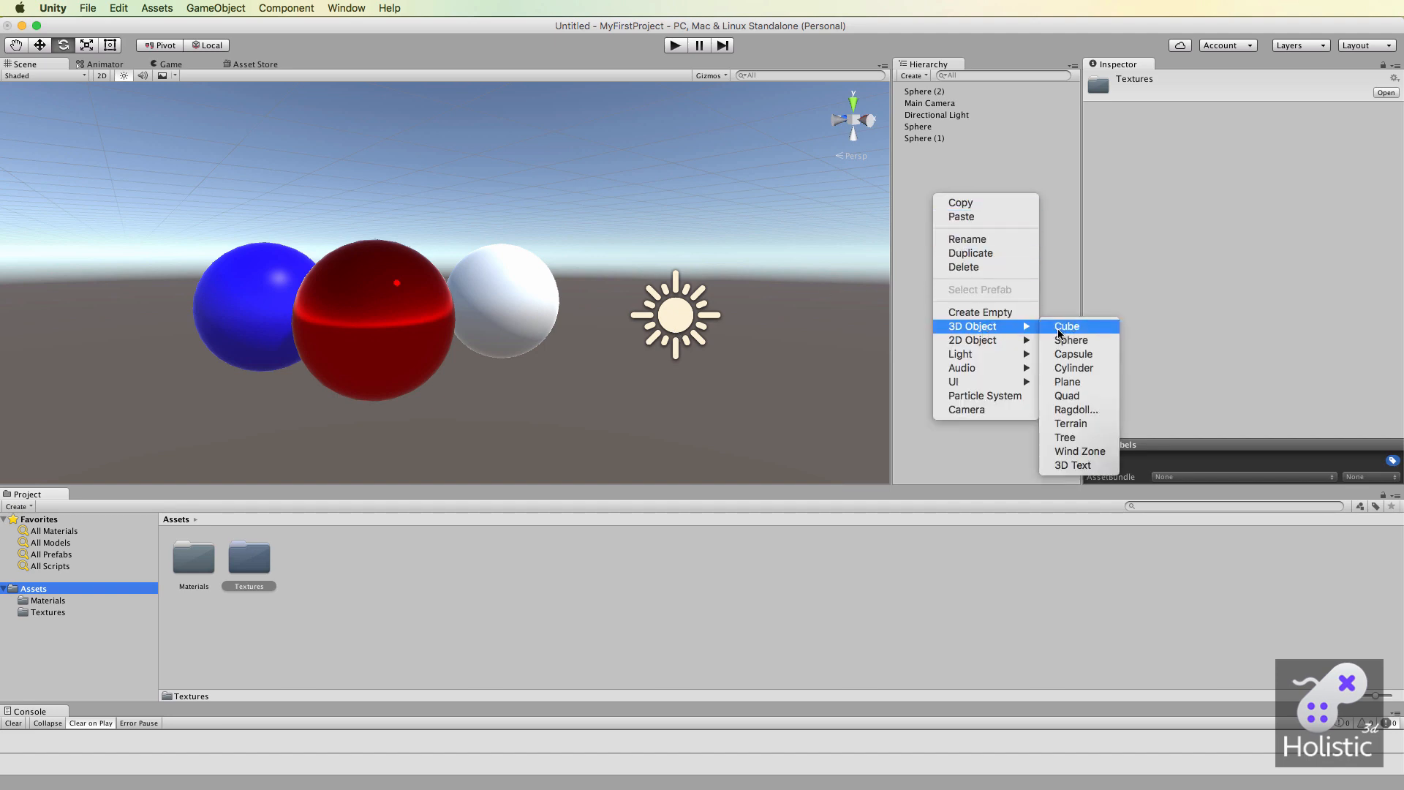
left_click(1078, 327)
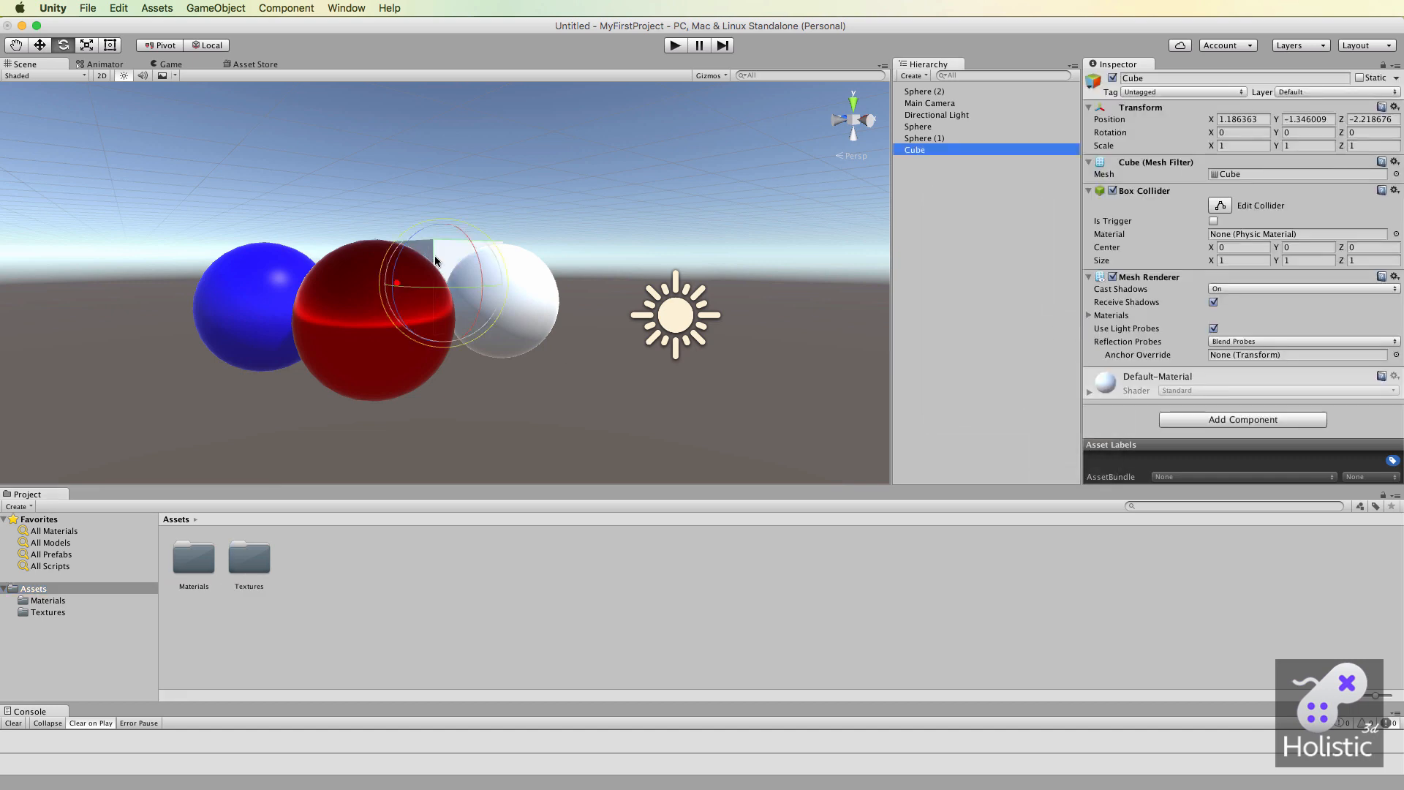
key("w")
left_click_drag(439, 256, 834, 259)
Scale the cube into a wide, thin ground slab under the spheres, about X 25.83, Y 0.16, Z 45.85.
key("r")
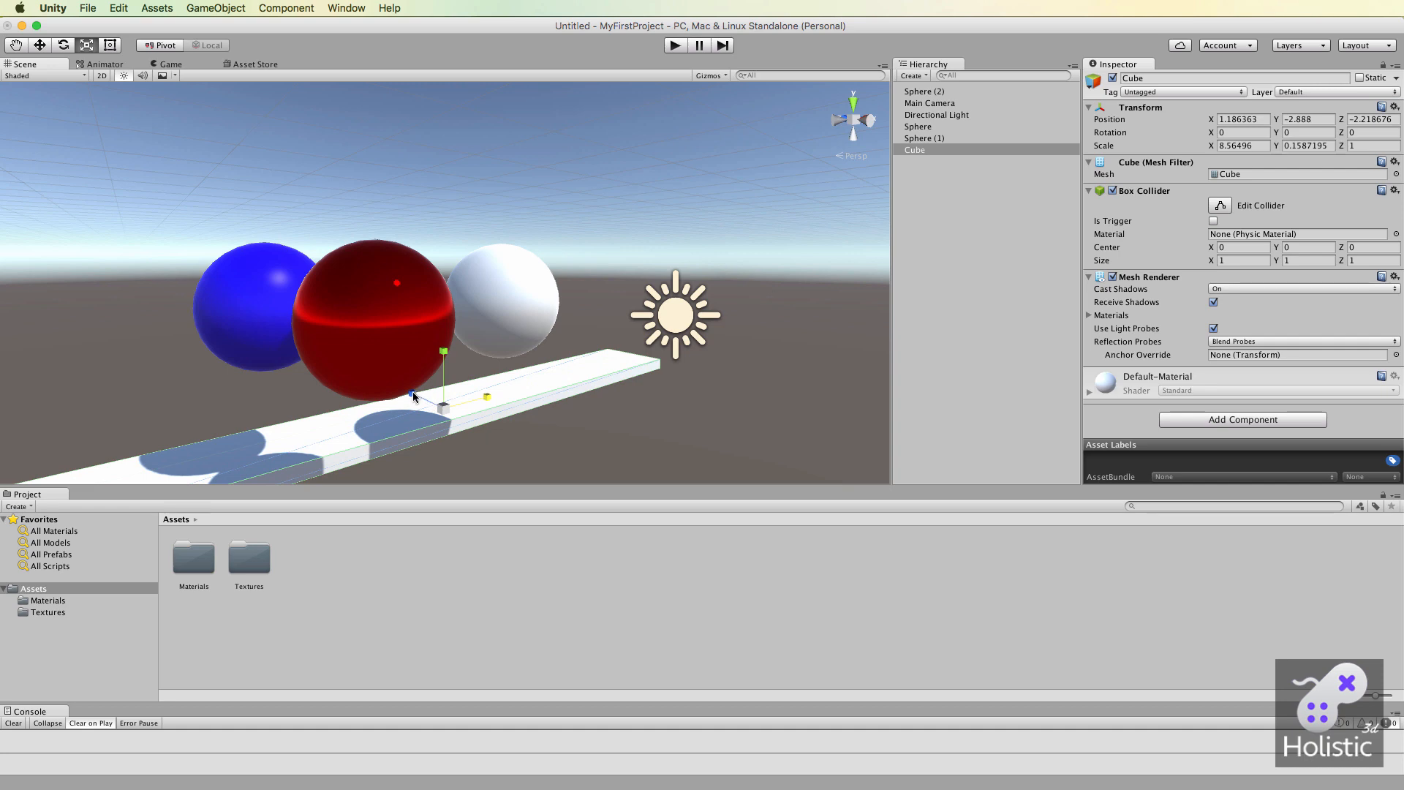
left_click_drag(412, 393, 79, 204)
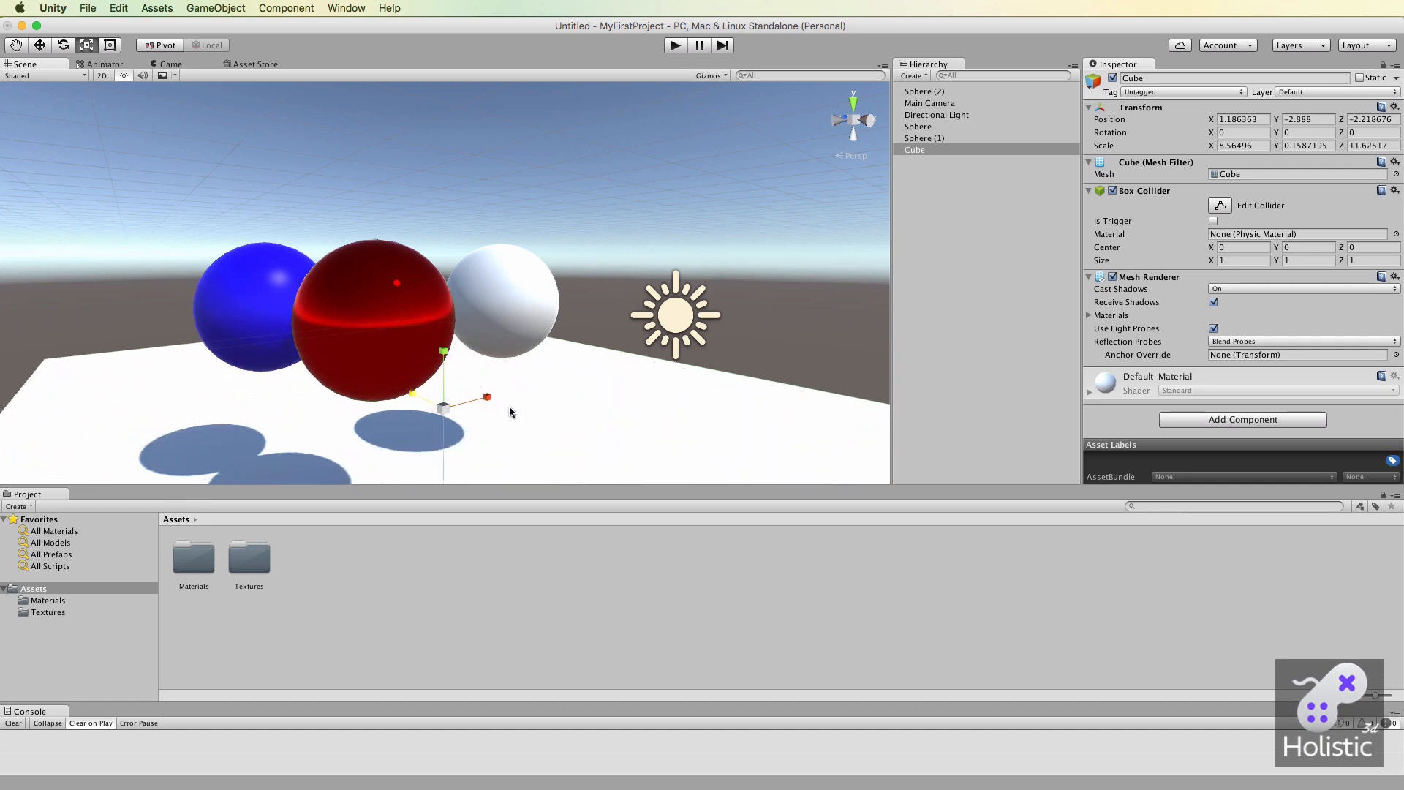
left_click_drag(488, 395, 581, 327)
left_click_drag(414, 395, 351, 361)
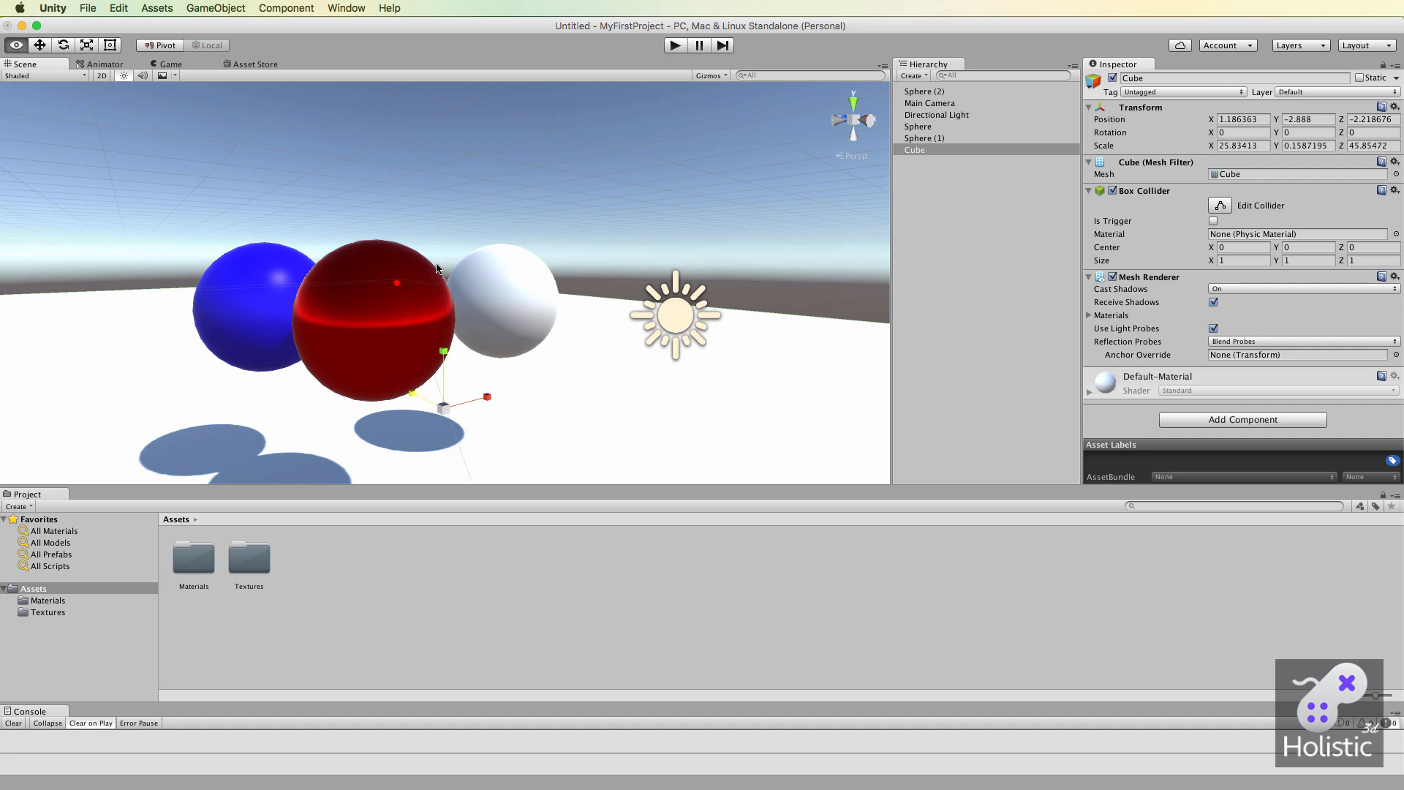
left_click_drag(462, 296, 540, 338, "alt")
middle_click_drag(540, 339, 546, 353)
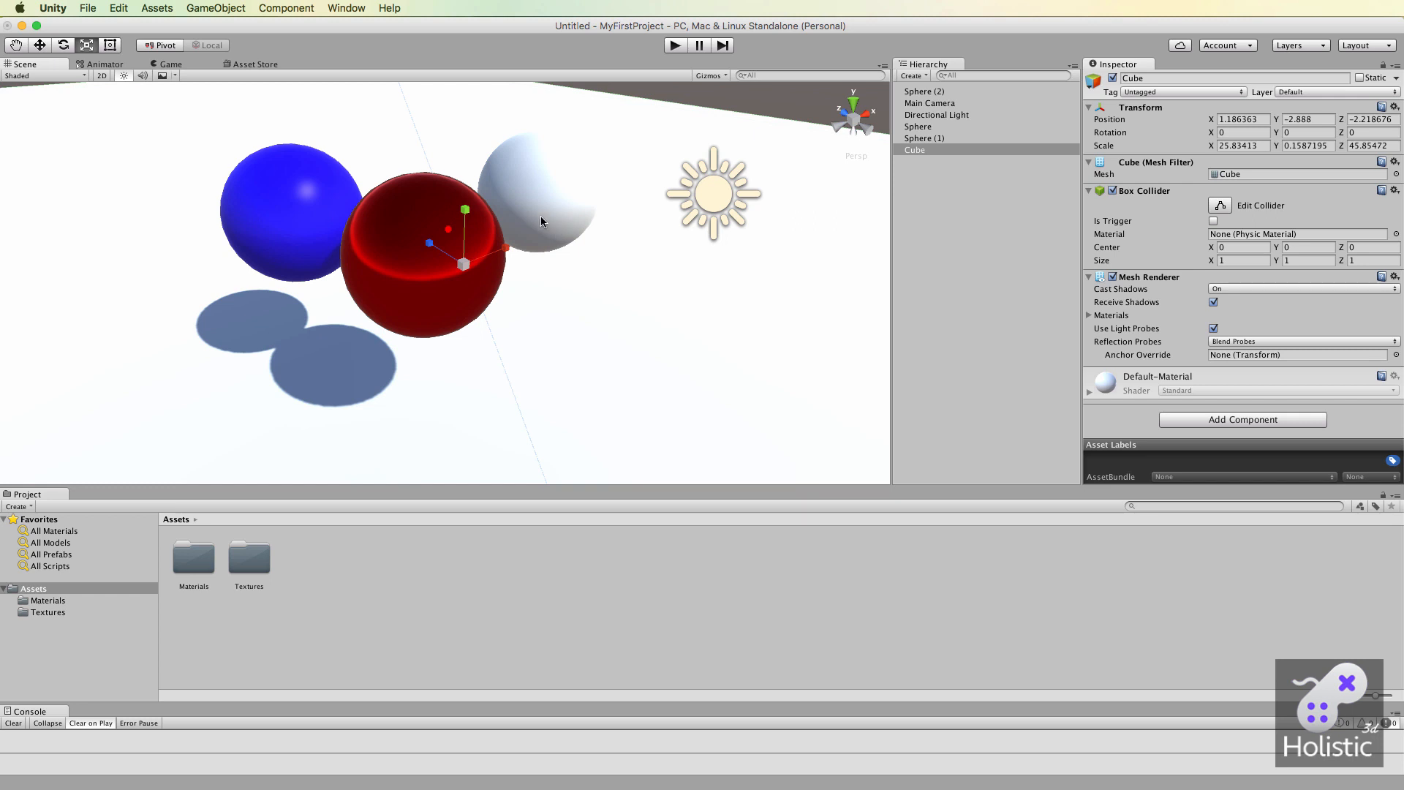
Create a material named ground in the Materials folder and apply it to the slab under the spheres.
double_click(193, 562)
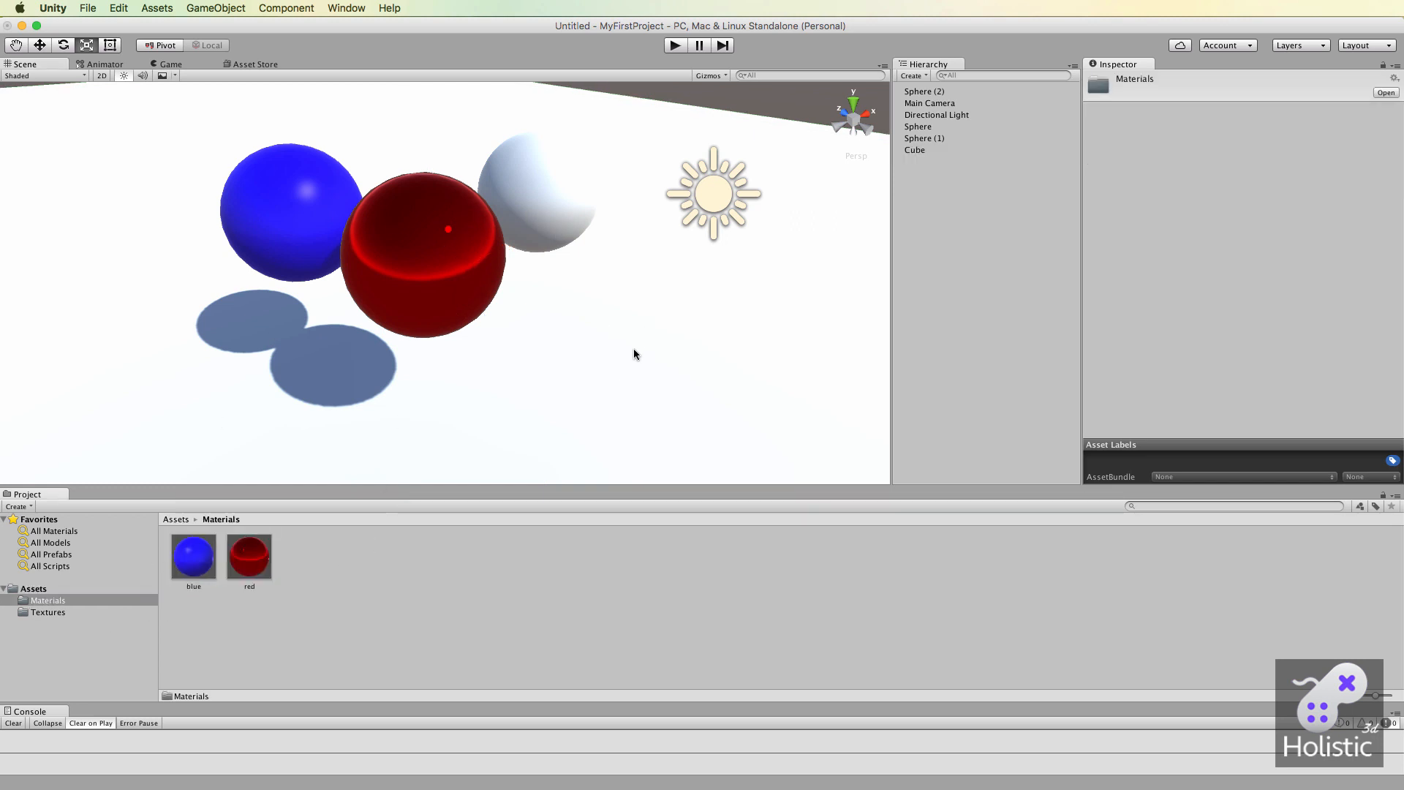
right_click(338, 563)
mouse_move(347, 571)
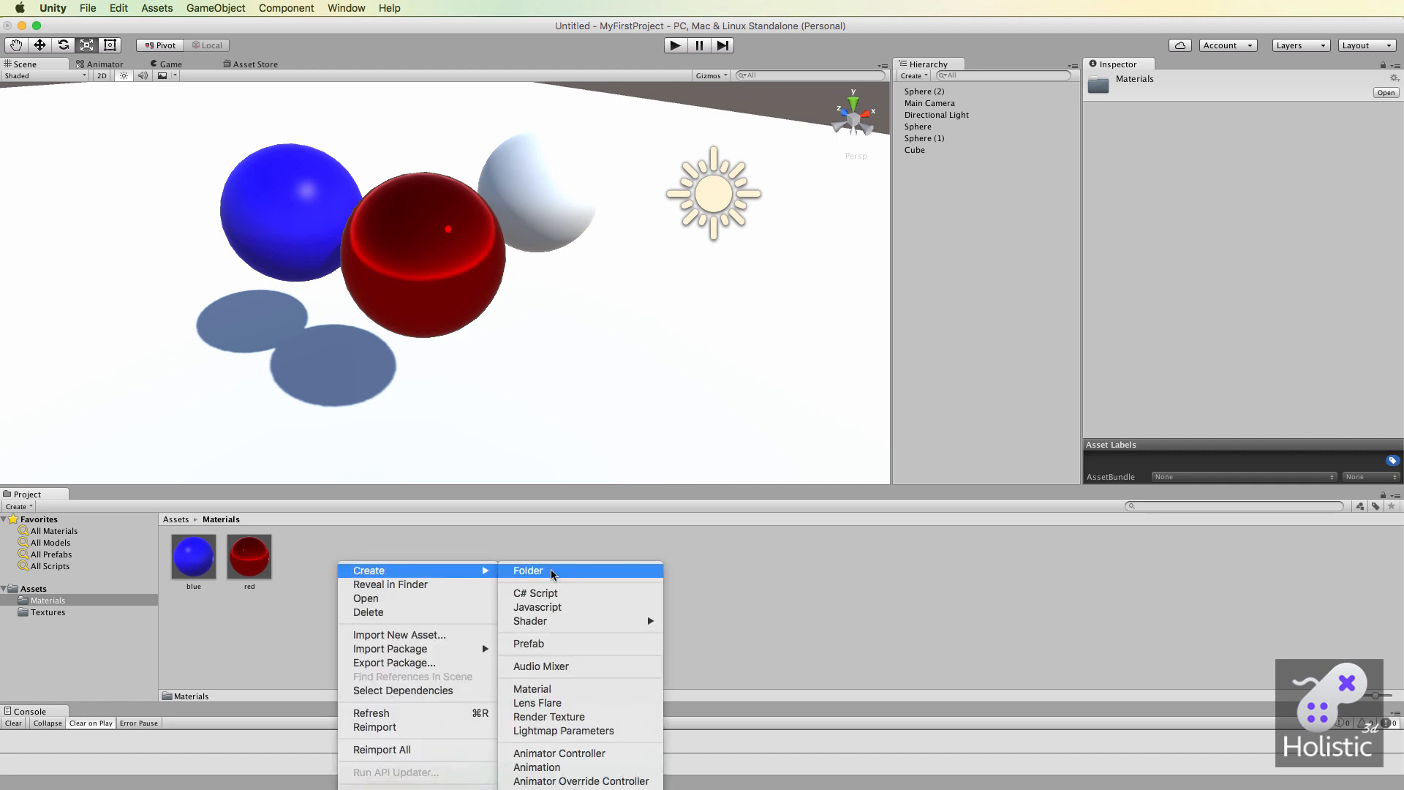
left_click(556, 689)
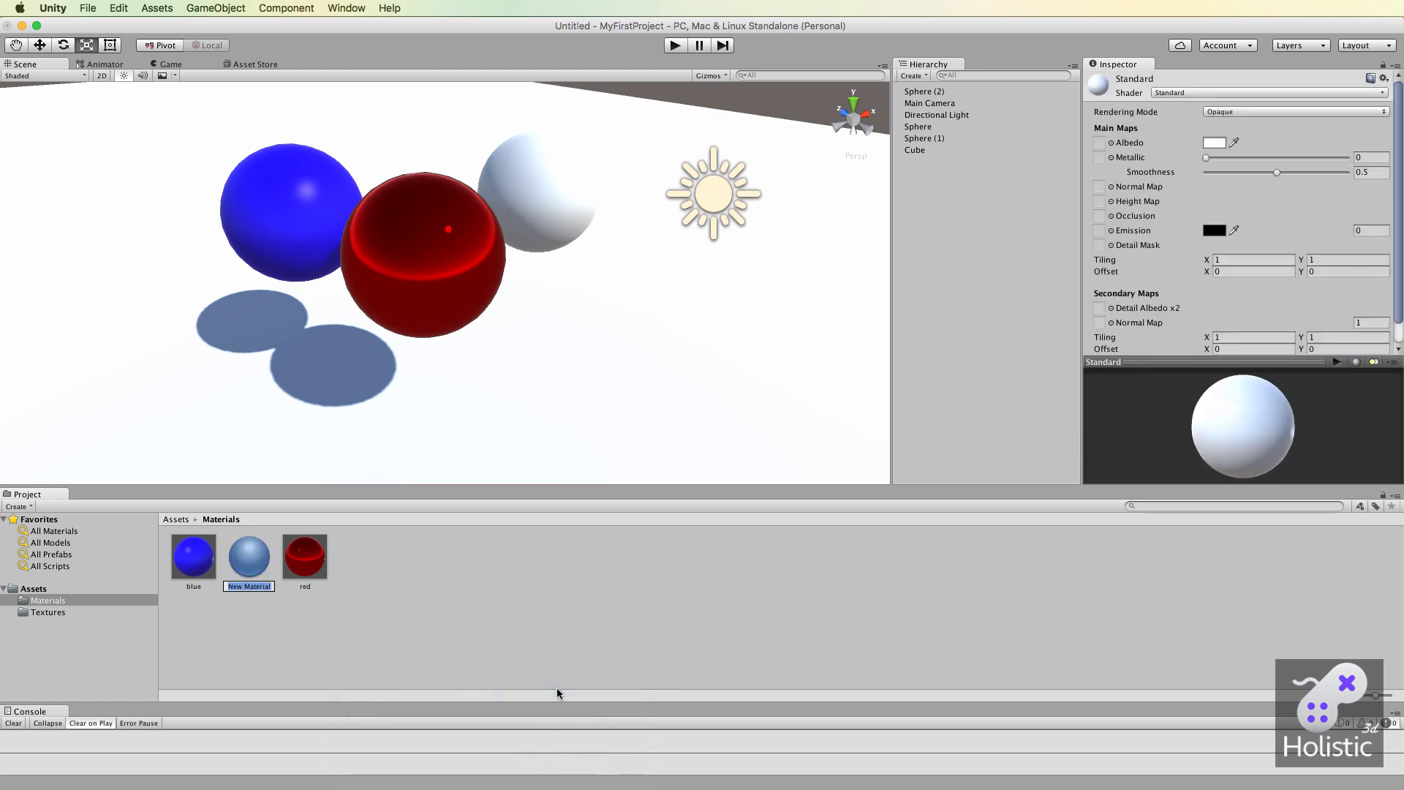
type("ground")
key("Return")
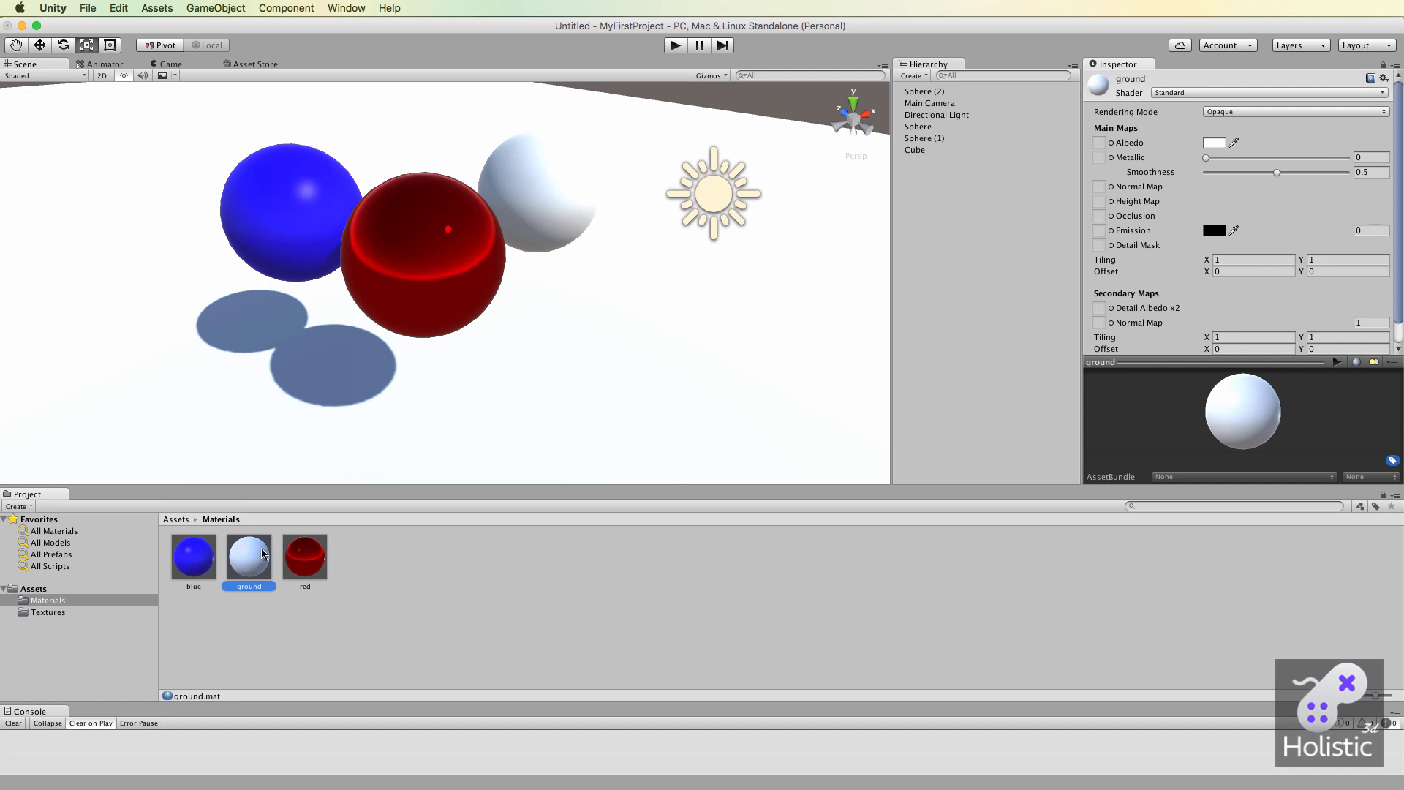
left_click_drag(251, 564, 633, 381)
Rename the Cube object in the scene as Ground.
left_click(914, 151)
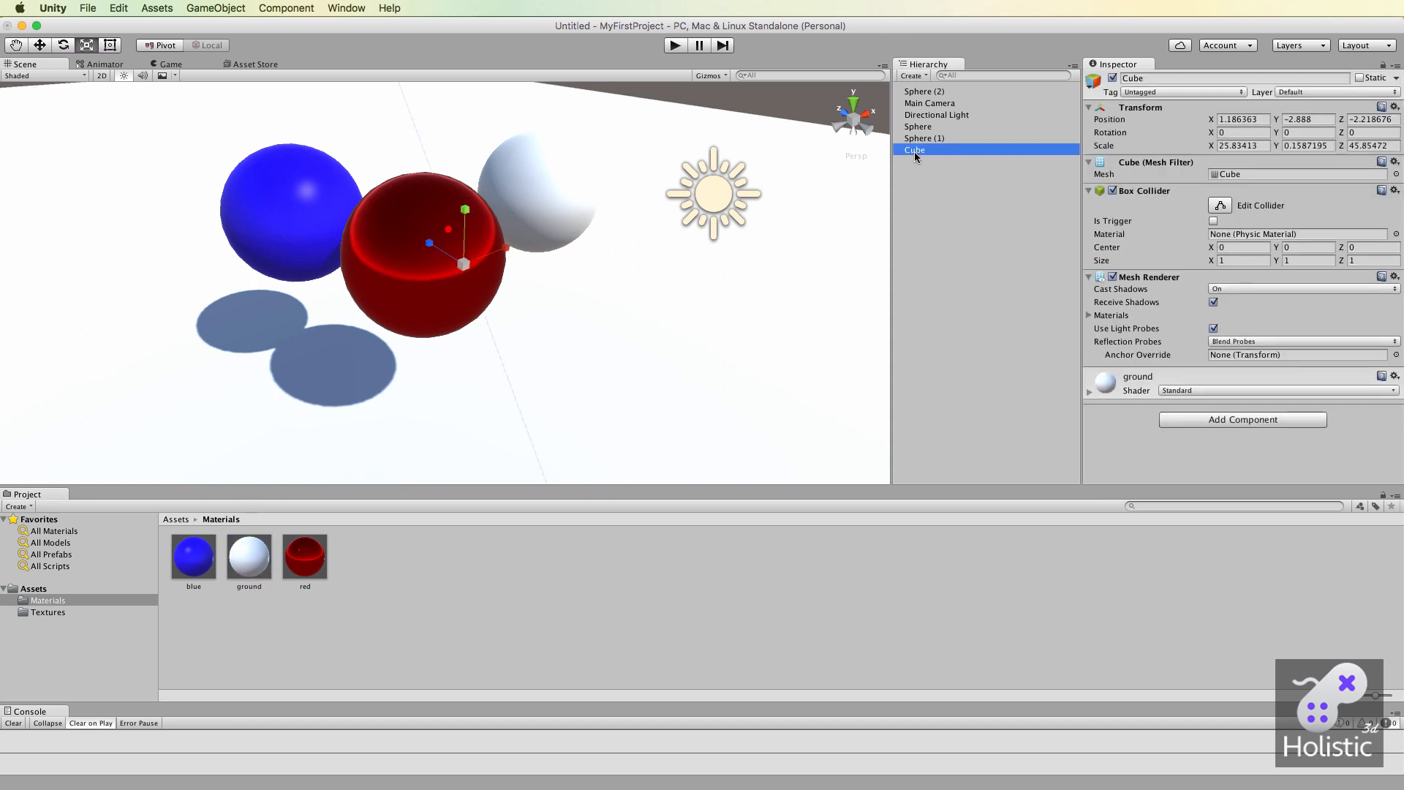
left_click(923, 152)
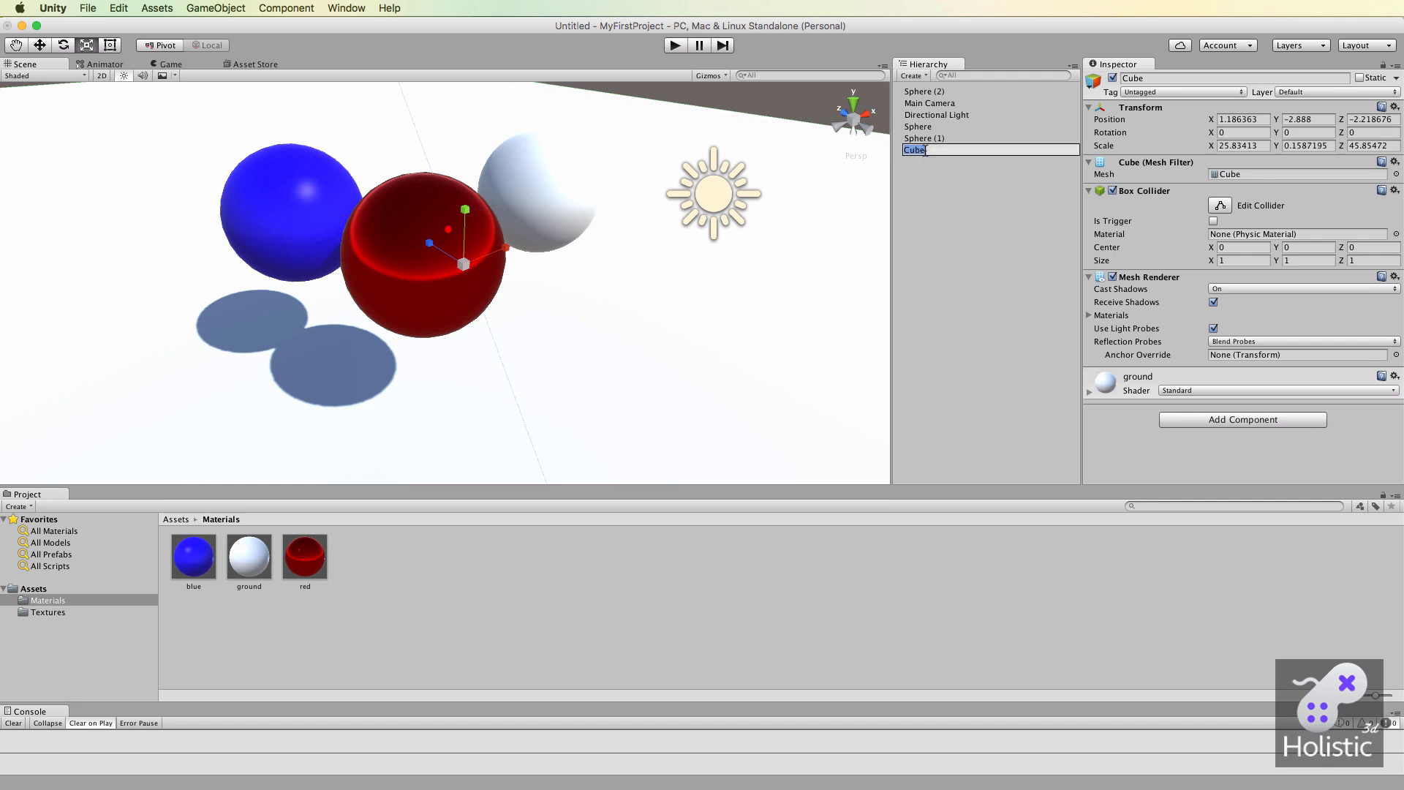
type("Grou")
type("p")
type("d")
key("Return")
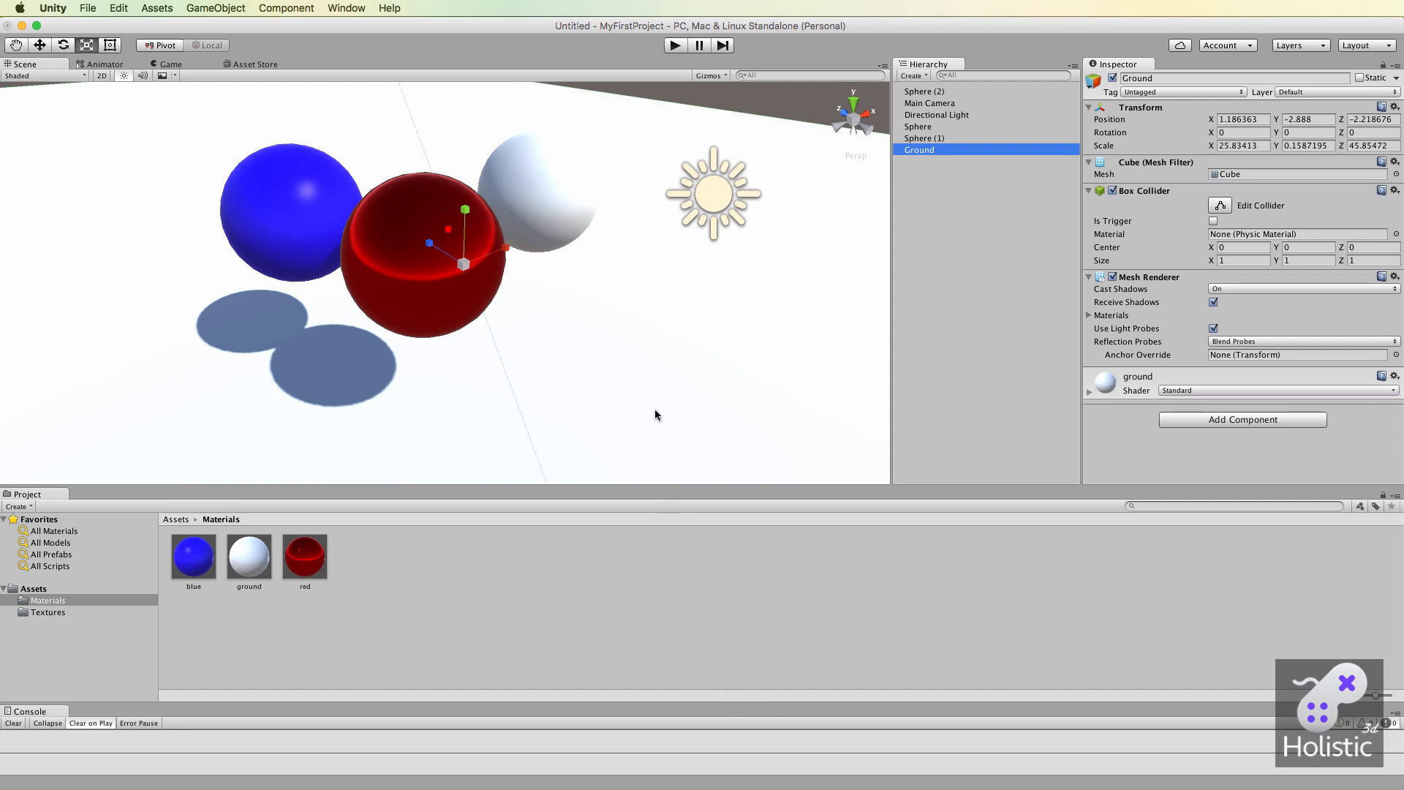
Set the ground material's albedo texture to old_bricks_01_dif, trying old_bricks_01_nm for comparison.
left_click(247, 563)
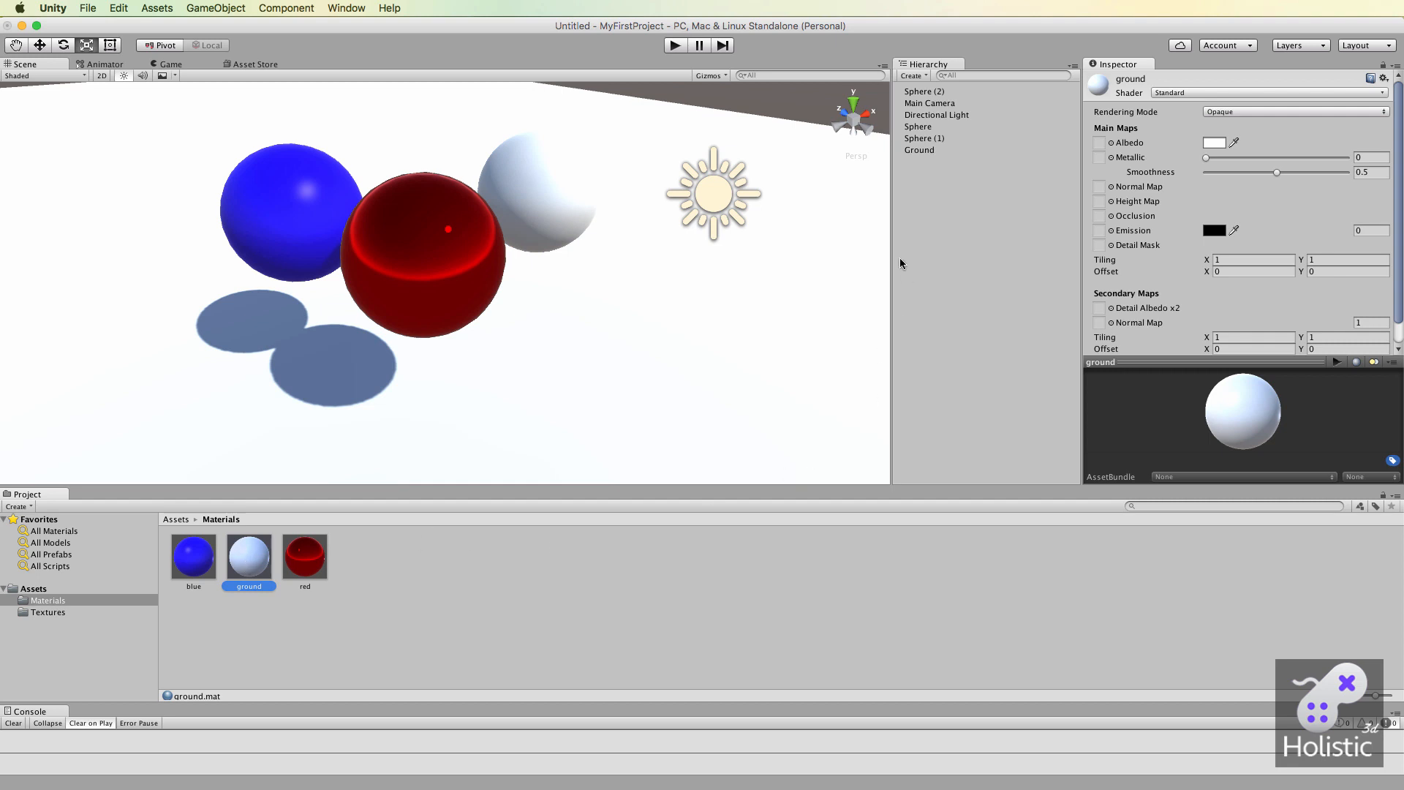
left_click(1111, 144)
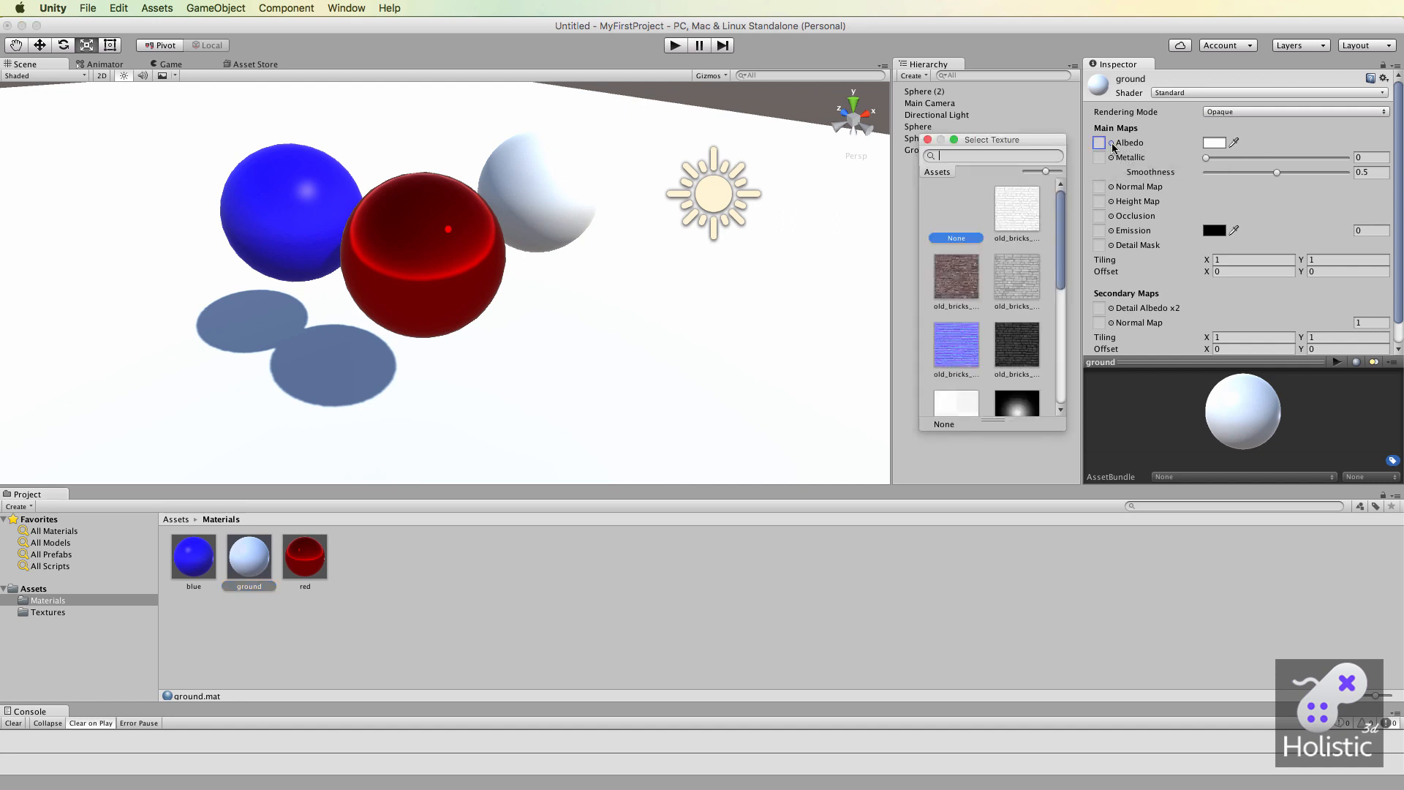
left_click(958, 282)
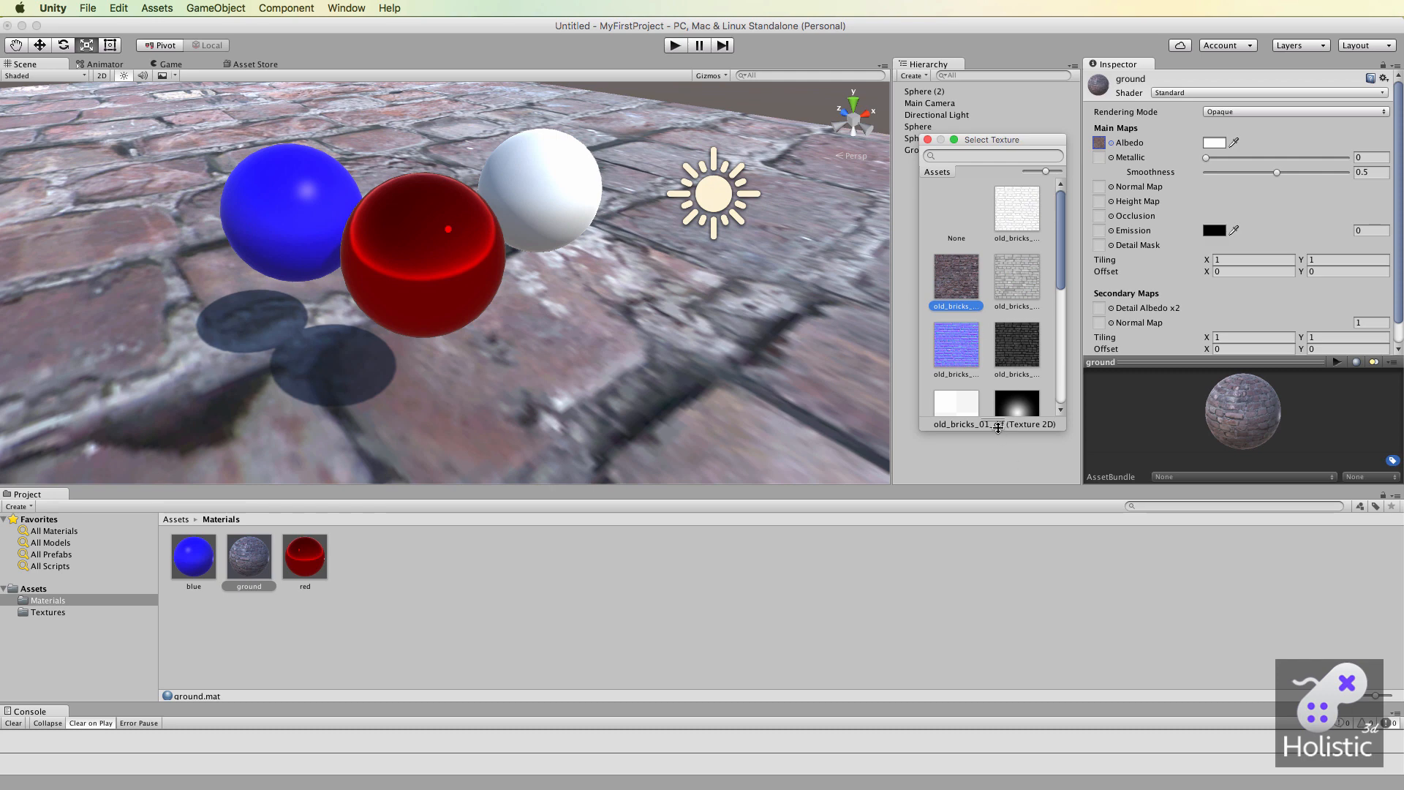
left_click(961, 352)
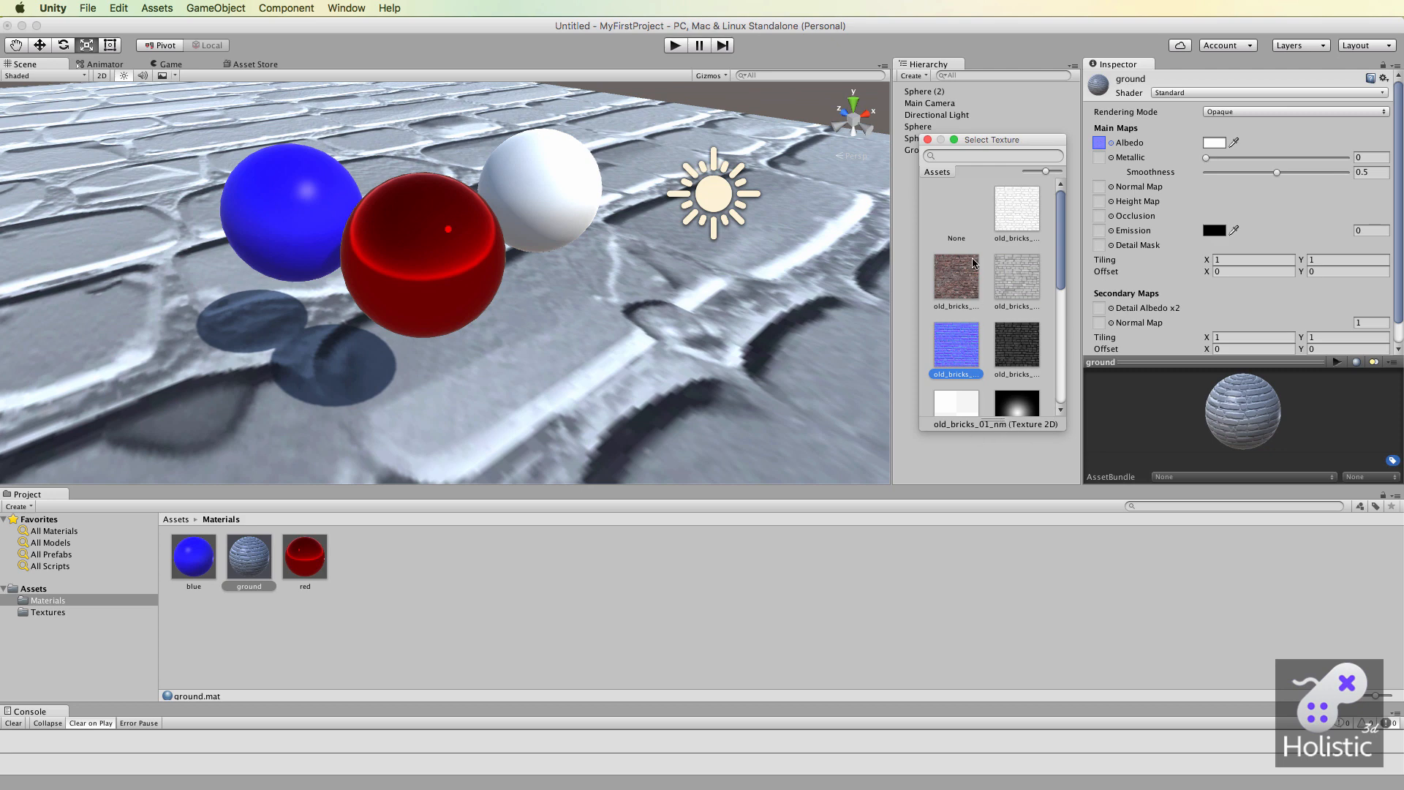
left_click(957, 275)
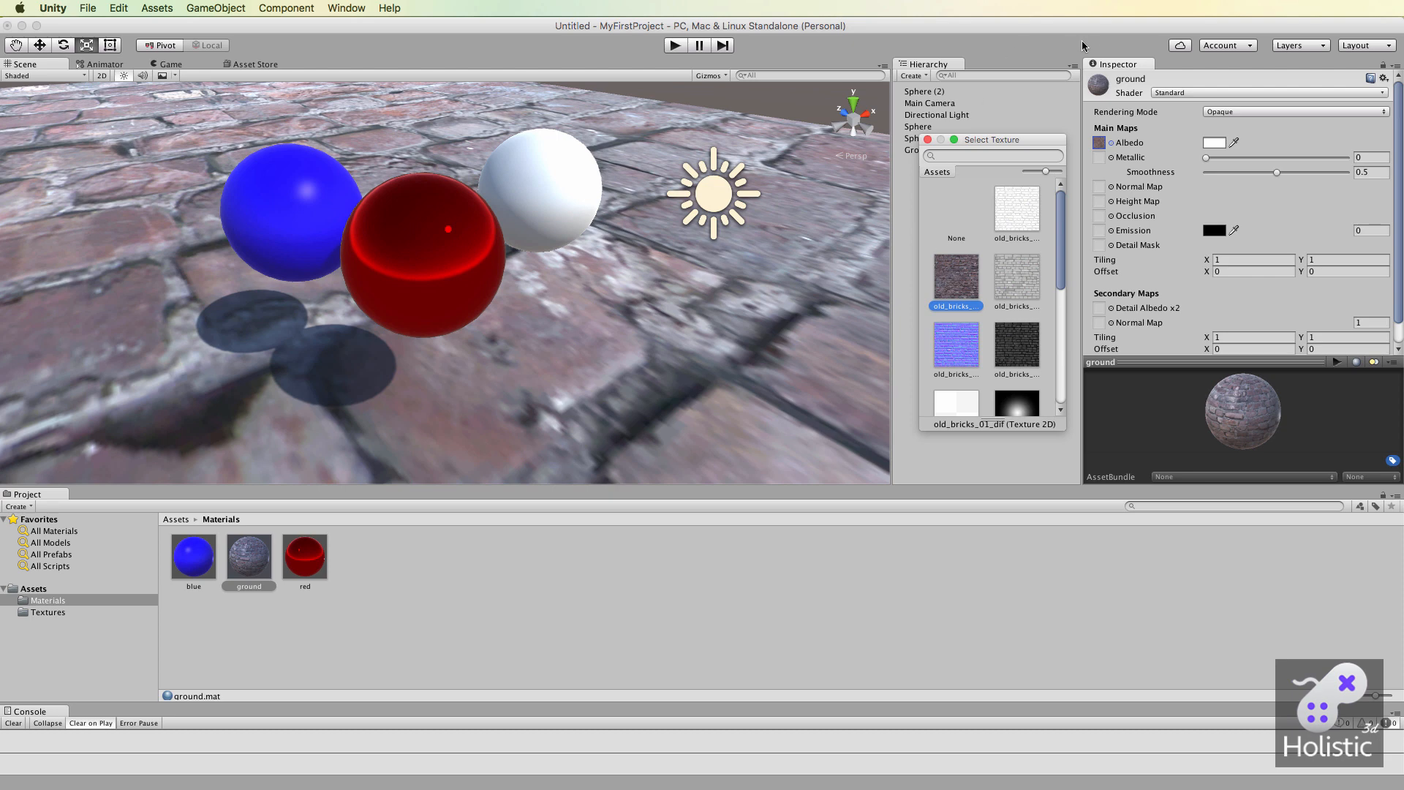
Try a blue tint for the ground material's albedo colour and close the colour picker with white, FFFFFFFF.
left_click(1217, 144)
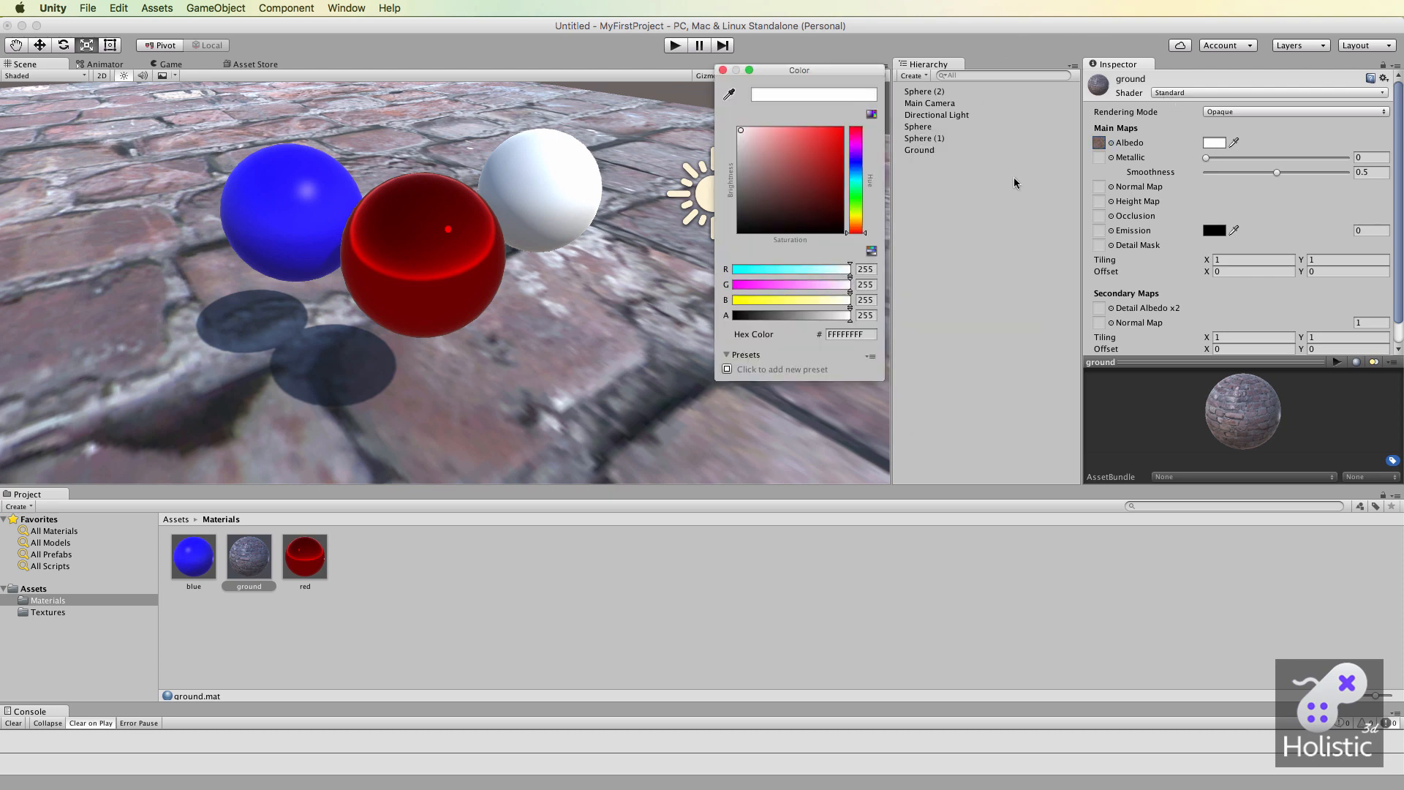
mouse_move(741, 128)
left_mouse_down()
mouse_move(839, 144)
mouse_move(804, 205)
mouse_move(790, 165)
mouse_move(841, 139)
mouse_move(789, 191)
mouse_move(734, 121)
left_mouse_up()
left_click(856, 161)
left_click(804, 154)
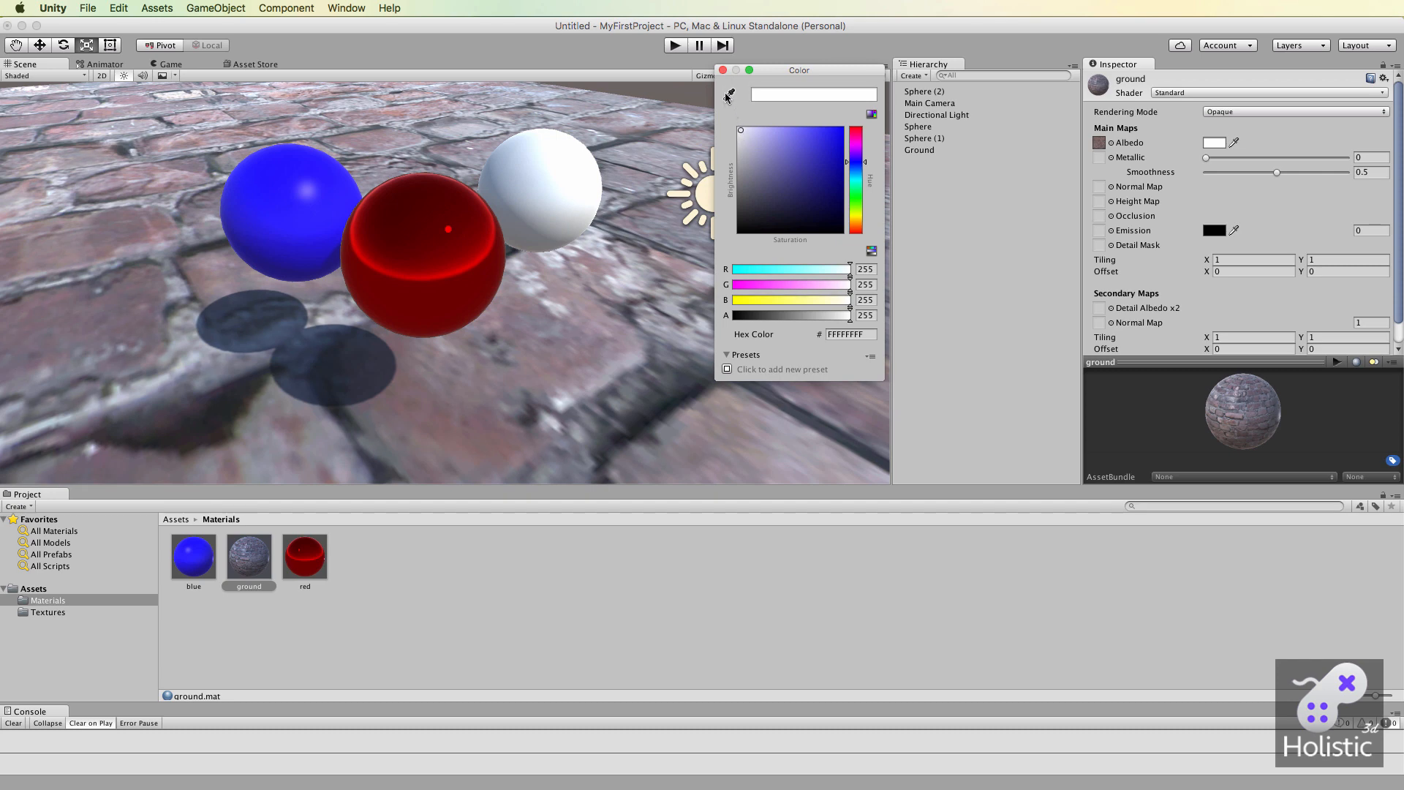
left_click(722, 71)
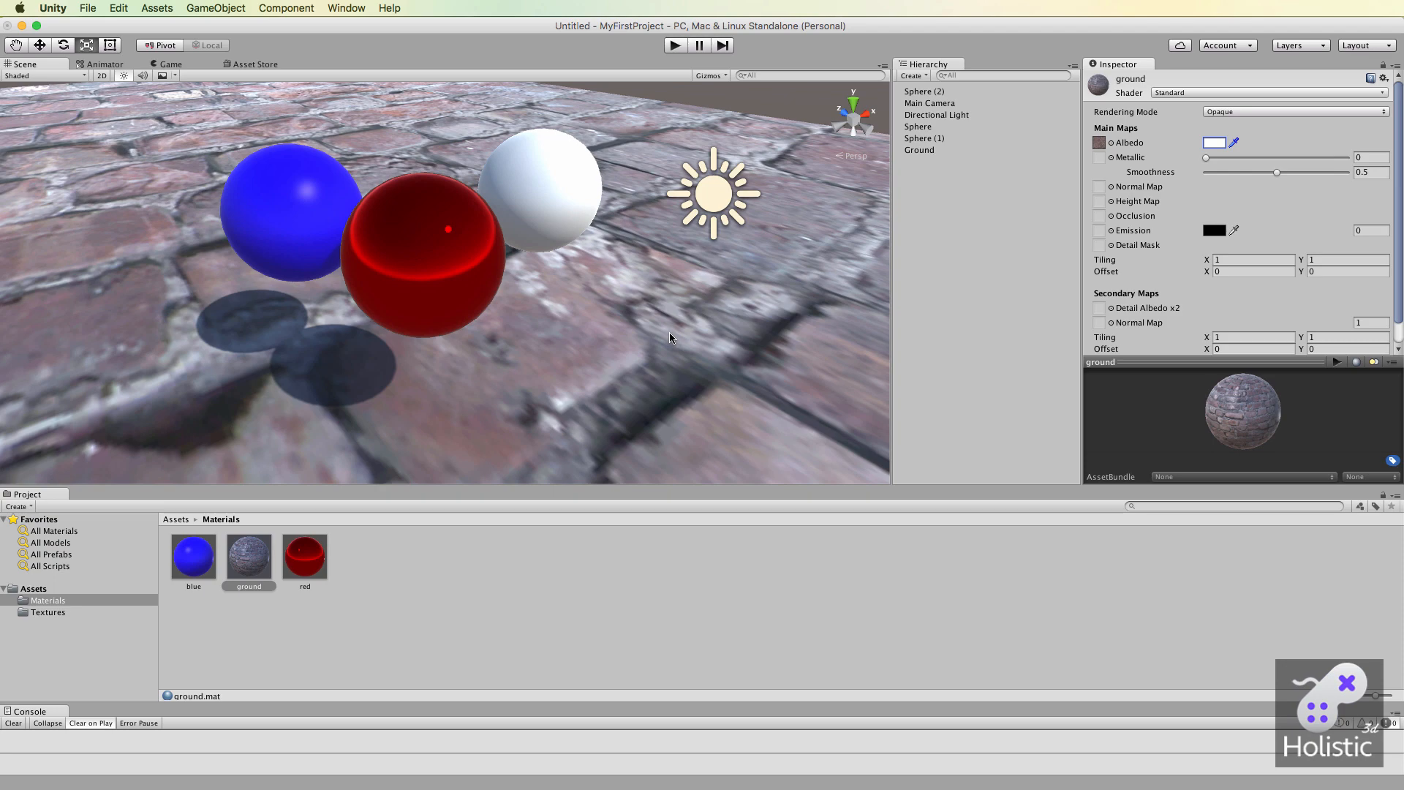
mouse_move(626, 359)
left_mouse_down("alt")
mouse_move(652, 213)
mouse_move(653, 281)
mouse_move(511, 292)
mouse_move(502, 238)
mouse_move(571, 324)
mouse_move(621, 358)
left_mouse_up("alt")
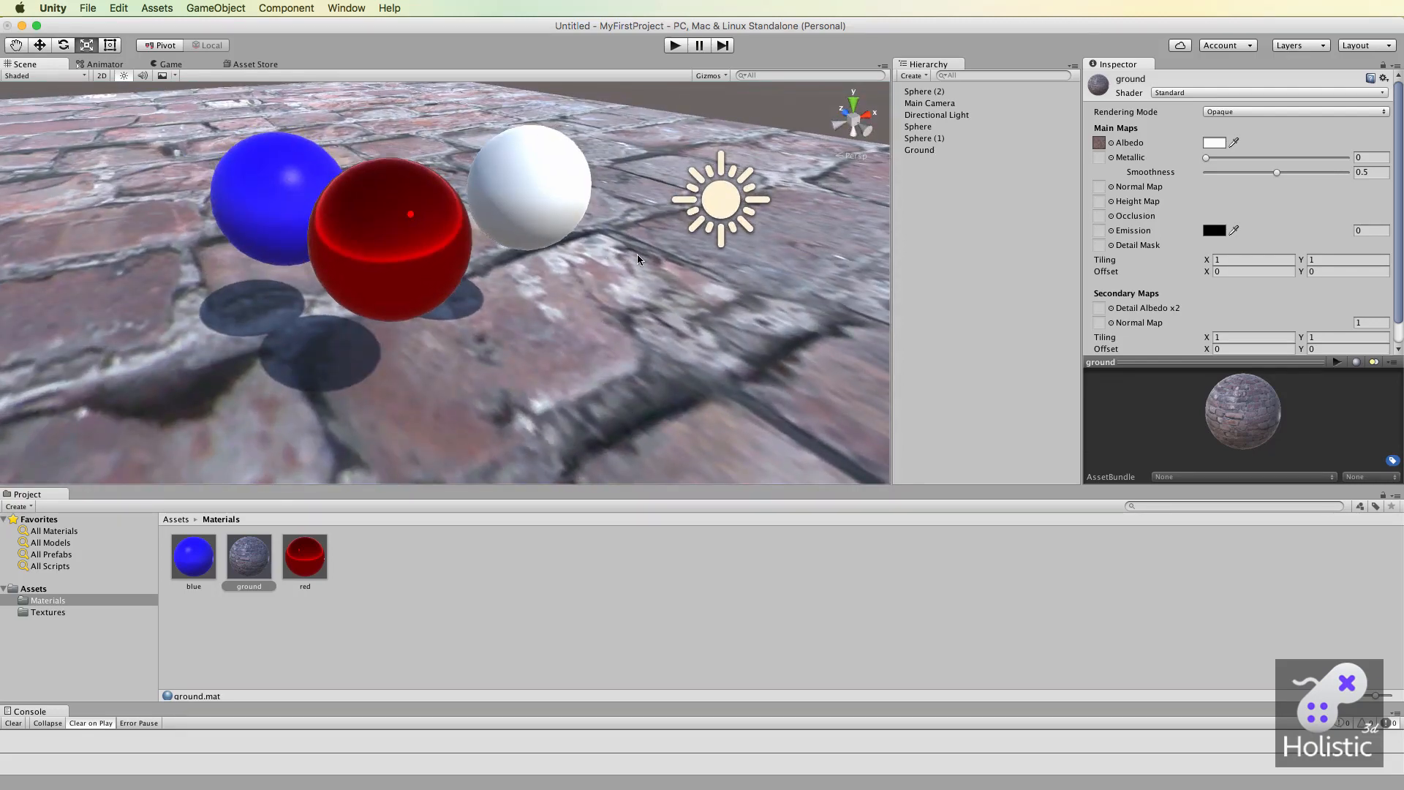
left_click_drag(687, 384, 581, 239, "alt")
left_click_drag(374, 146, 388, 249, "alt")
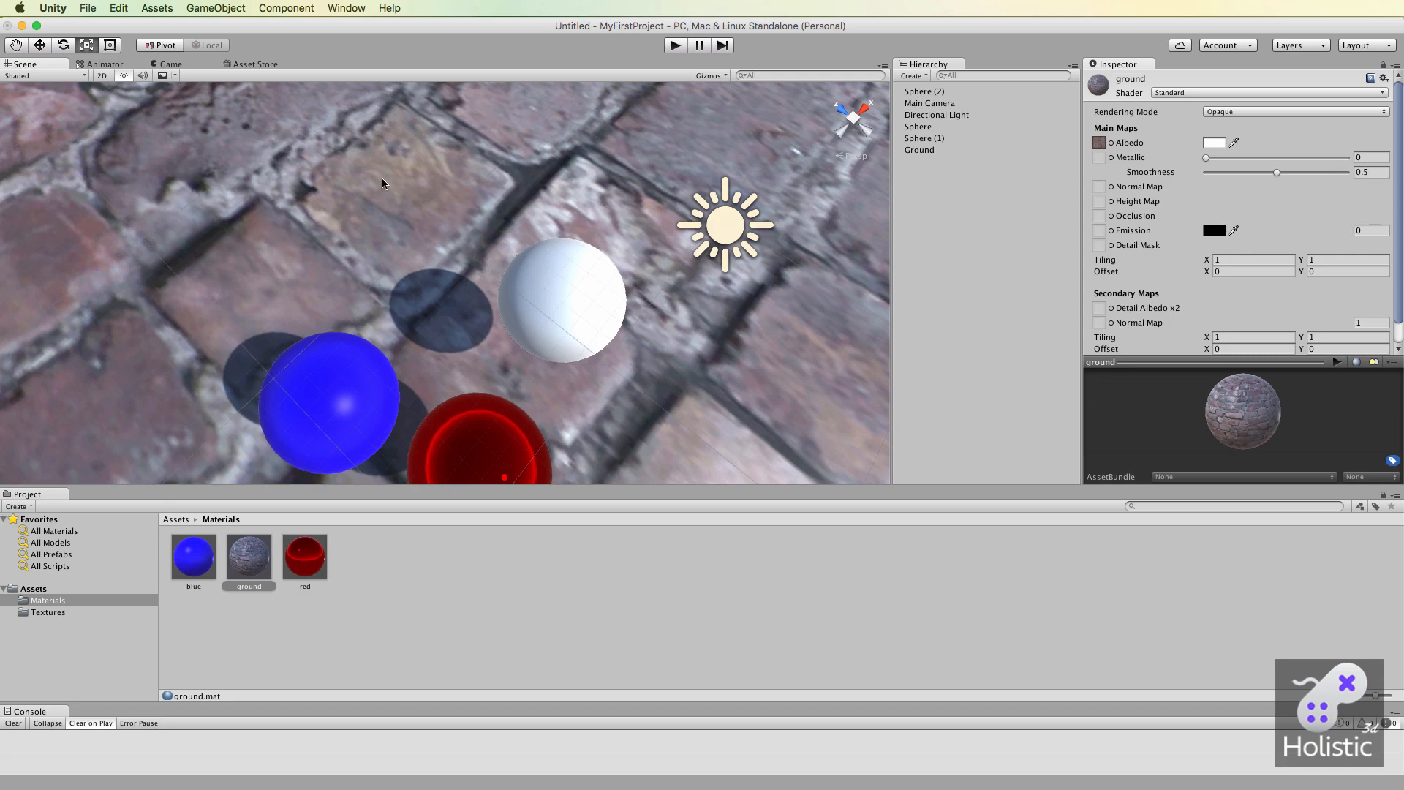
left_click_drag(737, 362, 665, 388, "alt")
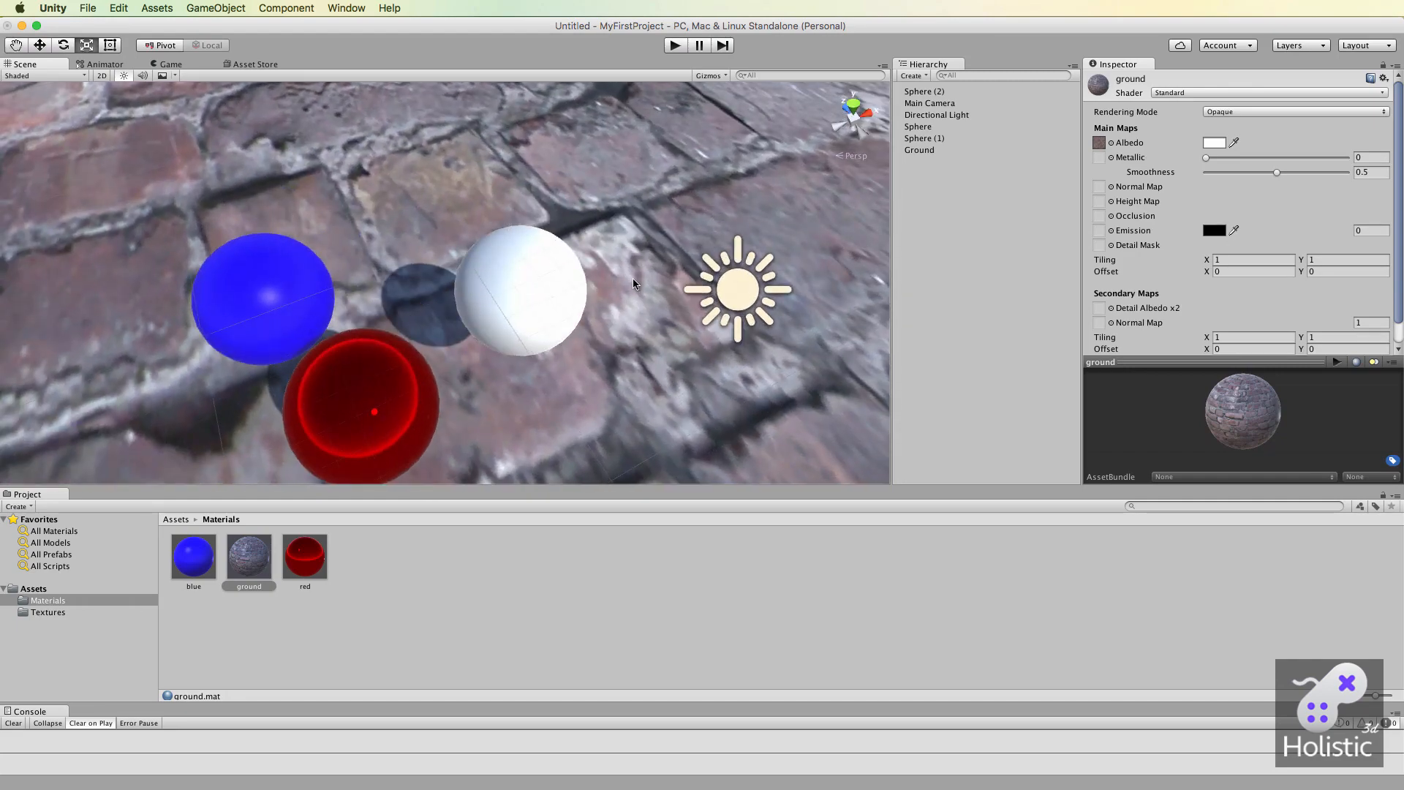
left_click_drag(629, 297, 672, 336, "alt")
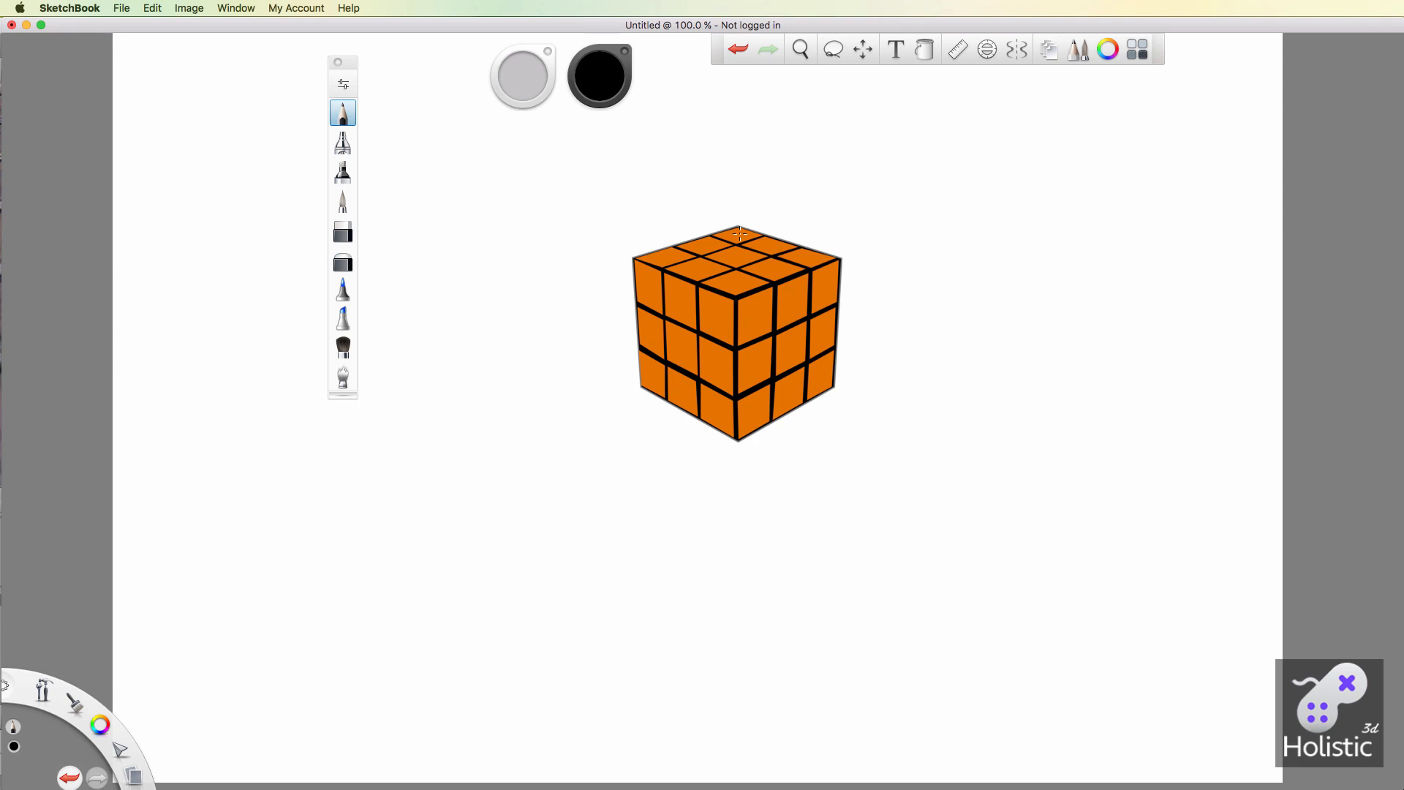
In SketchBook, draw upward normal arrows with right-angle marks on the orange cube's top face and outward arrows on its left-hand side face.
mouse_move(739, 233)
left_mouse_down()
mouse_move(735, 177)
mouse_move(728, 197)
mouse_move(743, 192)
left_mouse_up()
mouse_move(775, 237)
left_mouse_down()
mouse_move(764, 188)
mouse_move(781, 244)
mouse_move(808, 199)
mouse_move(816, 212)
left_mouse_up()
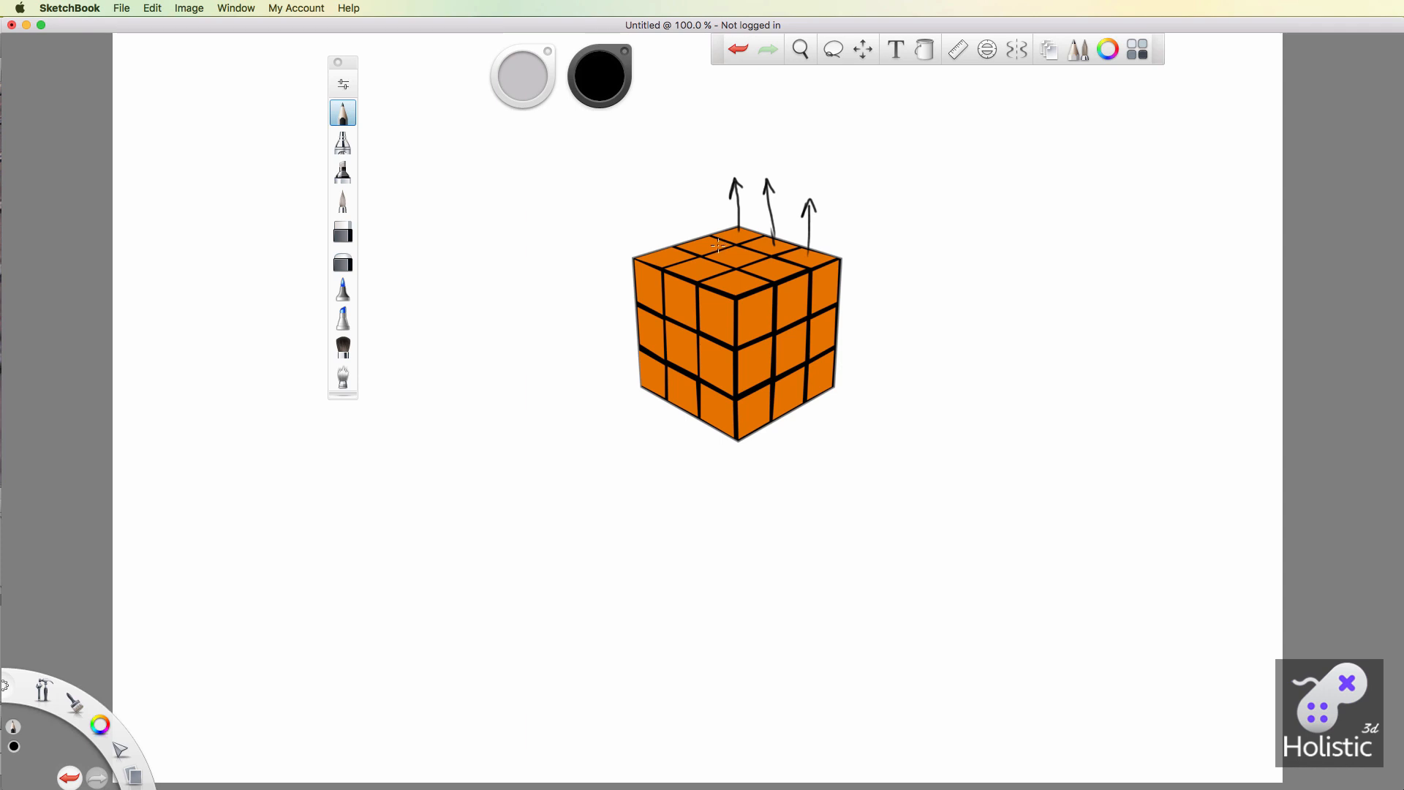
mouse_move(703, 243)
left_mouse_down()
mouse_move(699, 191)
mouse_move(705, 204)
left_mouse_up()
mouse_move(765, 238)
left_mouse_down()
mouse_move(807, 240)
mouse_move(777, 258)
mouse_move(775, 229)
mouse_move(748, 226)
left_mouse_up()
mouse_move(680, 300)
left_mouse_down()
mouse_move(659, 318)
mouse_move(607, 320)
mouse_move(710, 316)
mouse_move(679, 348)
mouse_move(698, 342)
left_mouse_up()
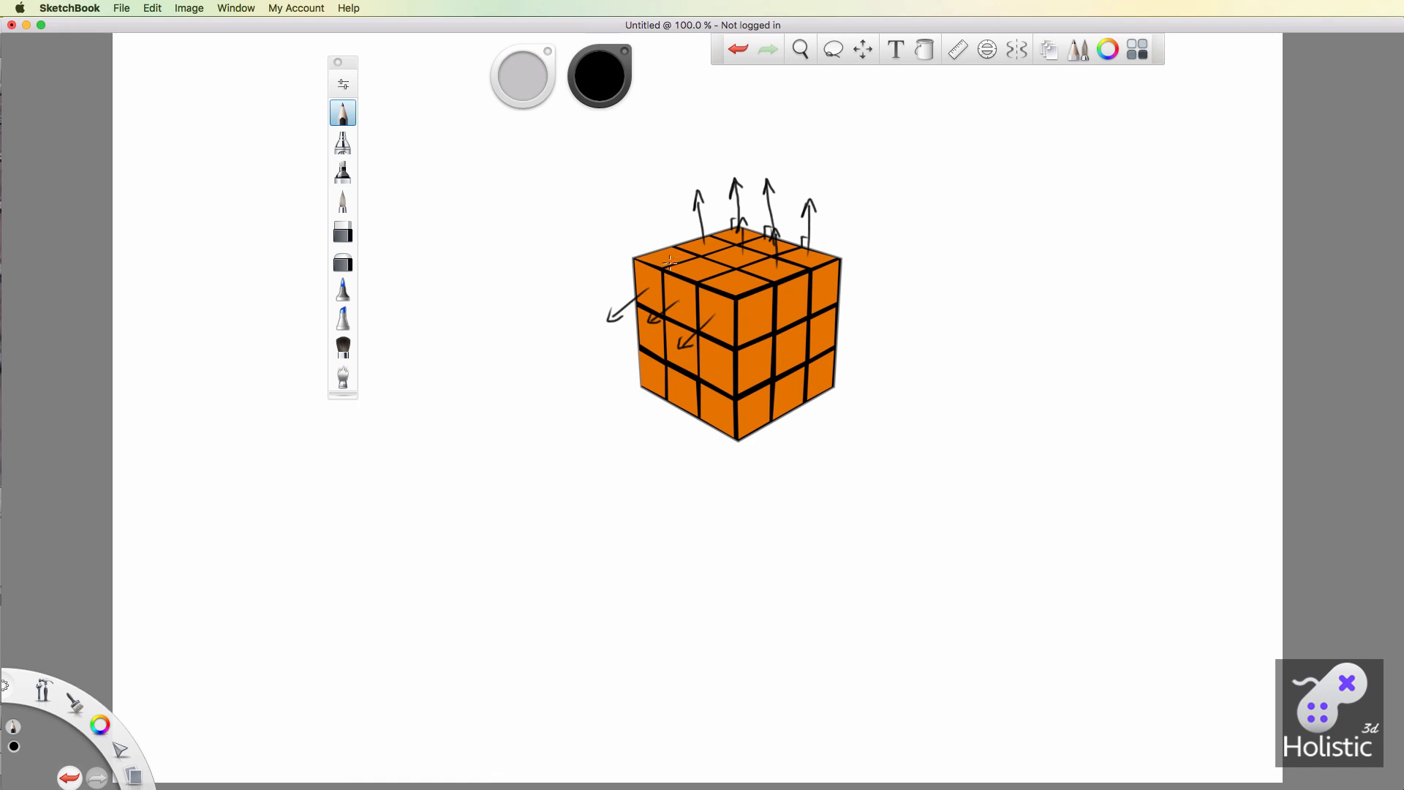
mouse_move(663, 252)
left_mouse_down()
mouse_move(659, 192)
mouse_move(661, 244)
left_mouse_up()
Sketch an eye with a viewing arrow beside the cube and a sun with three light-ray arrows aimed at the cube.
mouse_move(468, 257)
left_mouse_down()
mouse_move(438, 280)
mouse_move(479, 290)
mouse_move(458, 276)
mouse_move(530, 263)
mouse_move(519, 272)
left_mouse_up()
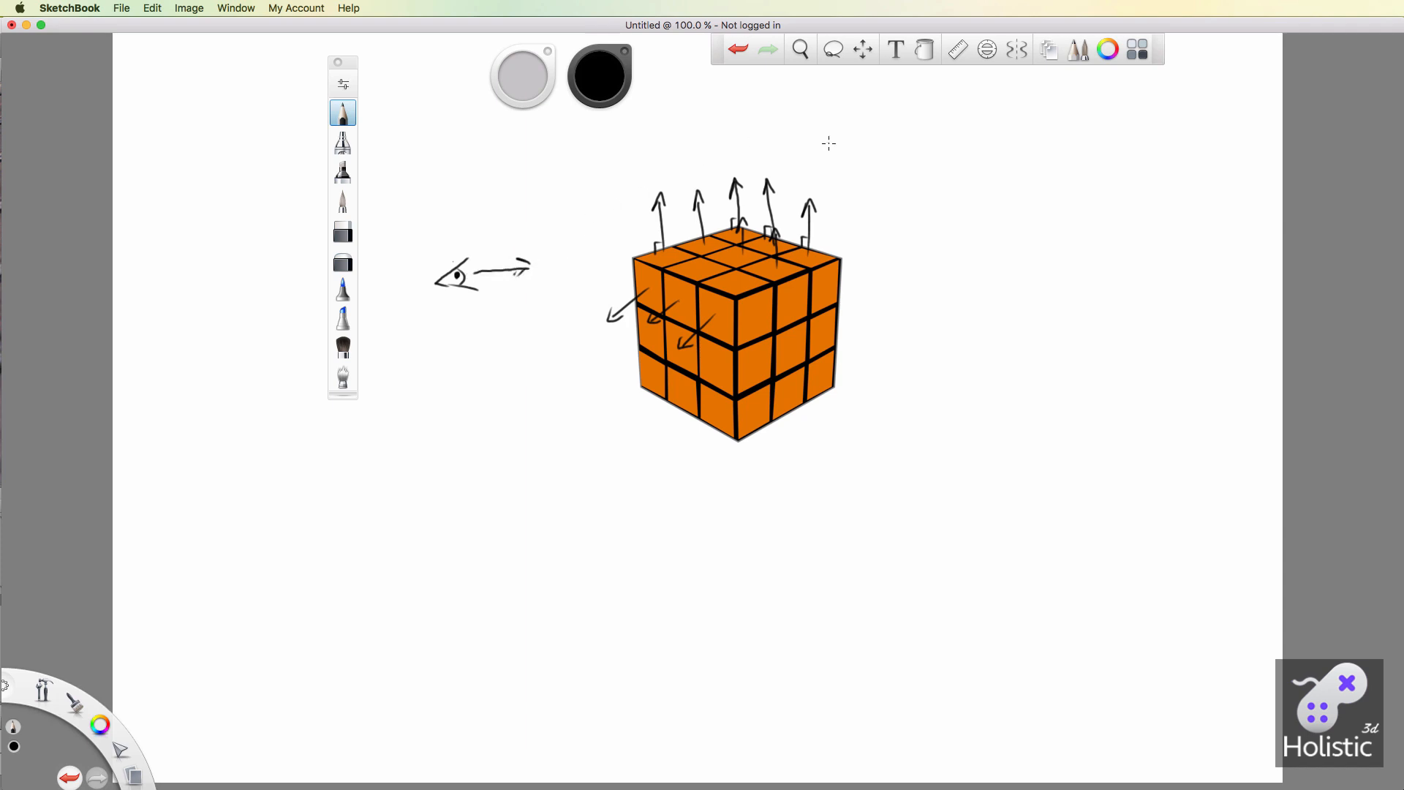
left_click_drag(910, 137, 879, 160)
mouse_move(916, 163)
left_mouse_down()
mouse_move(926, 174)
mouse_move(939, 152)
left_mouse_up()
left_click_drag(924, 141, 876, 202)
mouse_move(872, 153)
left_mouse_down()
mouse_move(839, 185)
mouse_move(854, 179)
mouse_move(891, 216)
mouse_move(879, 231)
left_mouse_up()
left_click_drag(879, 231, 895, 221)
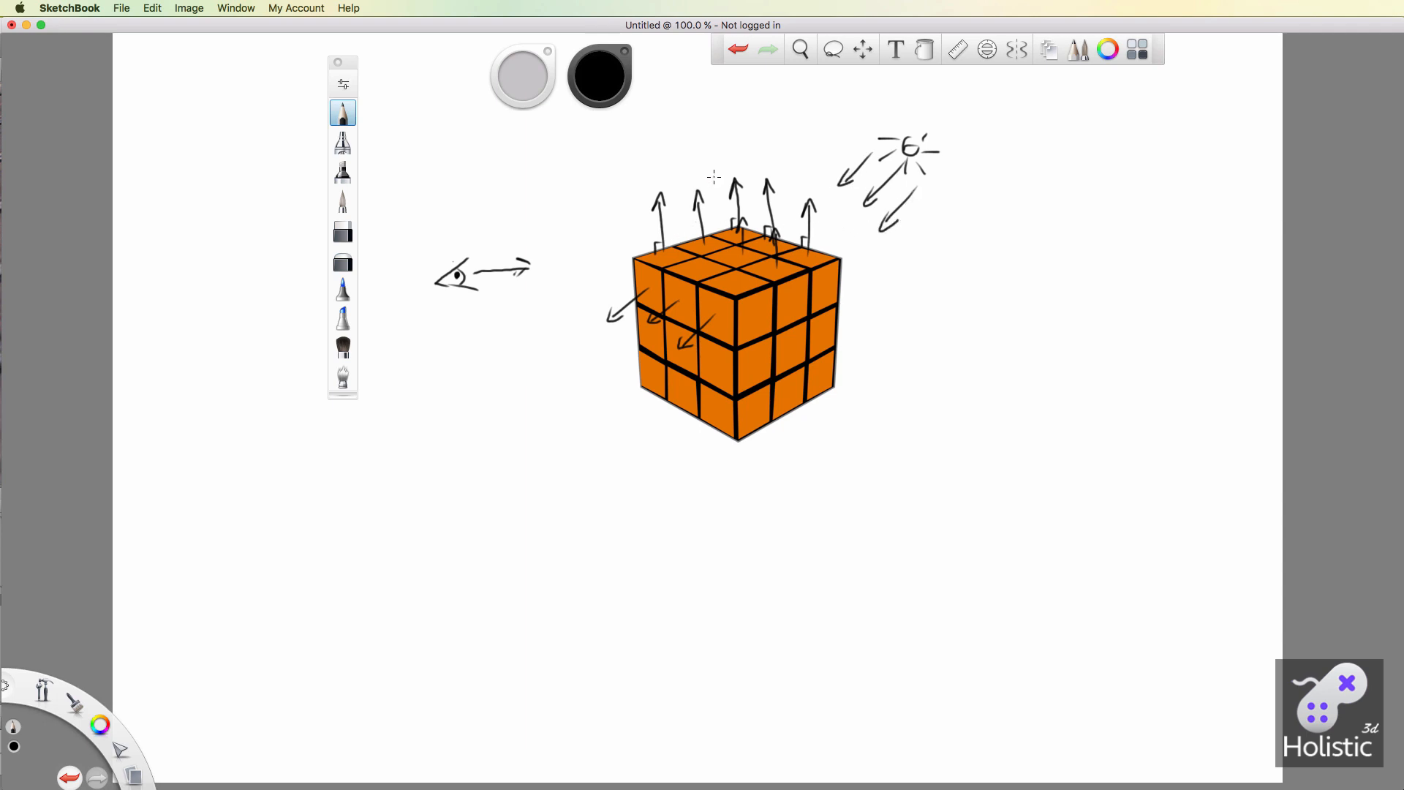
mouse_move(718, 178)
left_mouse_down()
mouse_move(672, 248)
mouse_move(680, 226)
left_mouse_up()
mouse_move(575, 259)
left_mouse_down()
mouse_move(655, 245)
mouse_move(643, 244)
left_mouse_up()
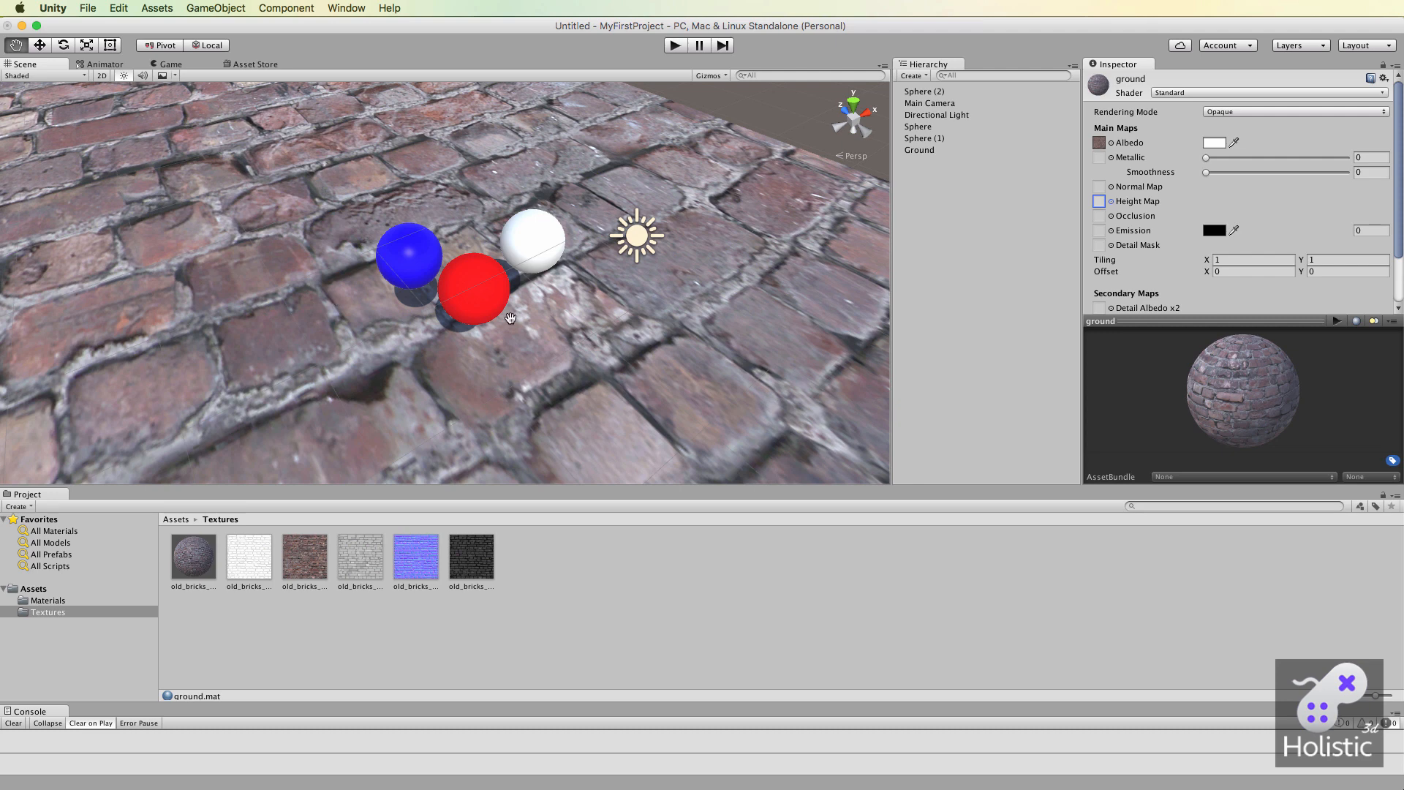
In Unity, add a 3D cube and move it above the spheres, to about Y 0.37 and Z -4.53.
right_click(933, 218)
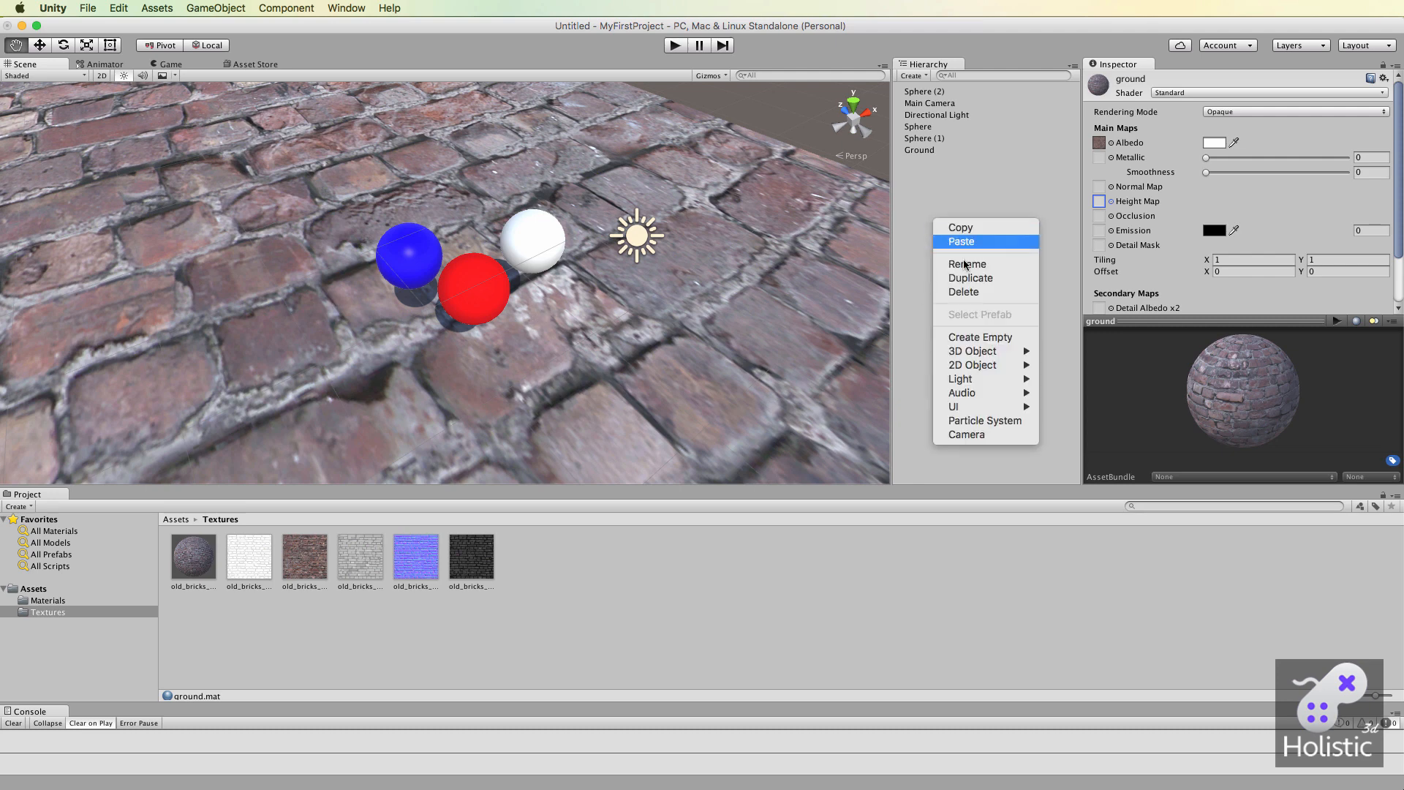
mouse_move(968, 357)
left_click(1068, 351)
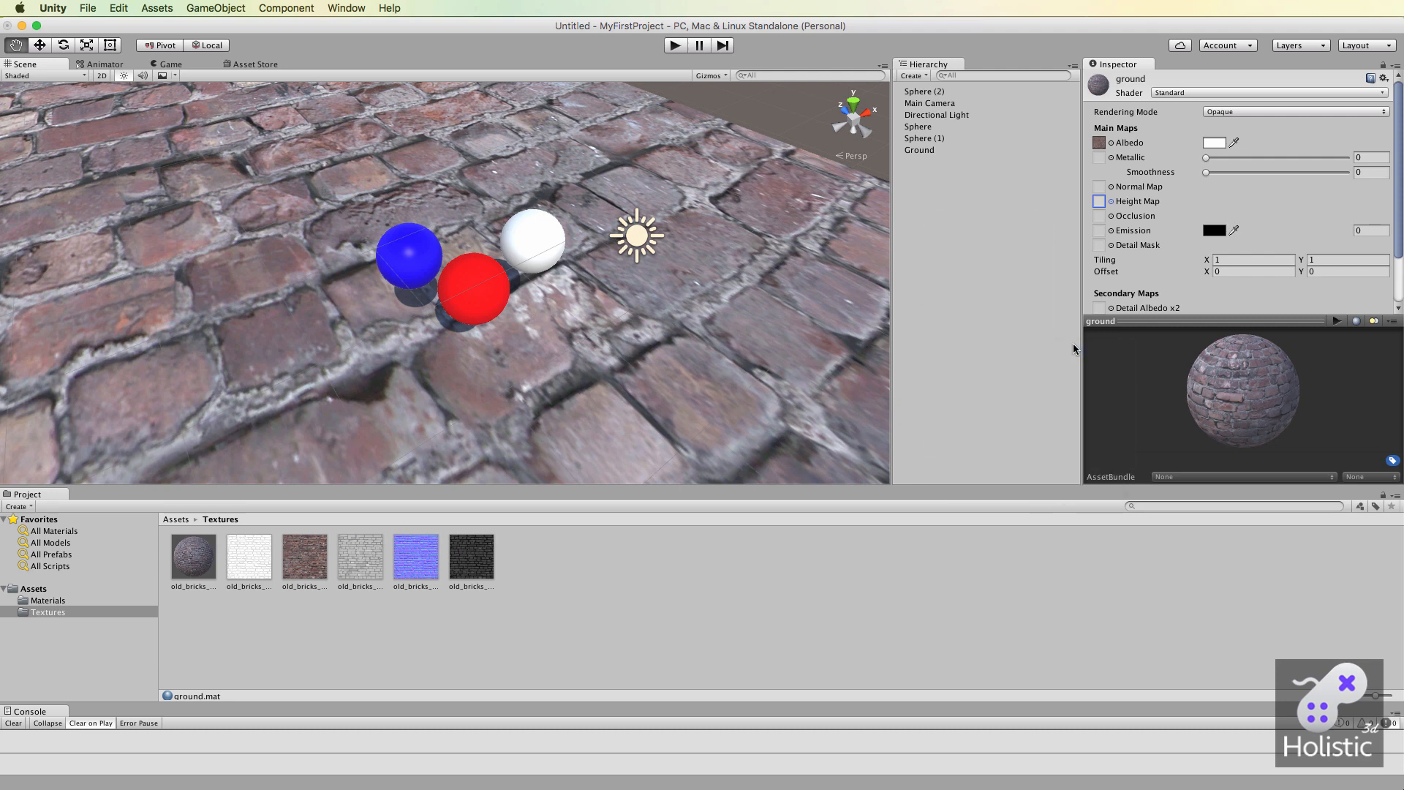
key("w")
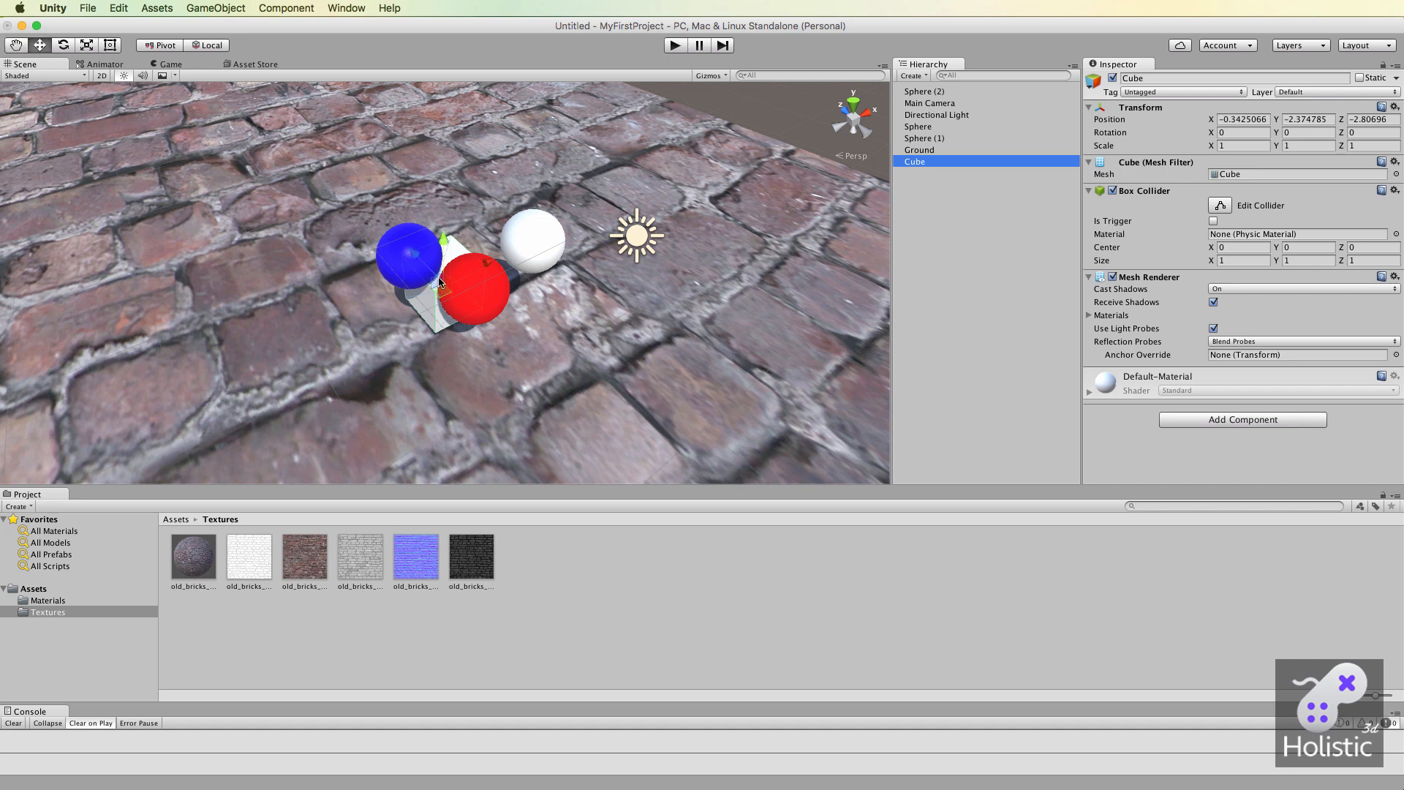
left_click_drag(443, 241, 542, 142)
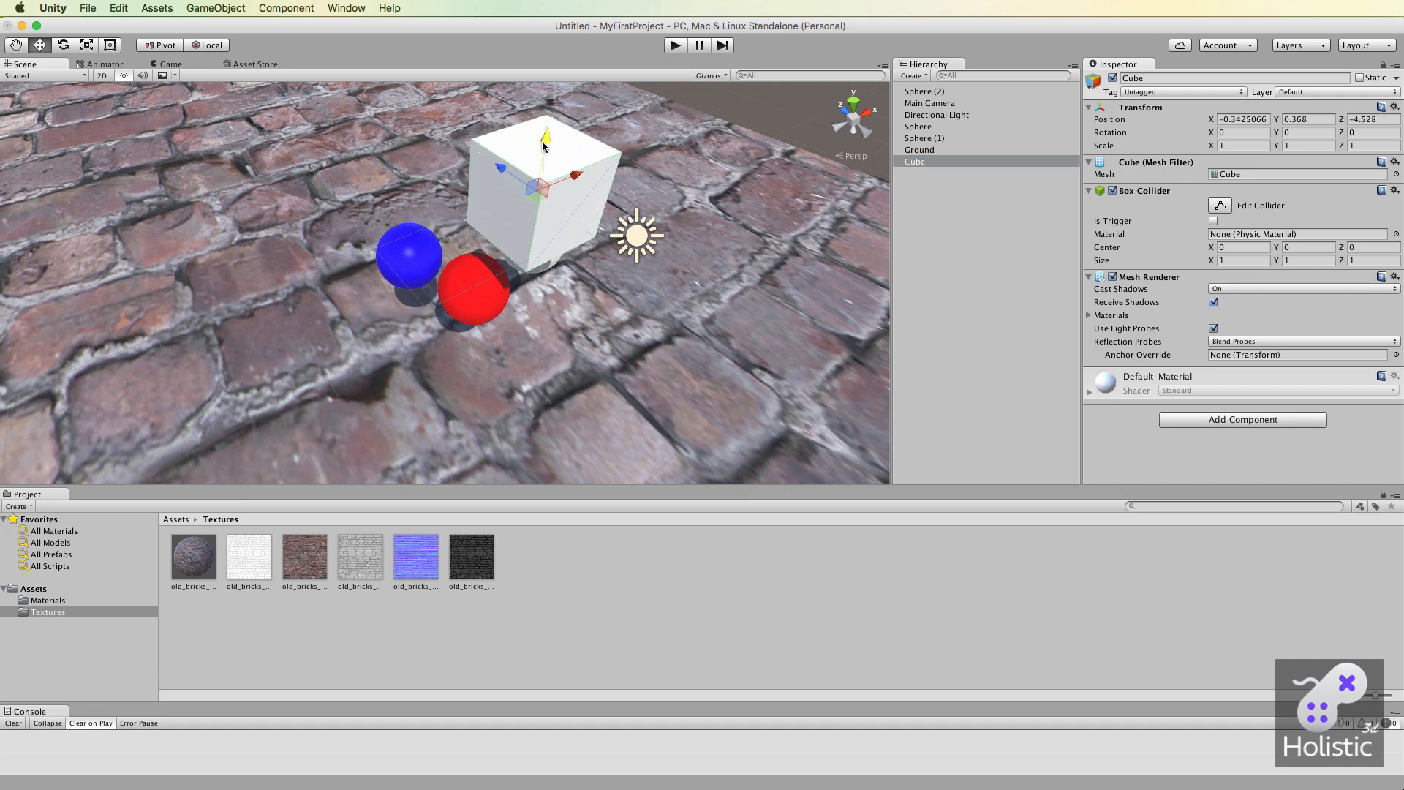
Rotate the cube freely to about X 17, Y -81 and Z -63 degrees.
key("e")
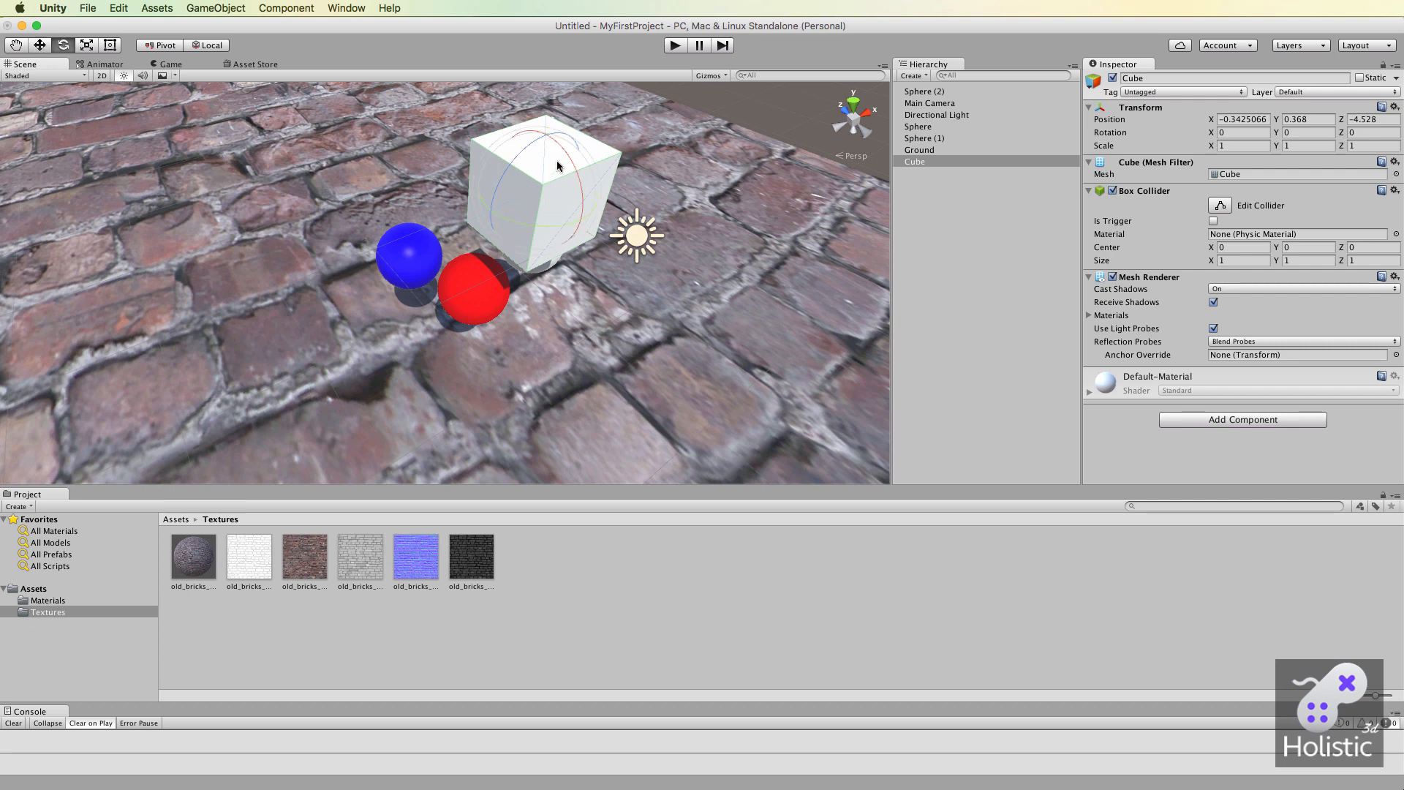
left_click_drag(574, 172, 329, 93)
left_click_drag(489, 204, 684, 161)
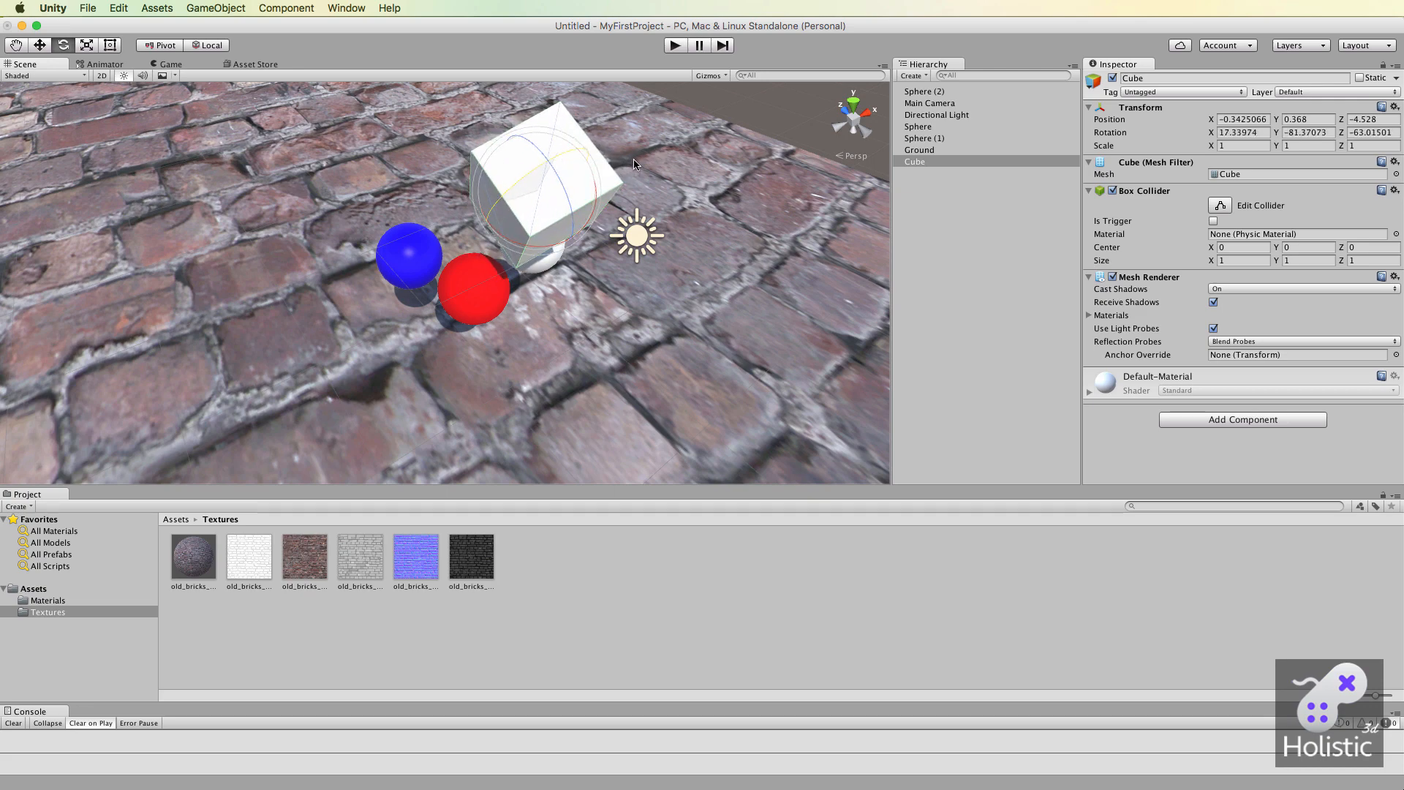
Examine how the light shades each face of the tilted cube from different distances and angles.
key("q")
left_click_drag(654, 259, 663, 296)
scroll(648, 321, "up", 10)
scroll(648, 320, "down", 5)
left_click_drag(654, 353, 580, 306, "alt")
scroll(585, 278, "down", 10)
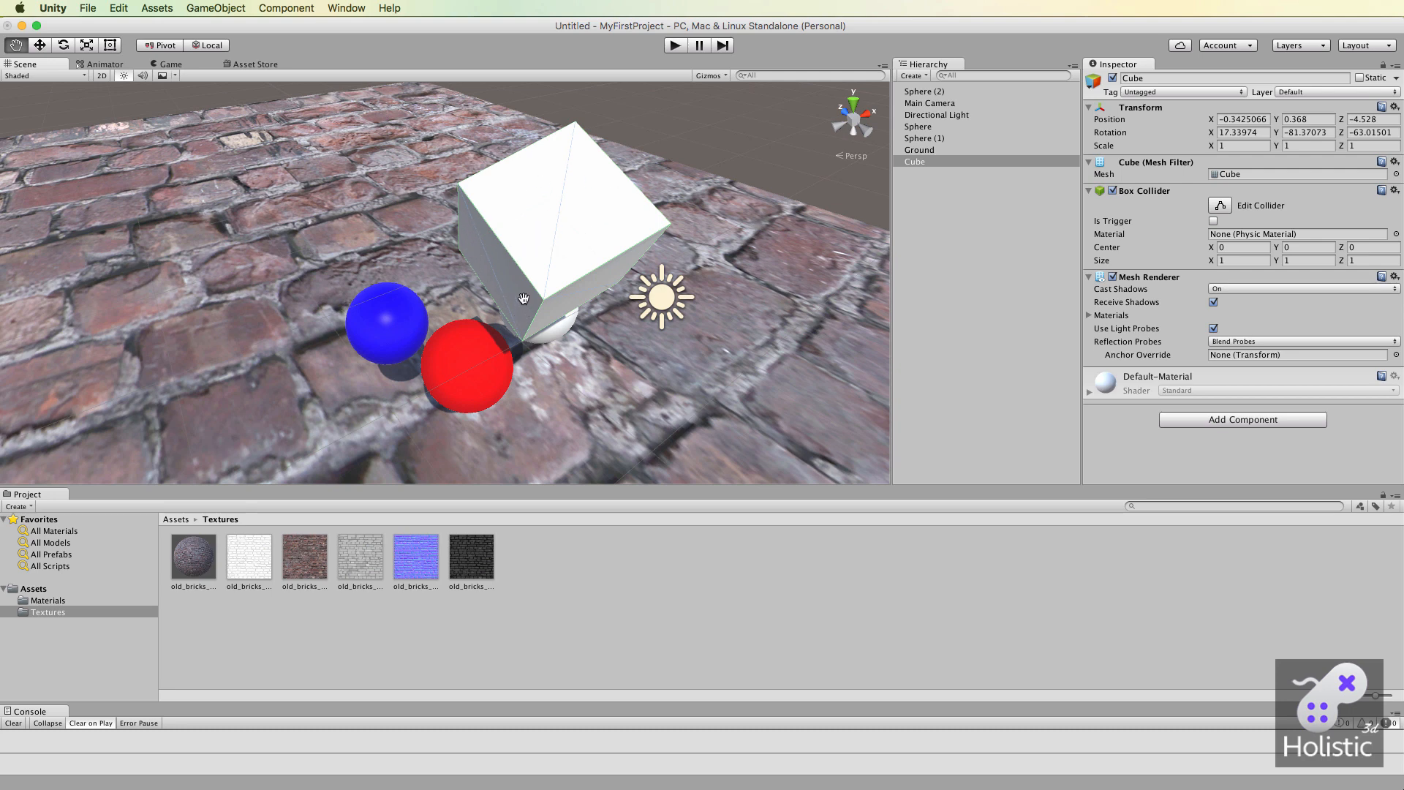
scroll(601, 327, "up", 3)
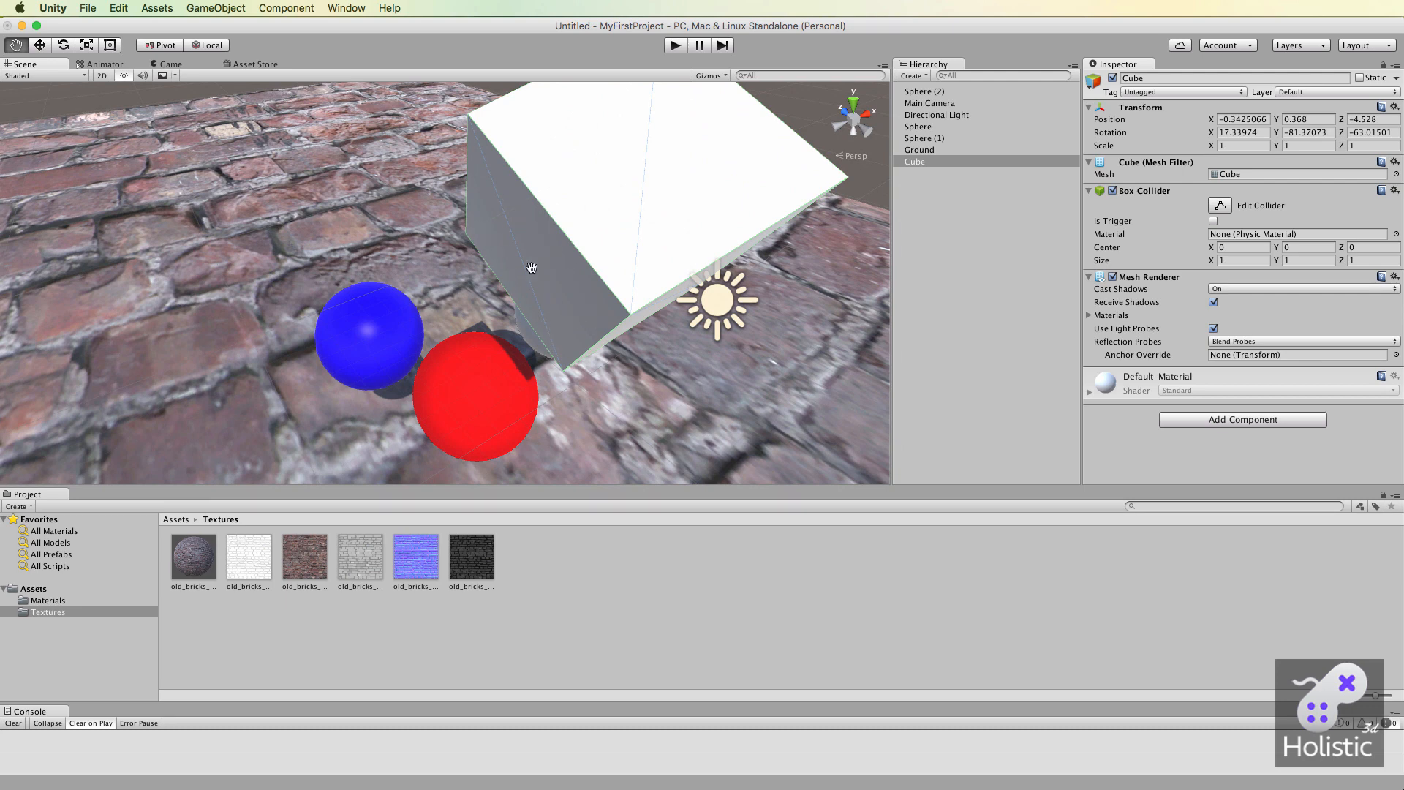
scroll(702, 340, "down", 3)
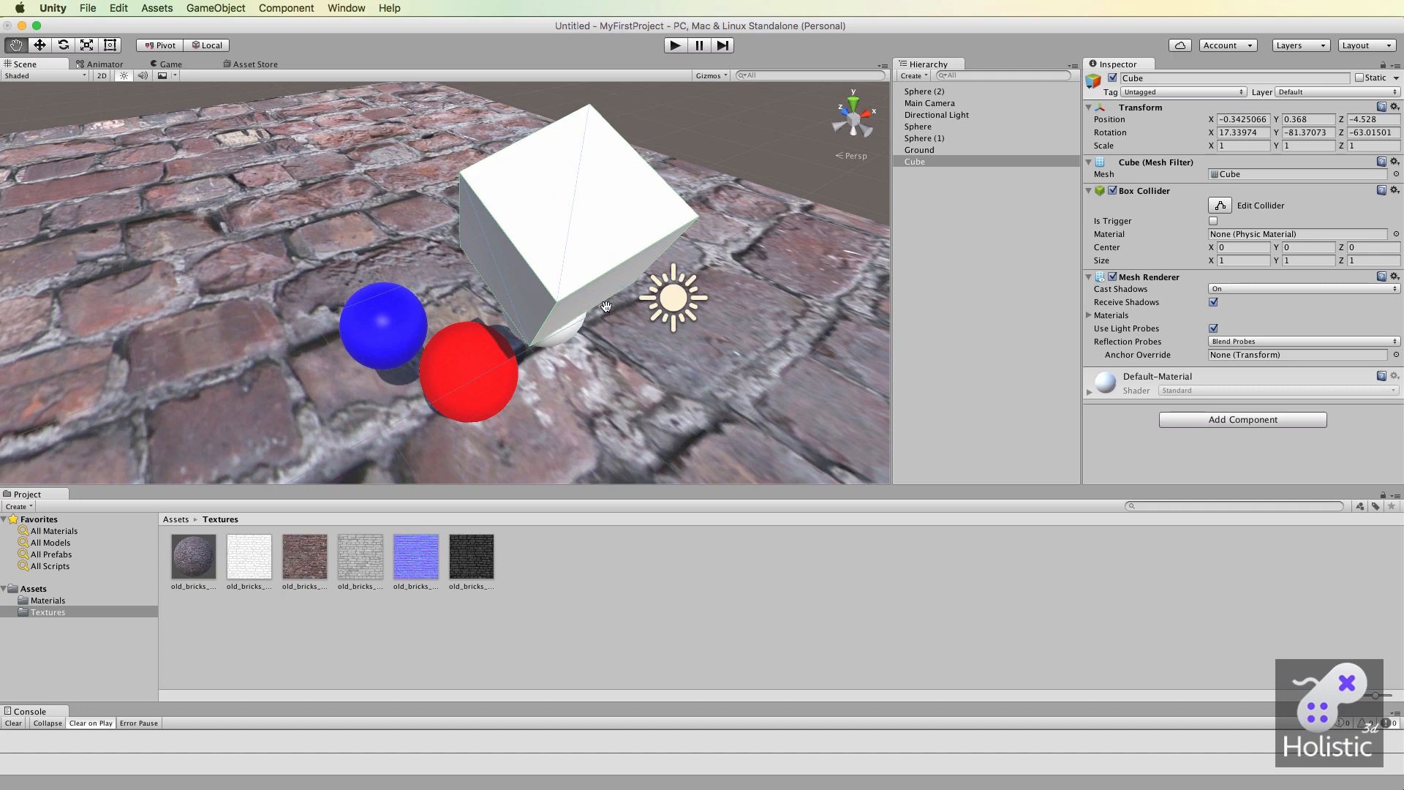
scroll(606, 306, "down", 1)
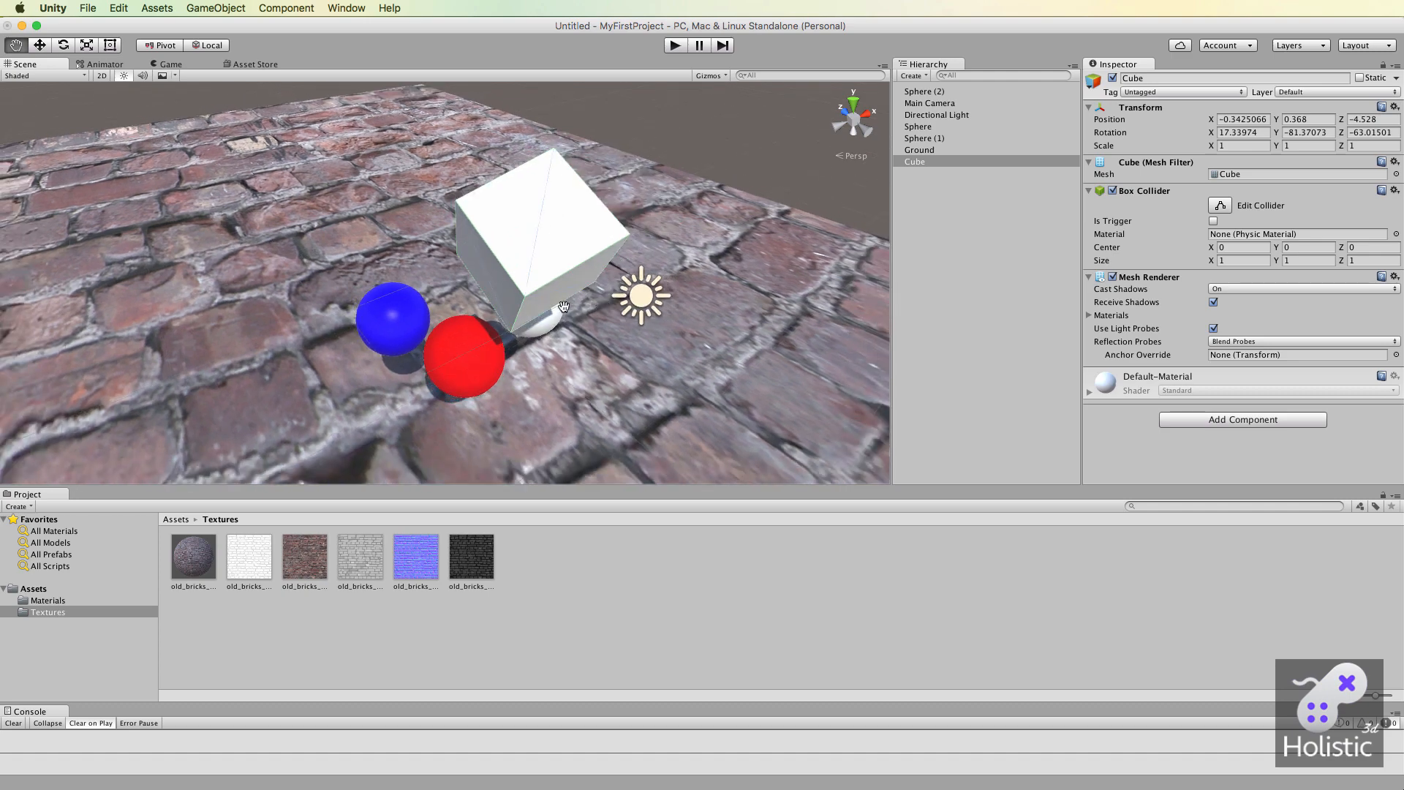
scroll(556, 313, "up", 5)
scroll(554, 316, "up", 1)
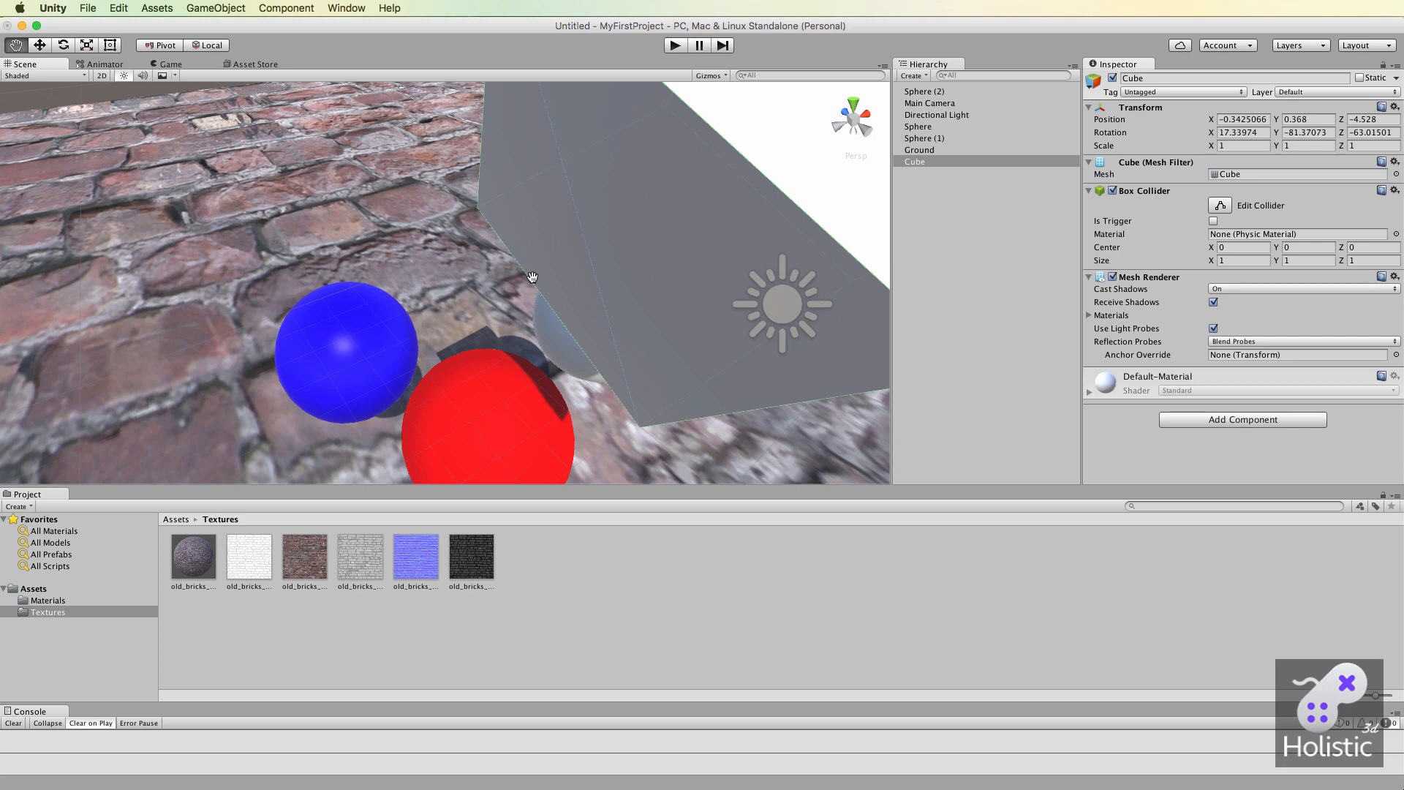
Select the red sphere and examine its mesh facets and shading, along with the shadows on the ground, near and far.
left_click(918, 128)
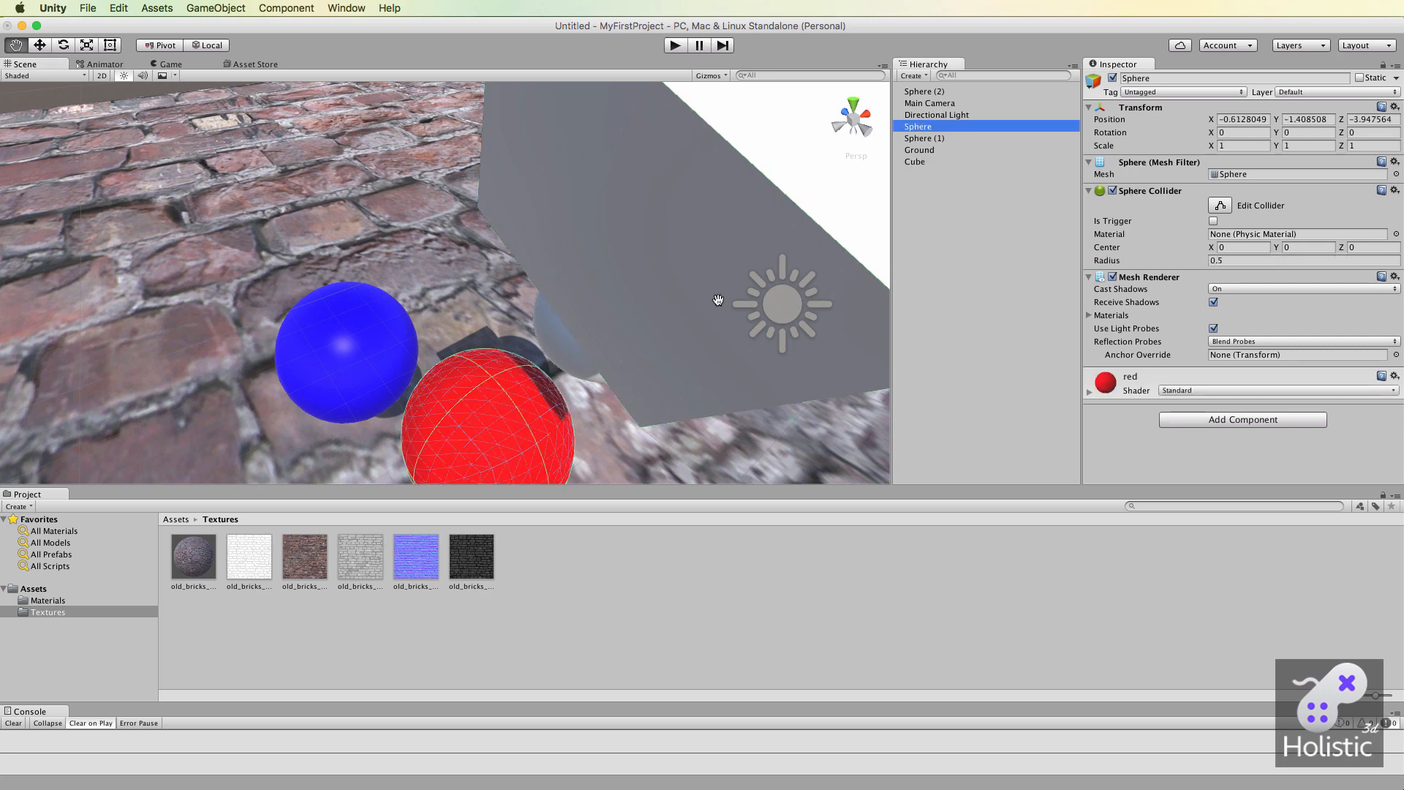
left_click(637, 443)
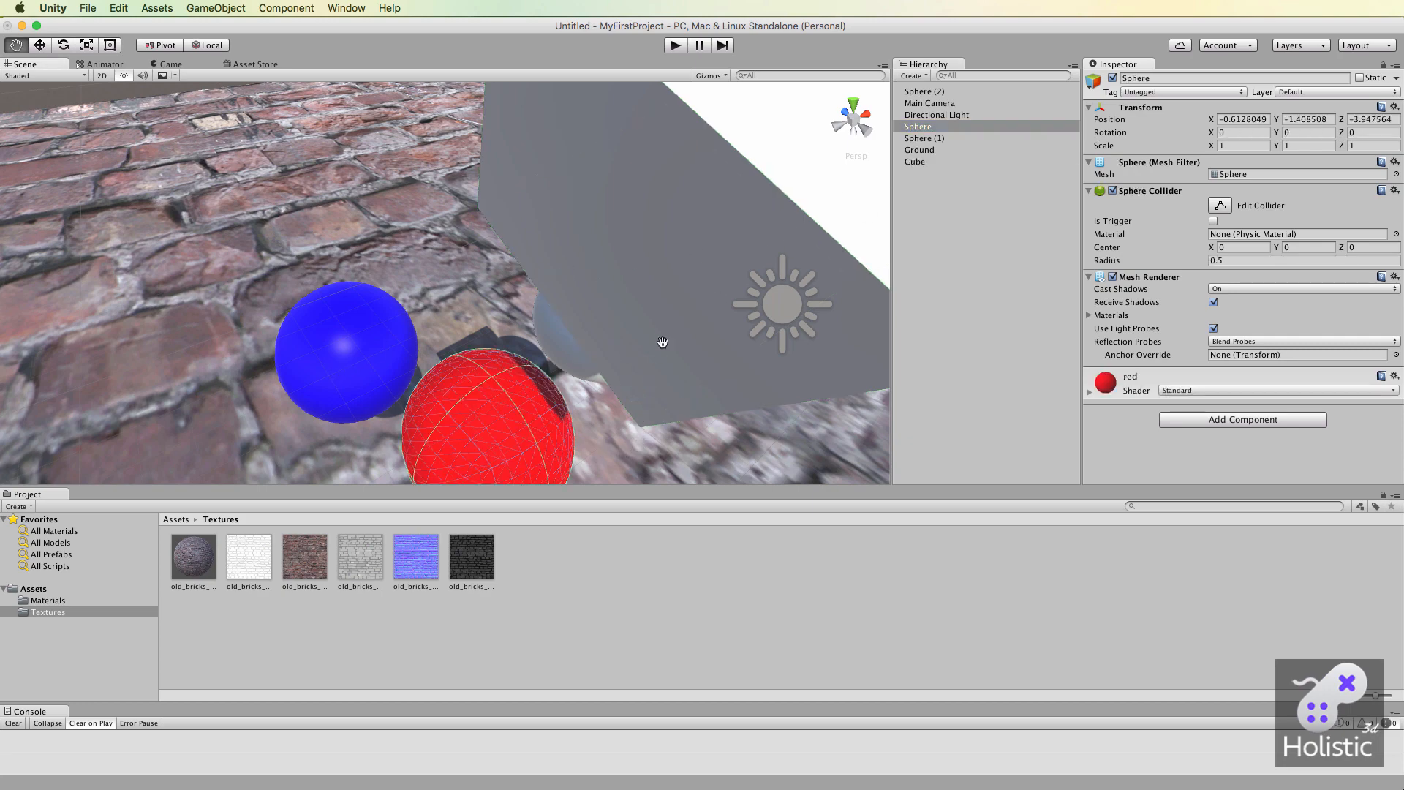
left_click_drag(663, 342, 731, 208)
scroll(584, 307, "up", 10)
scroll(583, 306, "down", 5)
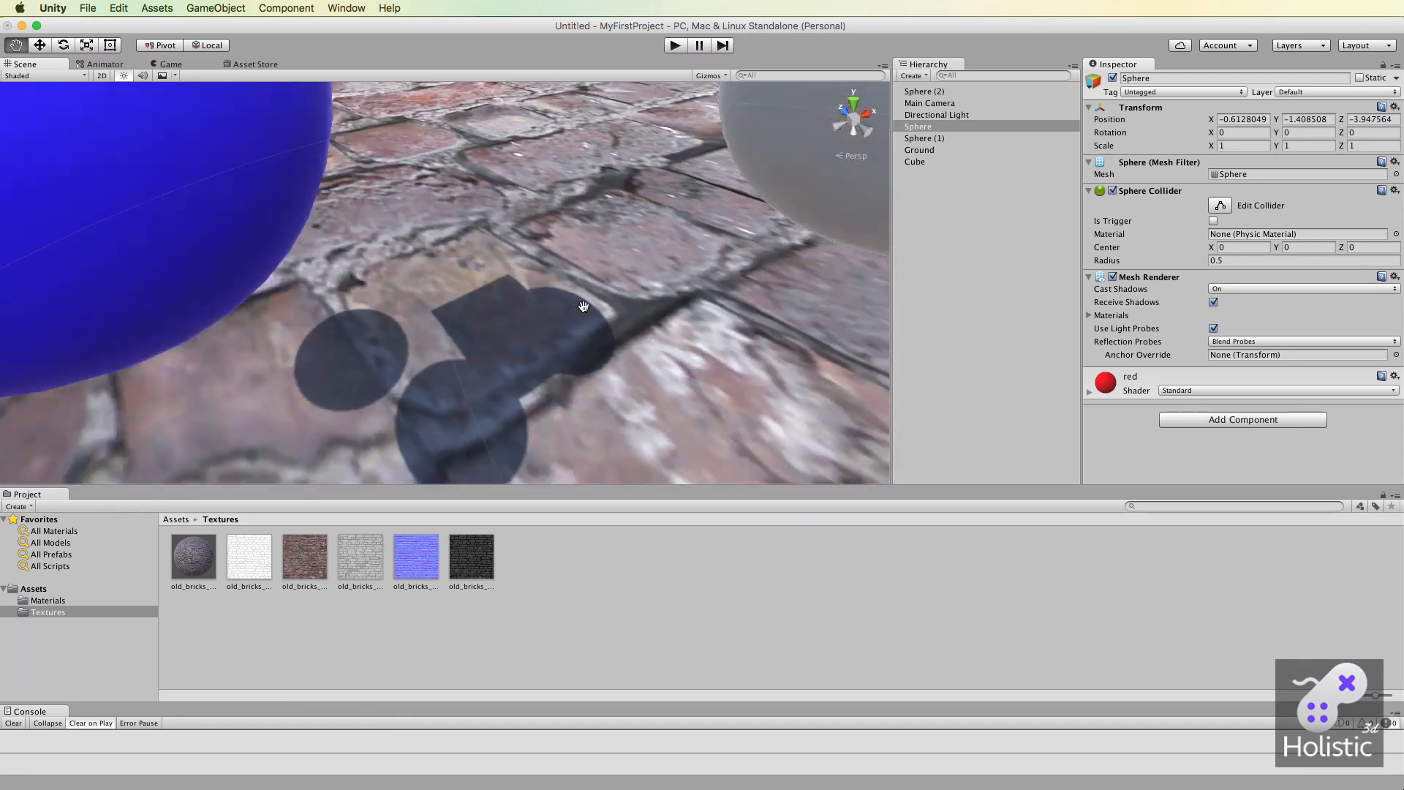
scroll(584, 307, "down", 5)
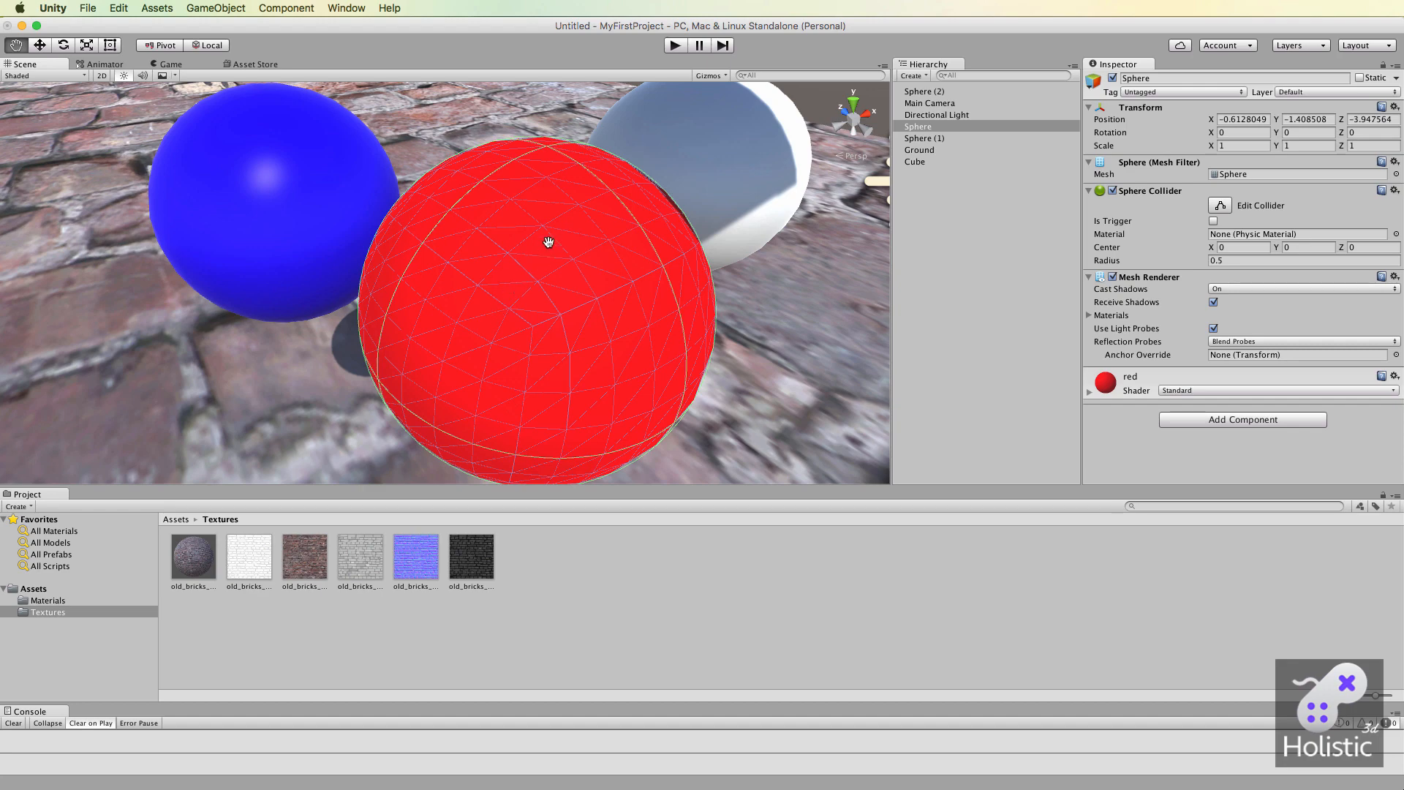
scroll(590, 362, "down", 6)
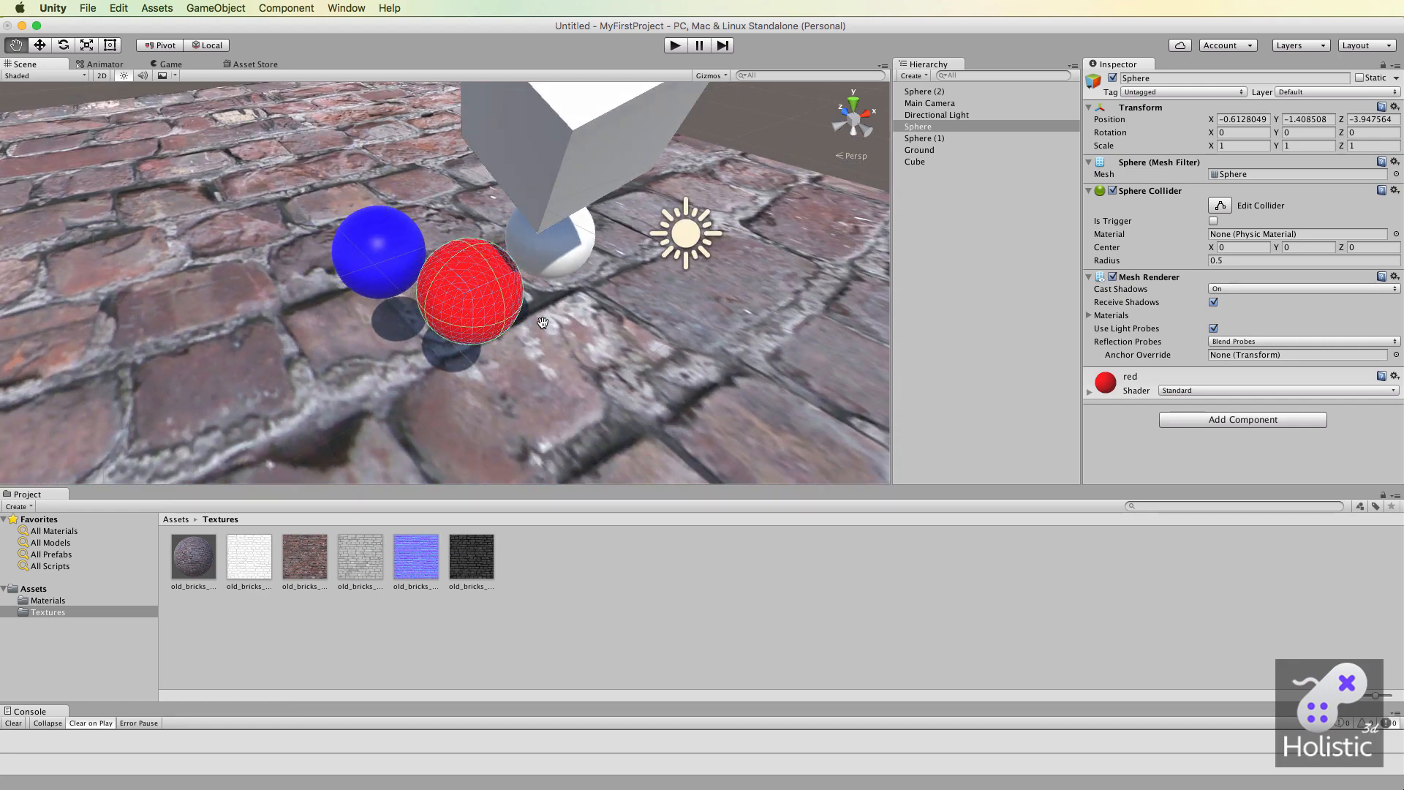
scroll(490, 219, "down", 4)
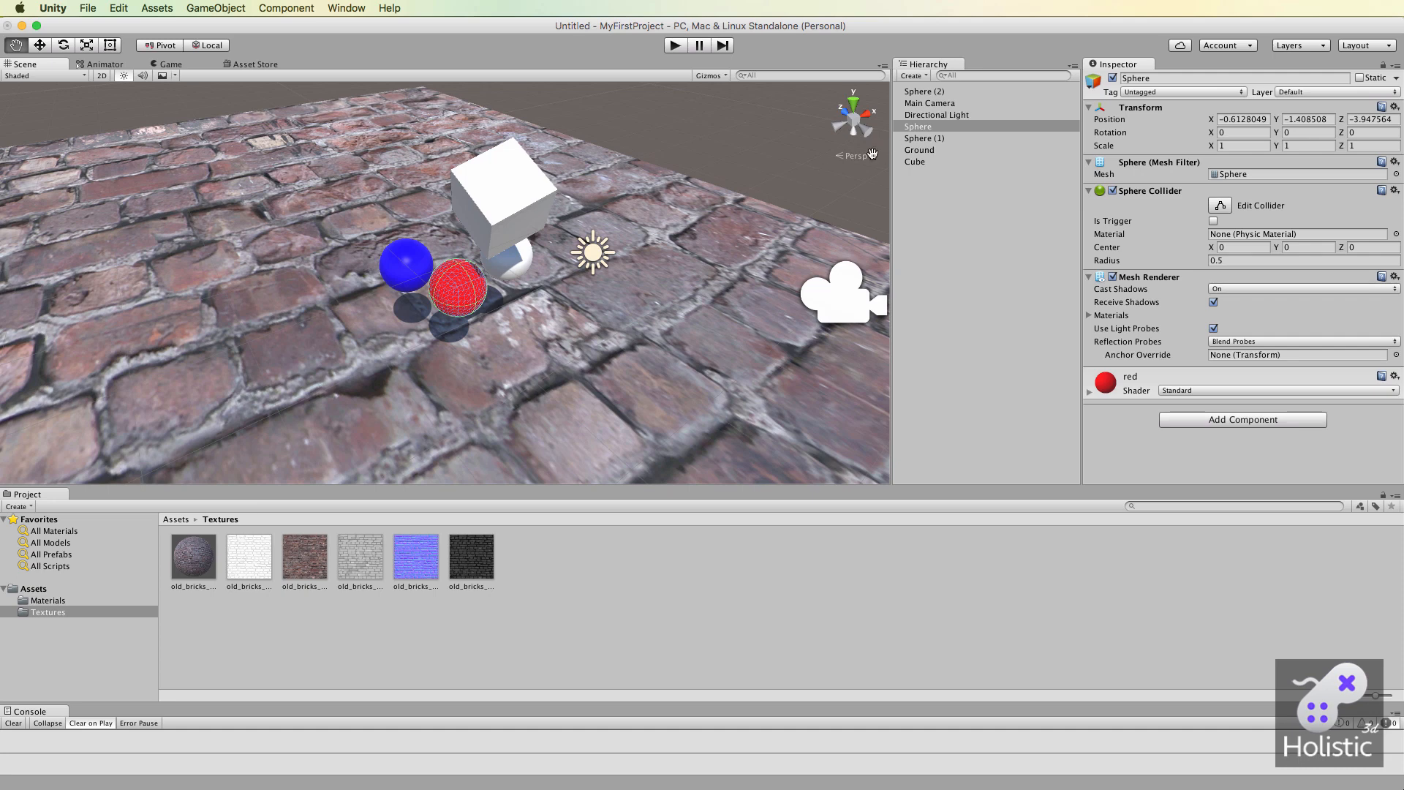
Delete the Cube object from the scene.
left_click(919, 162)
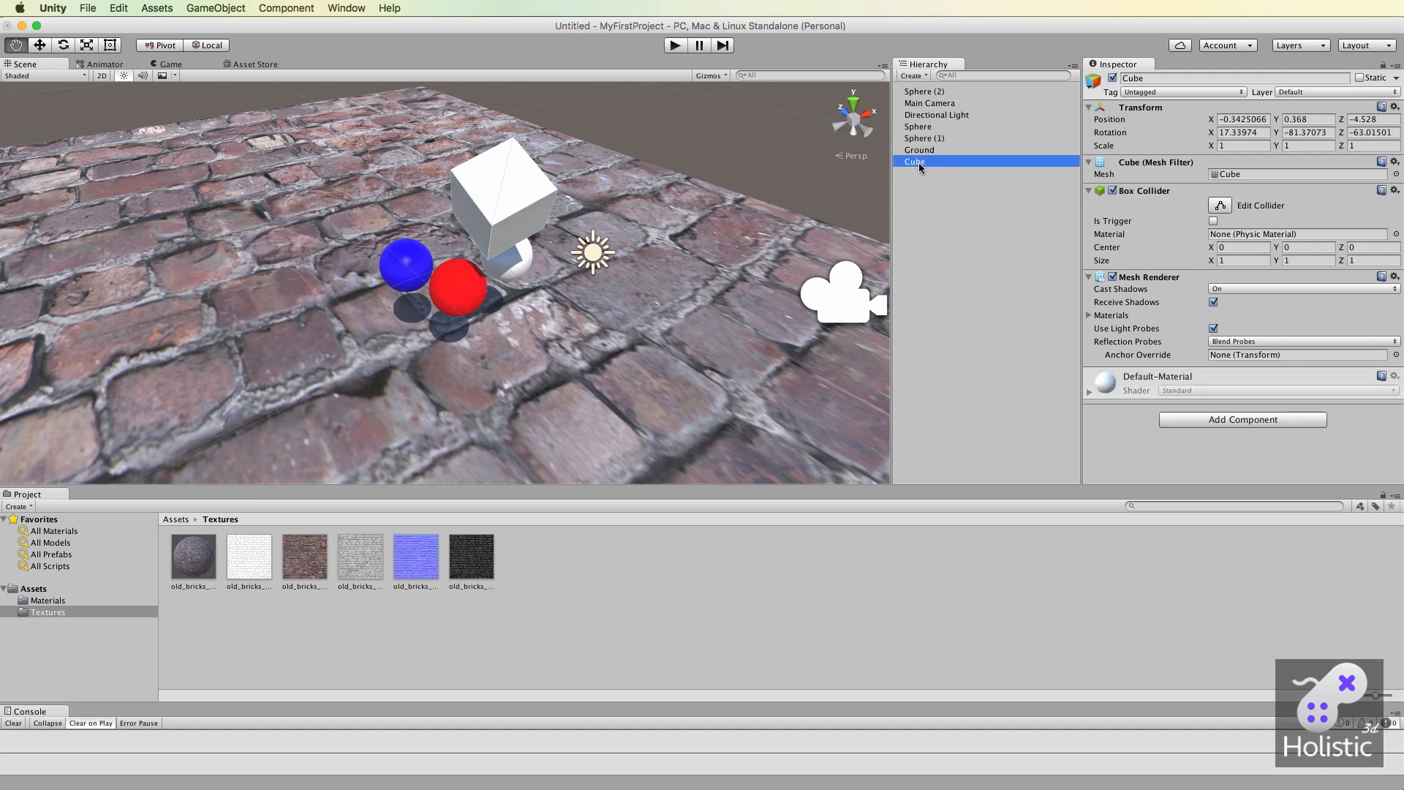
key("super+BackSpace")
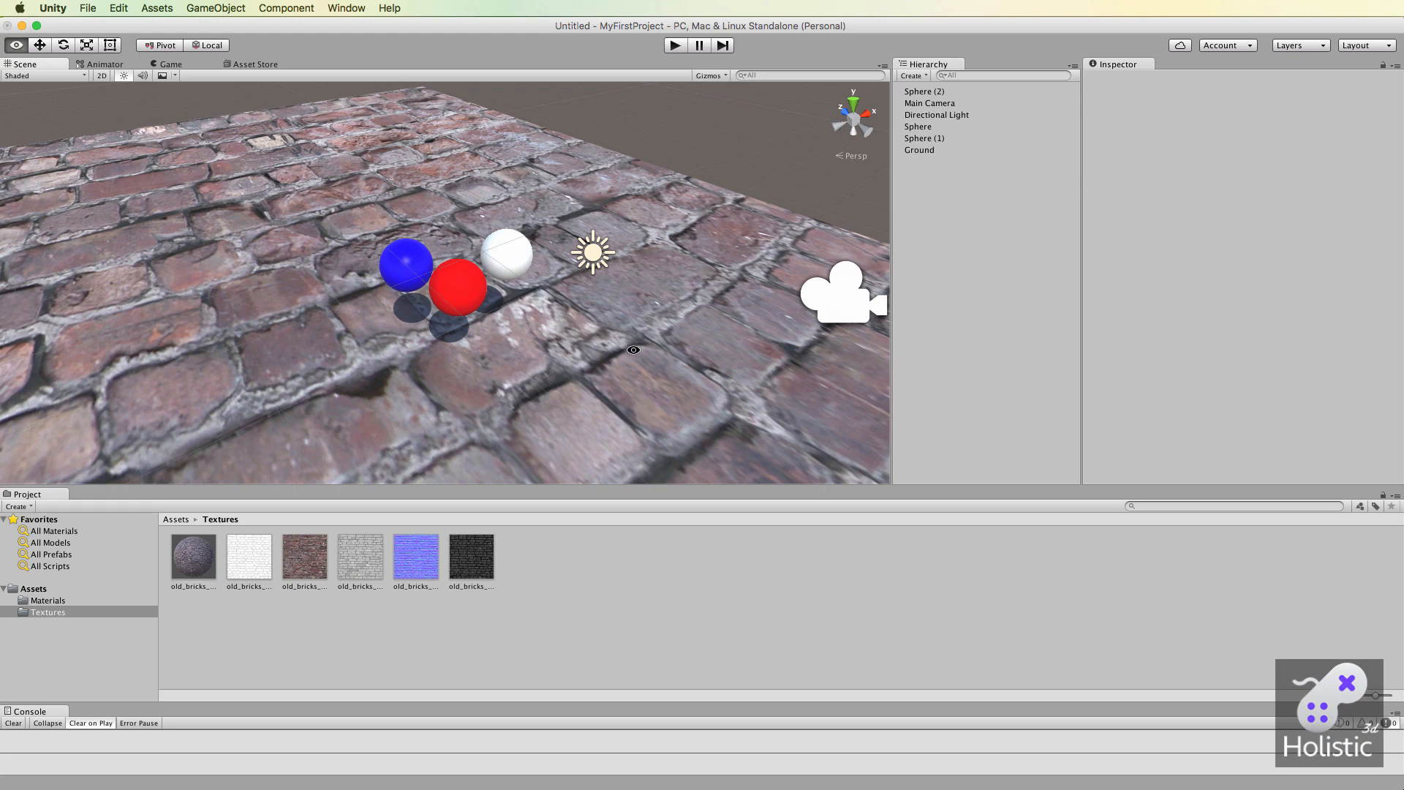
Inspect the surface relief of the brick ground from a low grazing angle, from above and close up.
left_click_drag(630, 348, 622, 256, "alt")
left_click_drag(617, 374, 524, 352)
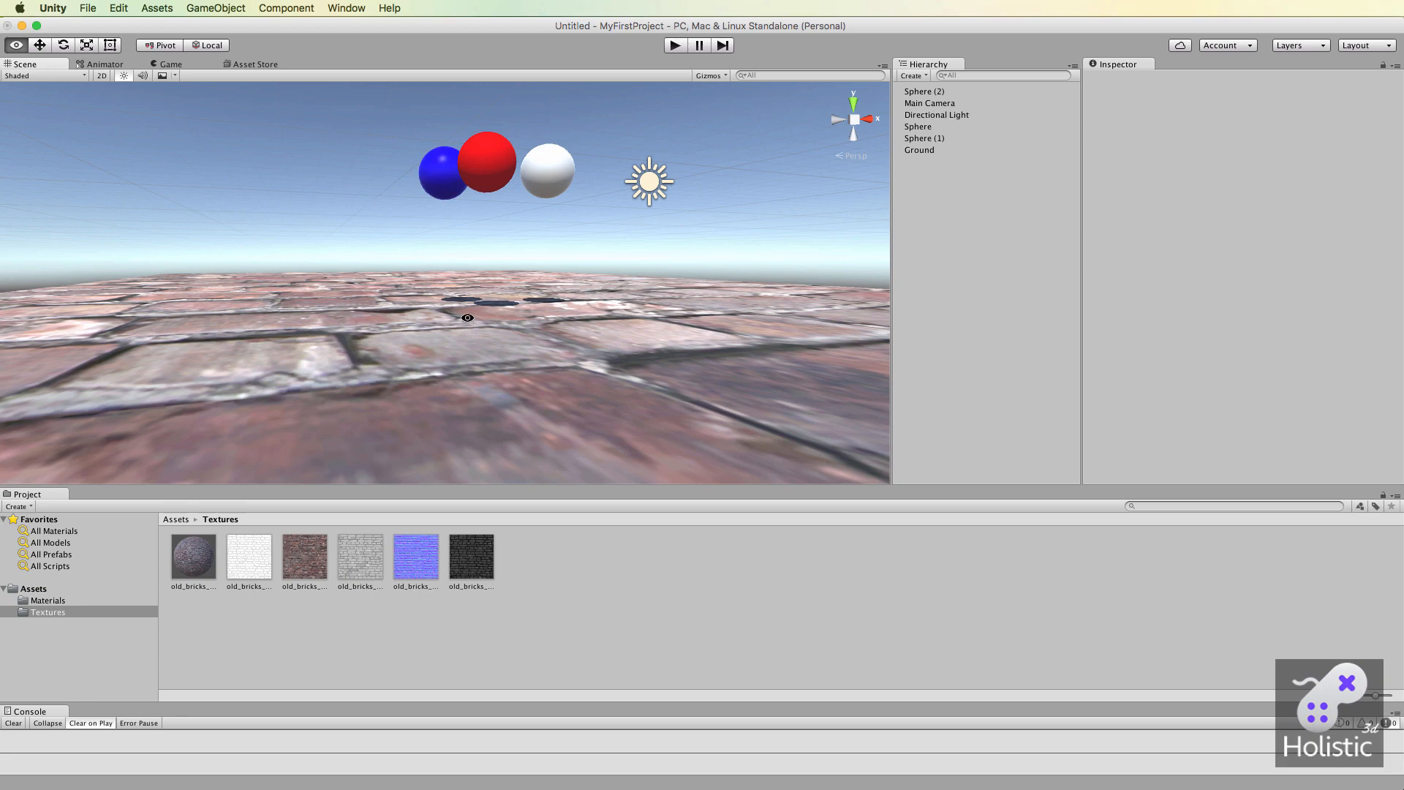
left_click_drag(573, 371, 593, 402, "alt")
left_click_drag(532, 328, 571, 406, "alt")
left_click_drag(507, 286, 519, 322, "alt")
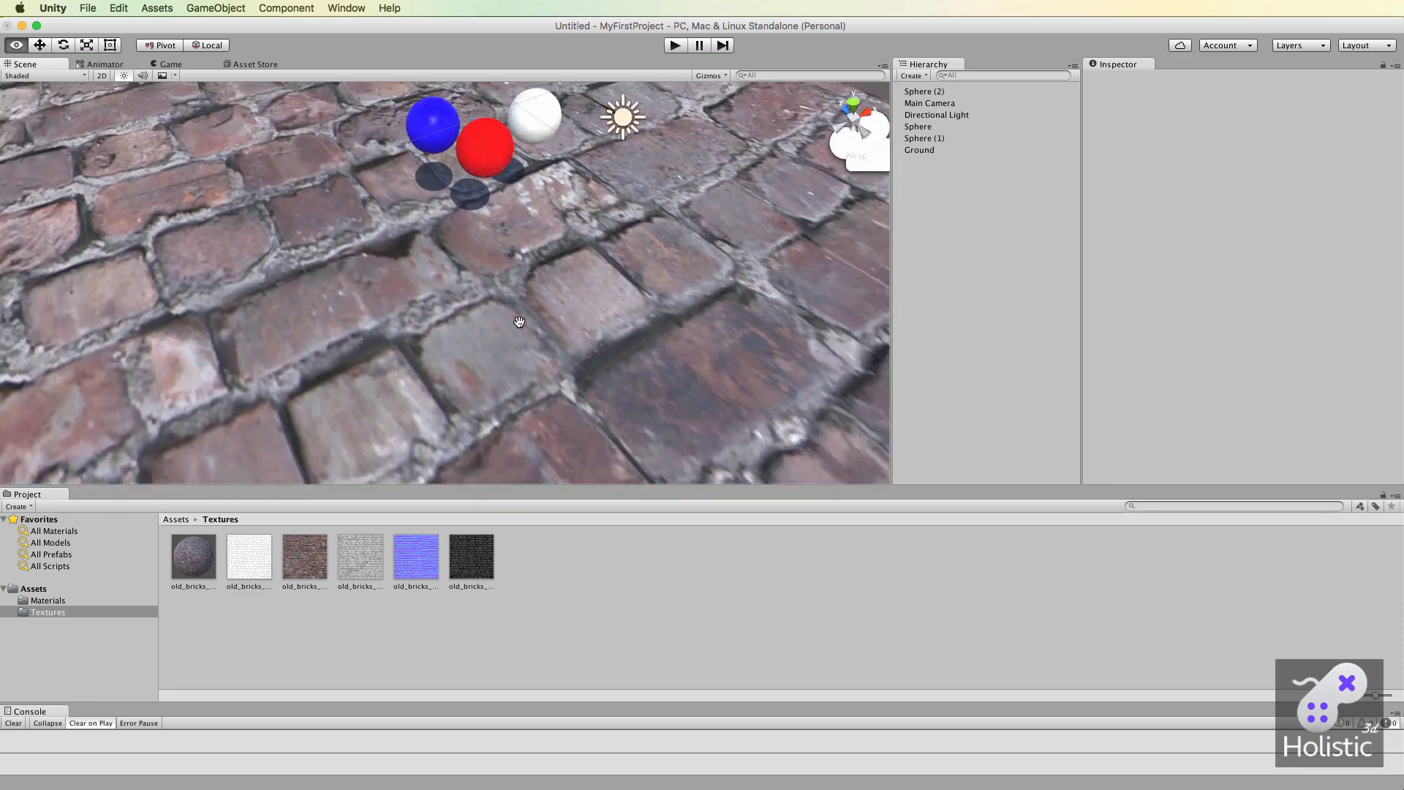
scroll(520, 322, "up", 5)
left_click_drag(522, 241, 615, 487)
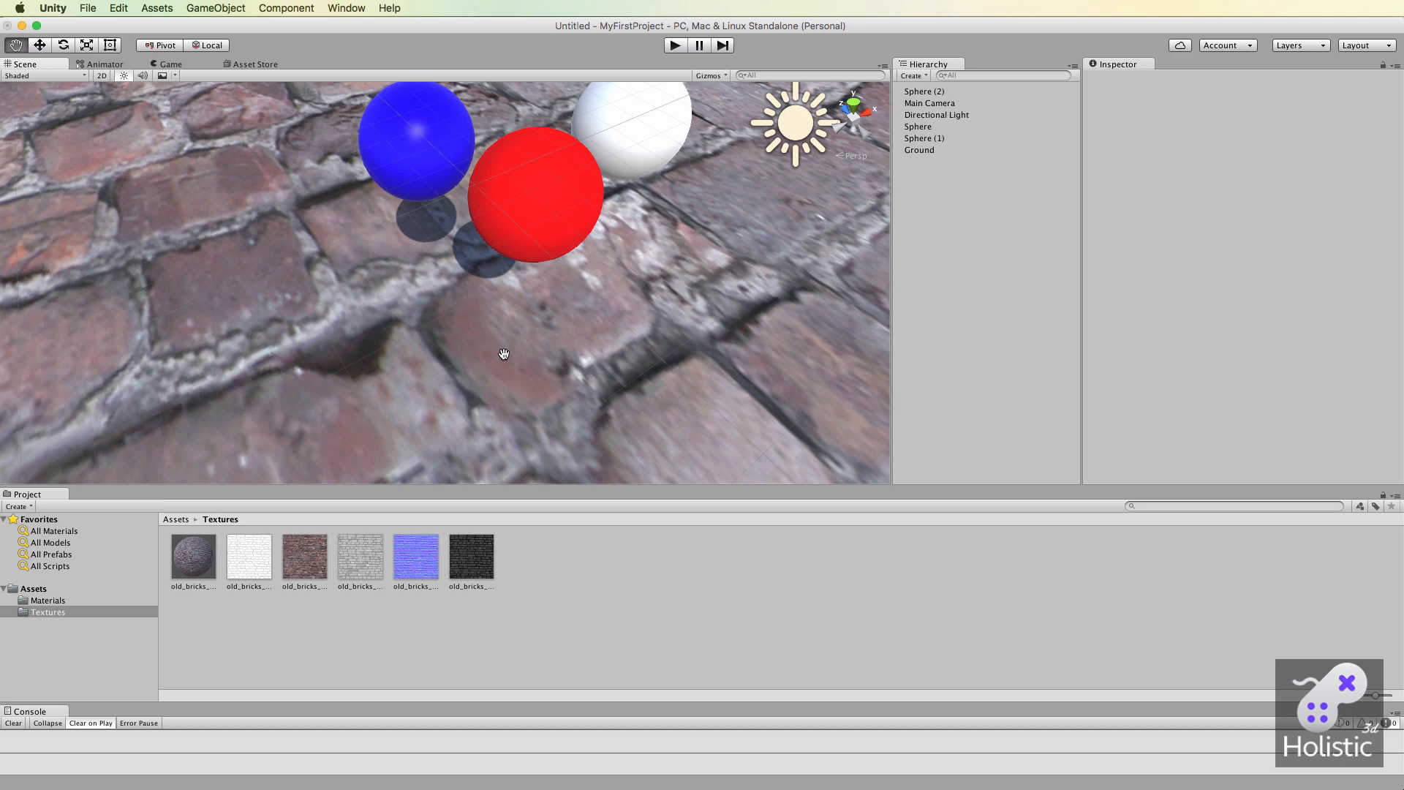
Set the ground material's normal map to old_bricks_01_nm, alternating with None for comparison, and close the texture picker.
left_click(48, 601)
left_click(256, 572)
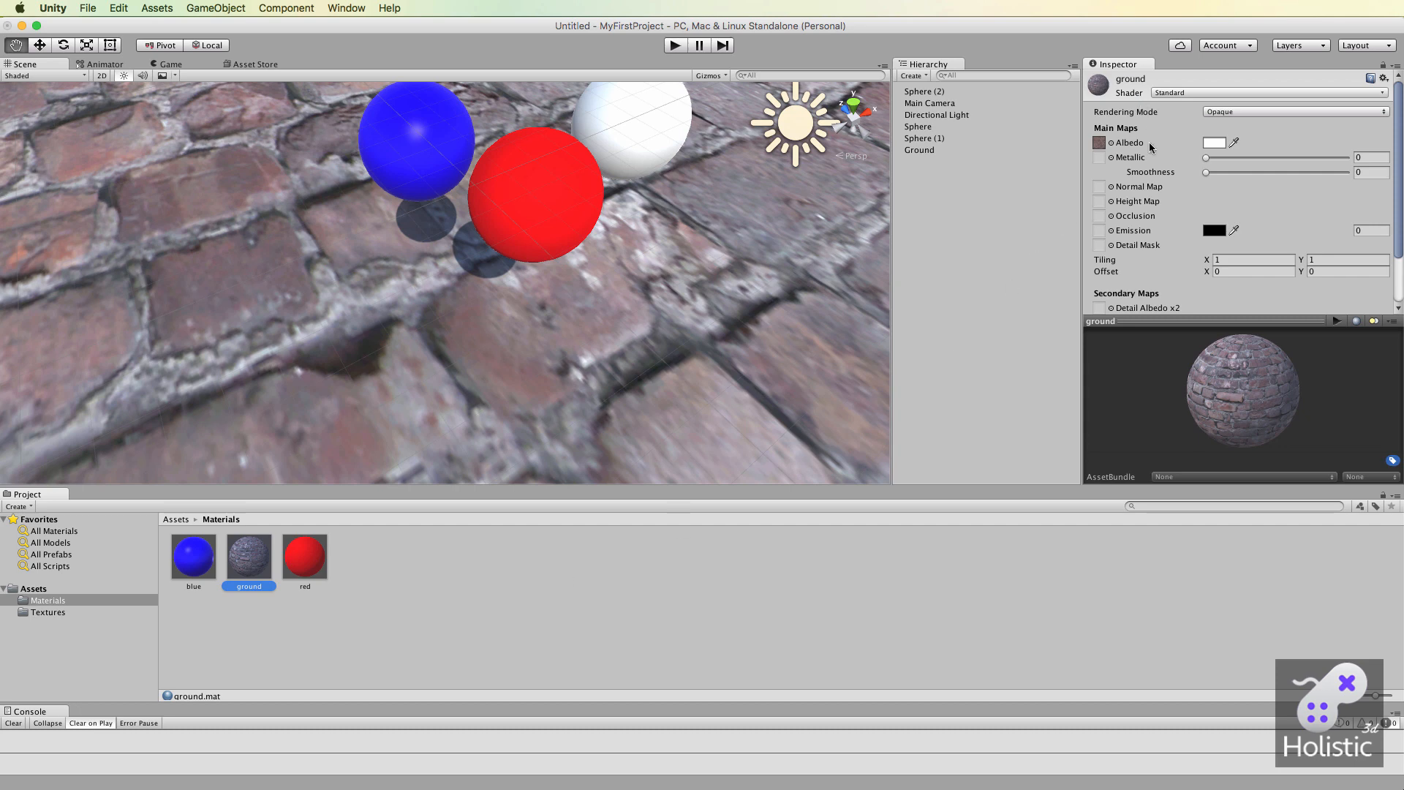
left_click(1110, 188)
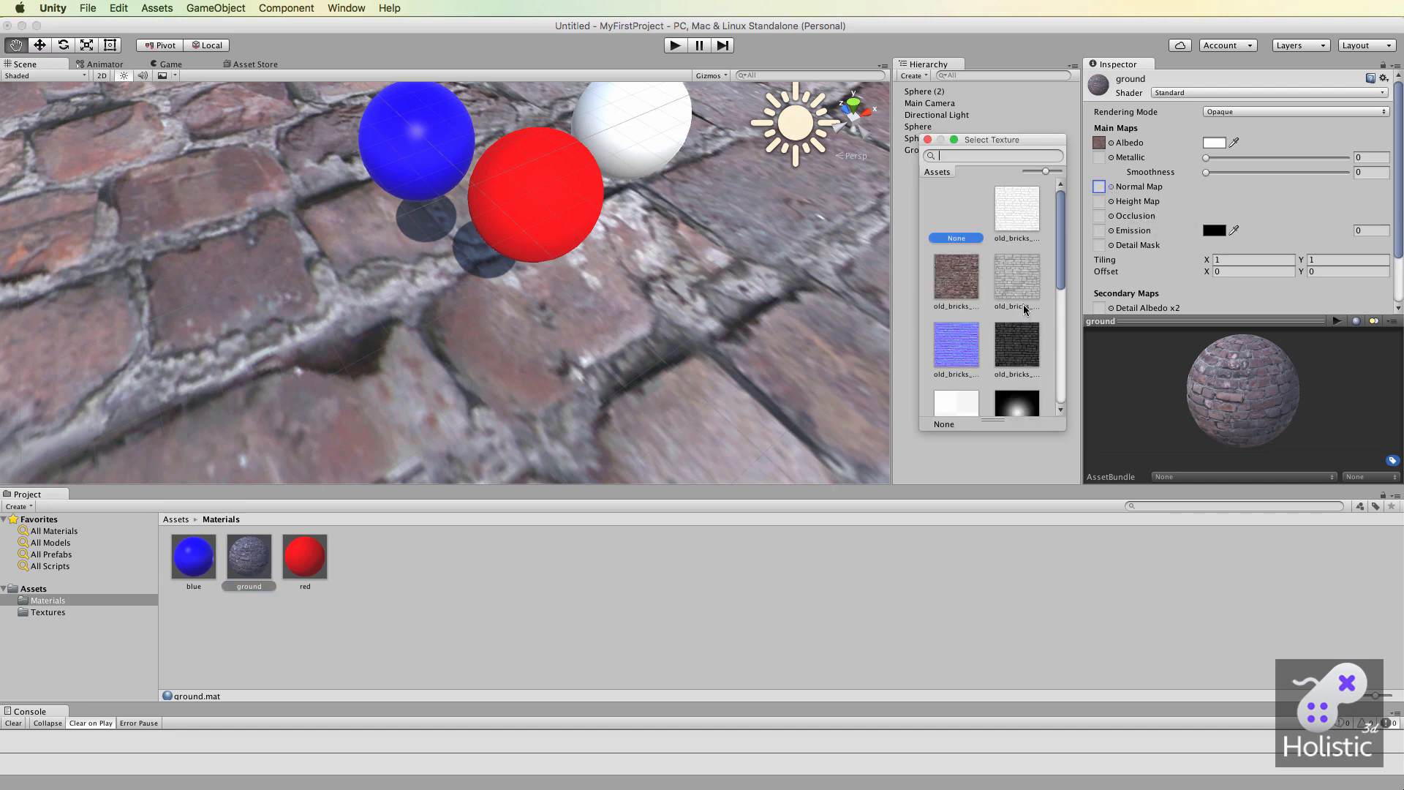
left_click(961, 348)
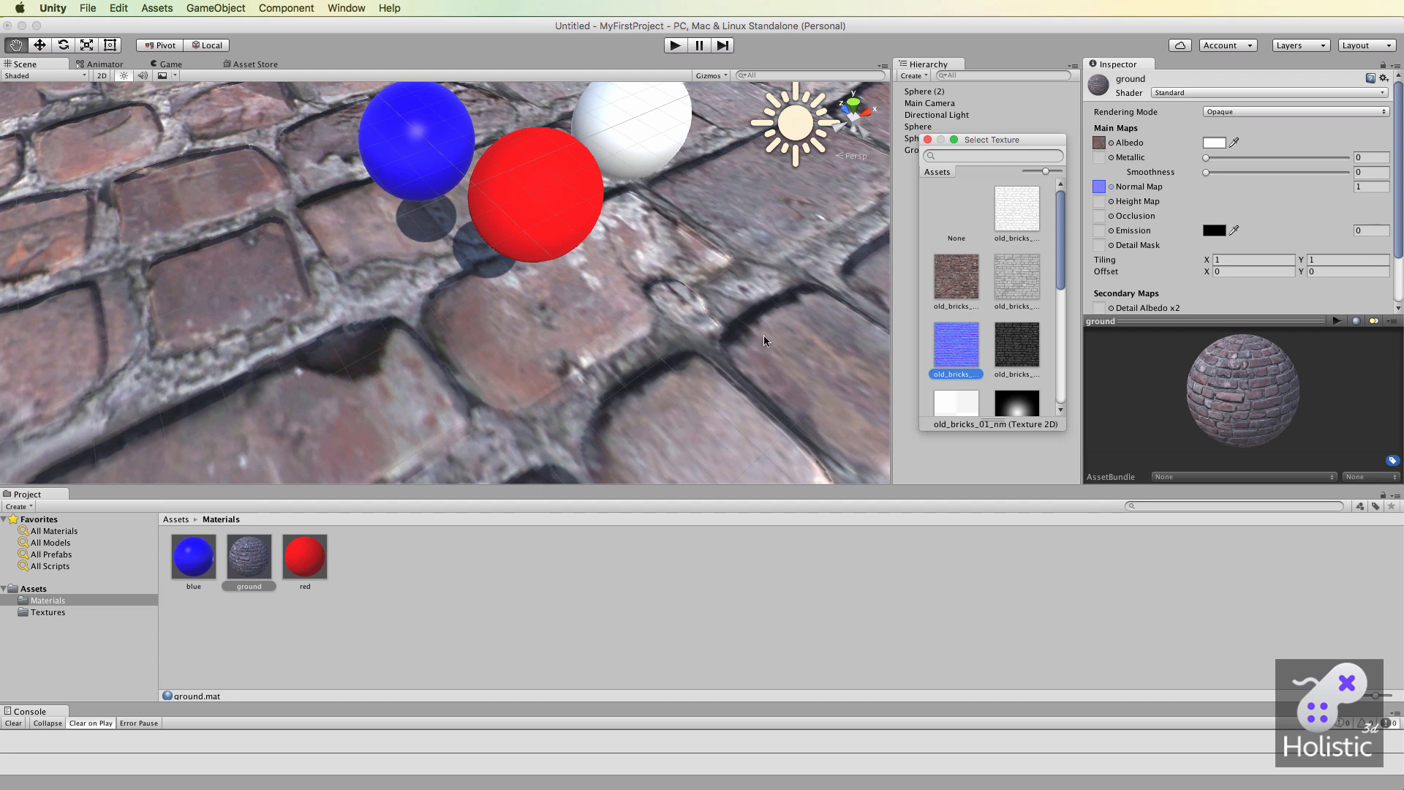
left_click(957, 214)
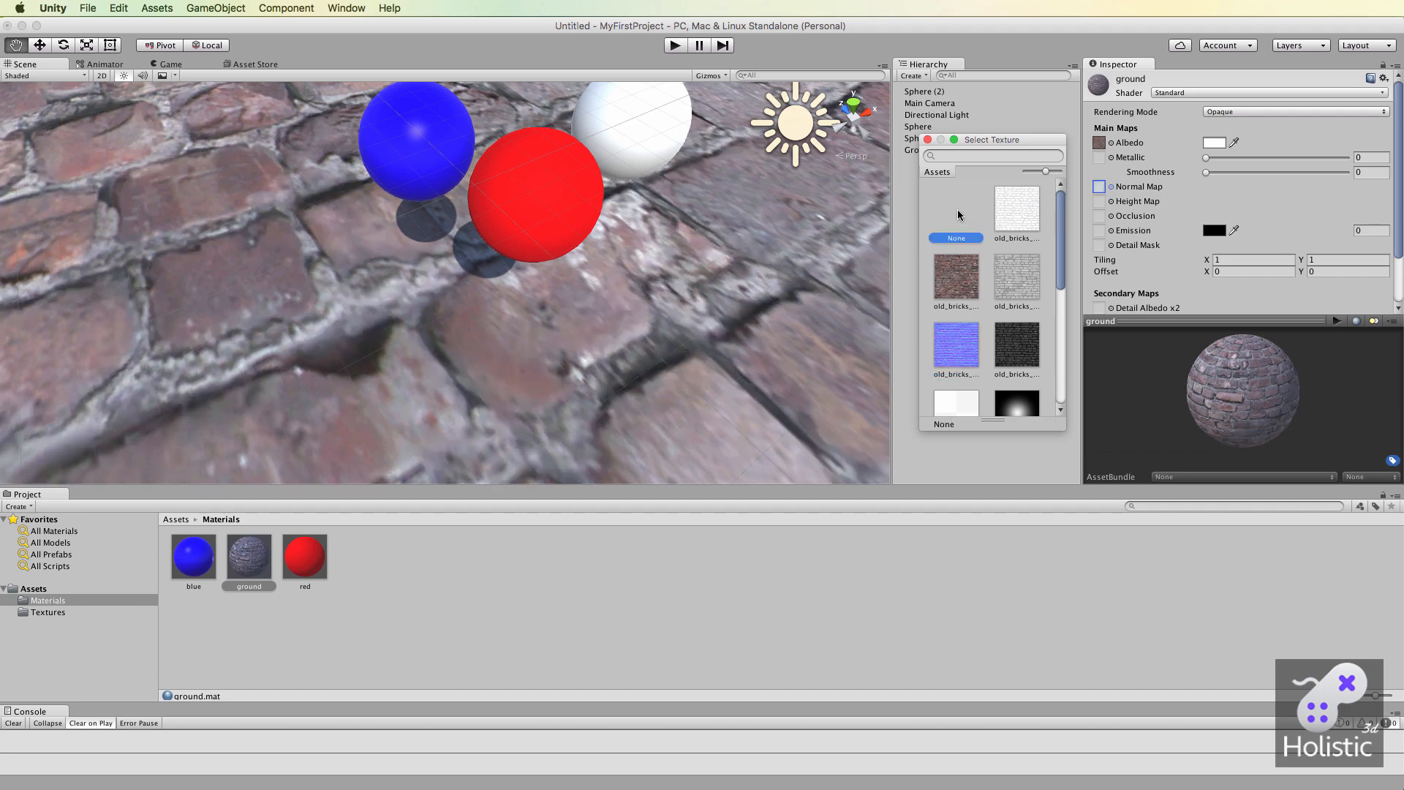
left_click(954, 349)
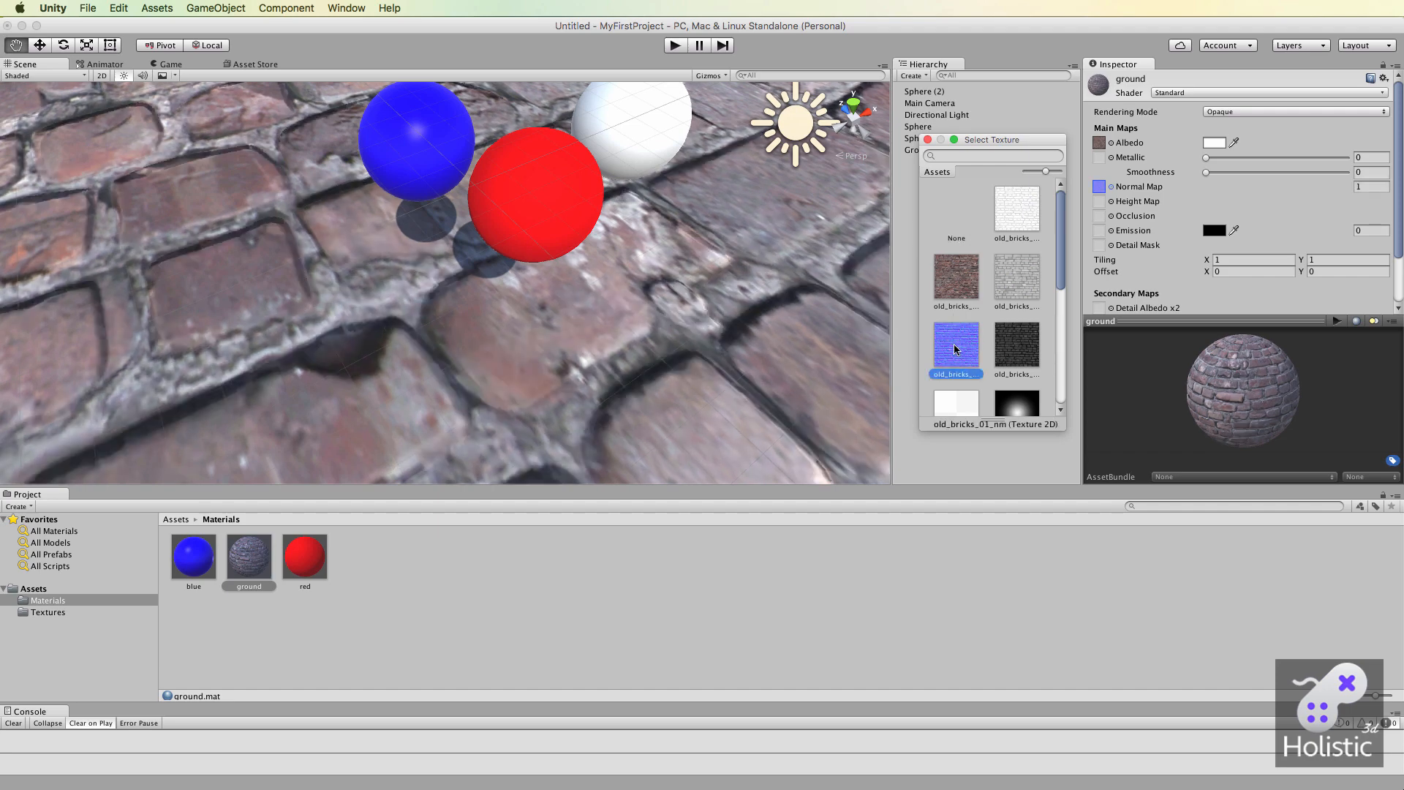
left_click(955, 208)
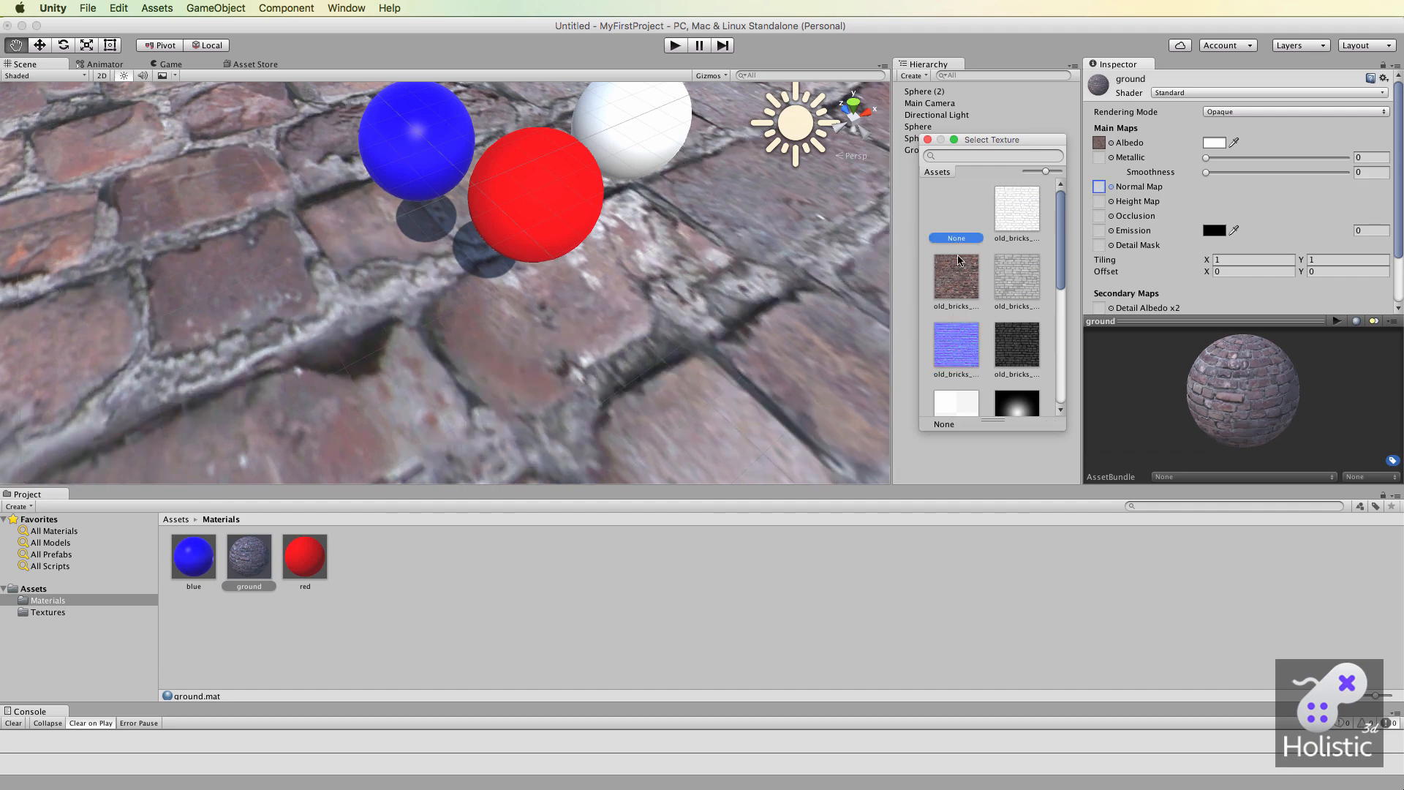
left_click(958, 342)
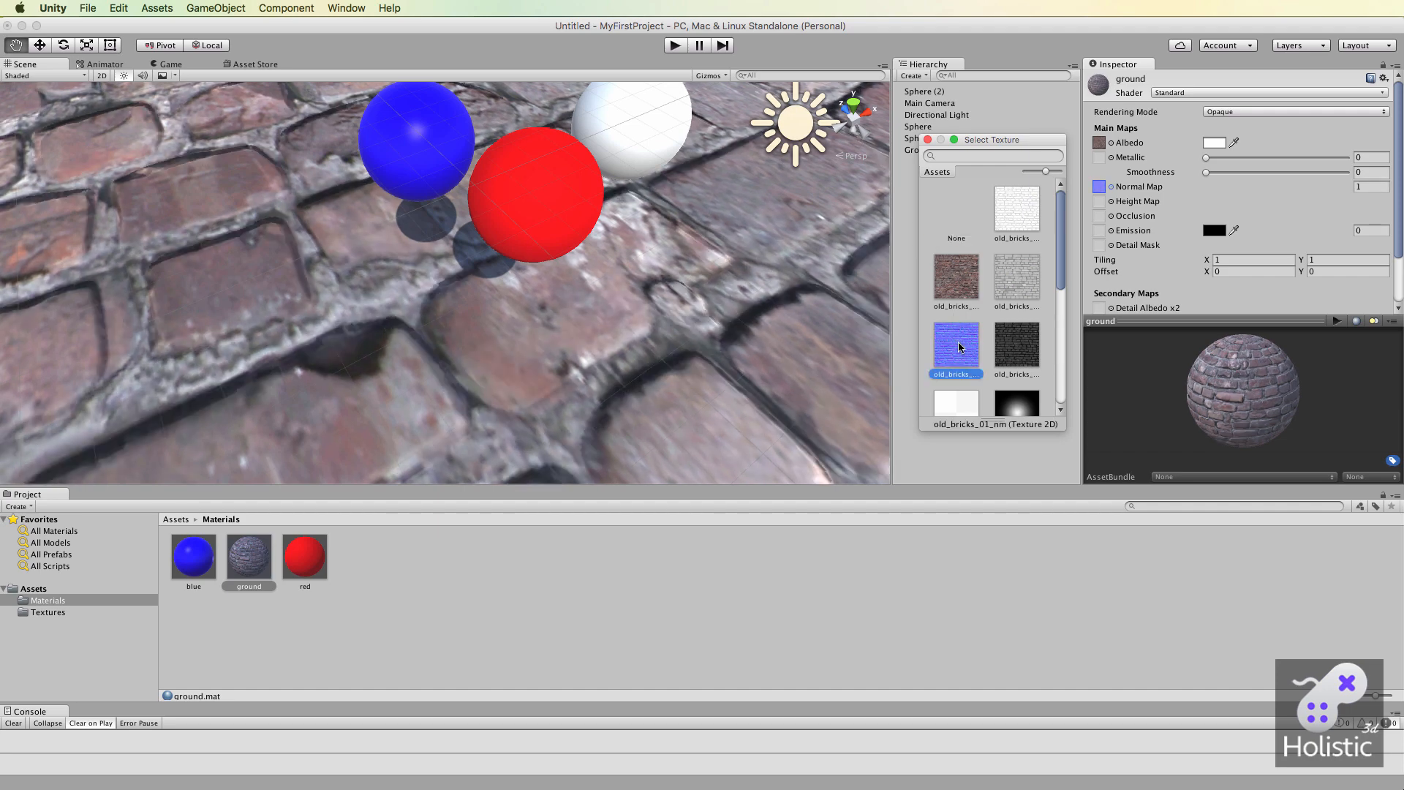
left_click(927, 140)
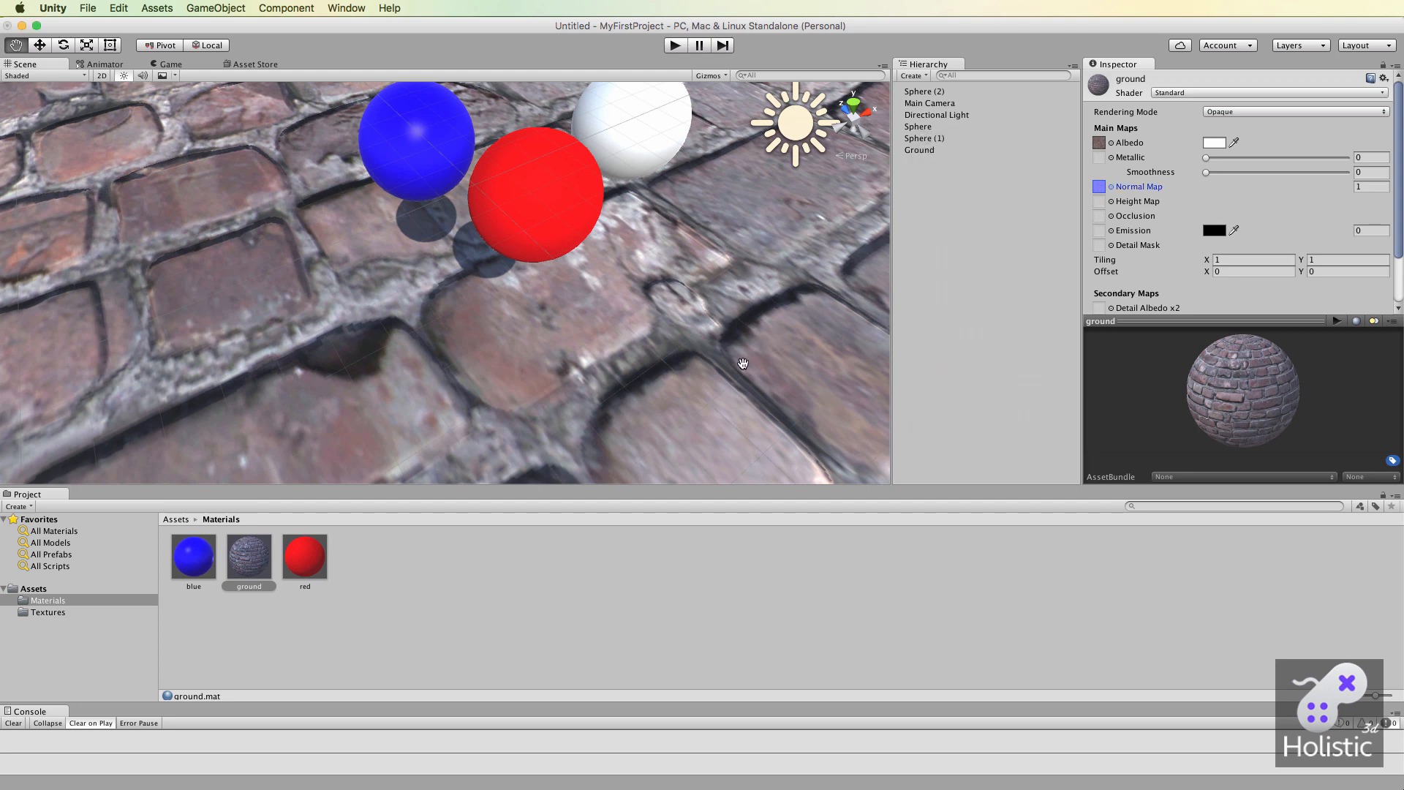
Inspect the normal-mapped brick ground from a low grazing angle and from above.
left_click_drag(742, 367, 659, 255, "alt")
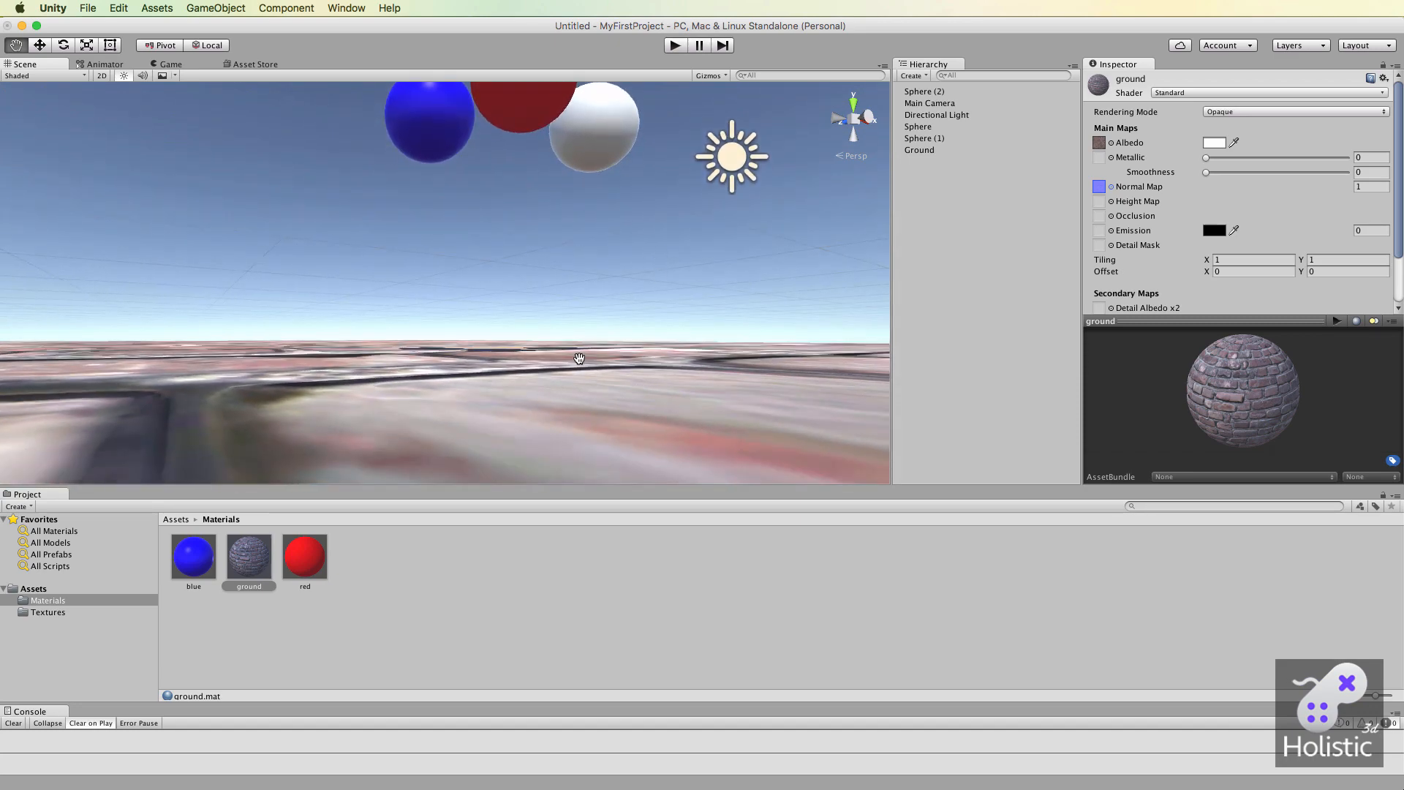
left_click_drag(577, 359, 590, 461, "alt")
left_click_drag(585, 329, 548, 322, "alt")
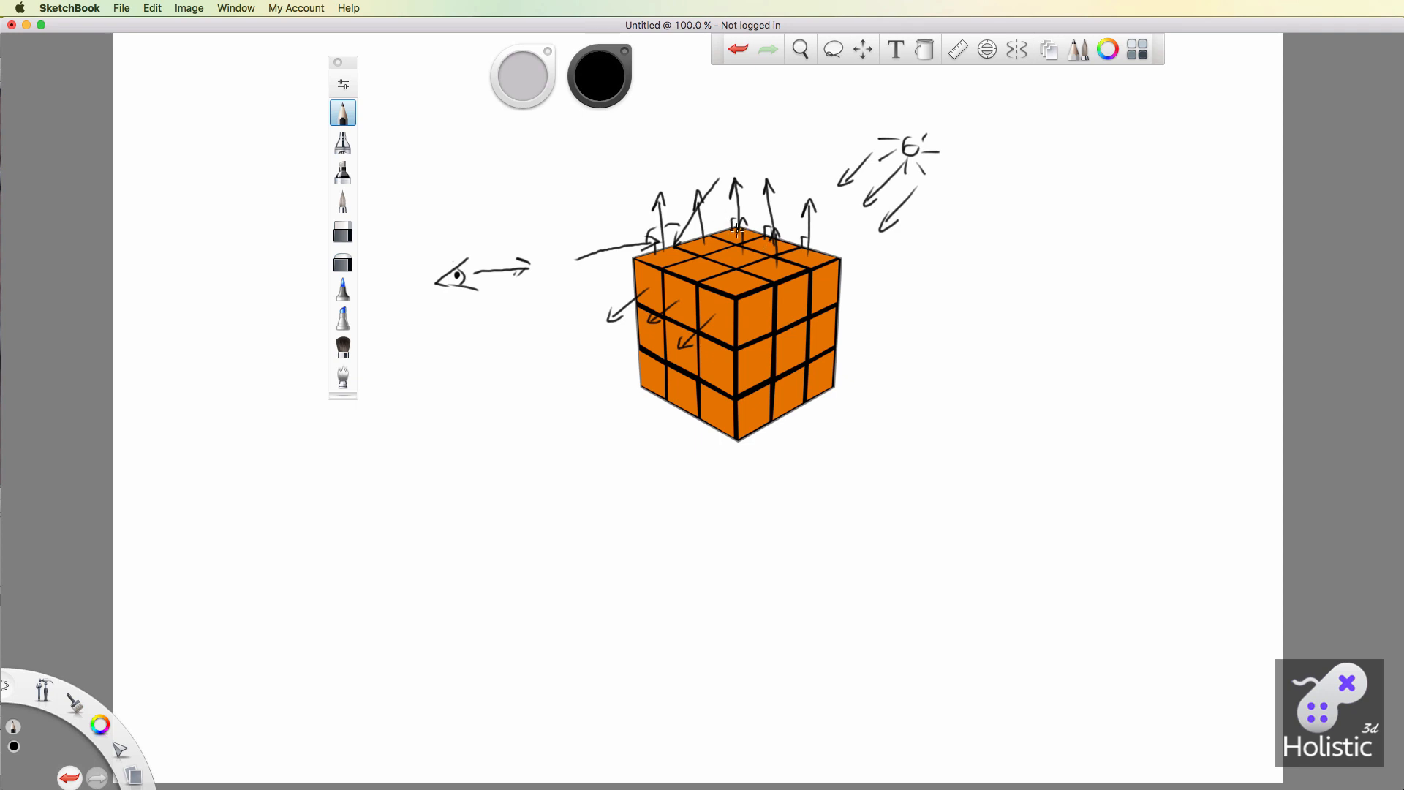
Switch to SketchBook and add short pen strokes among the normal arrows on the orange cube's top face.
left_click_drag(738, 231, 714, 221)
left_click_drag(711, 213, 724, 212)
mouse_move(692, 243)
left_mouse_down()
mouse_move(697, 225)
mouse_move(660, 242)
mouse_move(706, 229)
left_mouse_up()
left_click_drag(706, 229, 724, 241)
left_click_drag(724, 240, 722, 252)
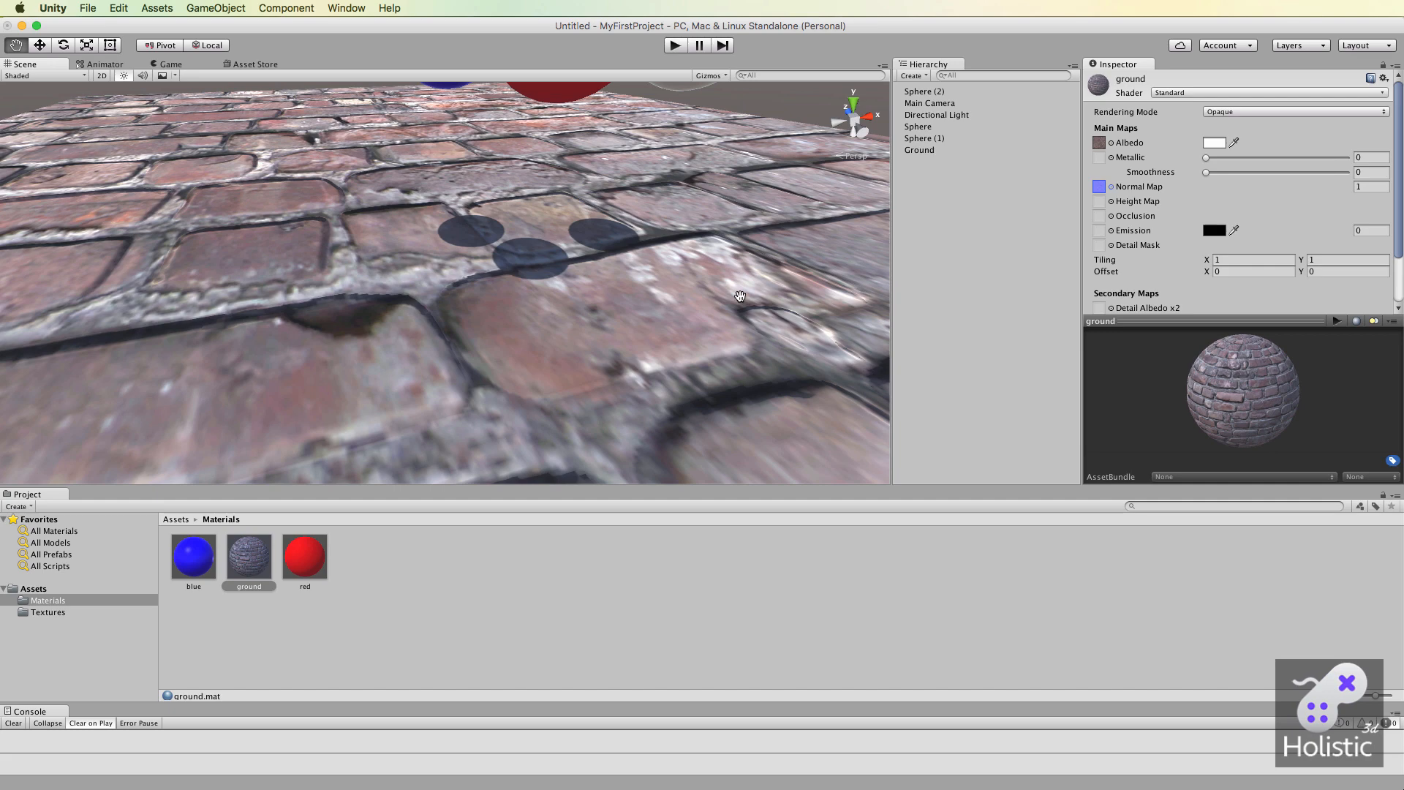
Set the ground material's height map to old_bricks_01_hm and close the texture picker.
left_click_drag(624, 217, 622, 338, "alt")
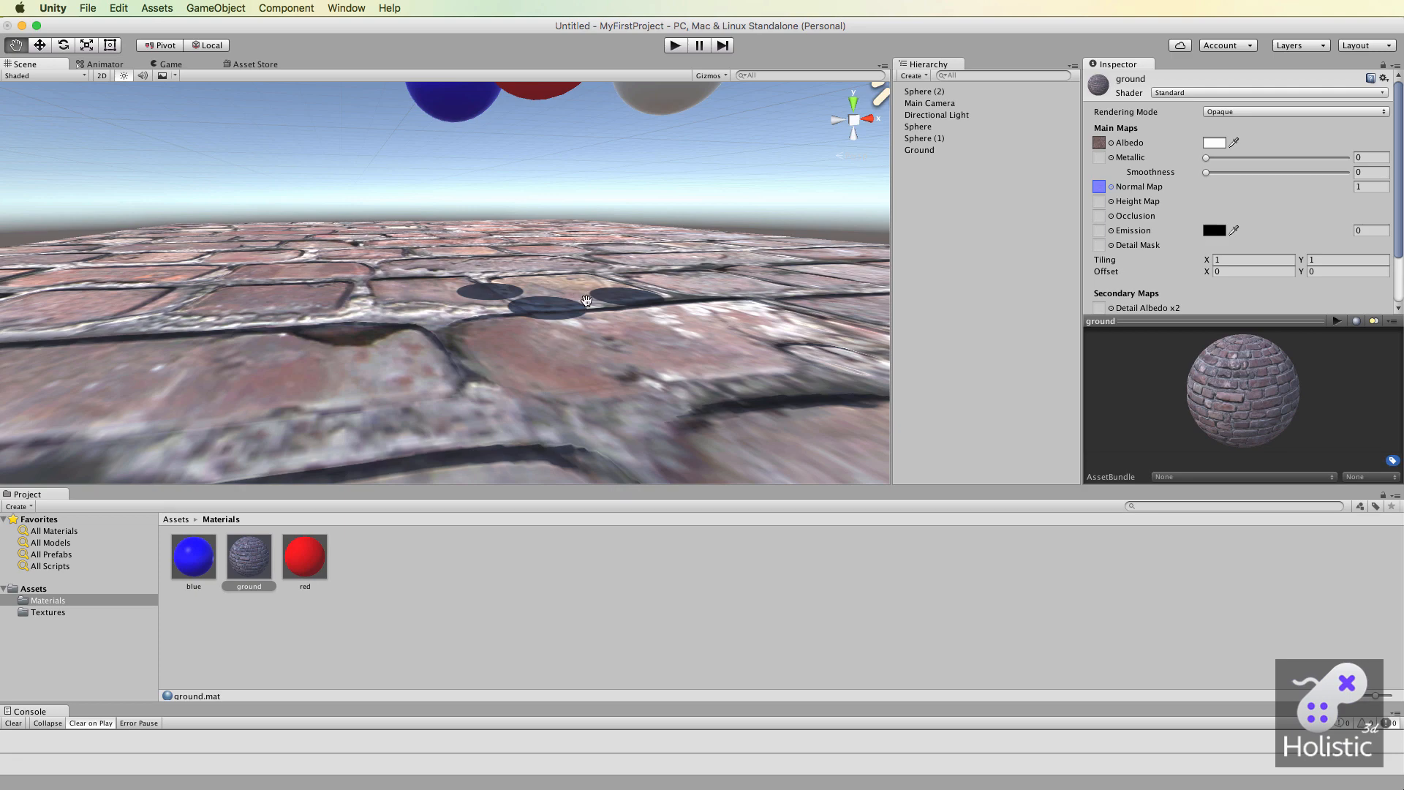
left_click_drag(573, 252, 618, 389, "alt")
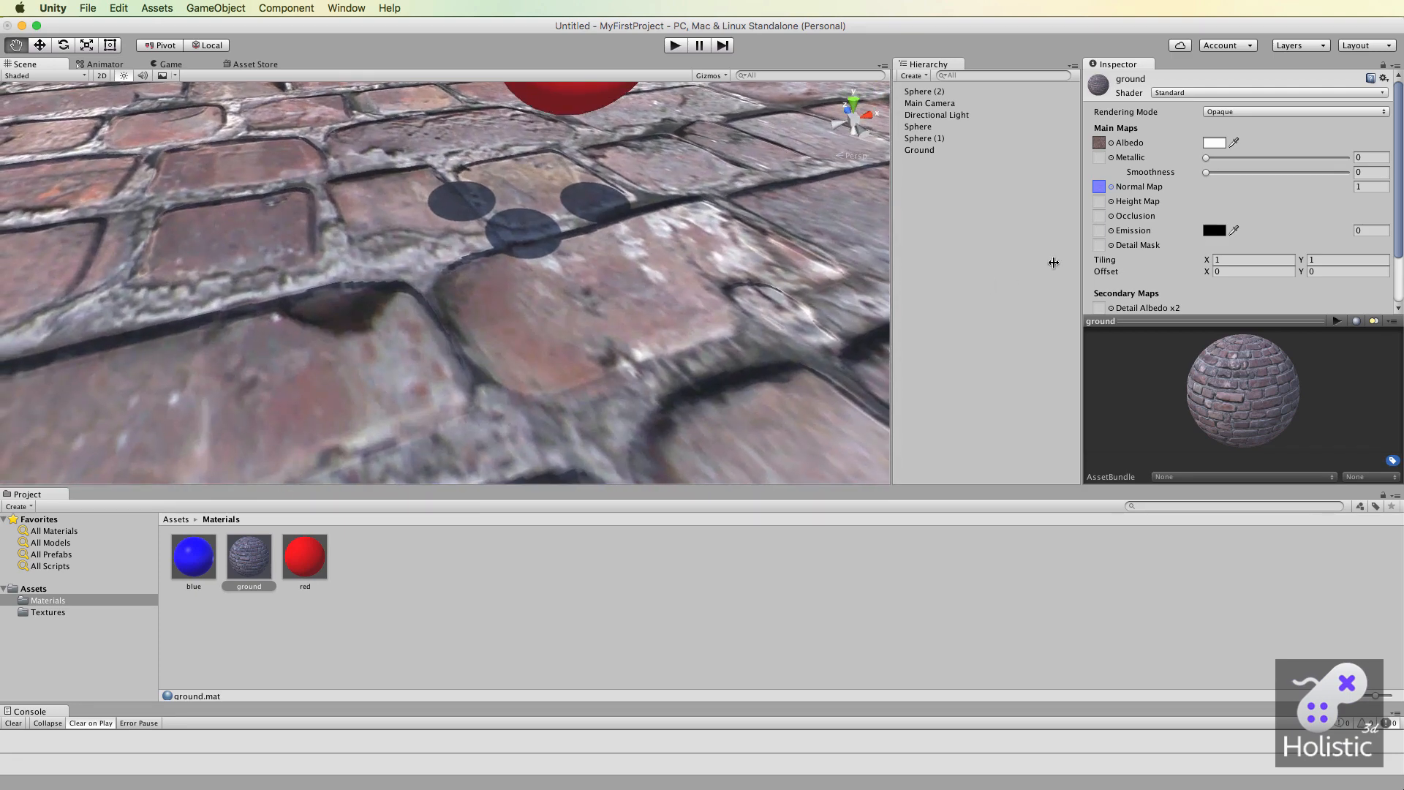
left_click(1142, 204)
left_click(1110, 202)
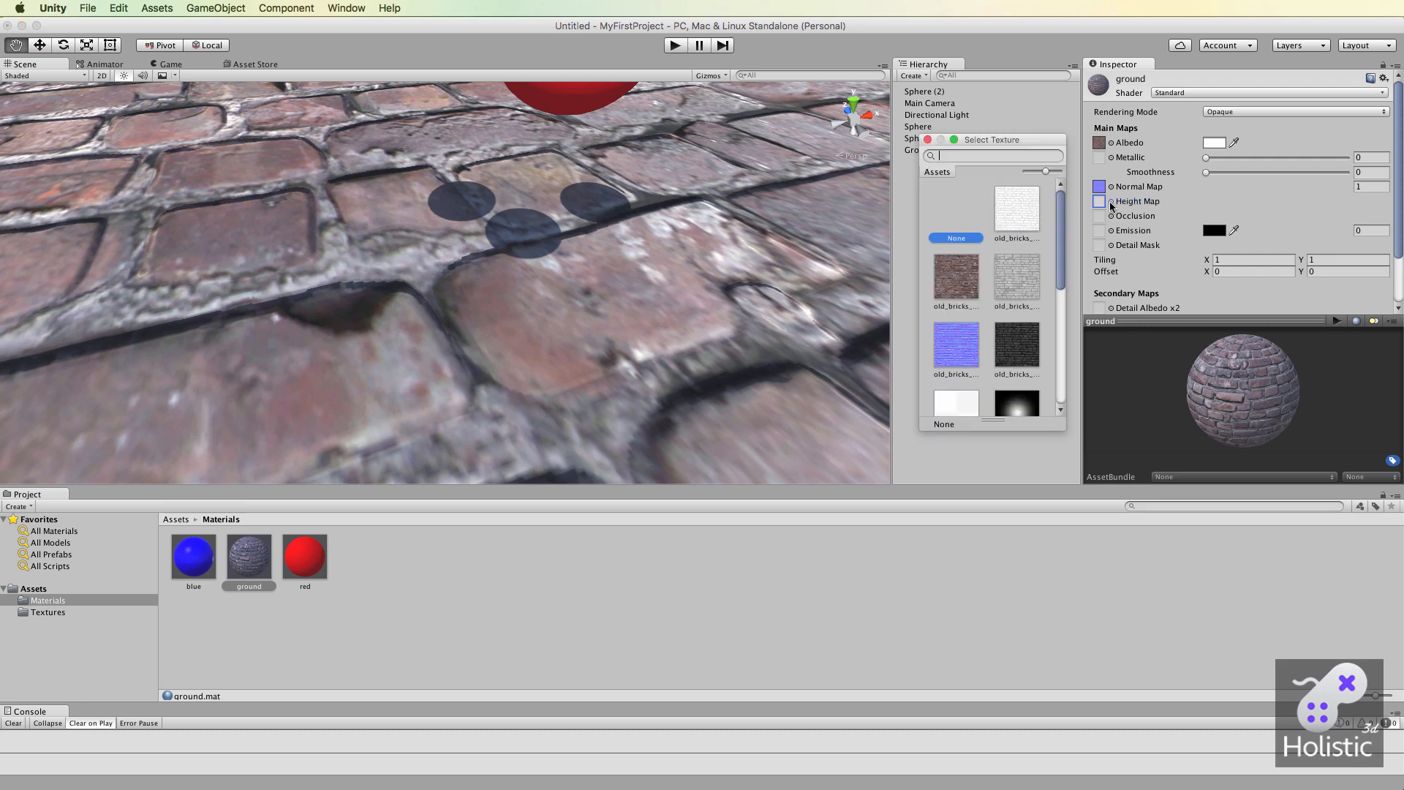
left_click(1019, 276)
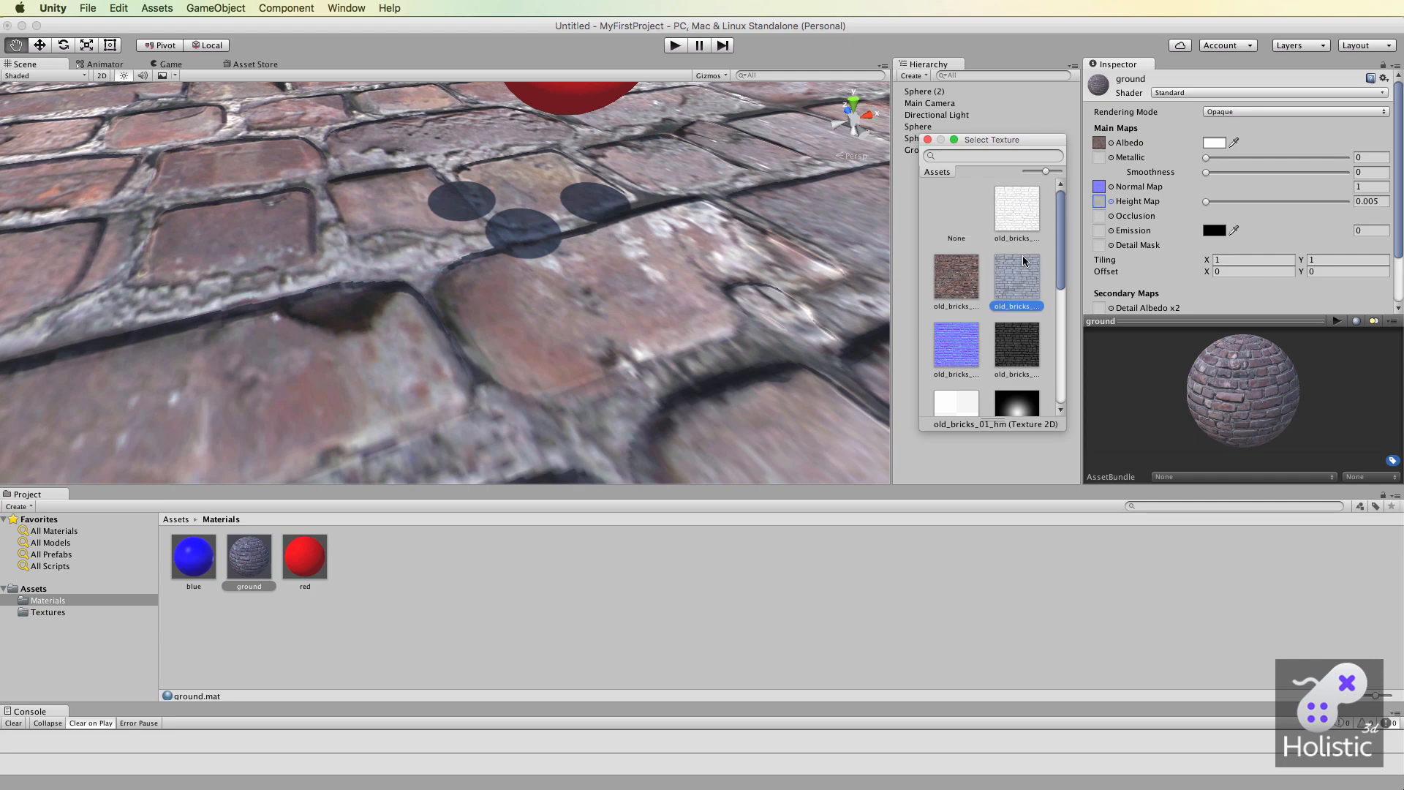
left_click(927, 140)
Raise the ground material's height map strength to 0.08.
mouse_move(740, 346)
left_mouse_down("alt")
mouse_move(735, 228)
mouse_move(745, 311)
mouse_move(695, 226)
mouse_move(739, 278)
mouse_move(746, 344)
mouse_move(775, 348)
mouse_move(753, 278)
mouse_move(764, 329)
mouse_move(744, 299)
mouse_move(762, 327)
left_mouse_up("alt")
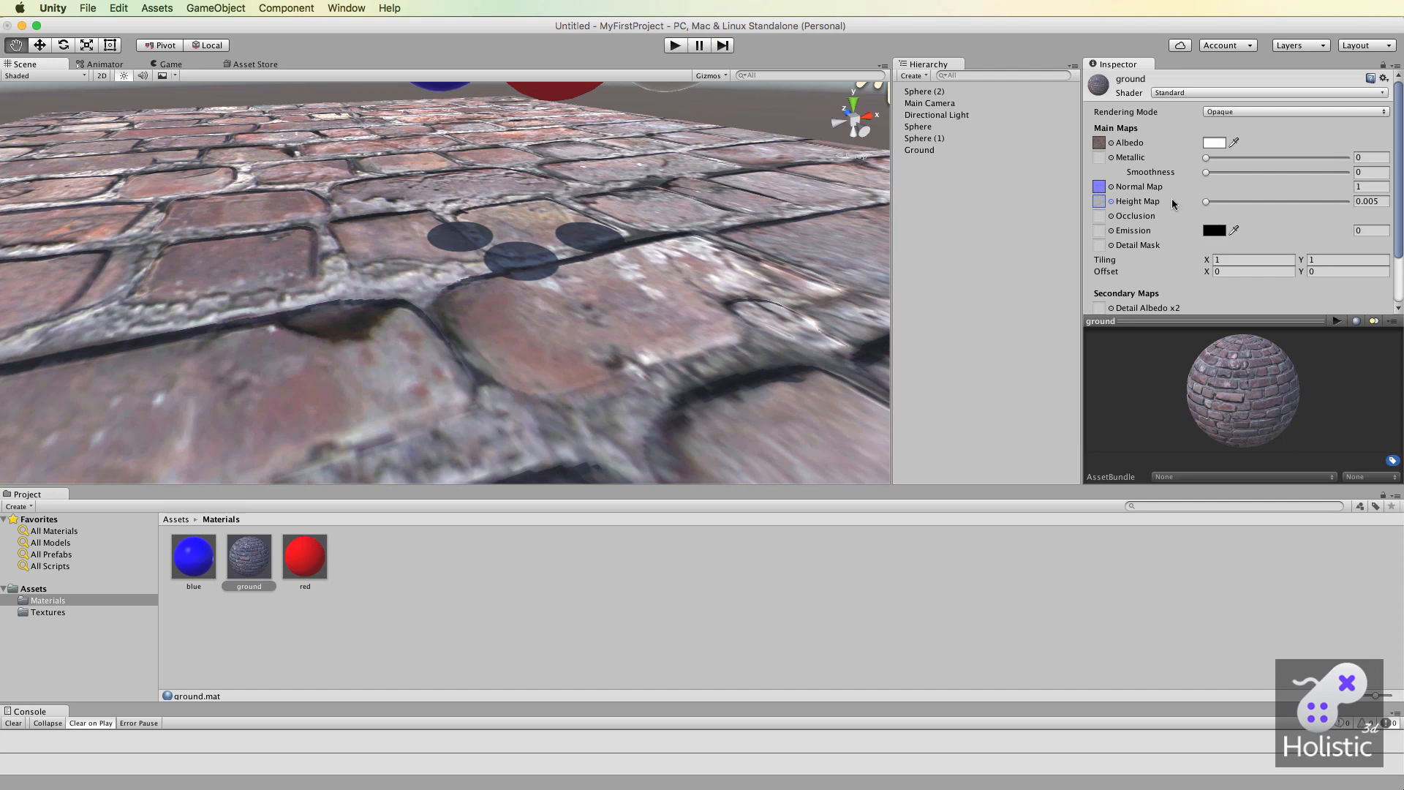
left_click_drag(1205, 202, 1356, 213)
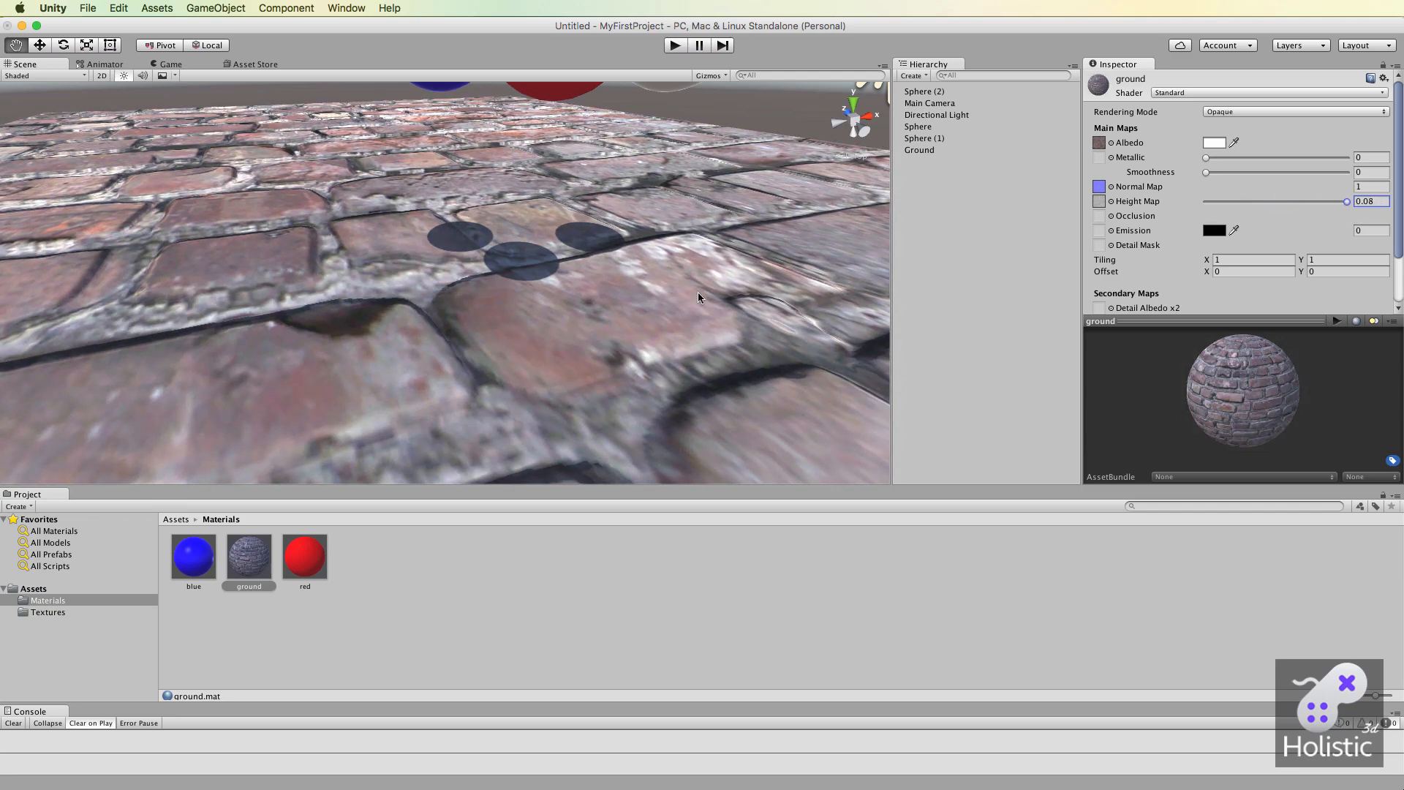
left_click_drag(650, 297, 606, 275, "alt")
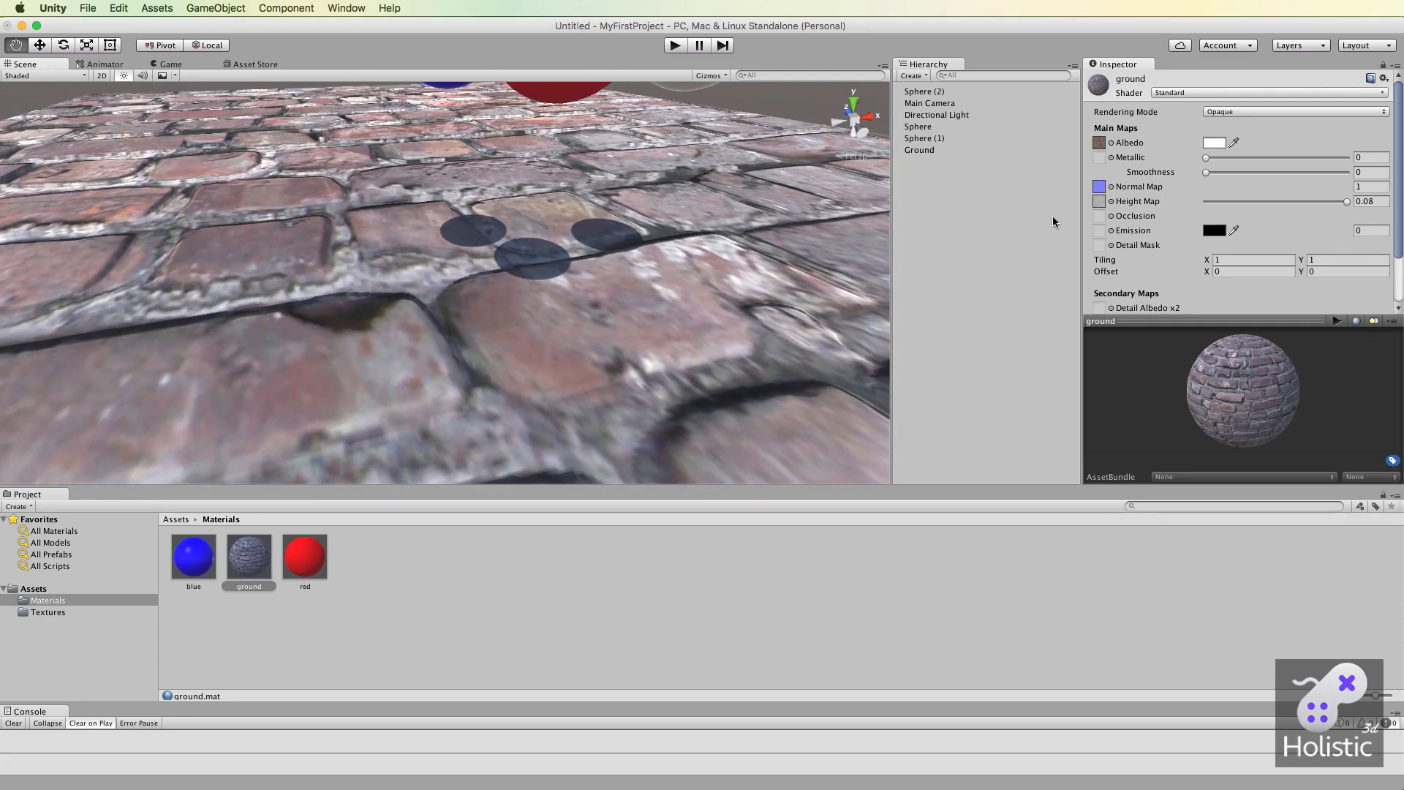
mouse_move(1347, 201)
left_mouse_down()
mouse_move(1231, 204)
mouse_move(1347, 203)
left_mouse_up()
Examine the brick relief at full height map strength from a grazing angle, from directly above and from farther away.
left_click_drag(710, 276, 659, 213, "alt")
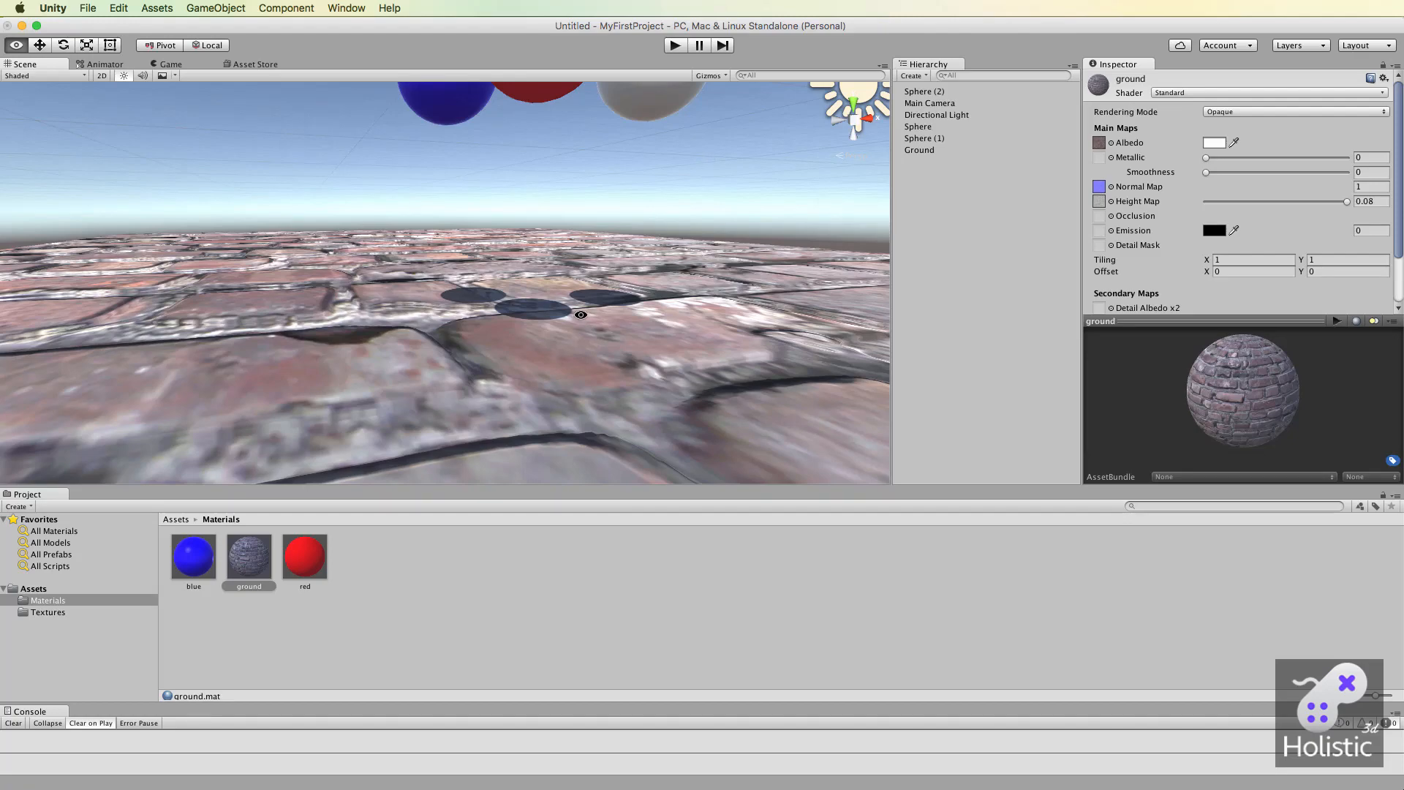
left_click_drag(580, 315, 578, 372, "alt")
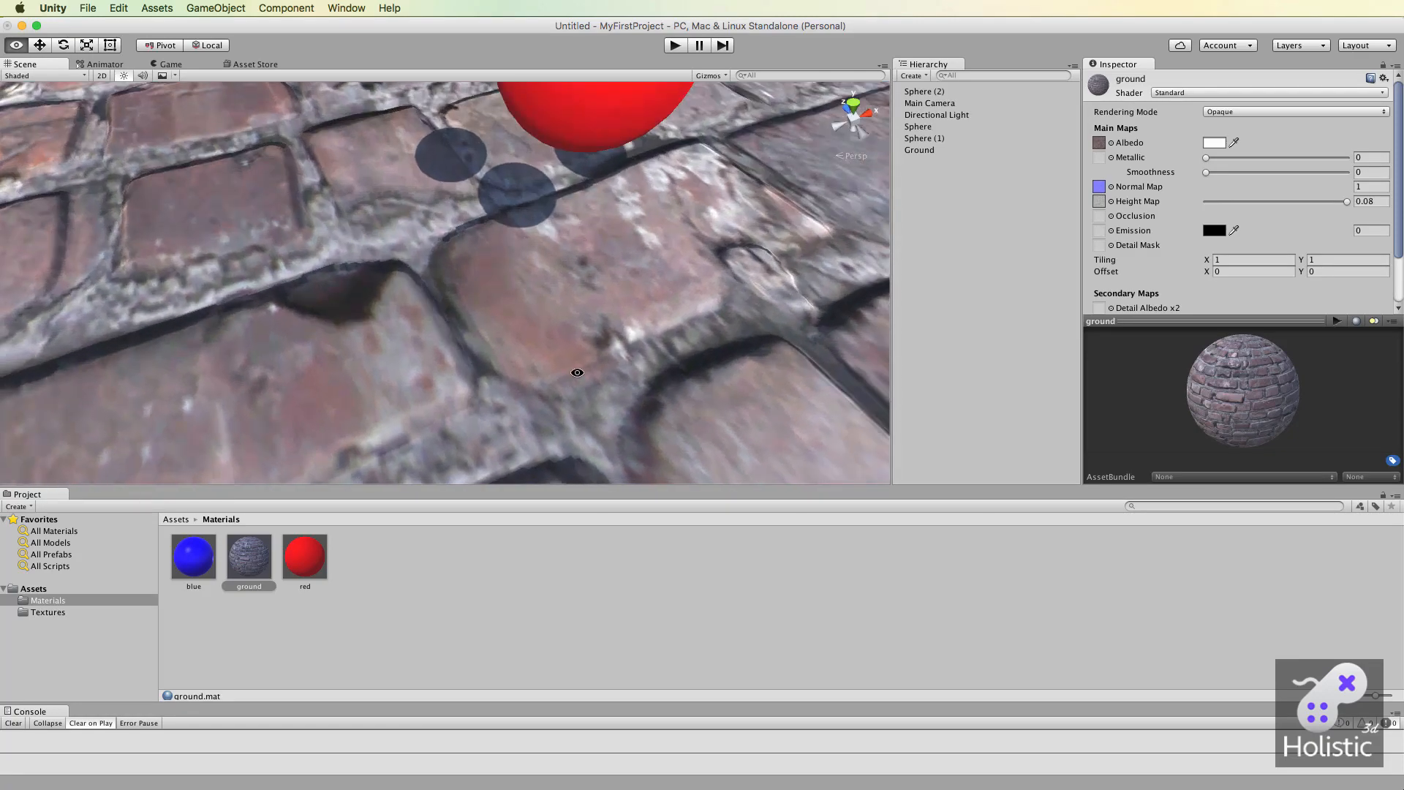
left_click_drag(563, 272, 548, 305, "alt")
scroll(548, 305, "down", 10)
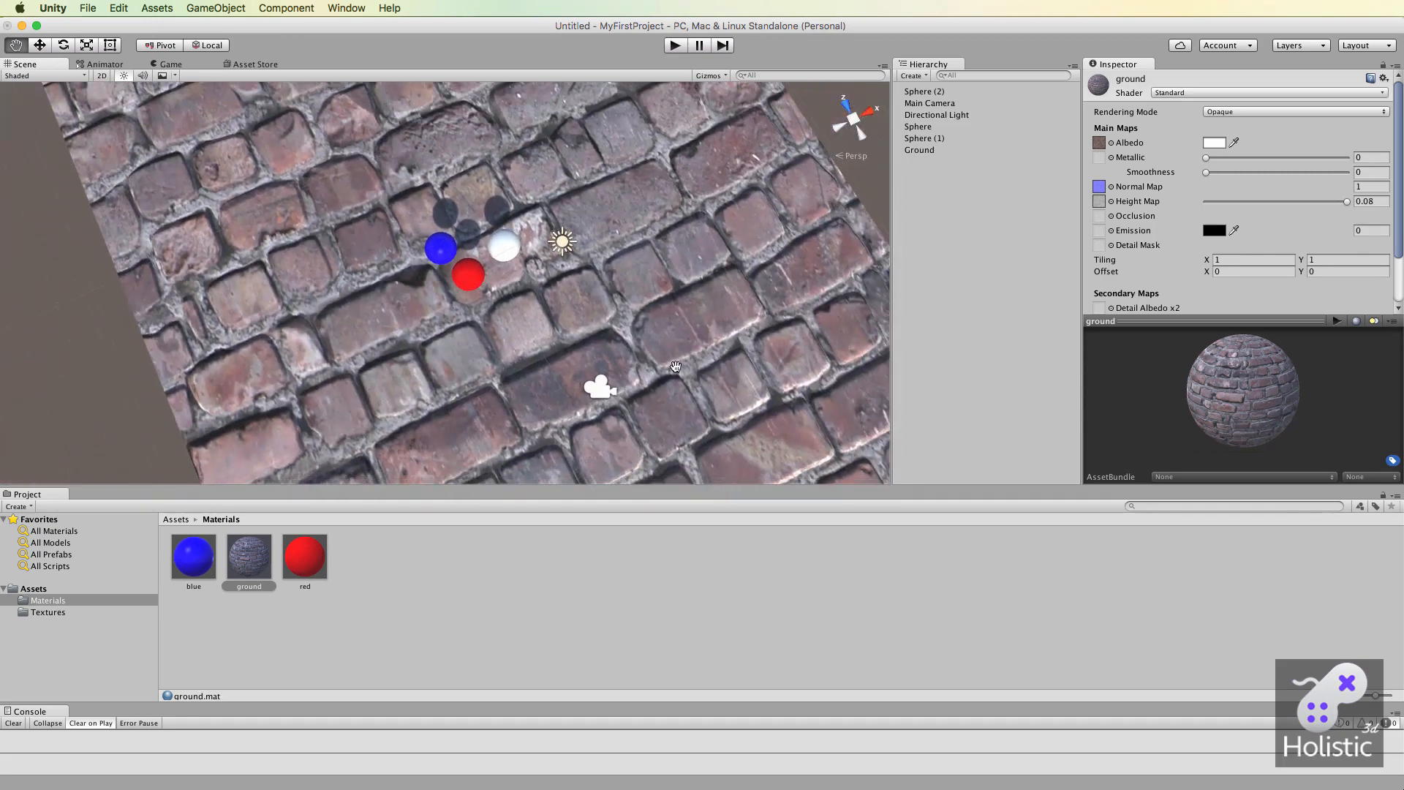
scroll(668, 364, "up", 8)
left_click_drag(668, 365, 724, 355, "alt")
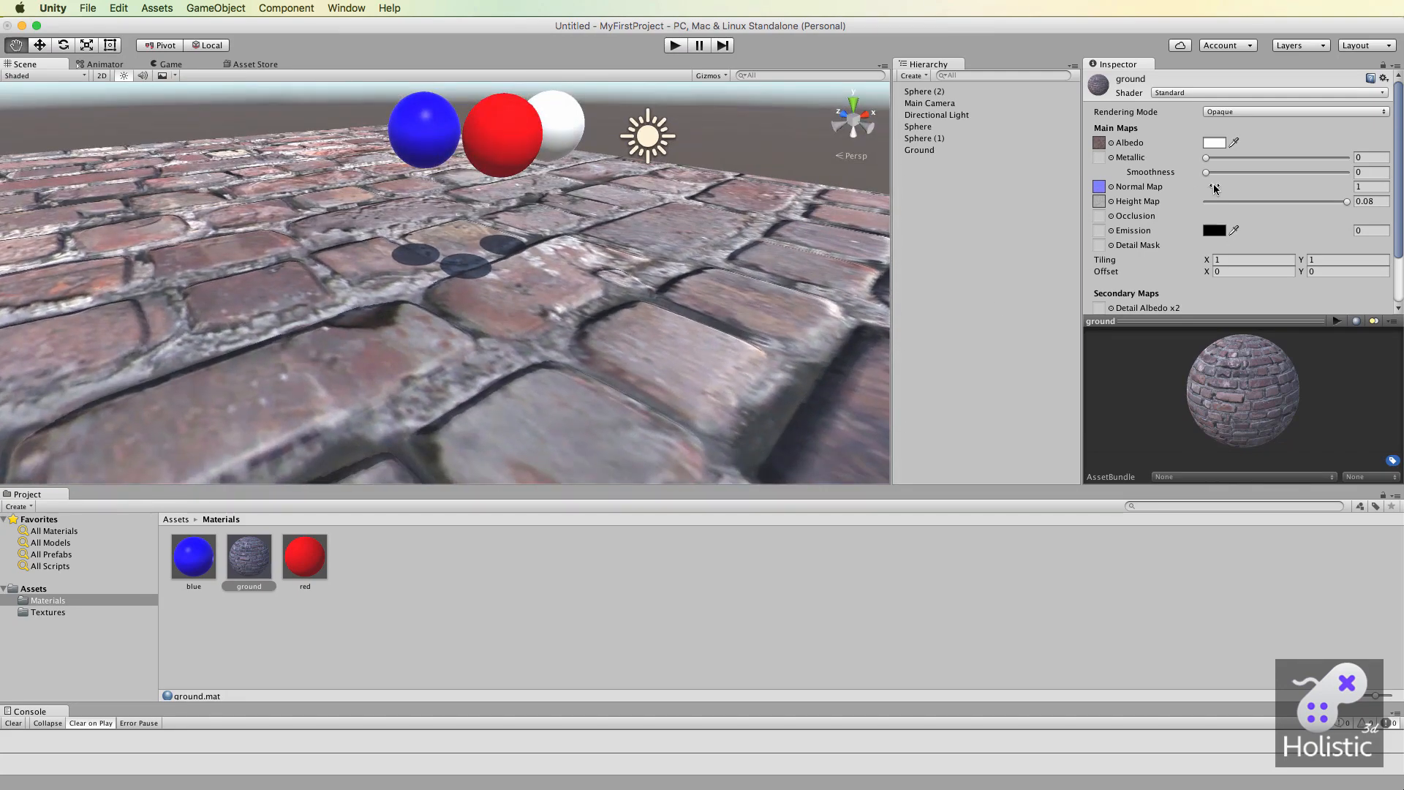
left_click_drag(1347, 203, 1381, 200)
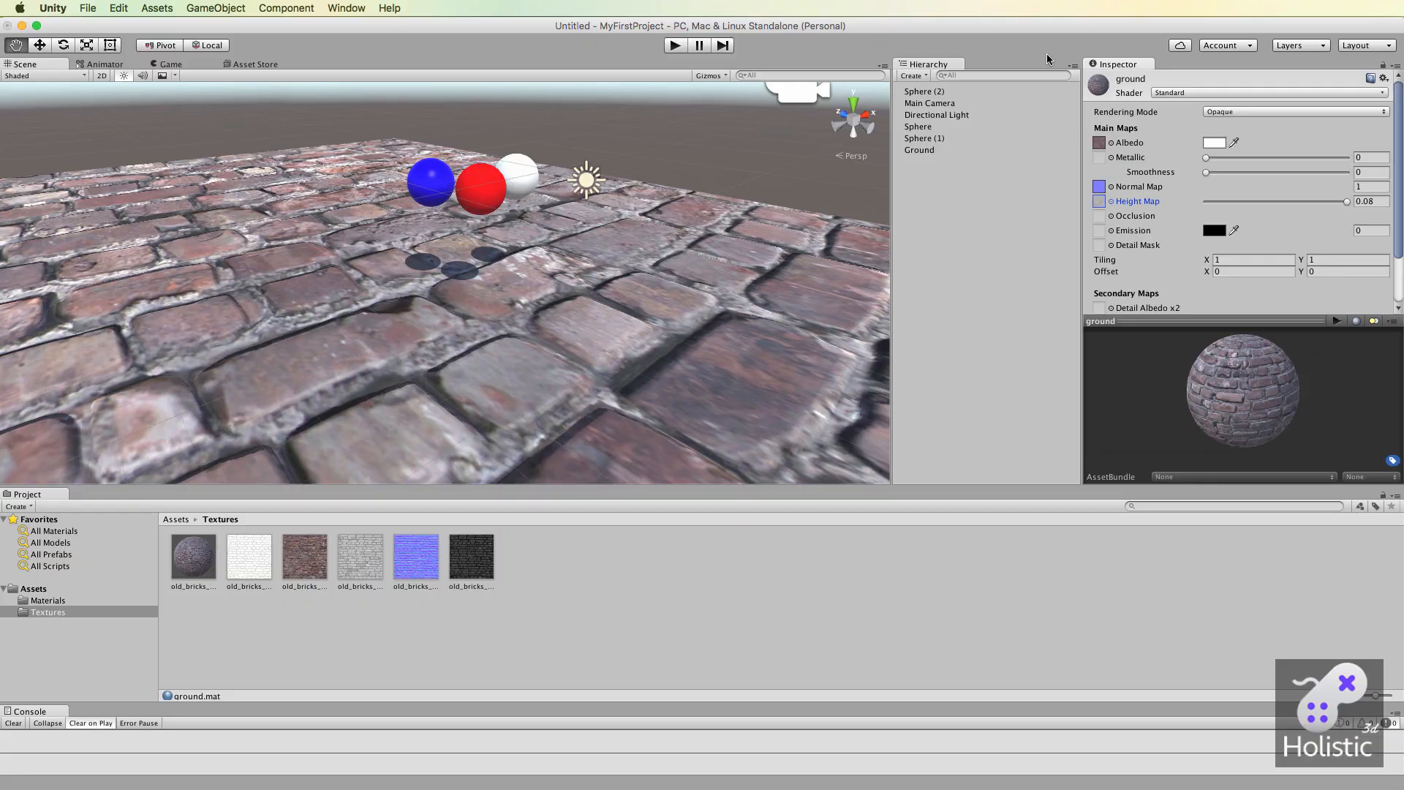
Select the old_bricks_01_ao texture and examine its preview at an enlarged size.
scroll(1182, 209, "down", 1)
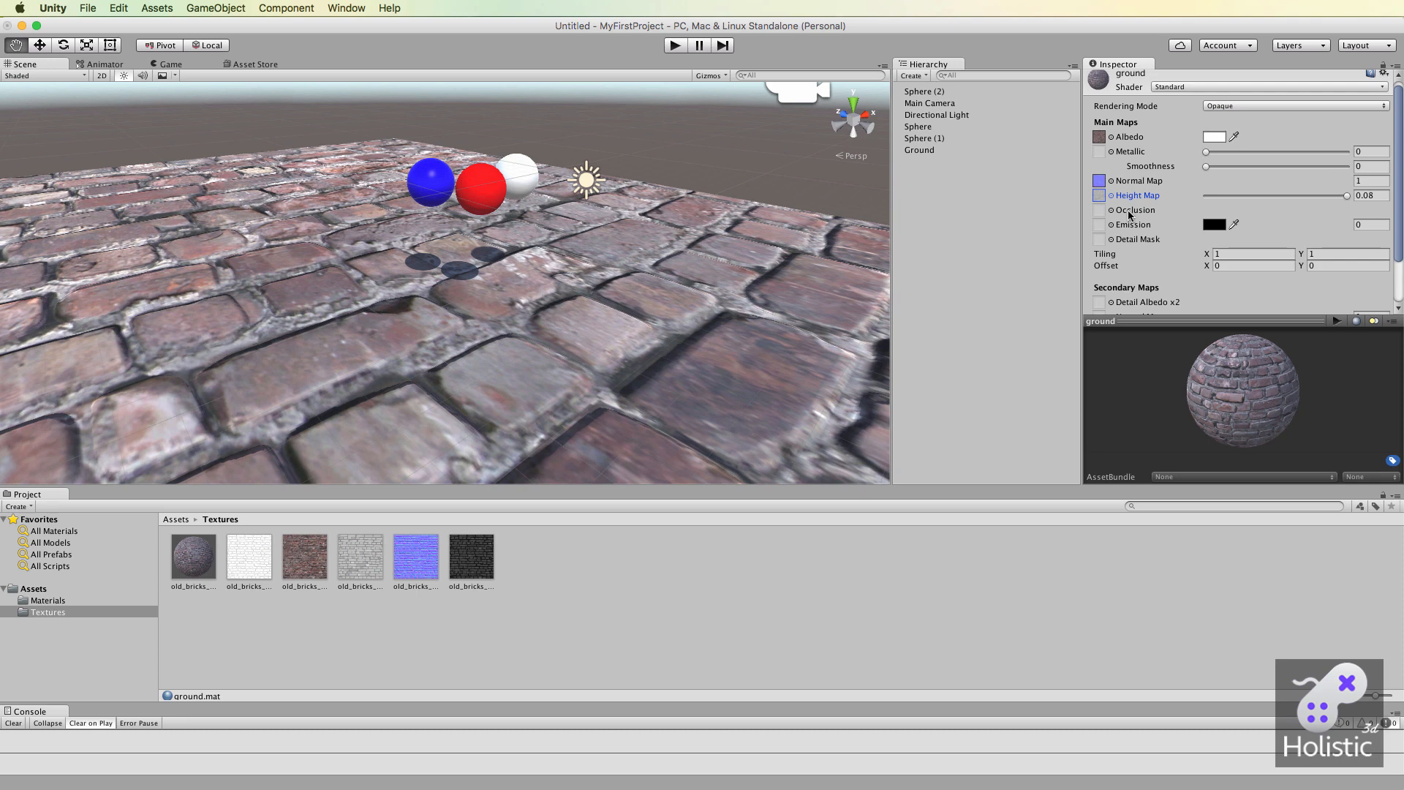
left_click(257, 561)
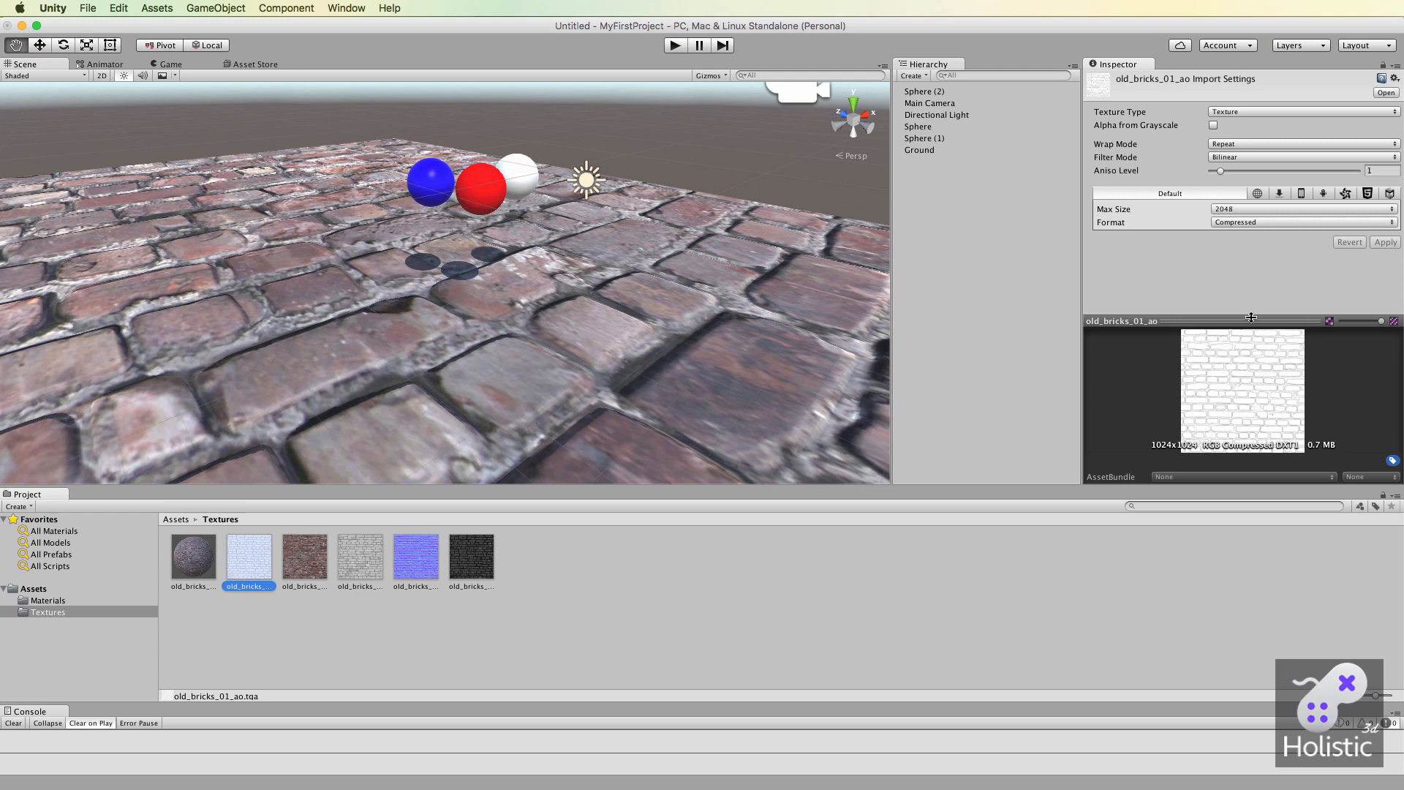
left_click_drag(1251, 317, 1252, 217)
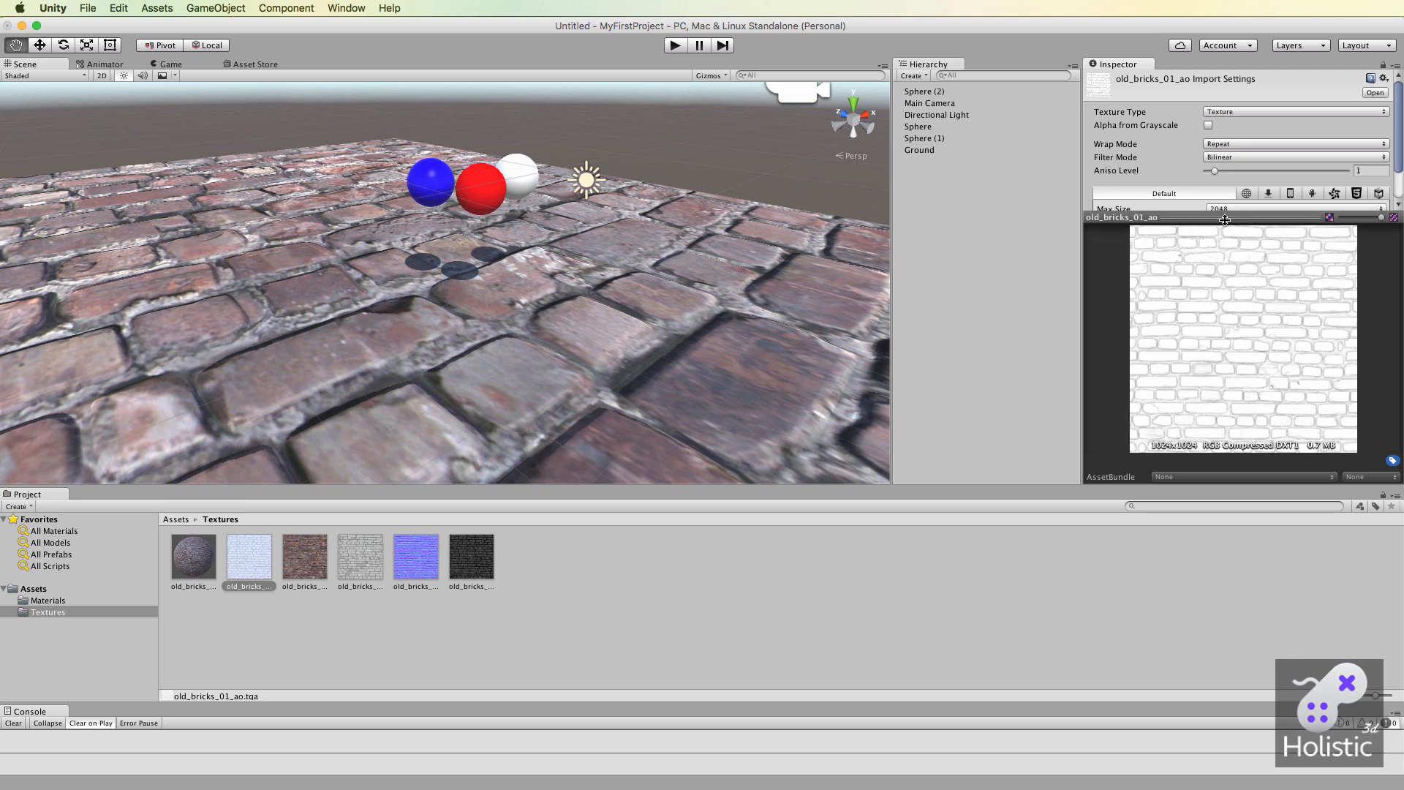
left_click_drag(1222, 216, 1226, 334)
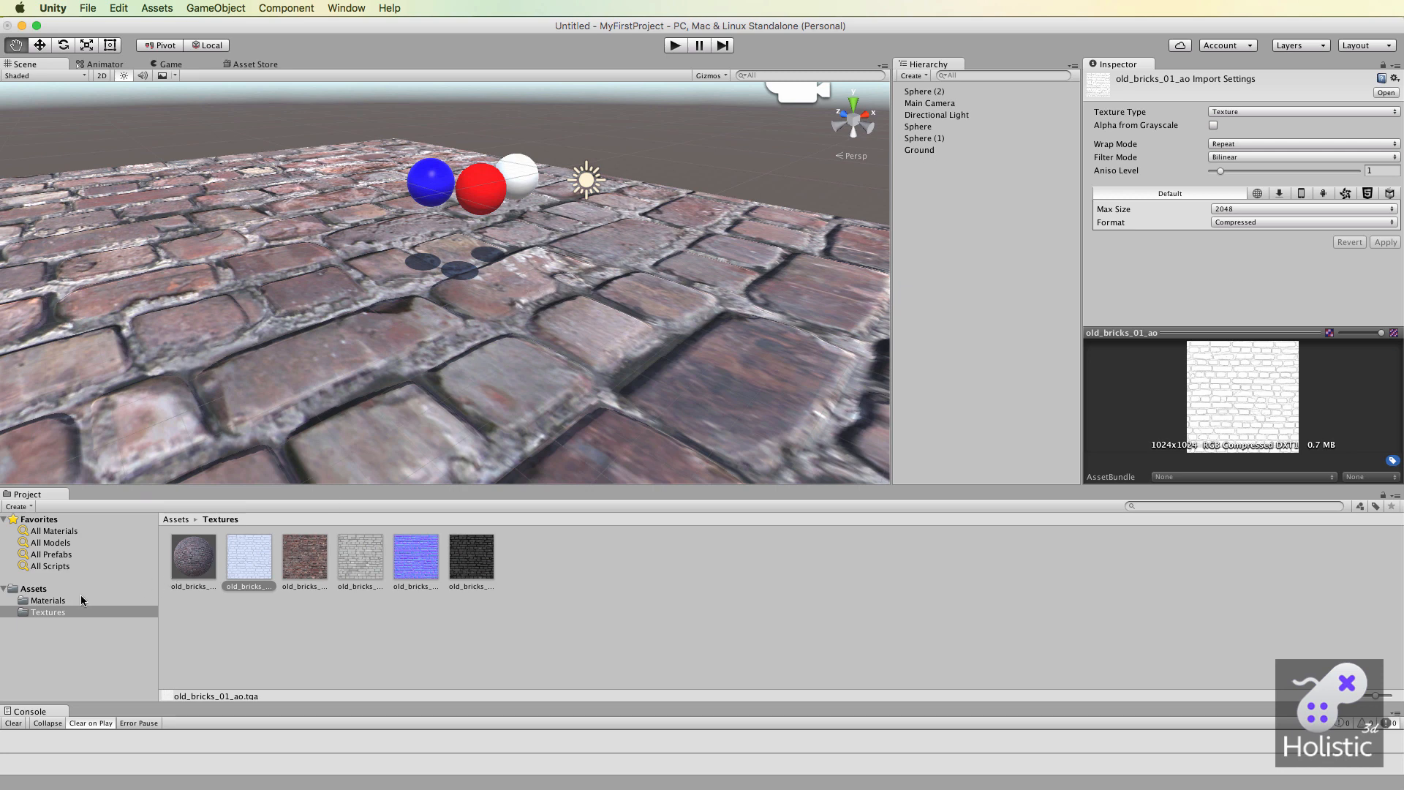
Set the ground material's occlusion map to old_bricks_01_ao and compare its strength at 0 and at 1.
left_click(48, 600)
left_click(249, 558)
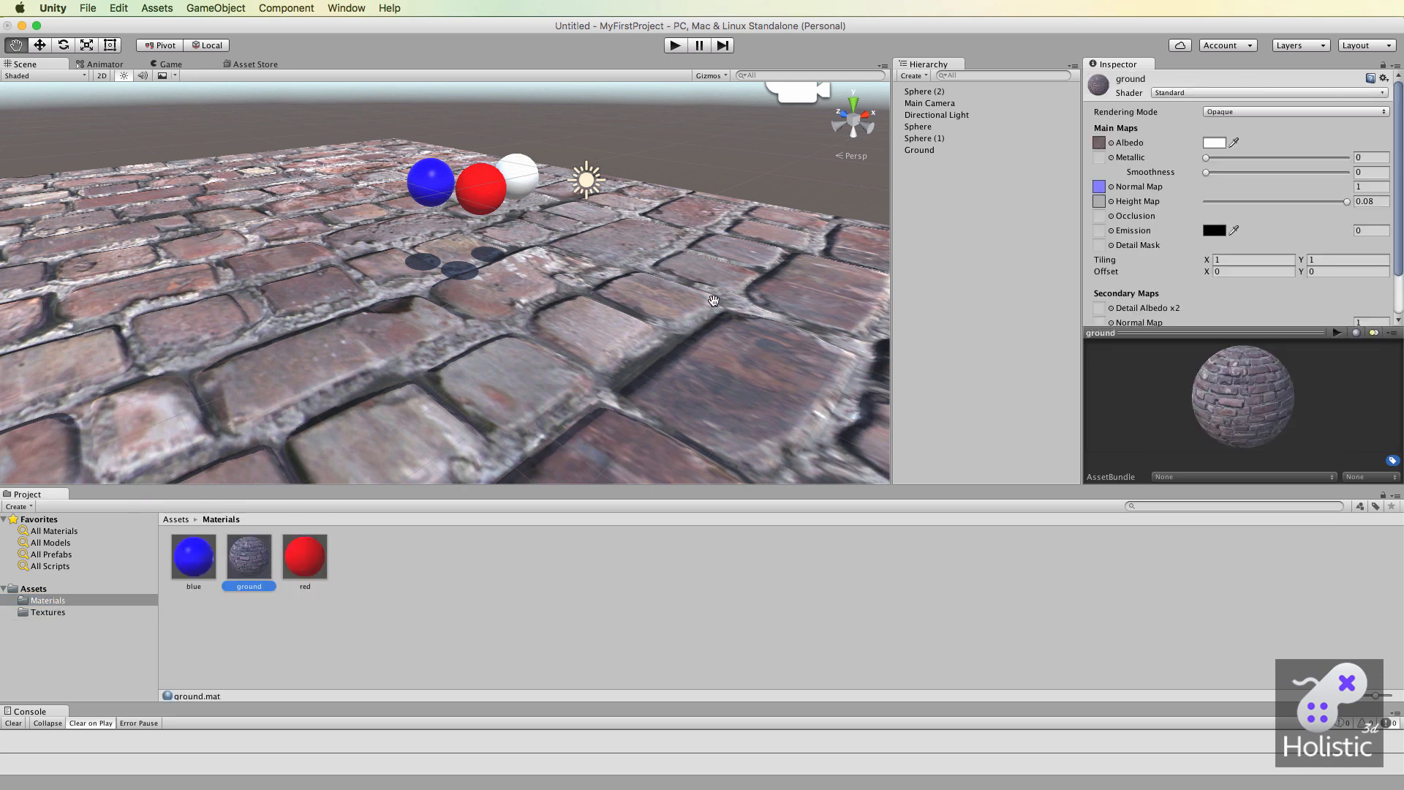
left_click(1112, 217)
left_click(1020, 213)
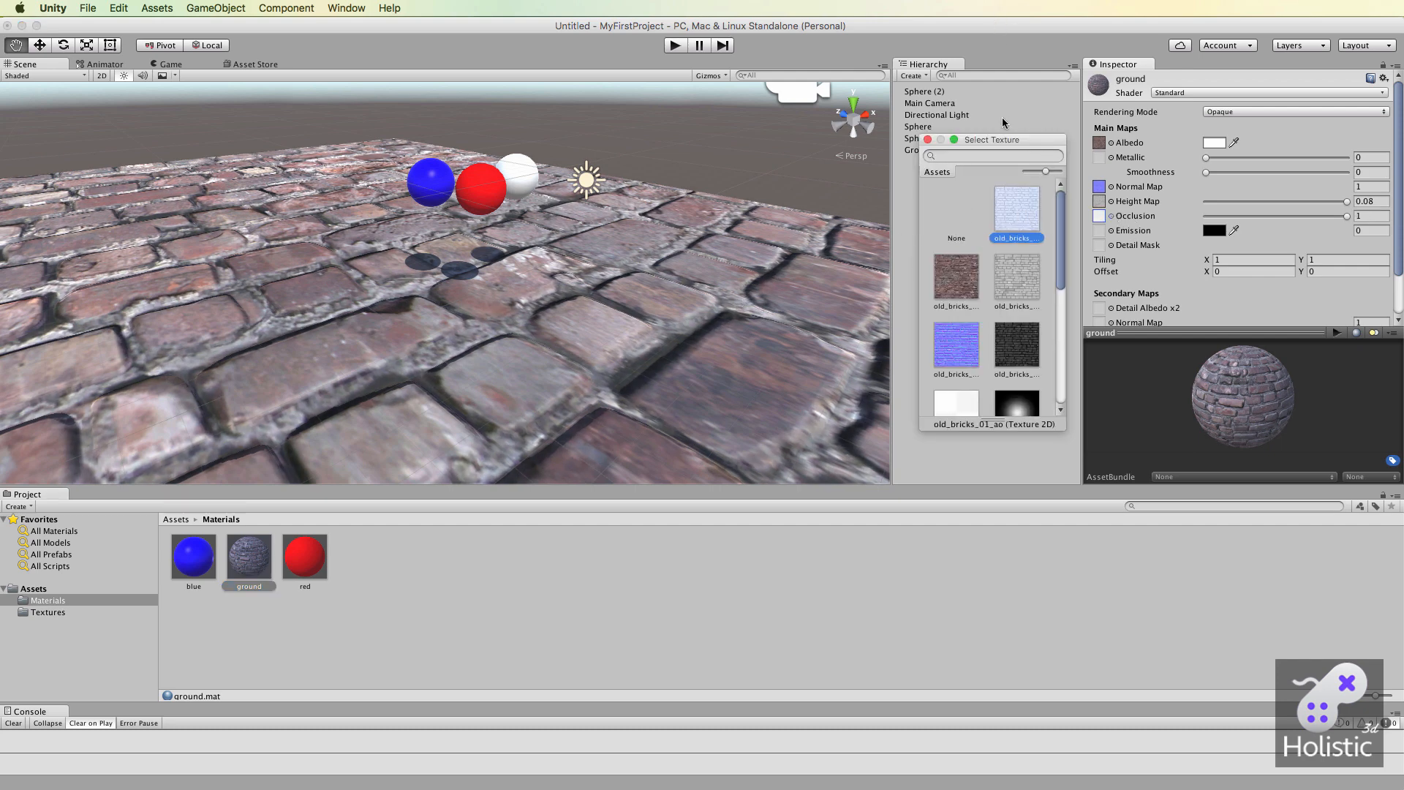
left_click(927, 139)
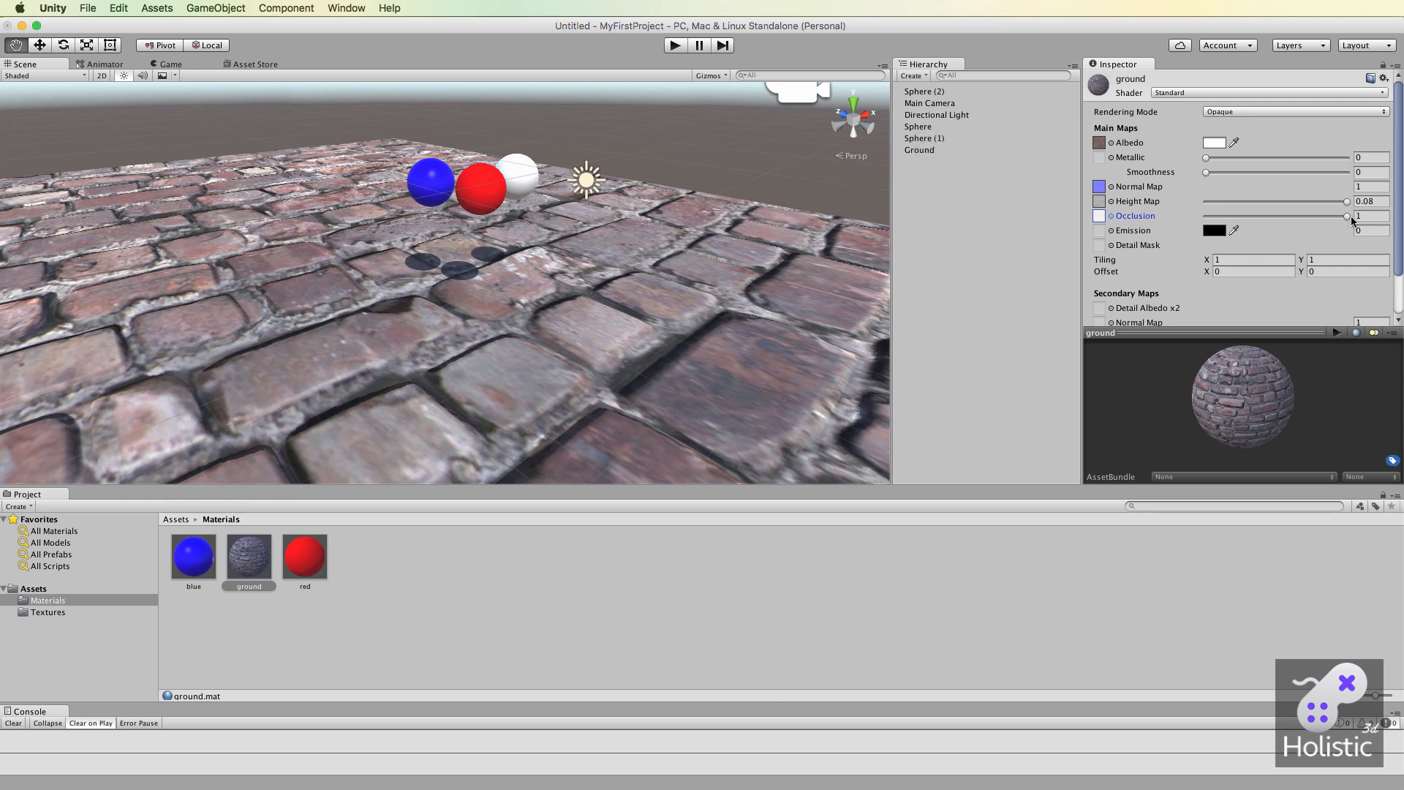
left_click_drag(1350, 217, 1195, 223)
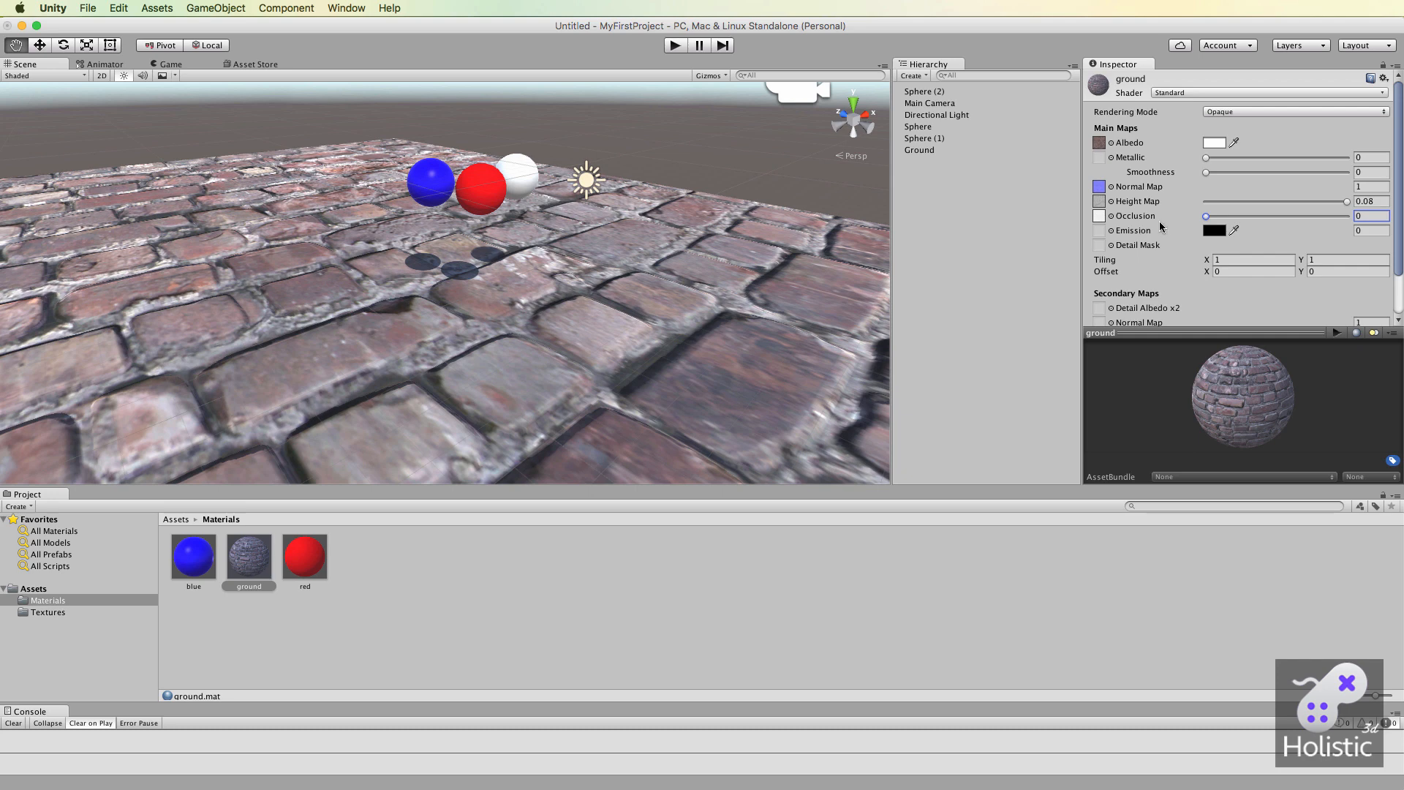
left_click_drag(1206, 217, 1365, 221)
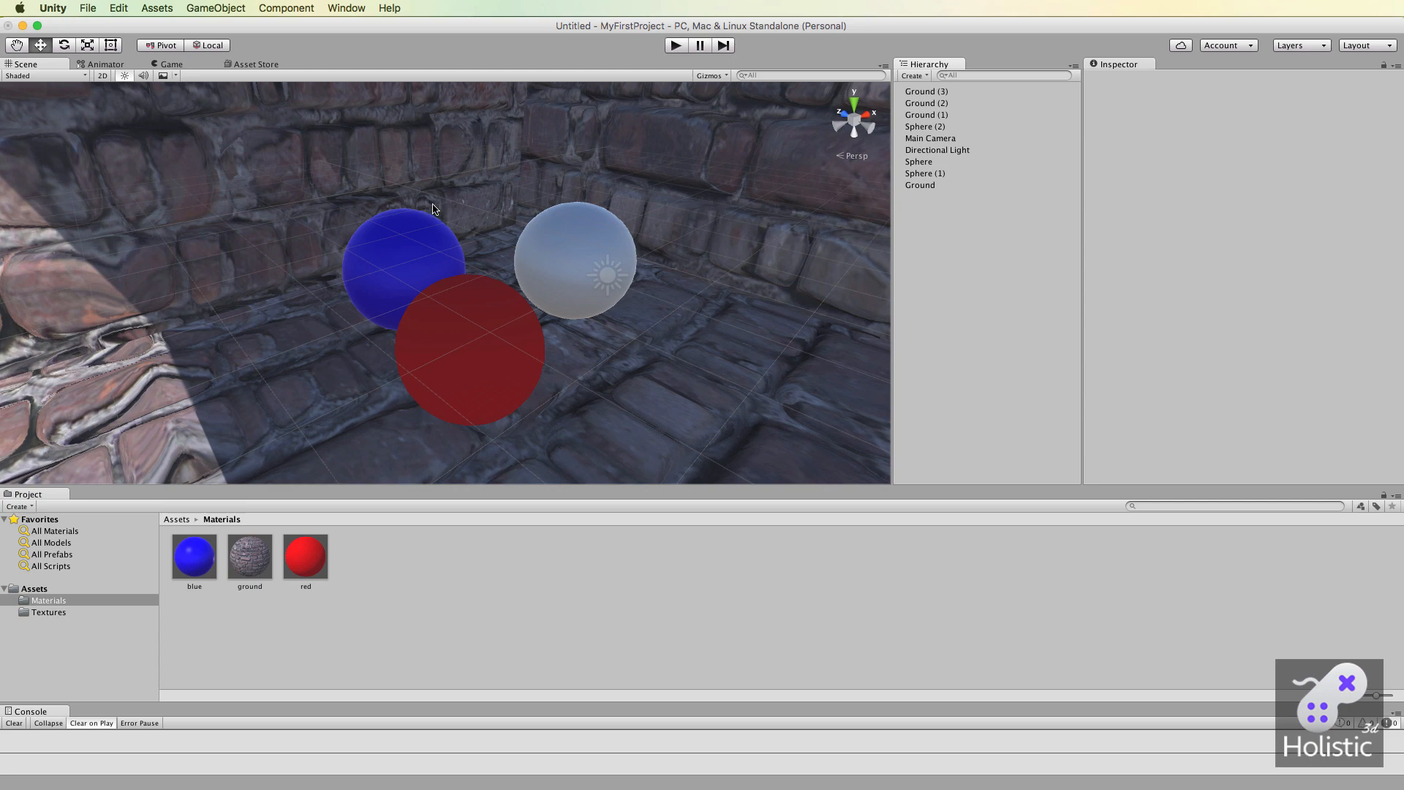
Examine the brick enclosure around the three spheres from farther out, and the shading in its shadowed corner up close.
scroll(339, 358, "down", 5)
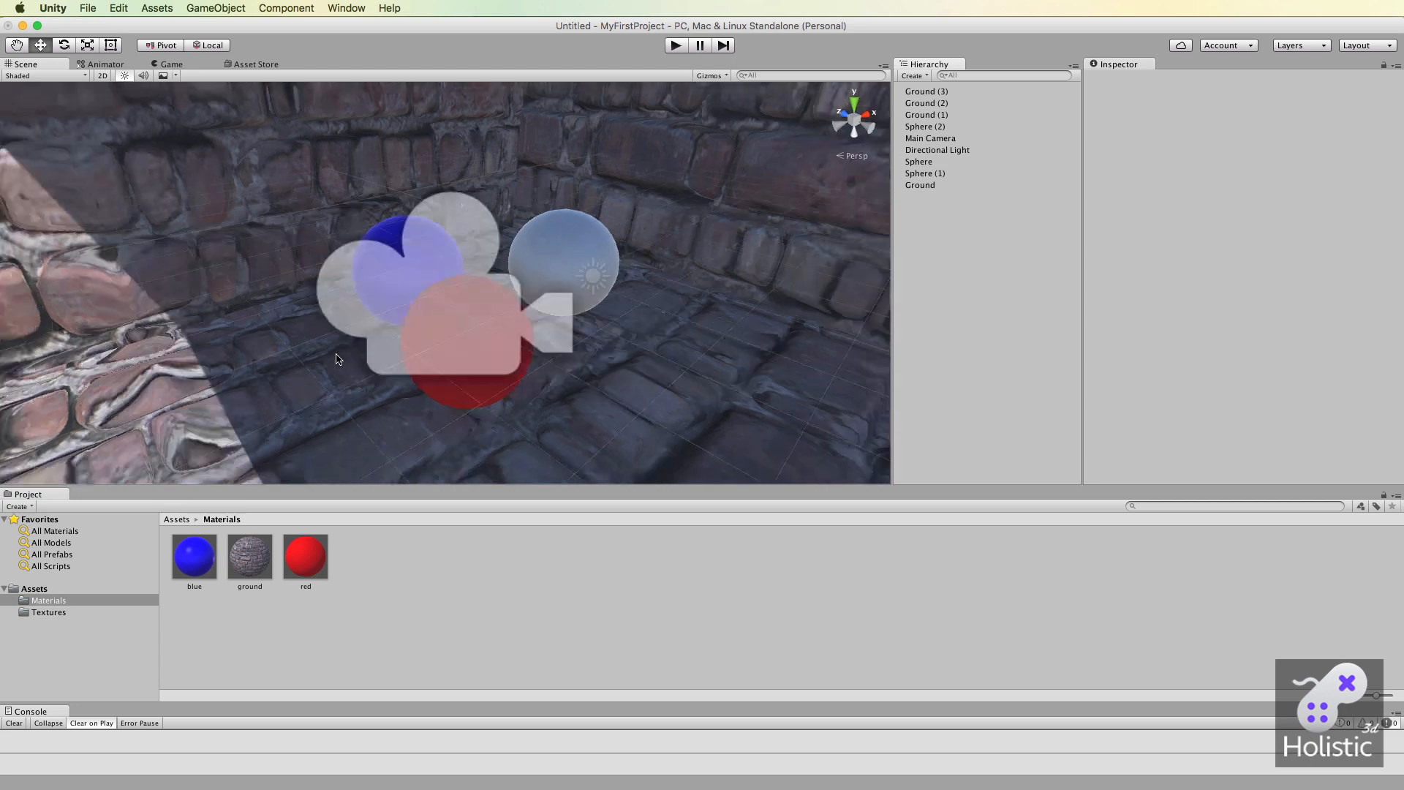
scroll(338, 358, "down", 10)
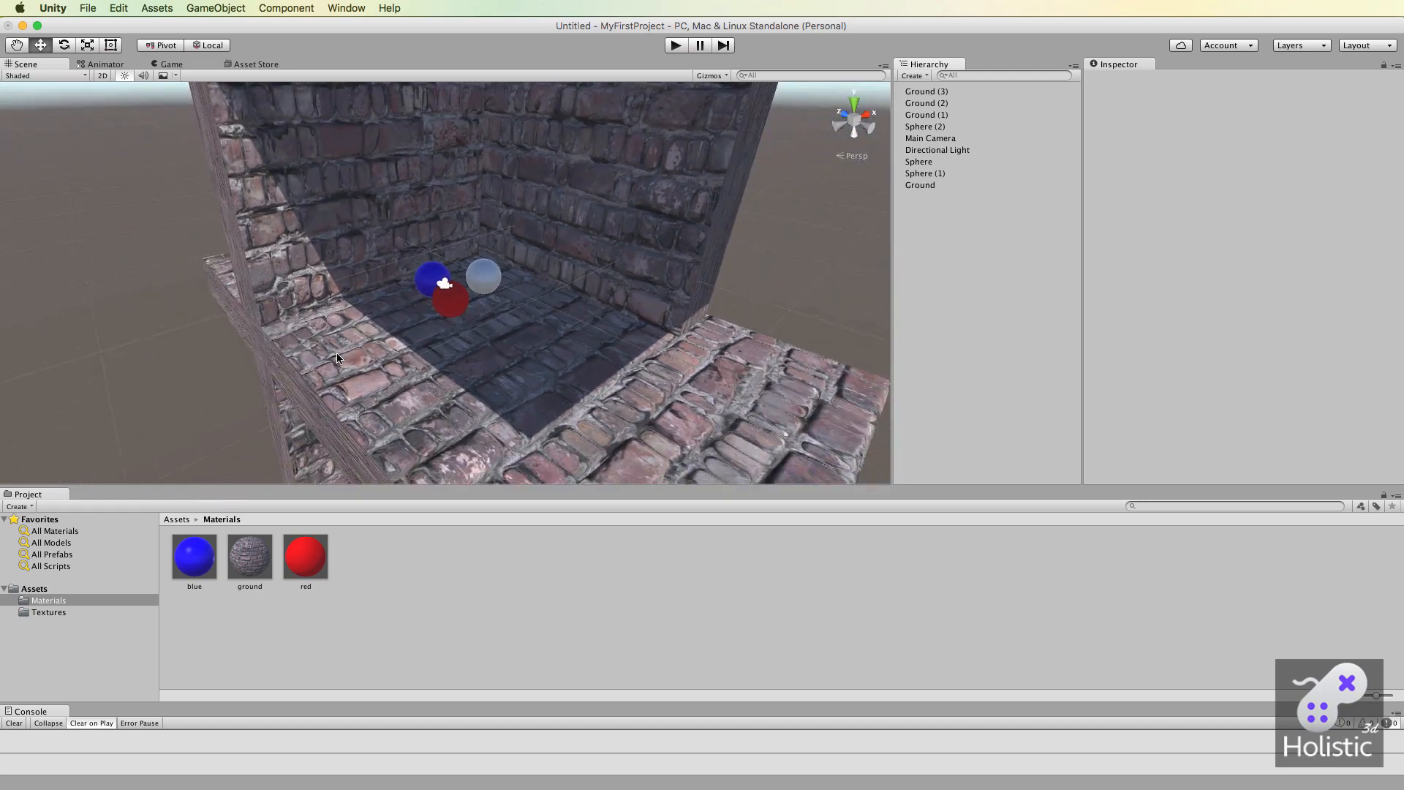
scroll(339, 358, "down", 5)
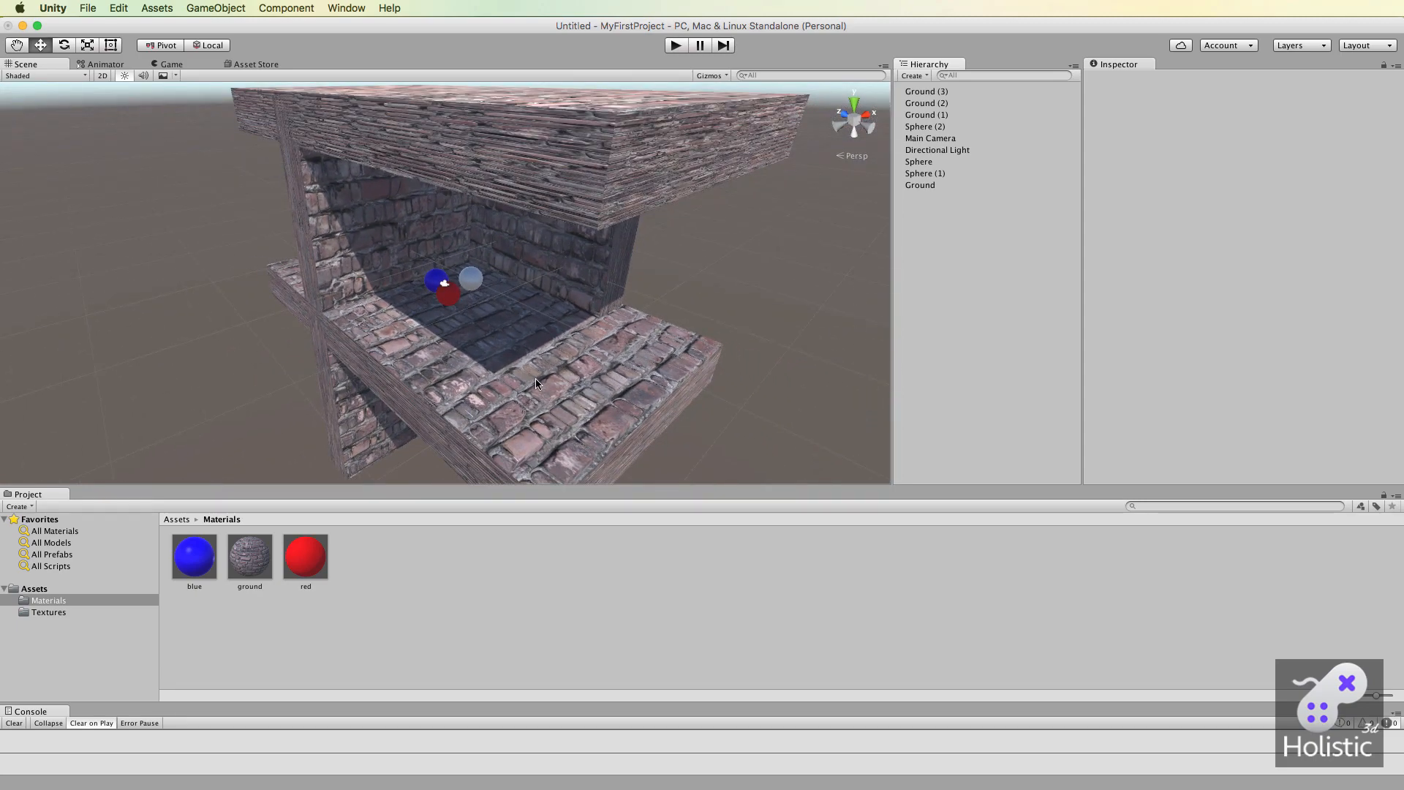
scroll(561, 334, "up", 3)
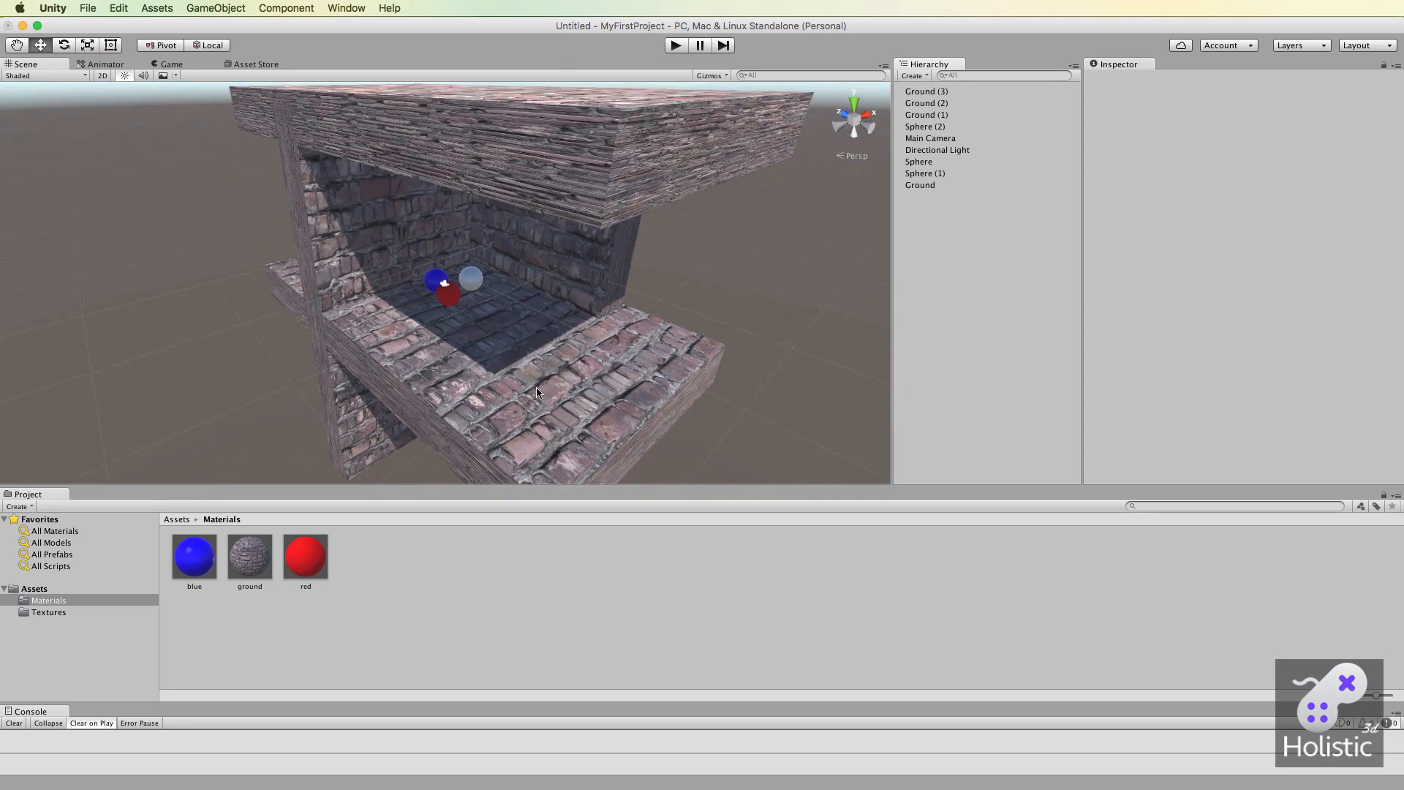
scroll(537, 389, "up", 6)
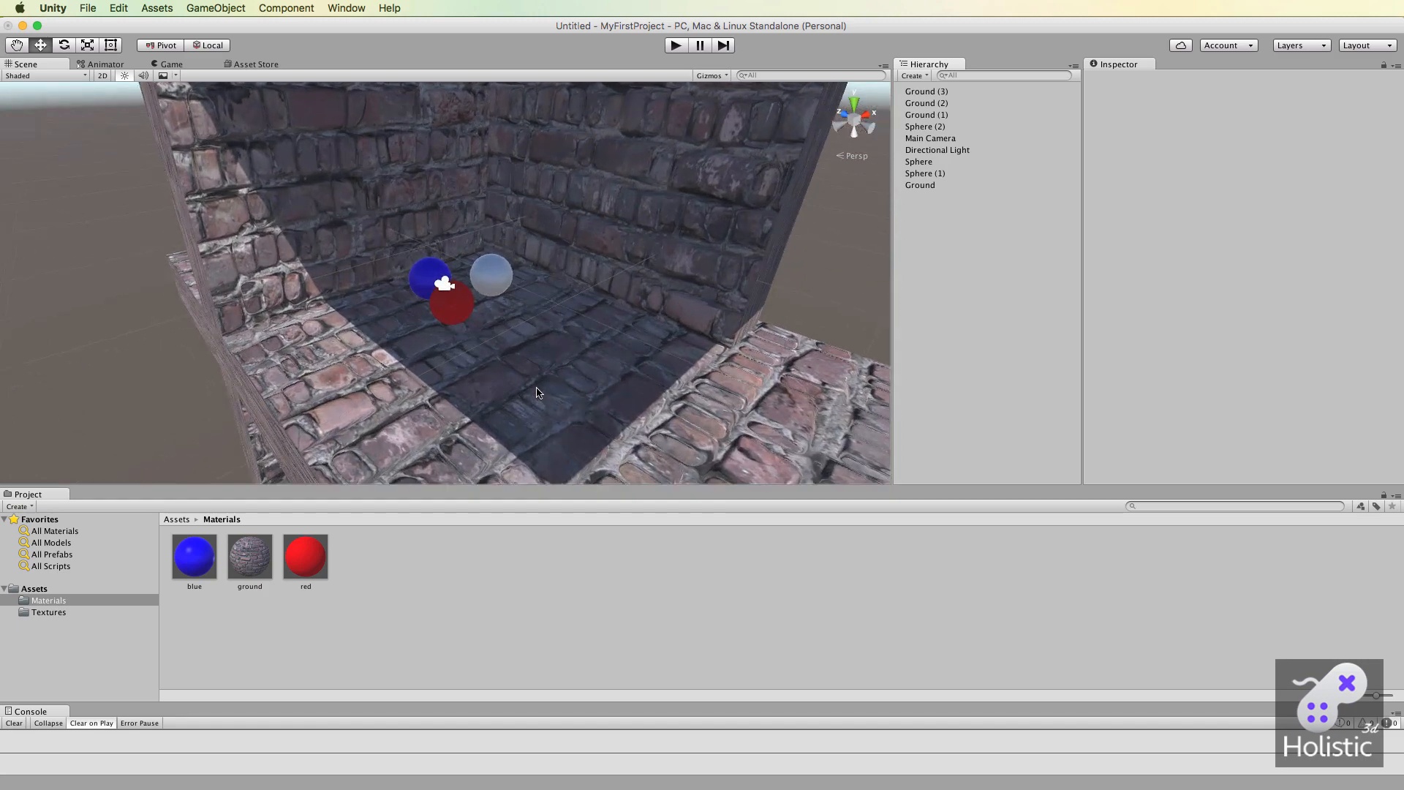
scroll(537, 393, "up", 2)
scroll(537, 393, "up", 1)
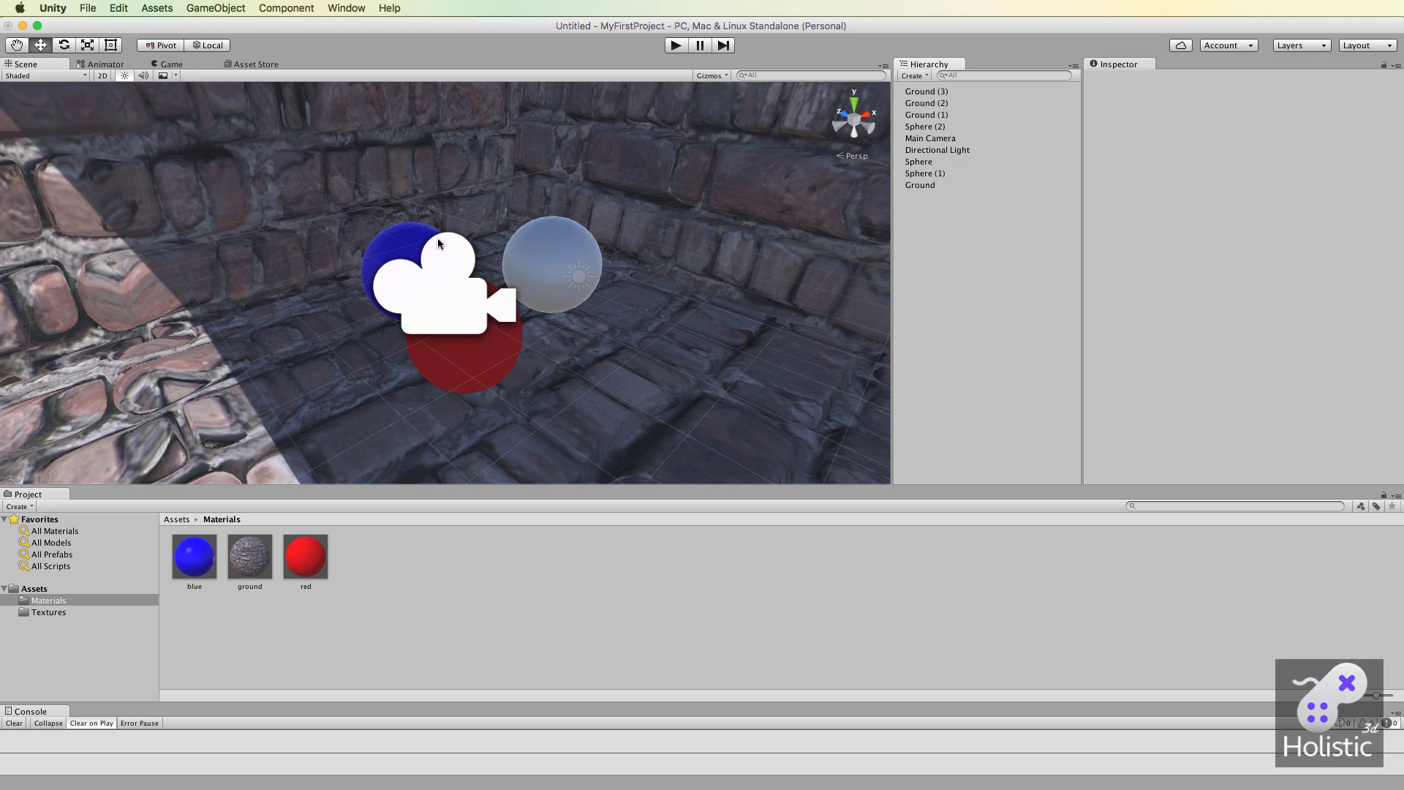
scroll(585, 378, "up", 2)
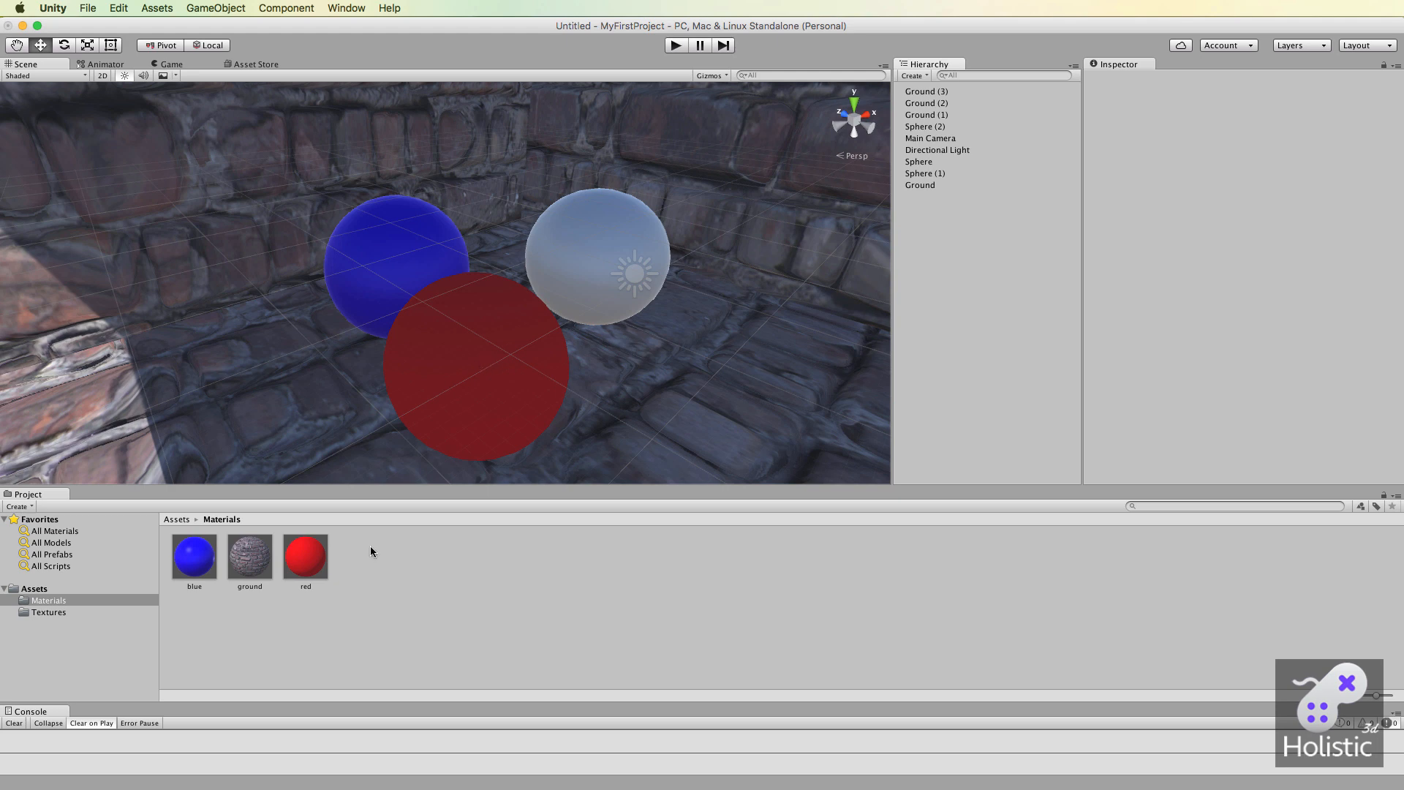
Set the red material's emission color to pure red, FF0000, with brightness 1, and close the color picker.
left_click(312, 578)
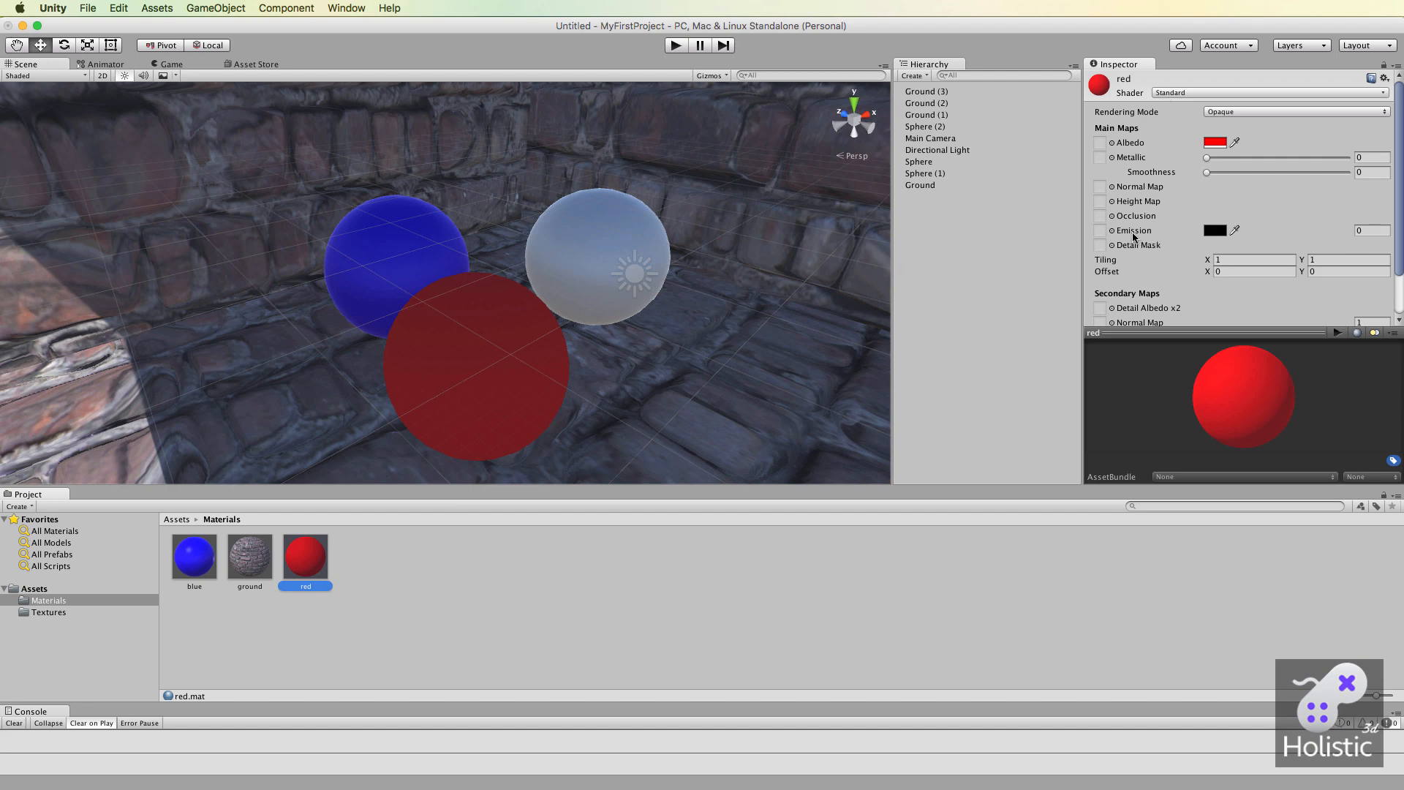
left_click(1215, 231)
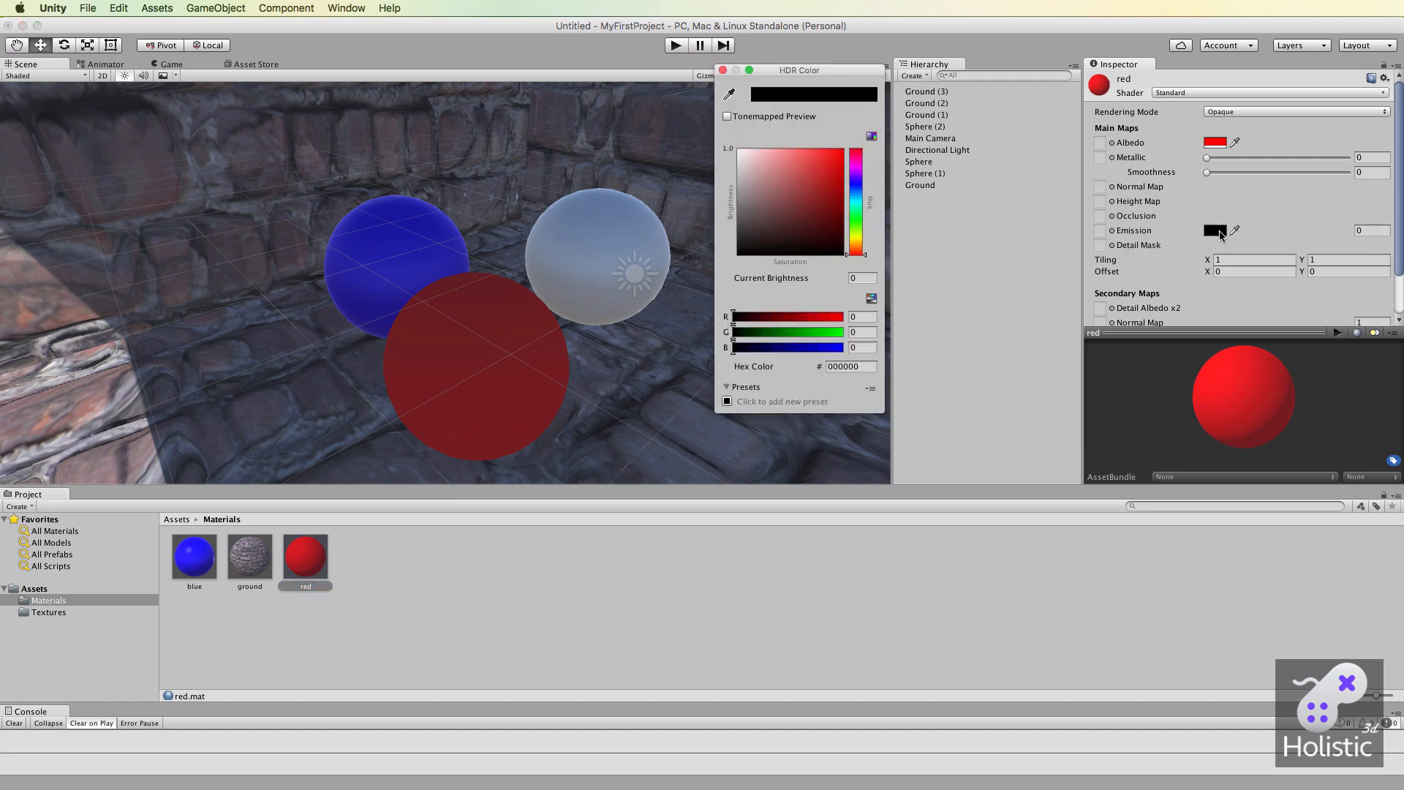
left_click_drag(761, 234, 853, 150)
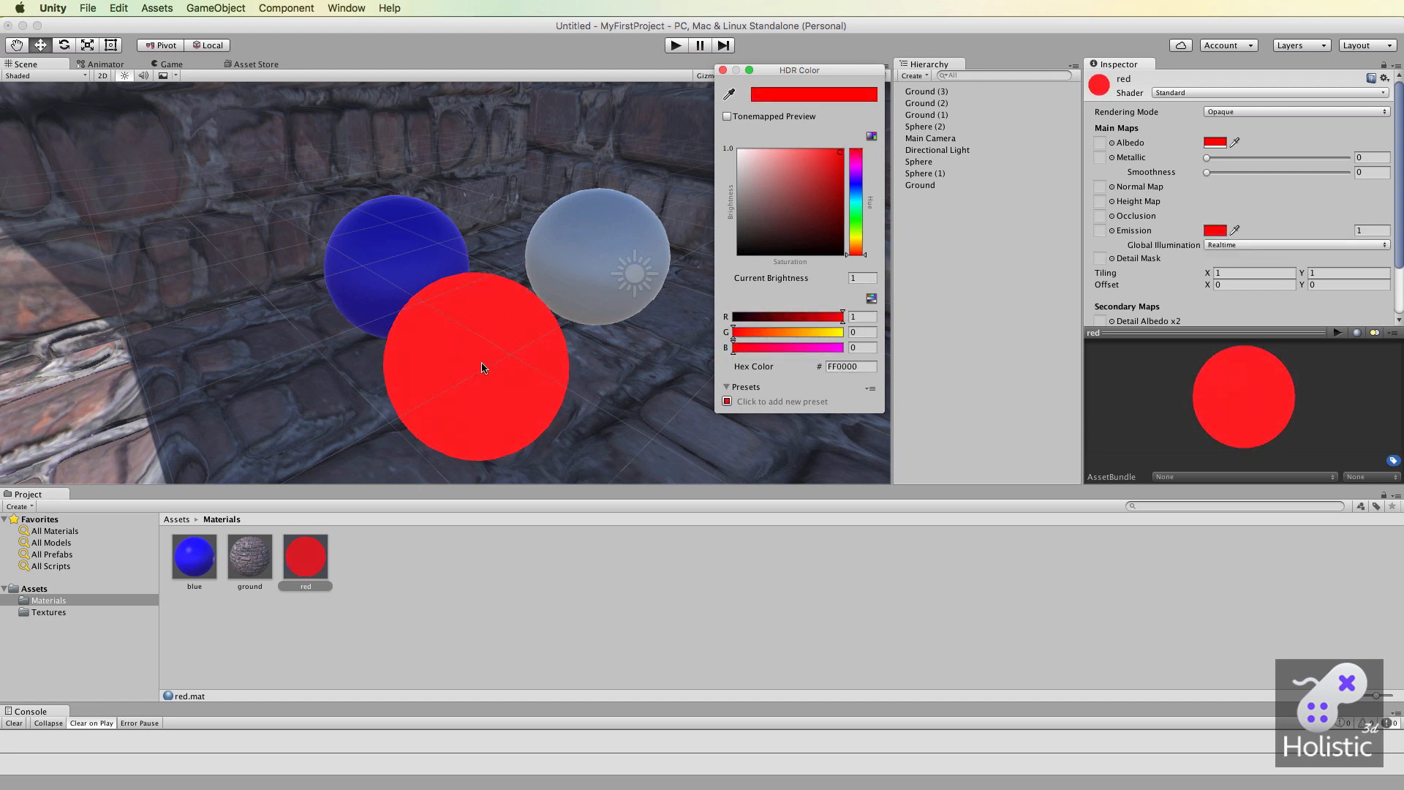
left_click(723, 70)
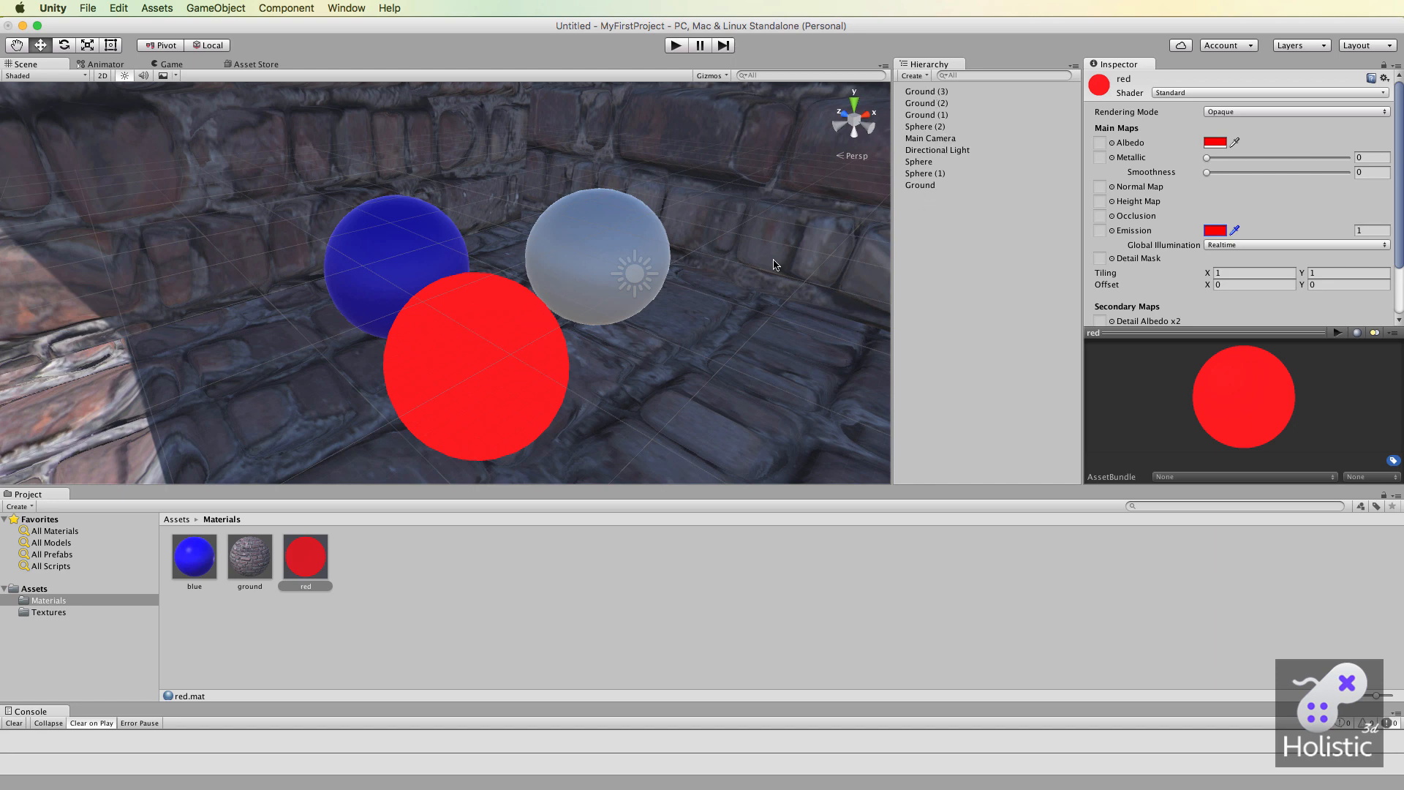
Make the red sphere and the Ground floor object static so the emitted light can affect the bricks.
left_click(922, 162)
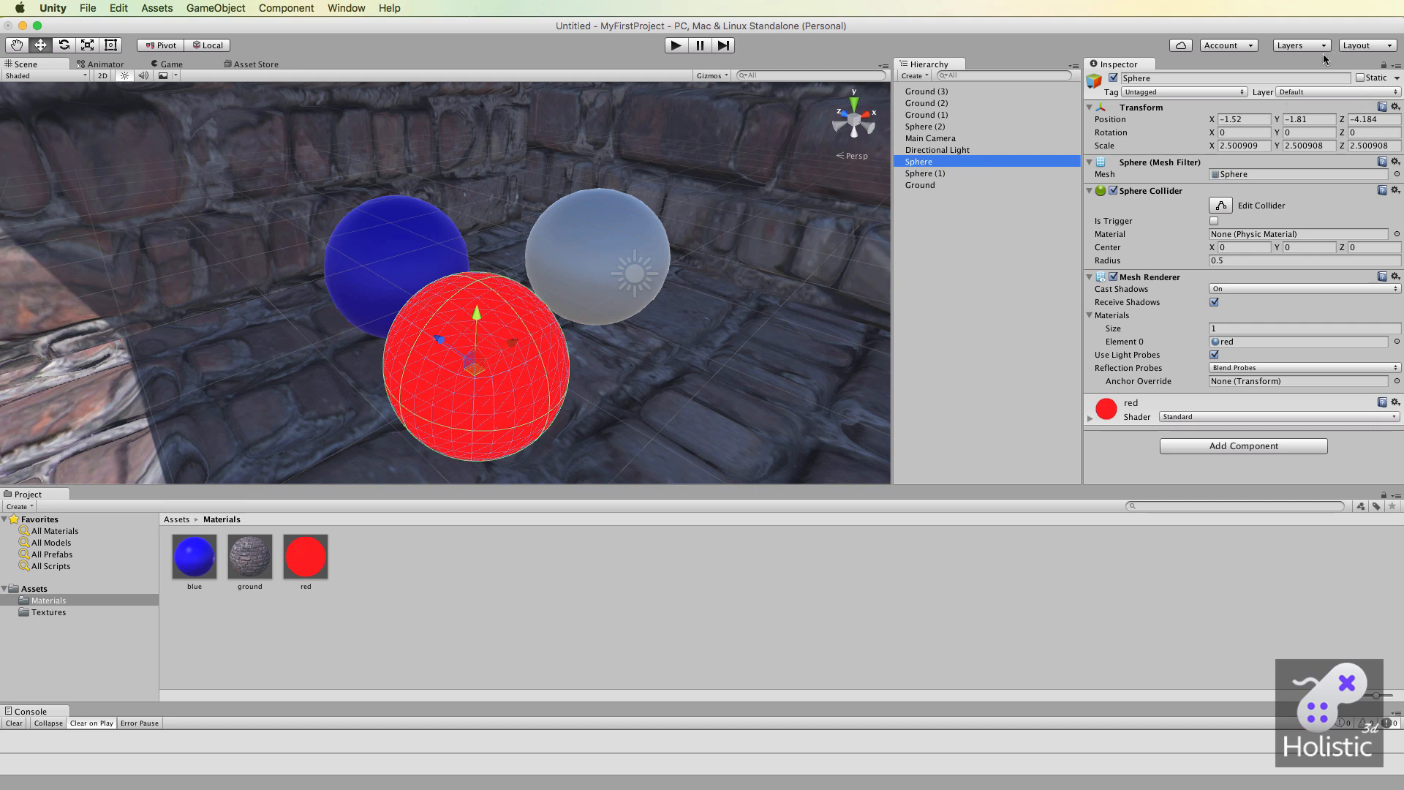
left_click(1360, 78)
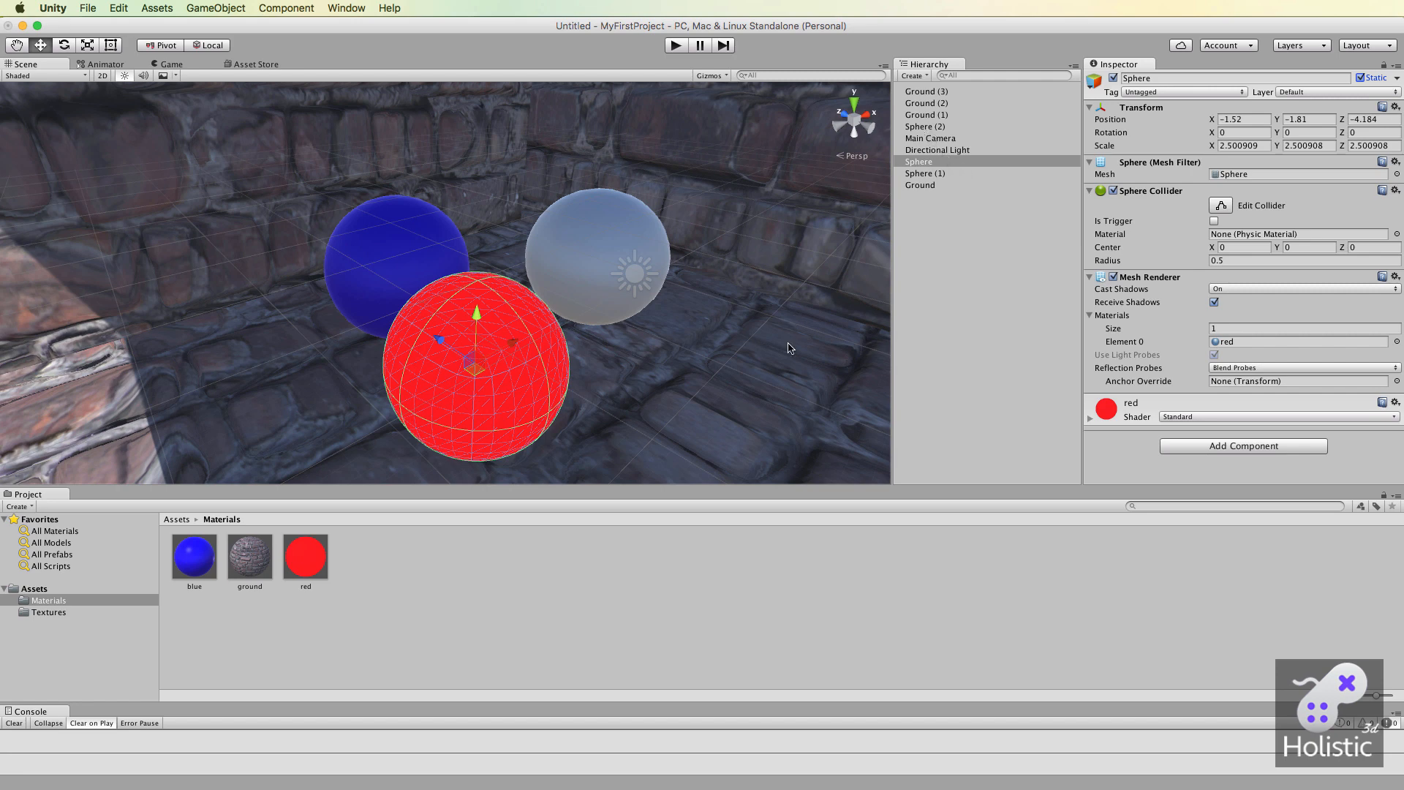
left_click(1024, 185)
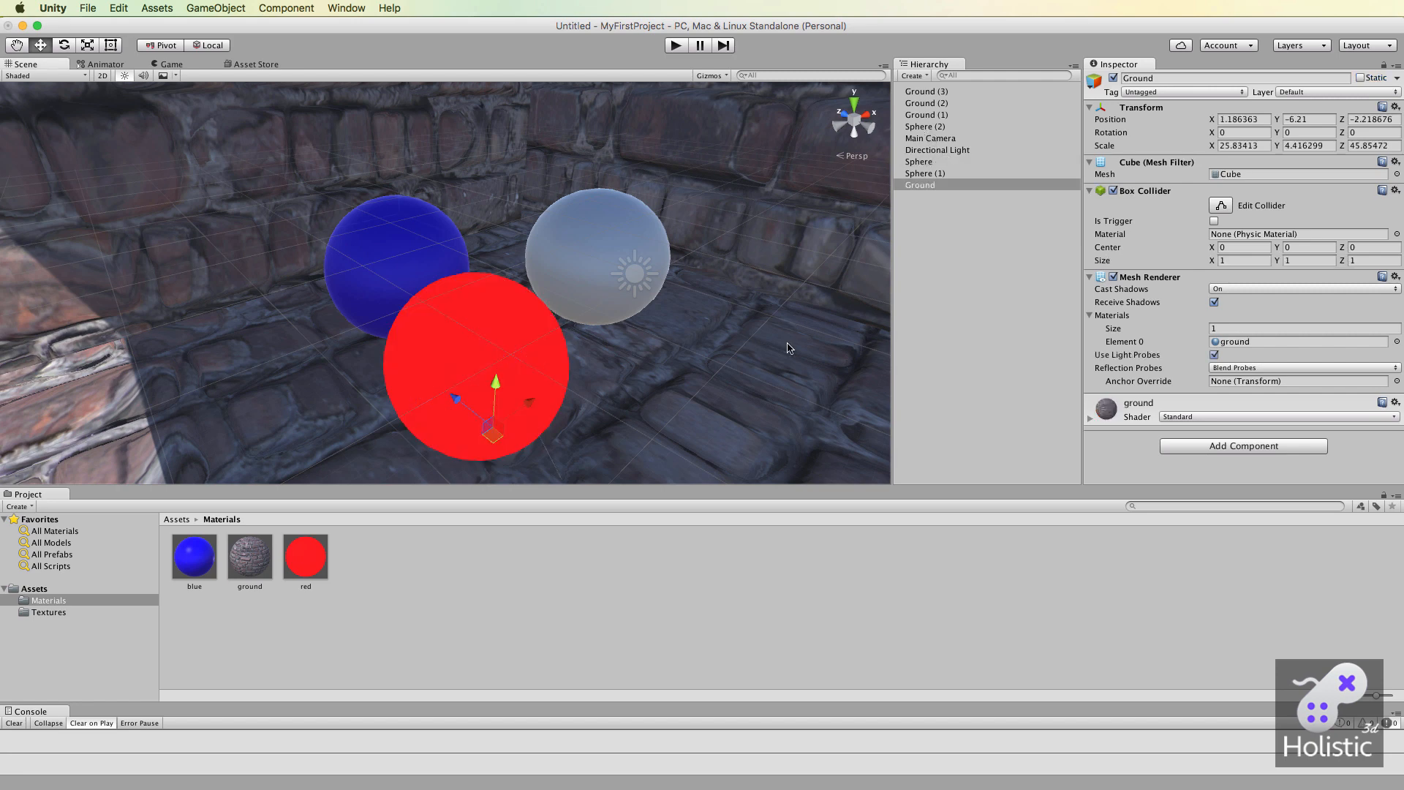
left_click(920, 185)
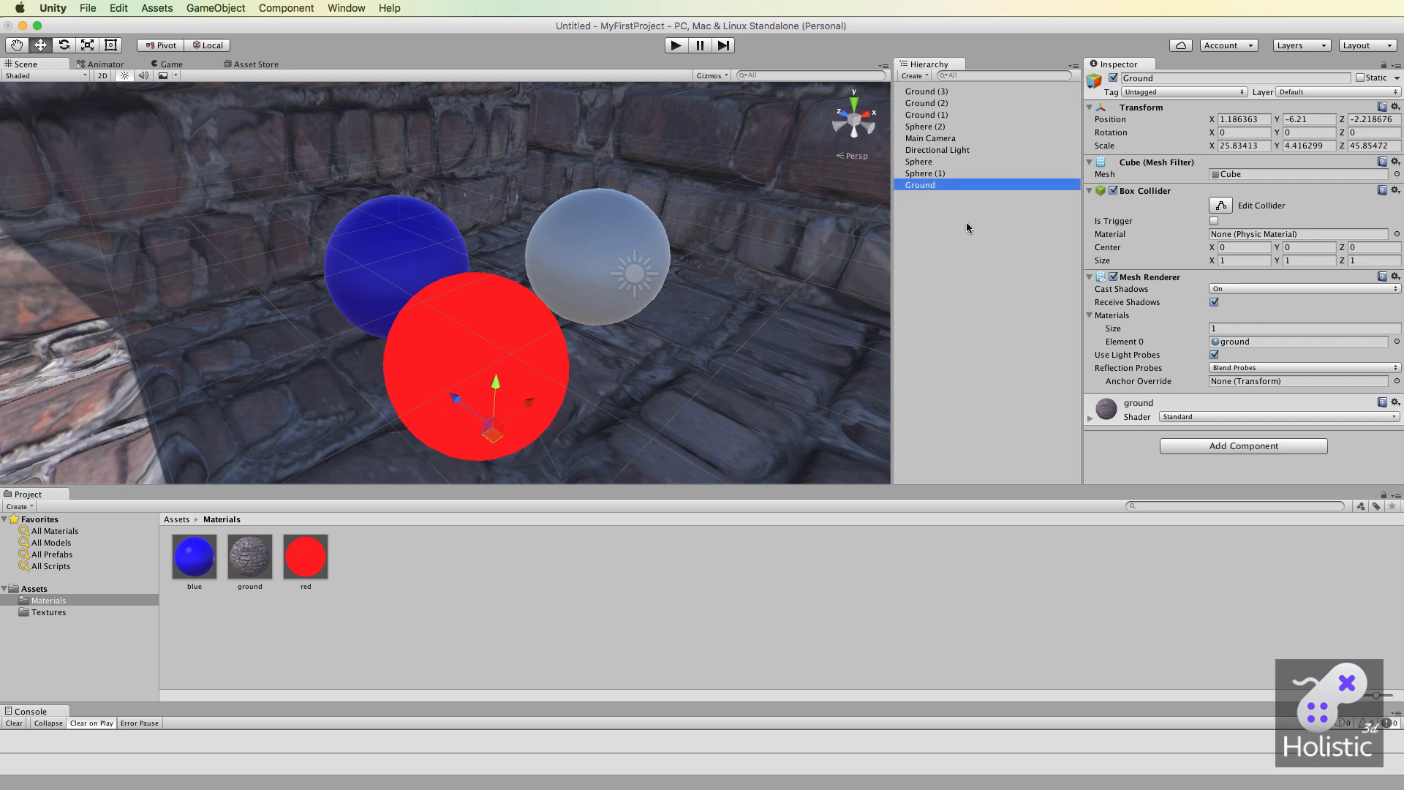
left_click(1360, 79)
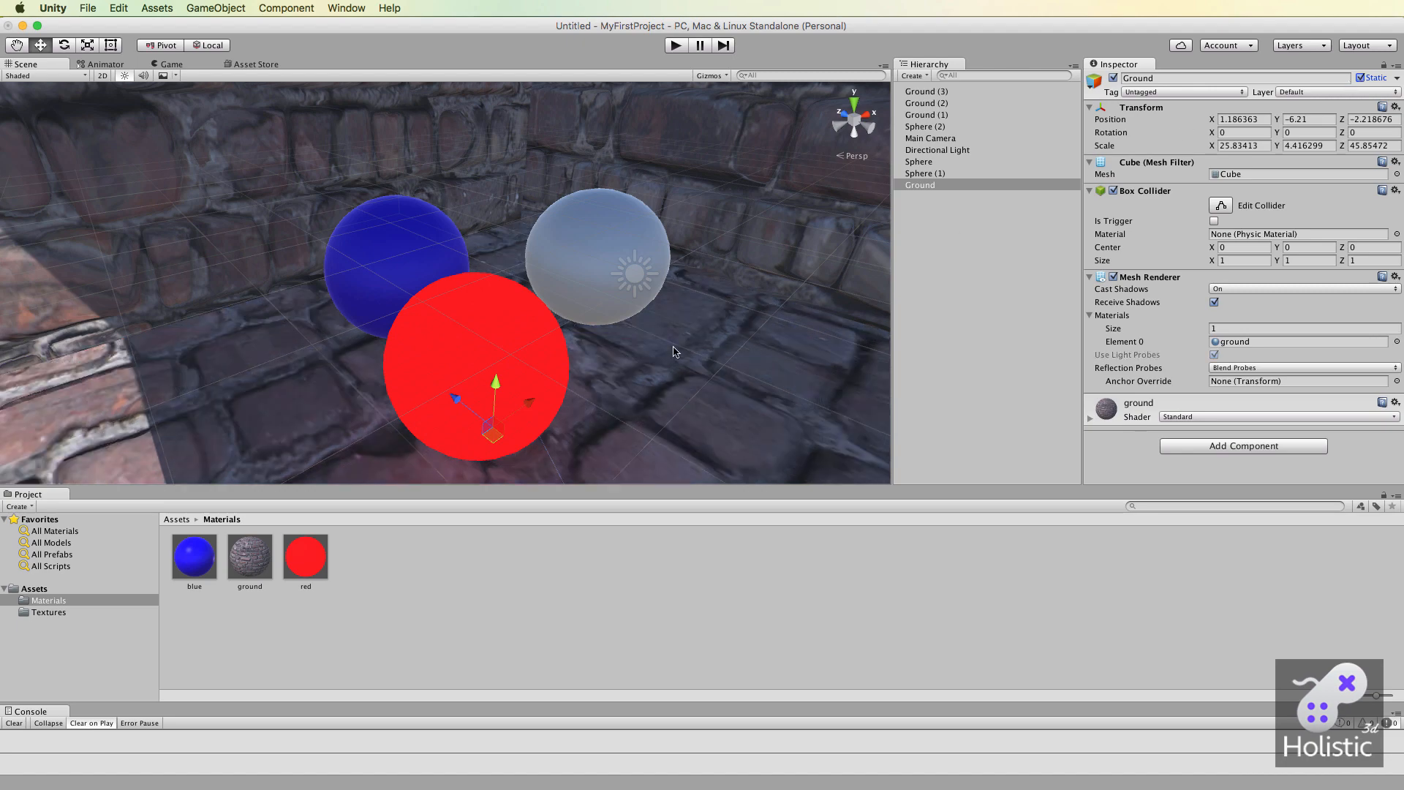
scroll(674, 352, "down", 3)
scroll(674, 351, "down", 2)
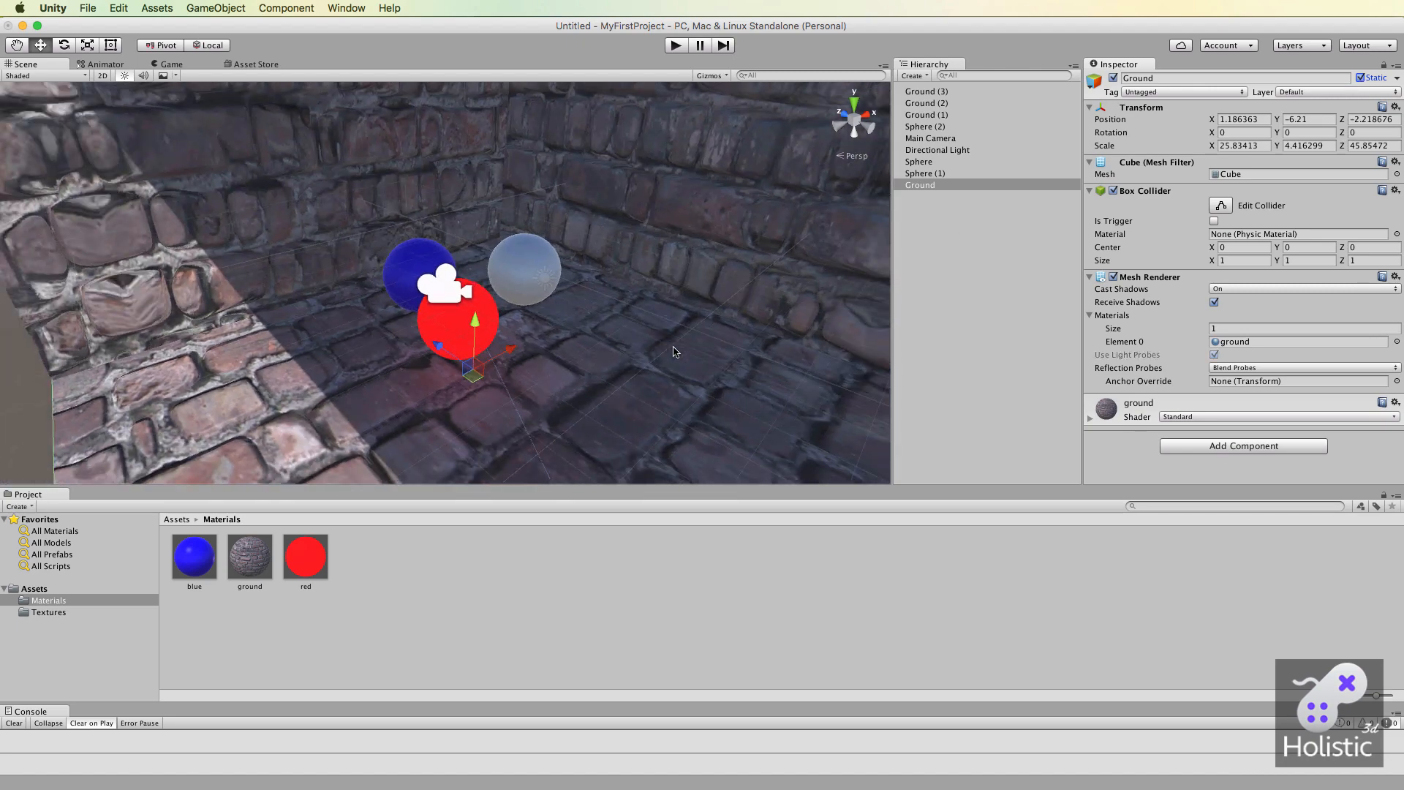
scroll(674, 352, "up", 5)
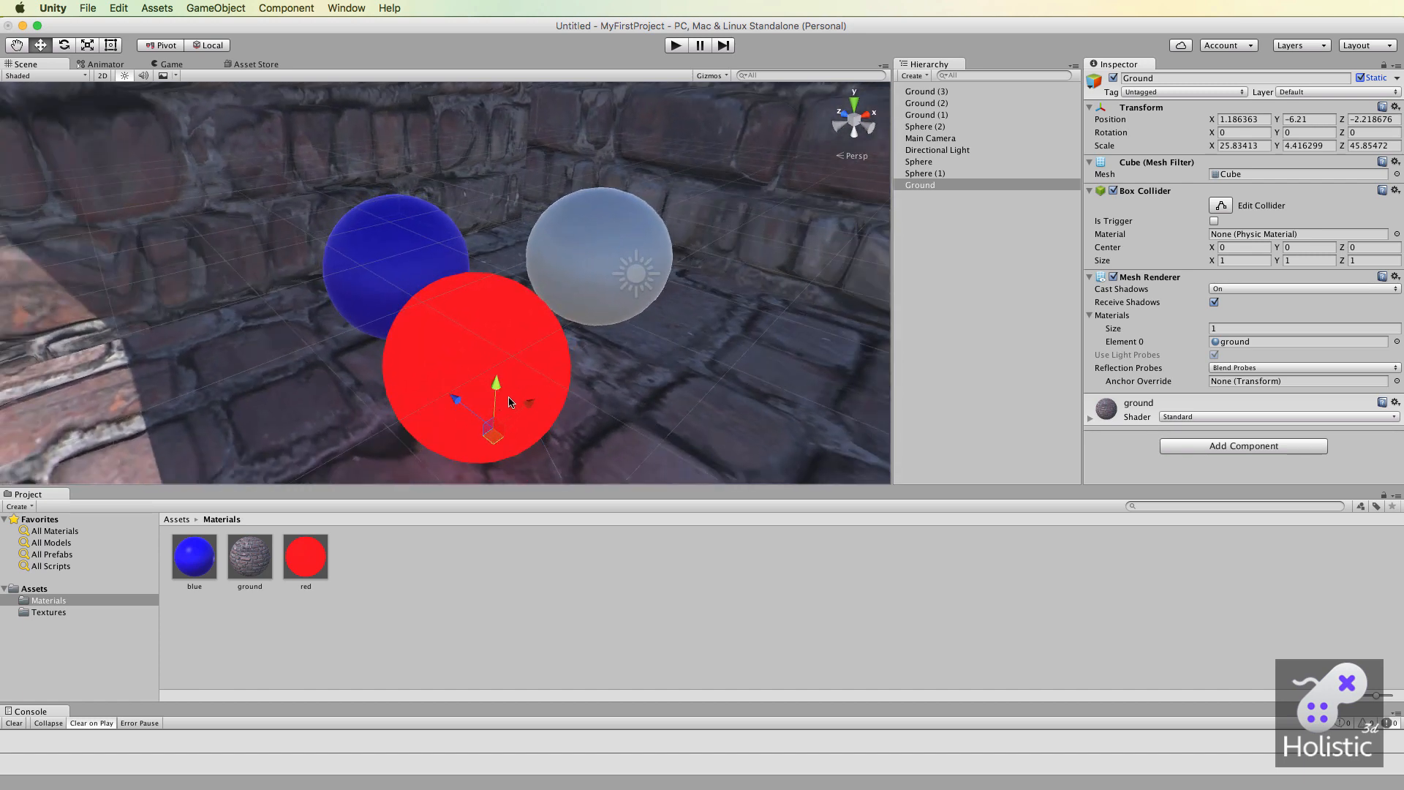
Raise the red material's emission brightness to 5, then to 5.198, and examine the glow on the floor.
left_click(925, 163)
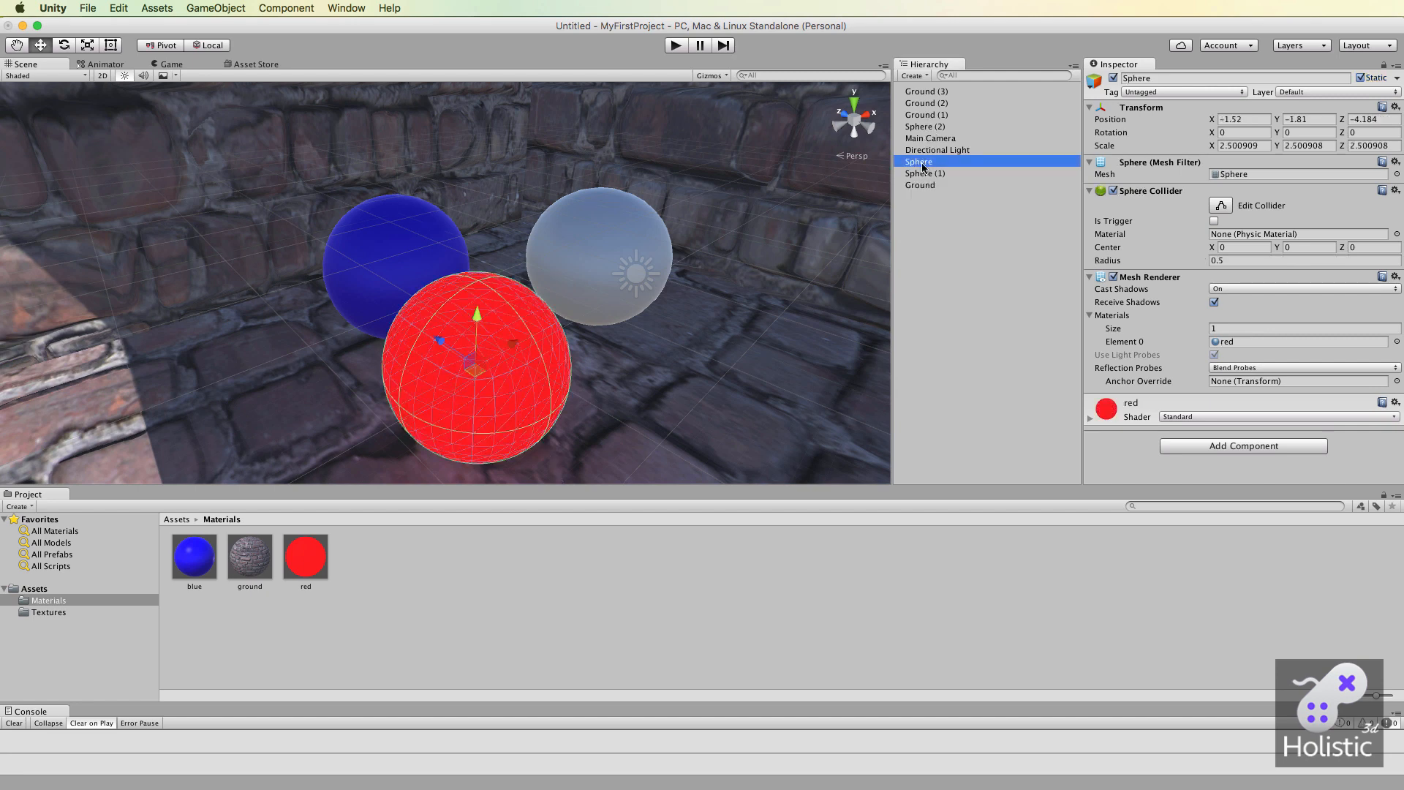
left_click(325, 563)
left_click(1371, 231)
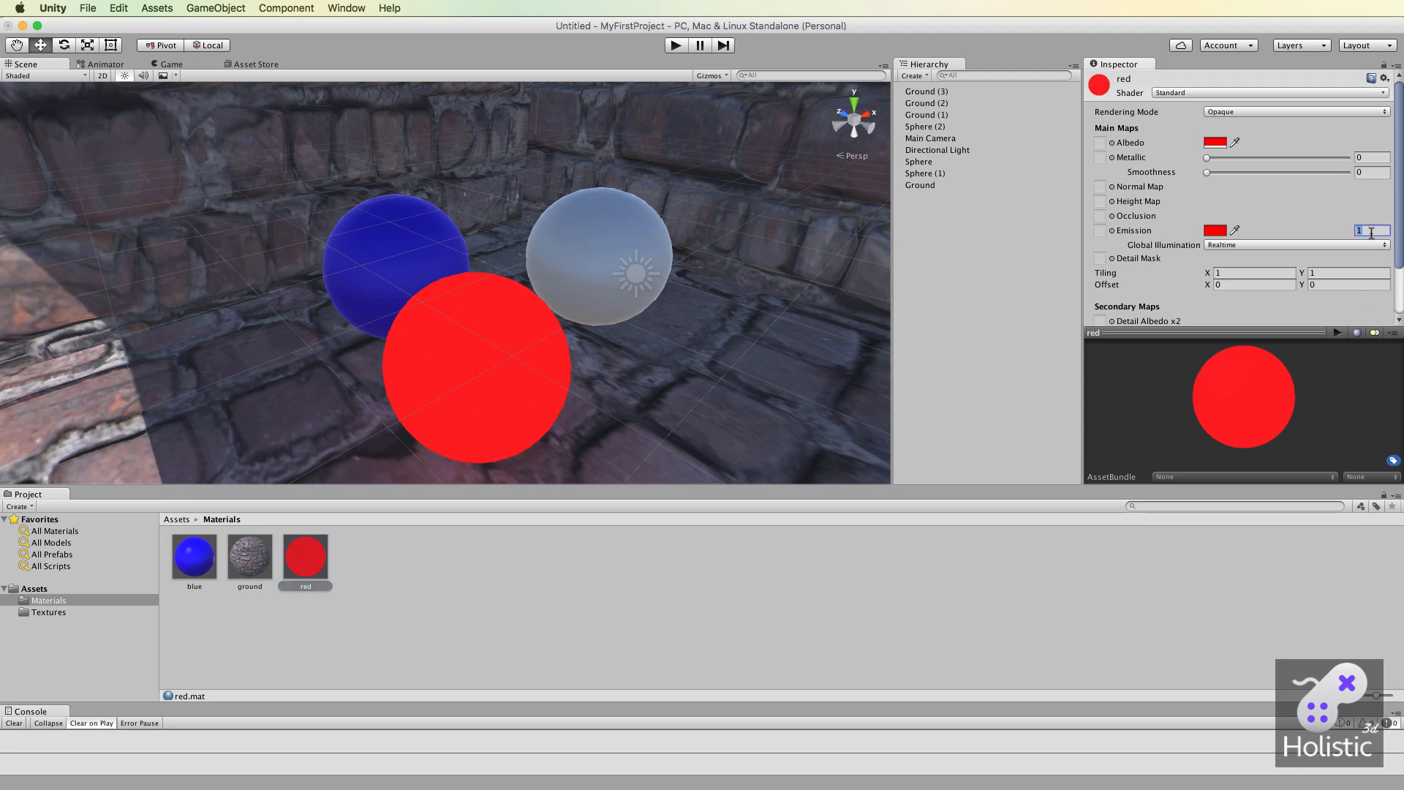
type("5")
left_click(1372, 172)
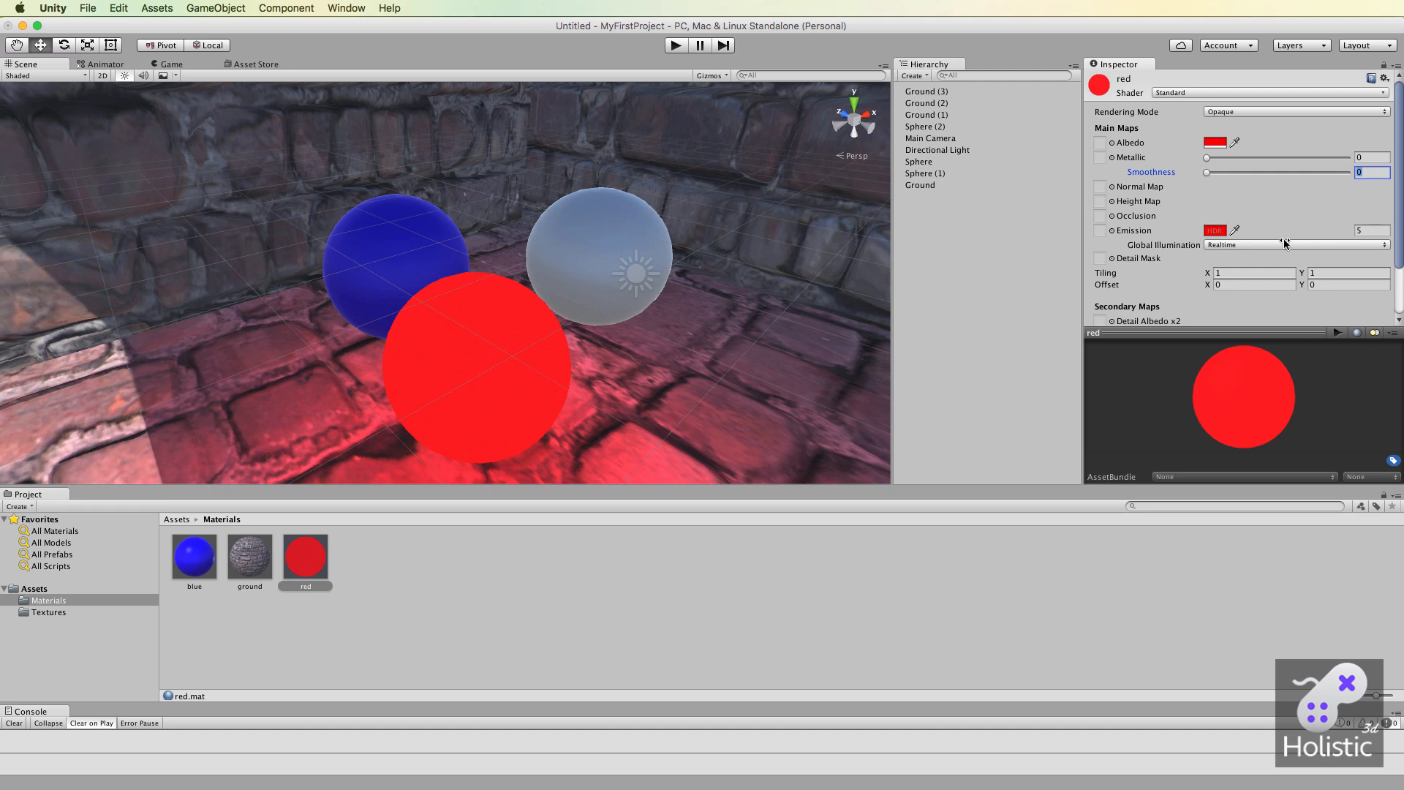
left_click_drag(1353, 230, 1376, 231)
scroll(671, 377, "down", 10)
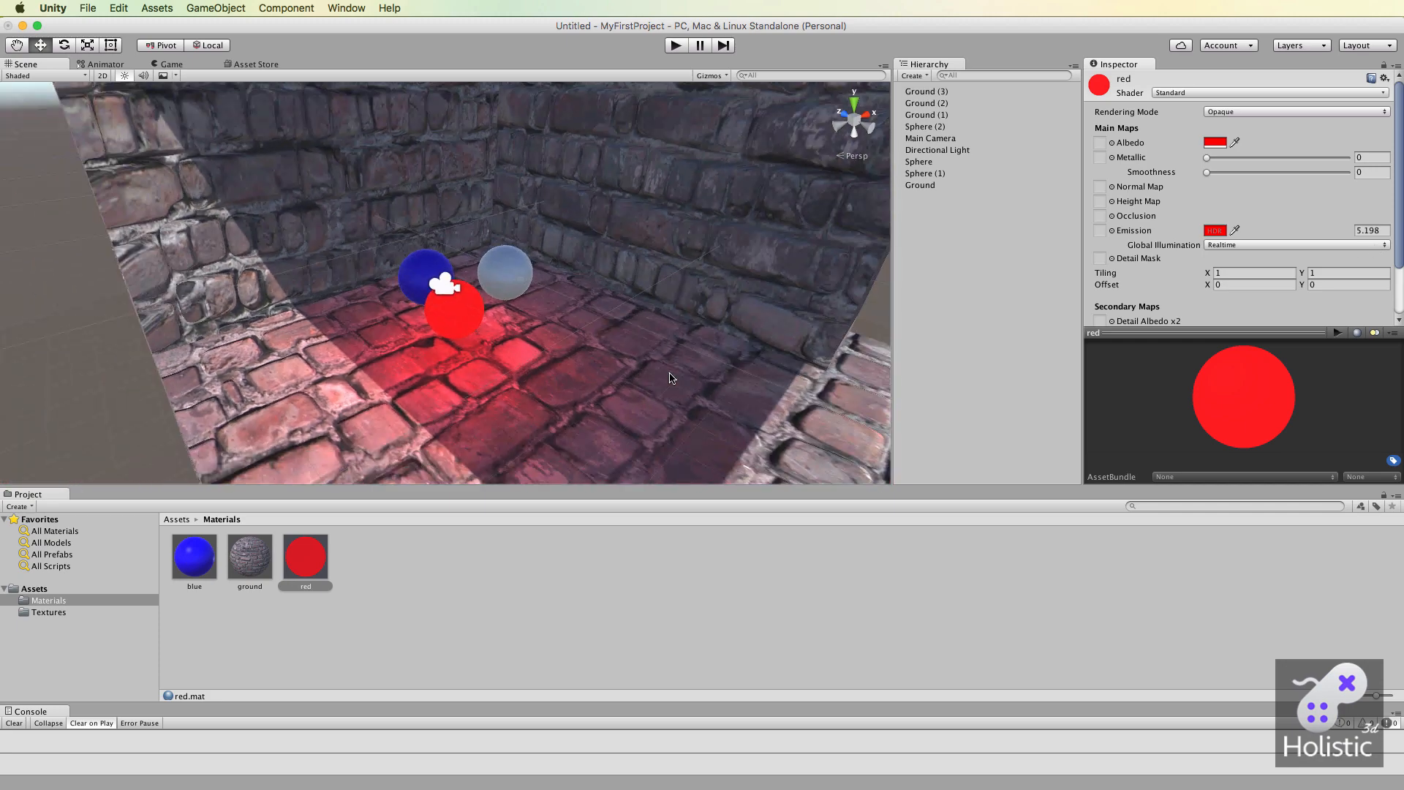
scroll(671, 378, "down", 8)
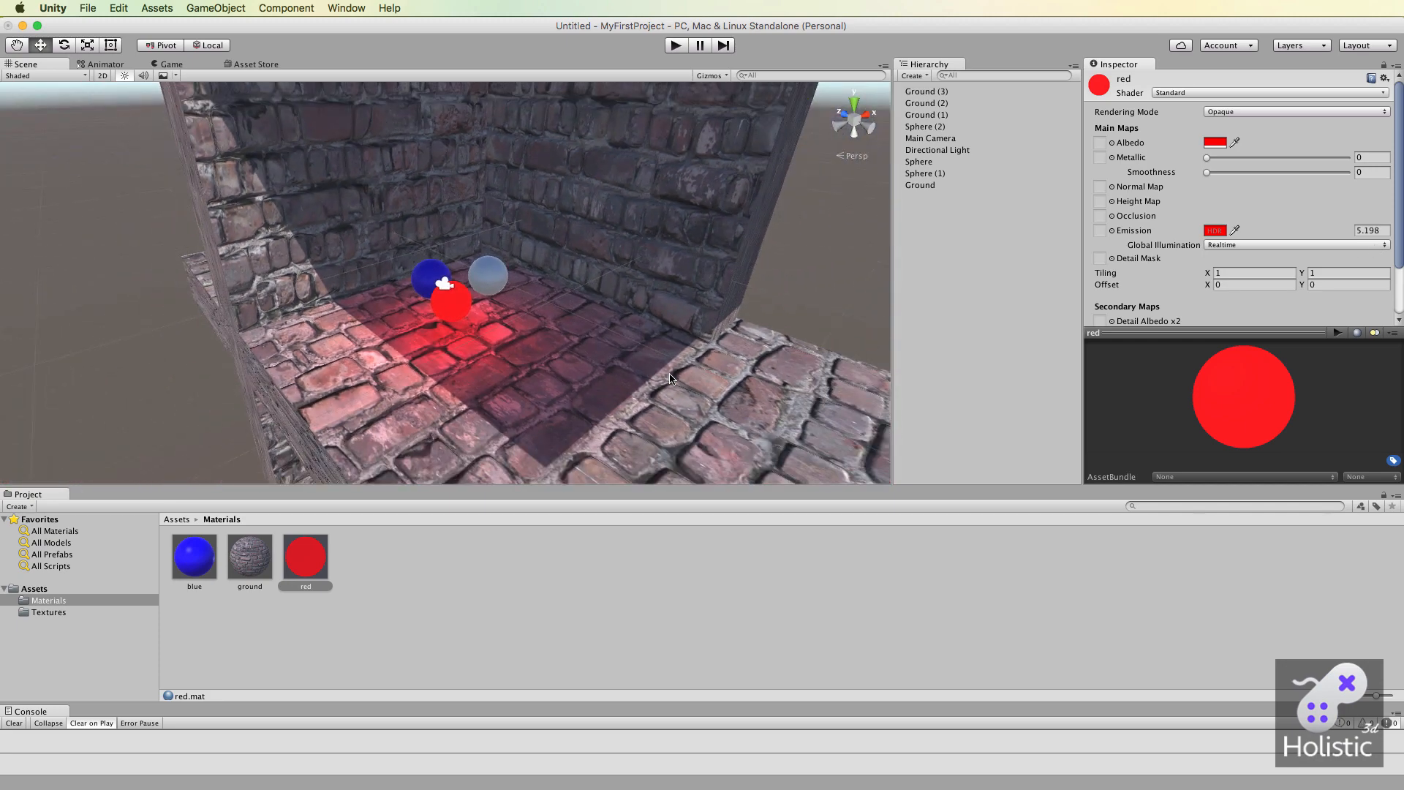
scroll(671, 377, "up", 15)
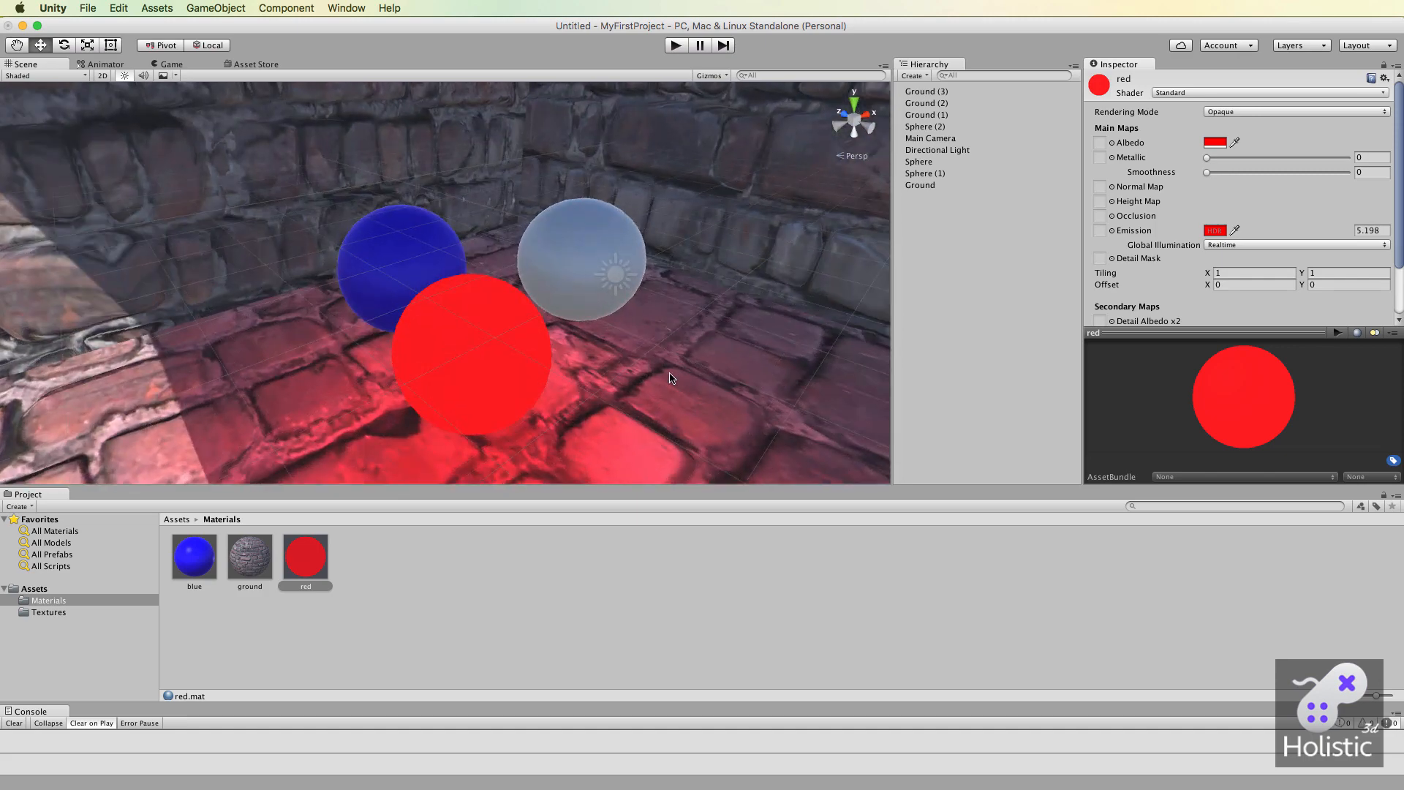
Make the blue sphere static and set the blue material's emission color to bright green, 00FF4B, with brightness 1.
left_click(402, 248)
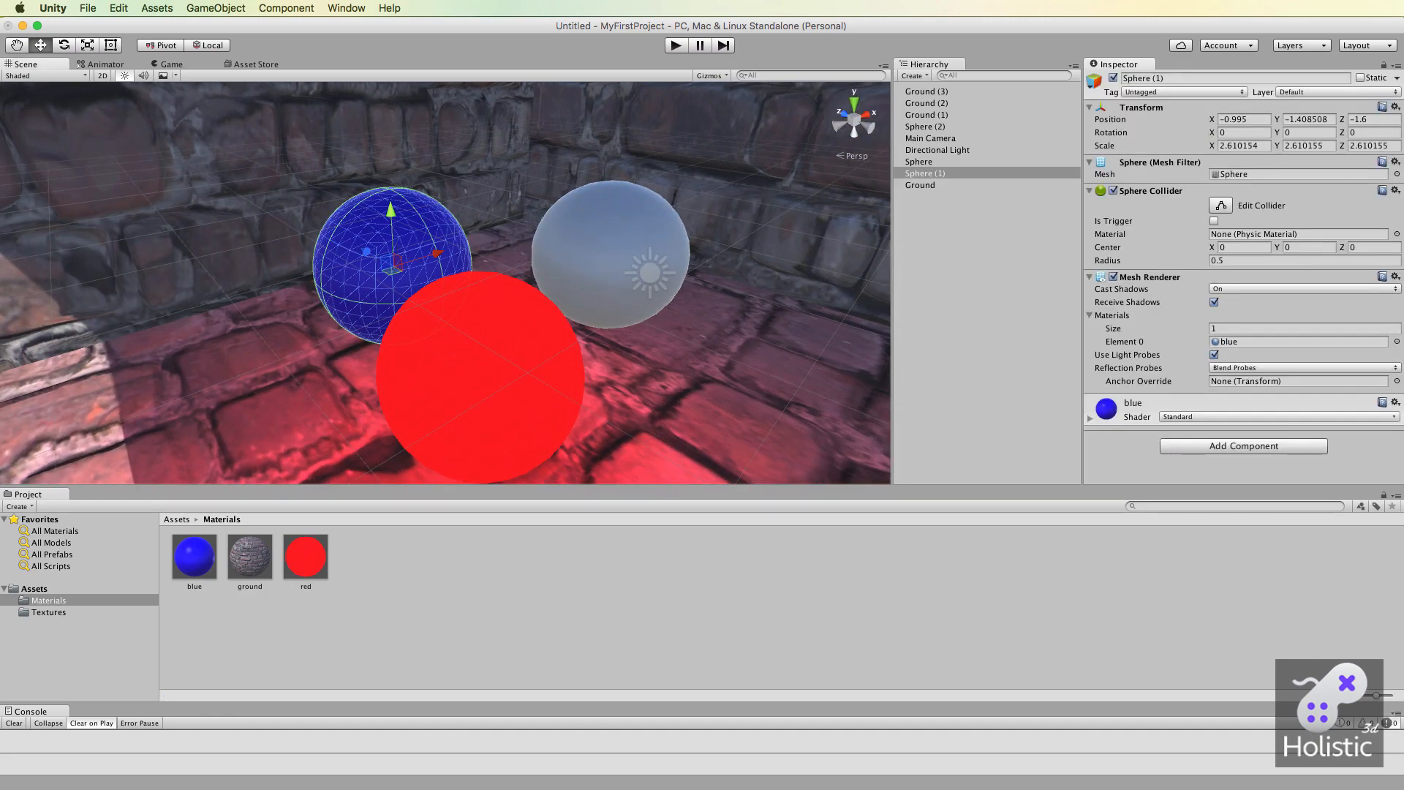
left_click(1360, 78)
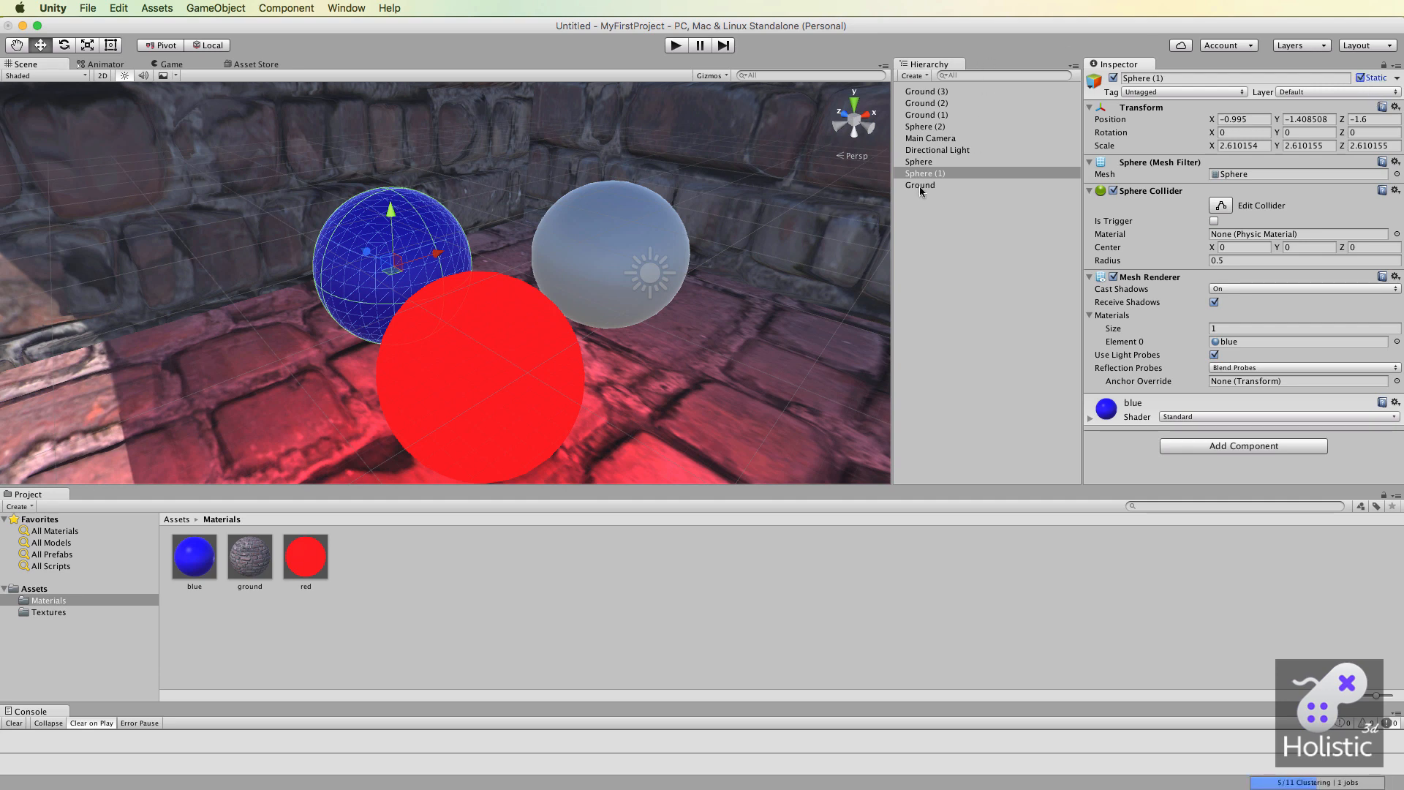
left_click(194, 557)
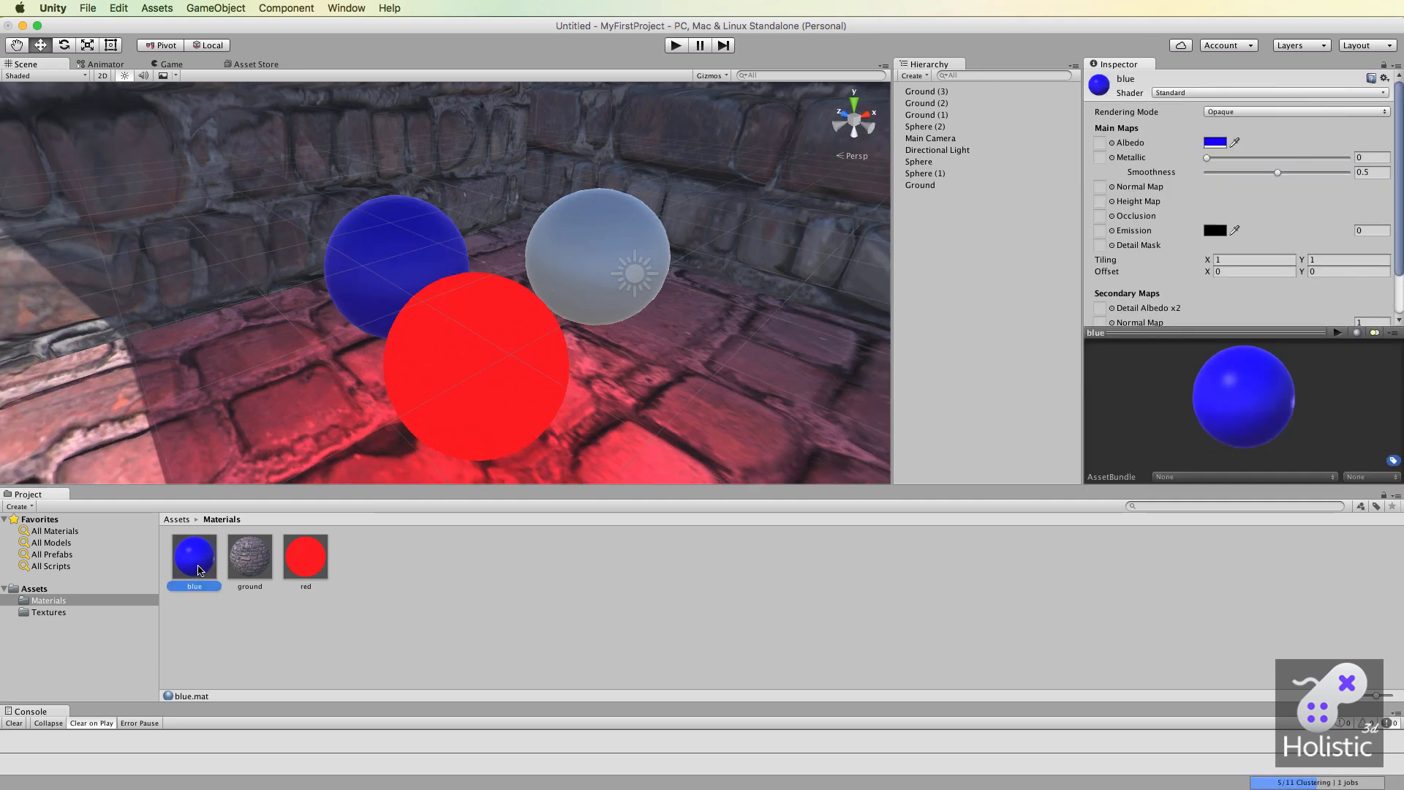
scroll(1155, 240, "down", 1)
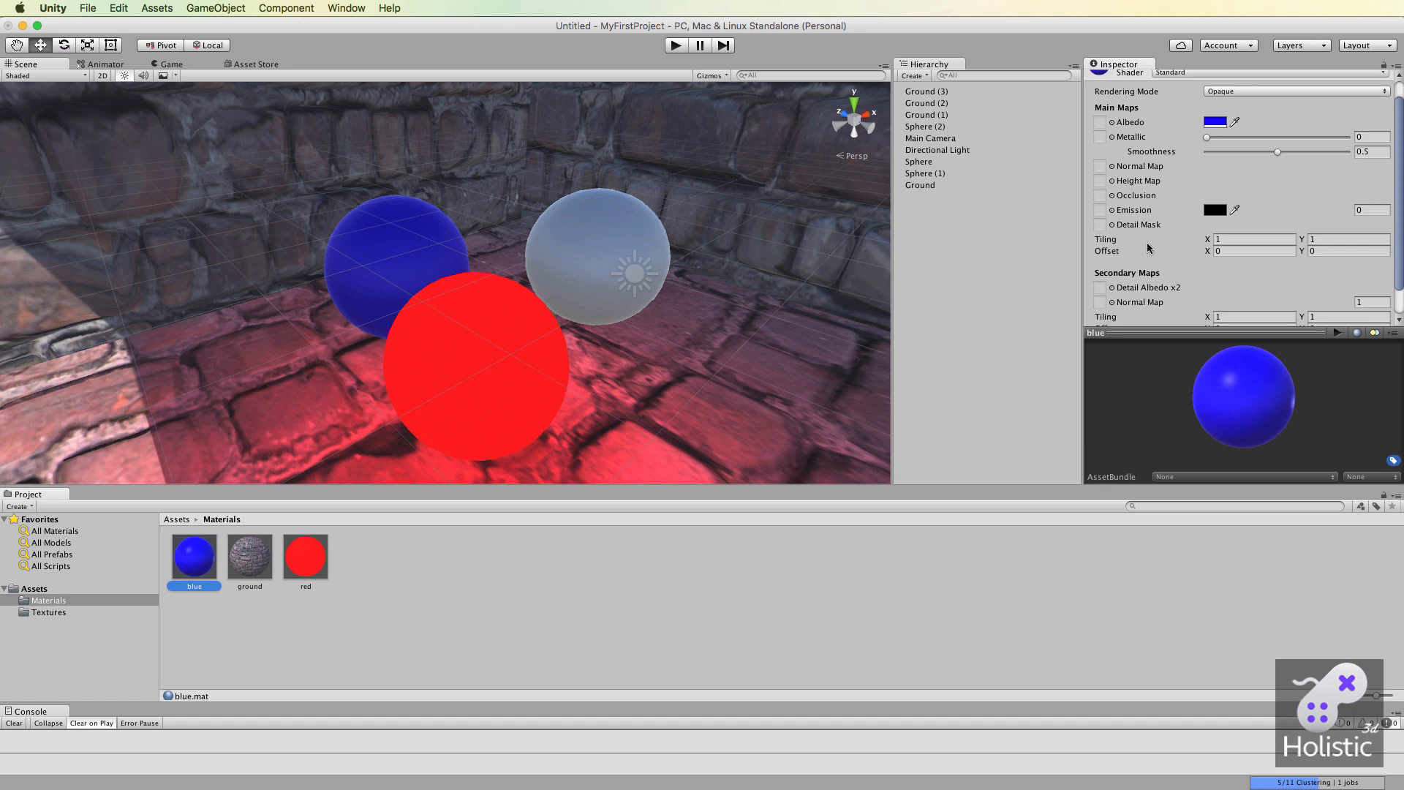
left_click(1216, 211)
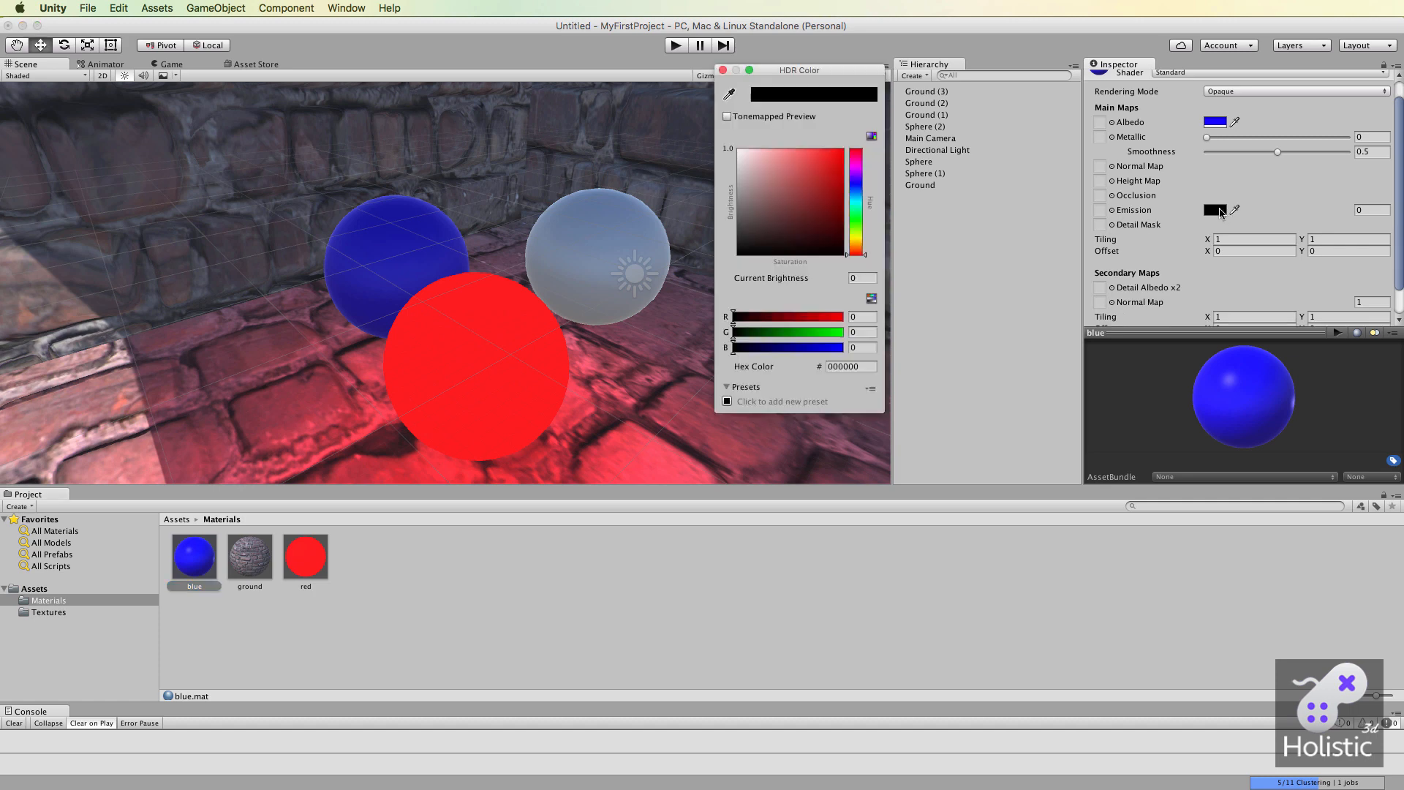
left_click(856, 216)
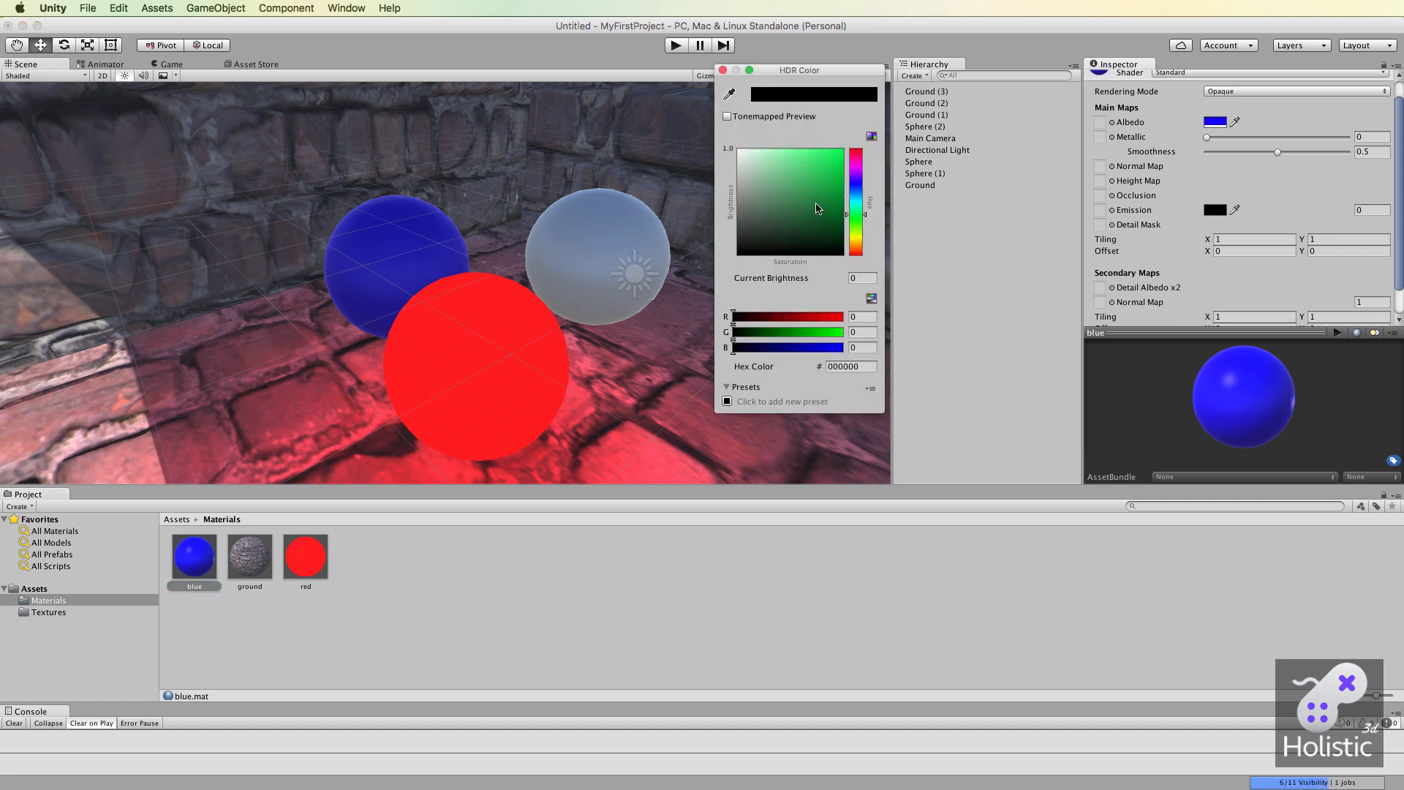
left_click_drag(819, 208, 865, 128)
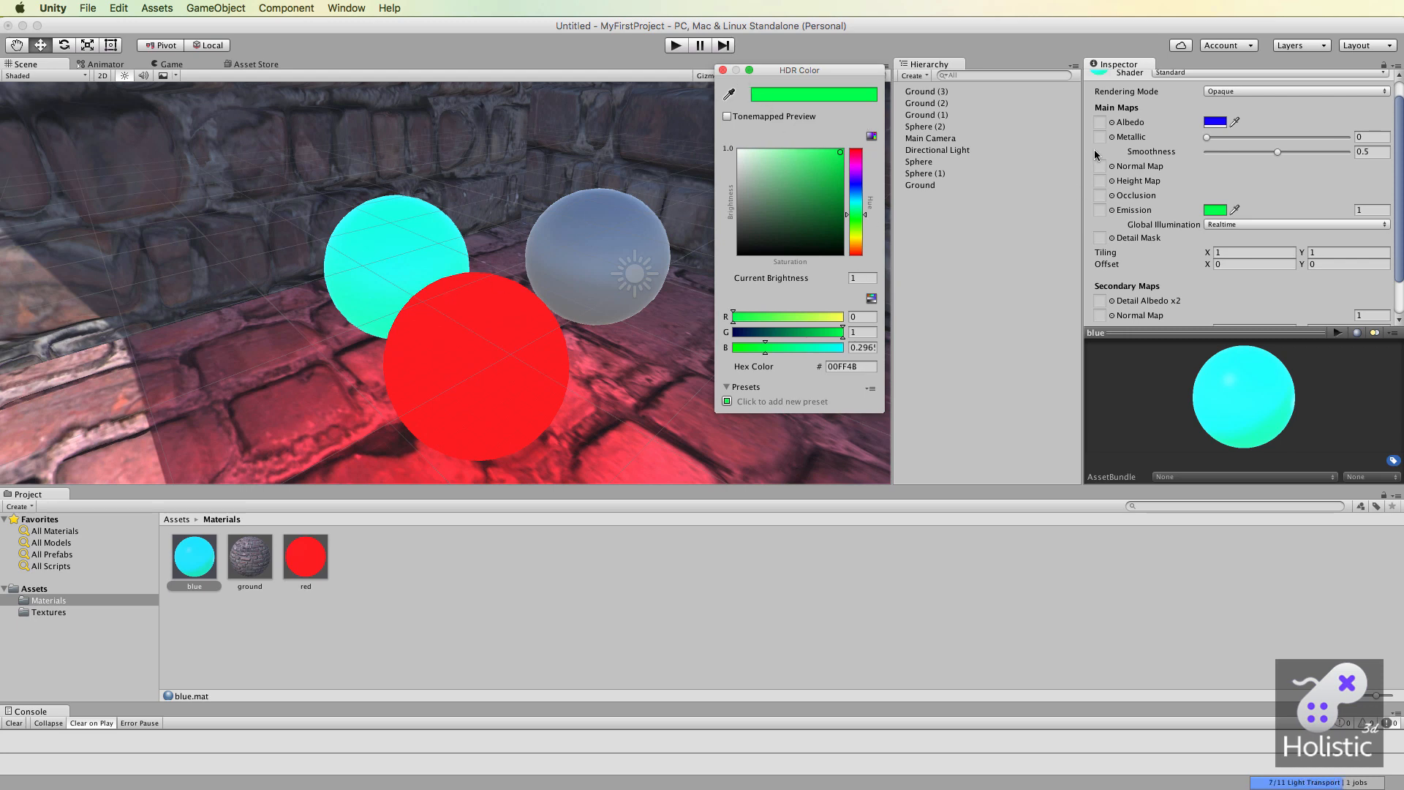
left_click(723, 70)
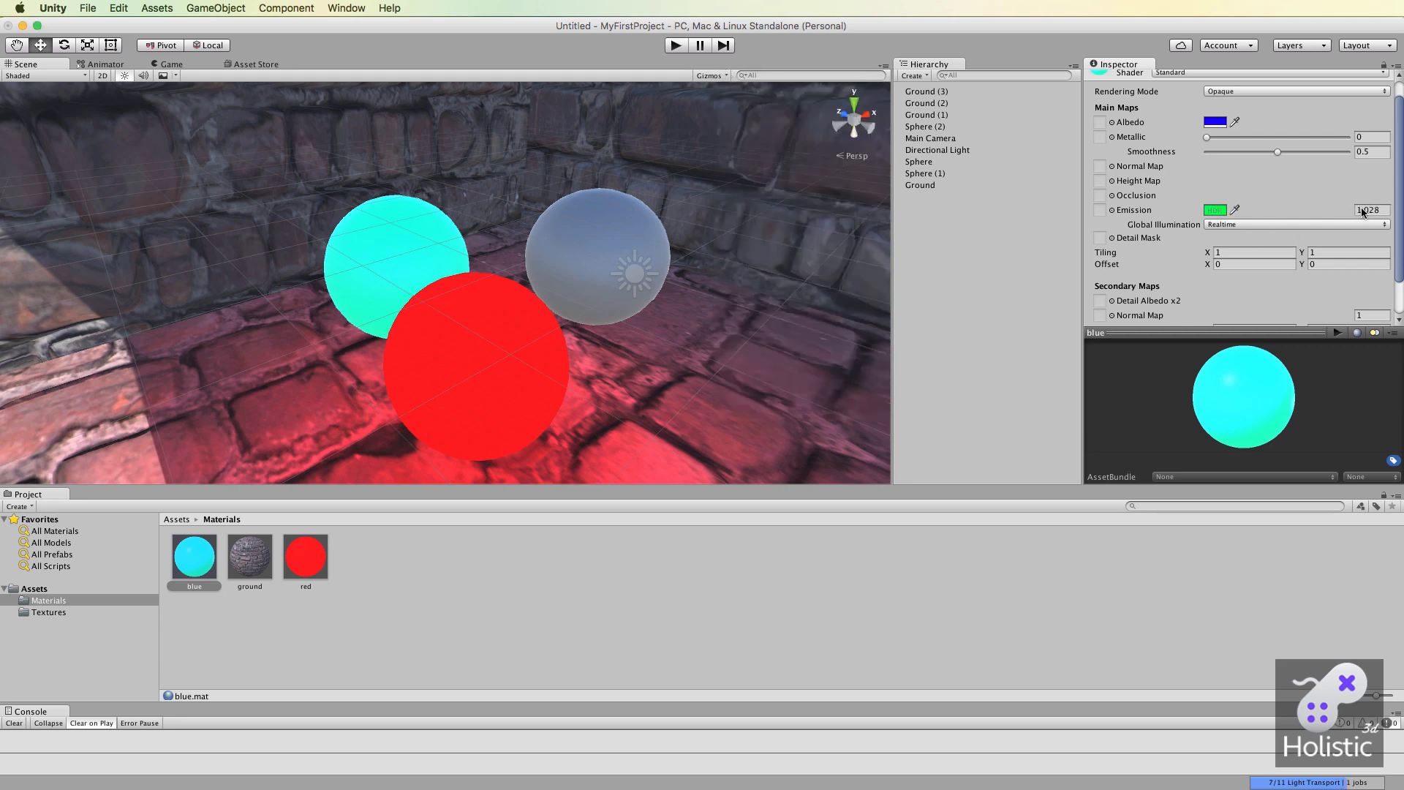
Raise the blue material's emission brightness to 2.448 and examine the glow on the bricks around the spheres.
left_click_drag(1353, 209, 1401, 213)
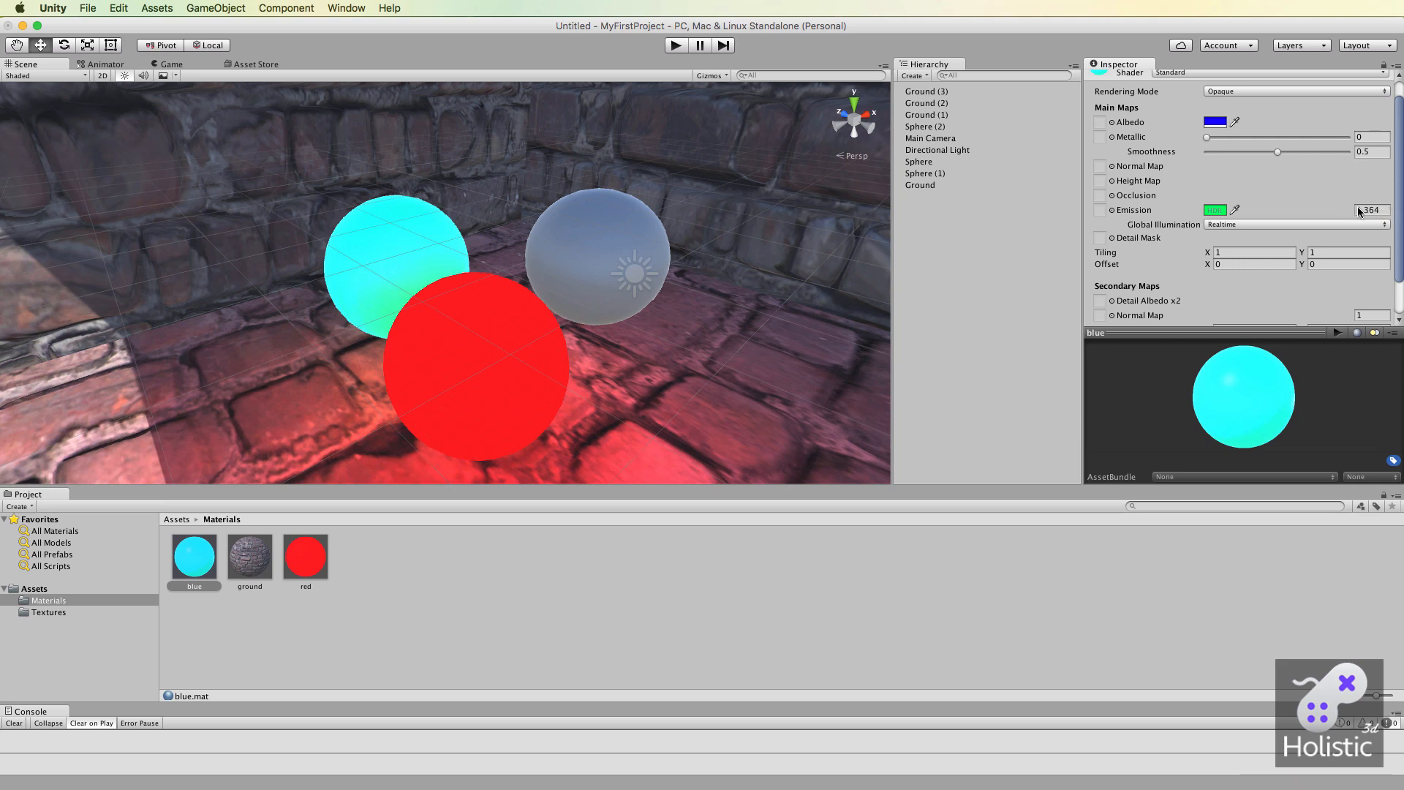
left_click_drag(1346, 209, 1401, 211)
left_click(1384, 210)
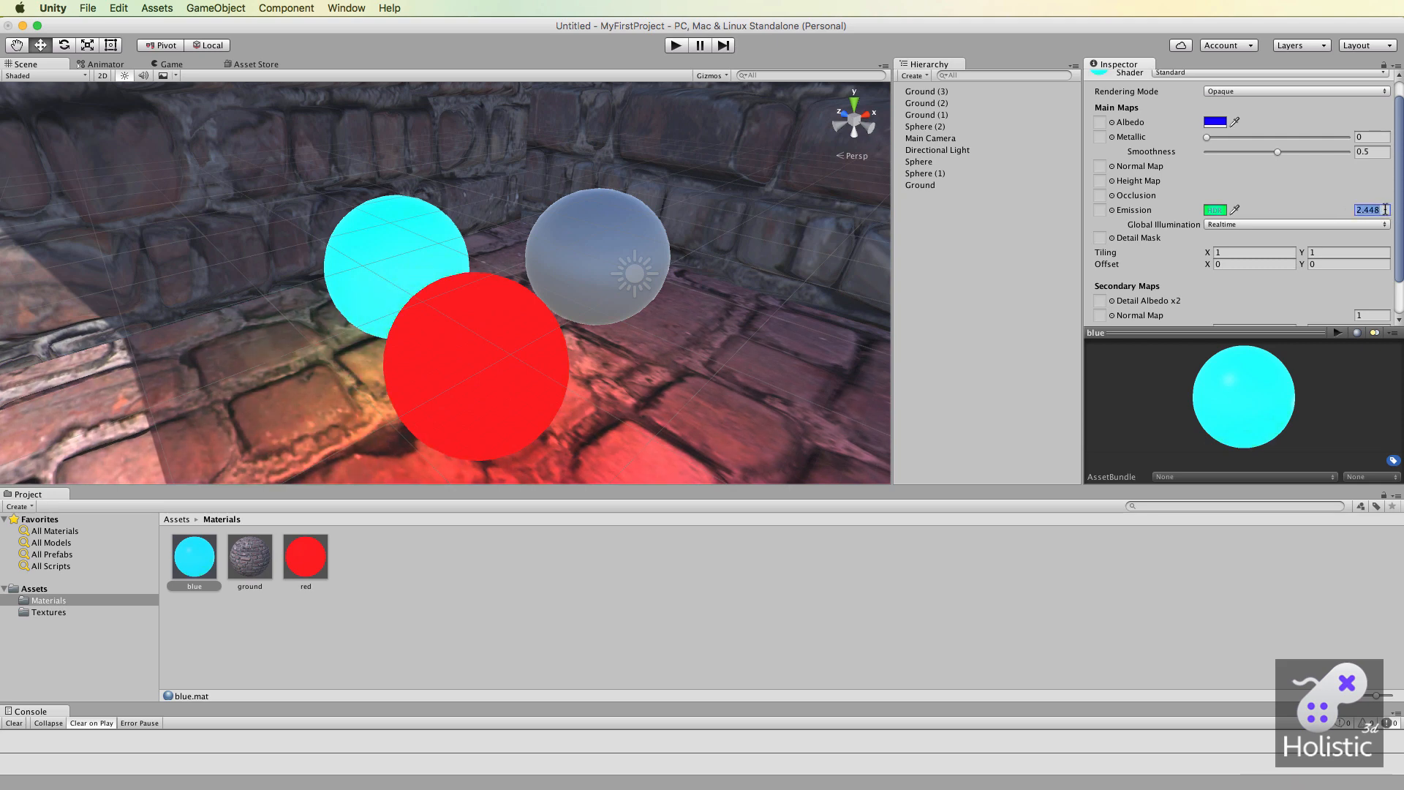
type("5")
key("alt")
mouse_move(496, 343)
left_mouse_down("alt")
mouse_move(453, 260)
mouse_move(439, 336)
mouse_move(501, 323)
left_mouse_up("alt")
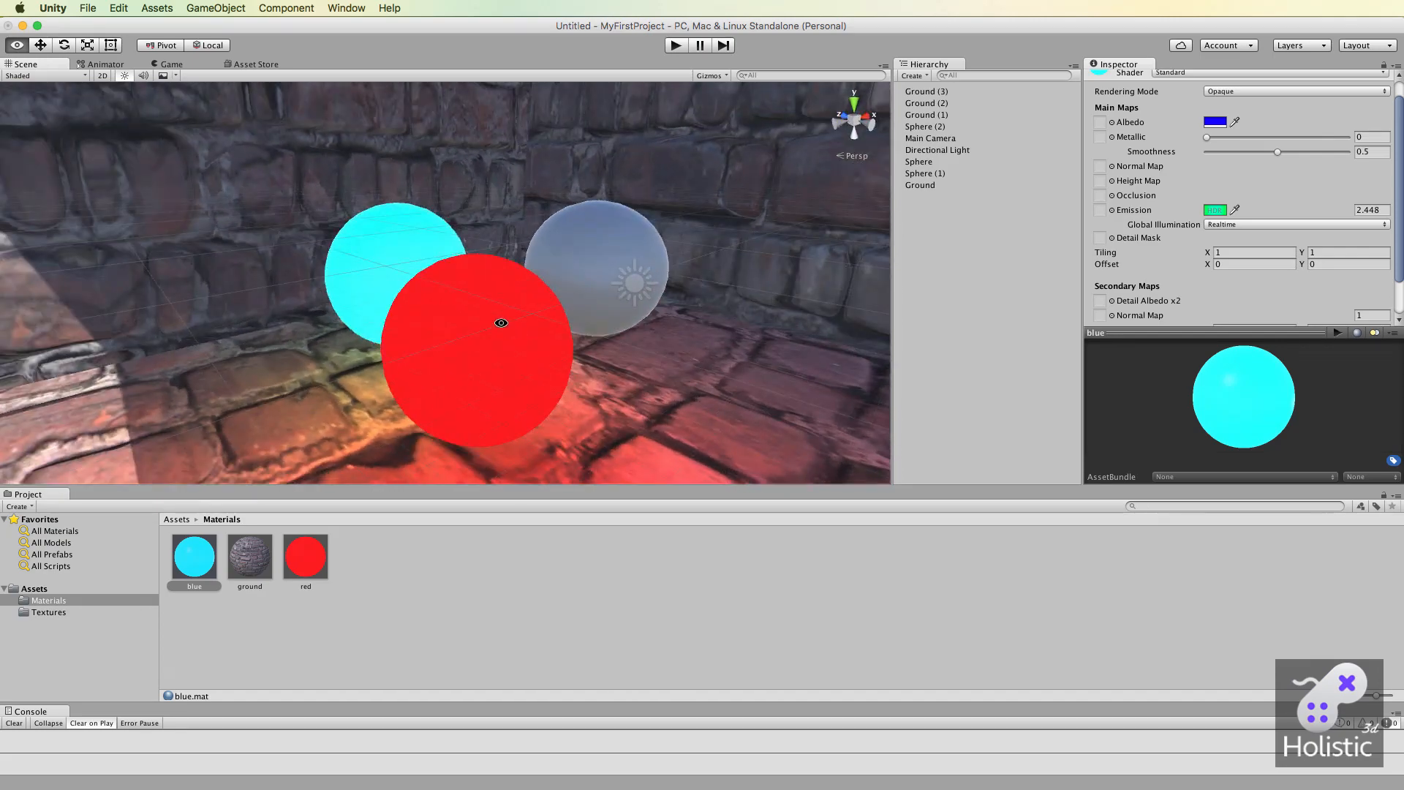
Make Ground (1), Ground (2) and Ground (3) static and examine the emitted light on the brick walls.
left_click(325, 153)
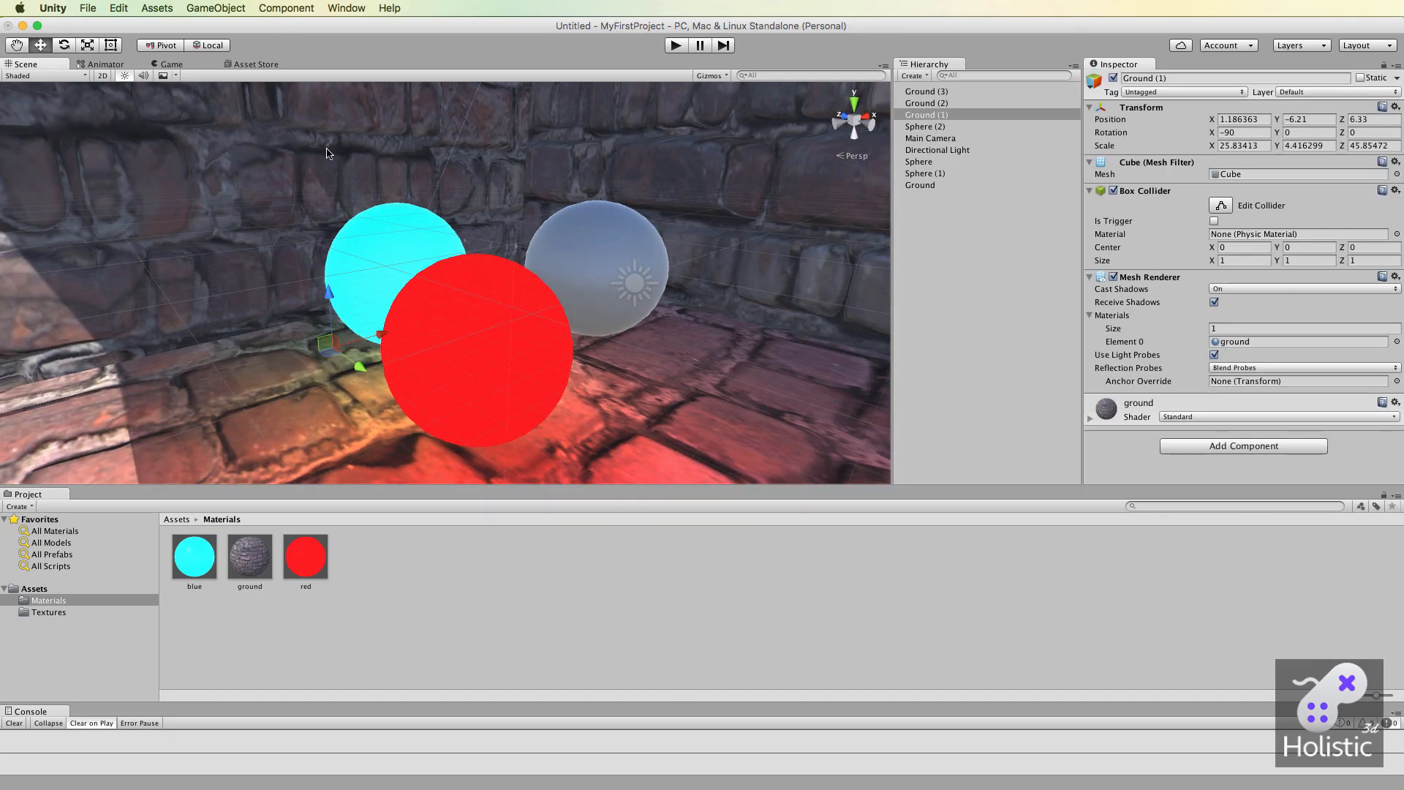
left_click(1362, 78)
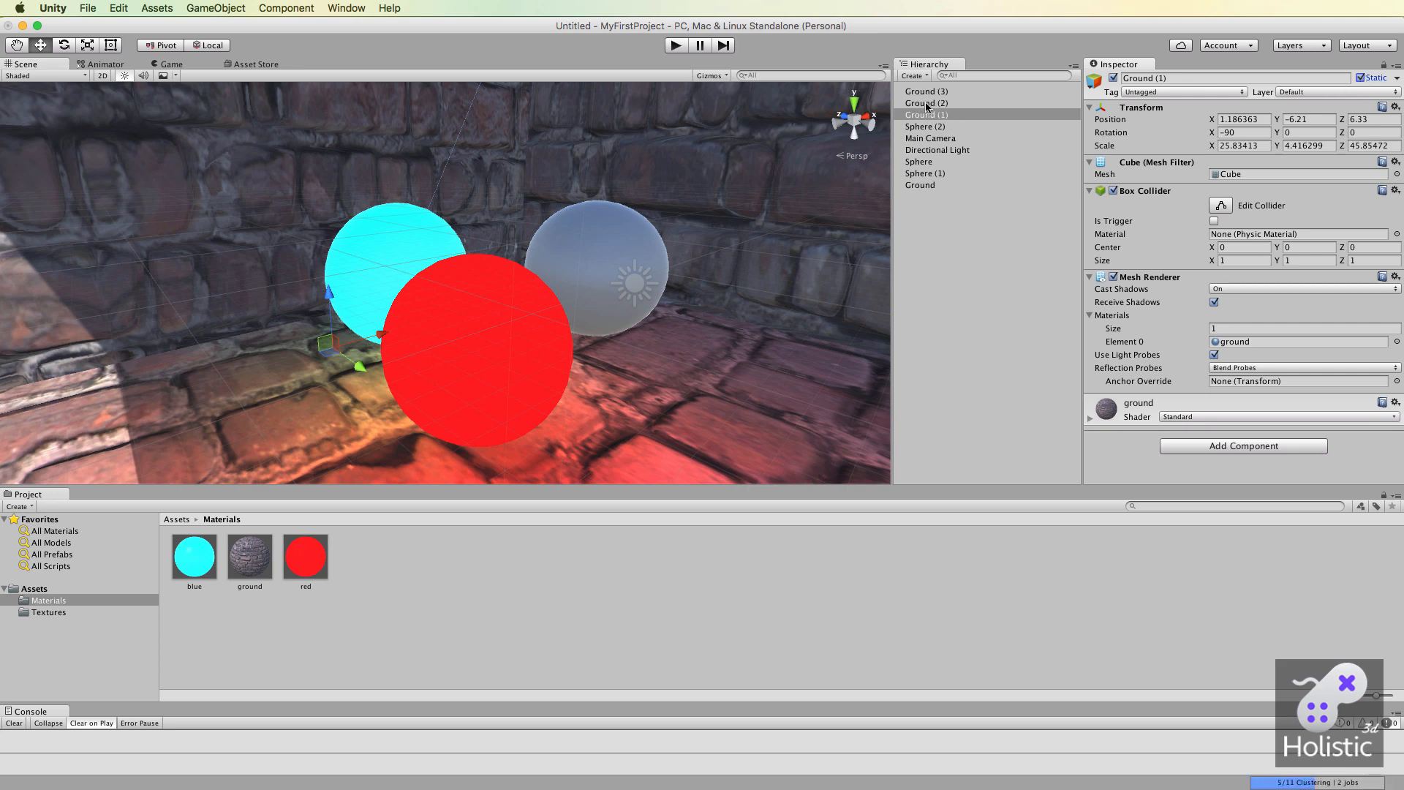
left_click(926, 103)
left_click(1362, 79)
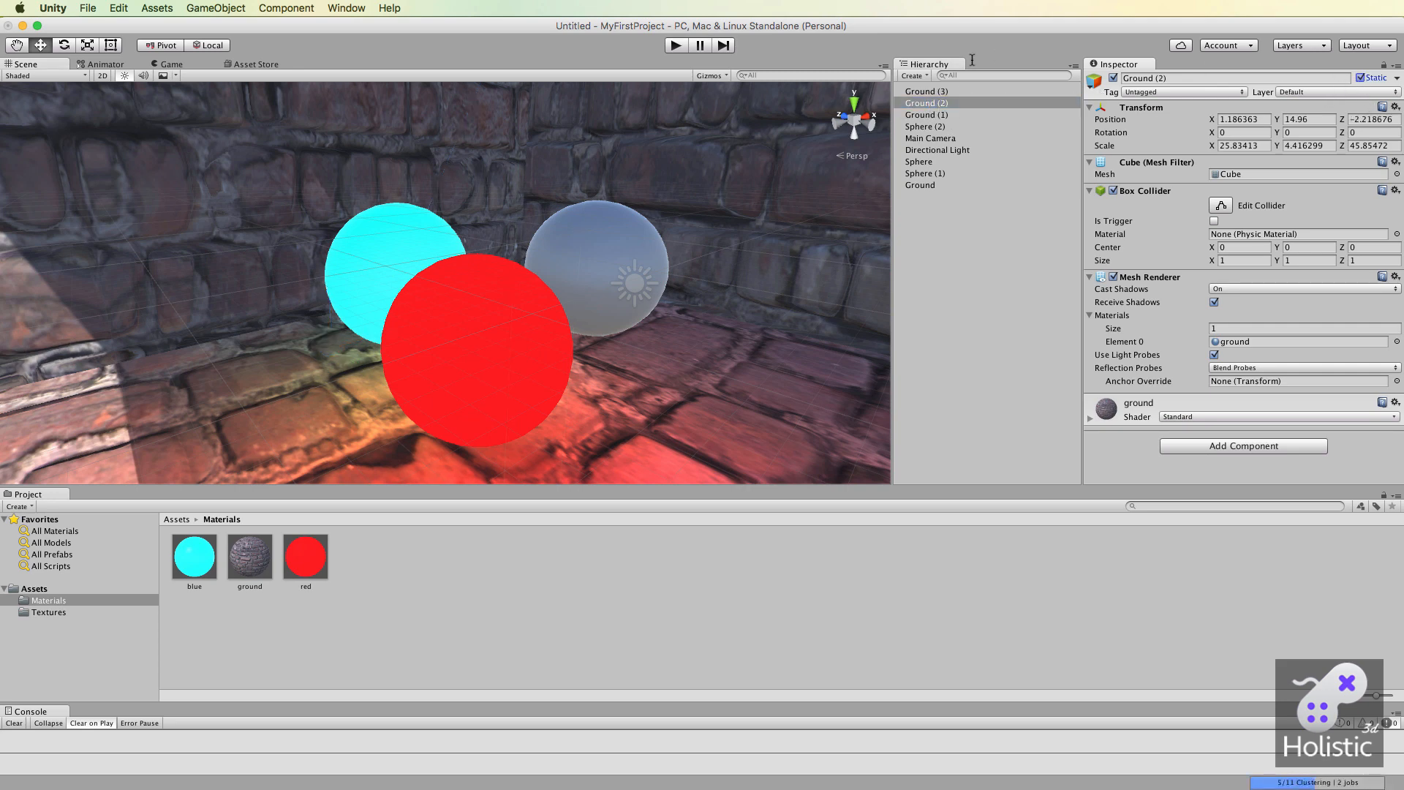
left_click(1030, 91)
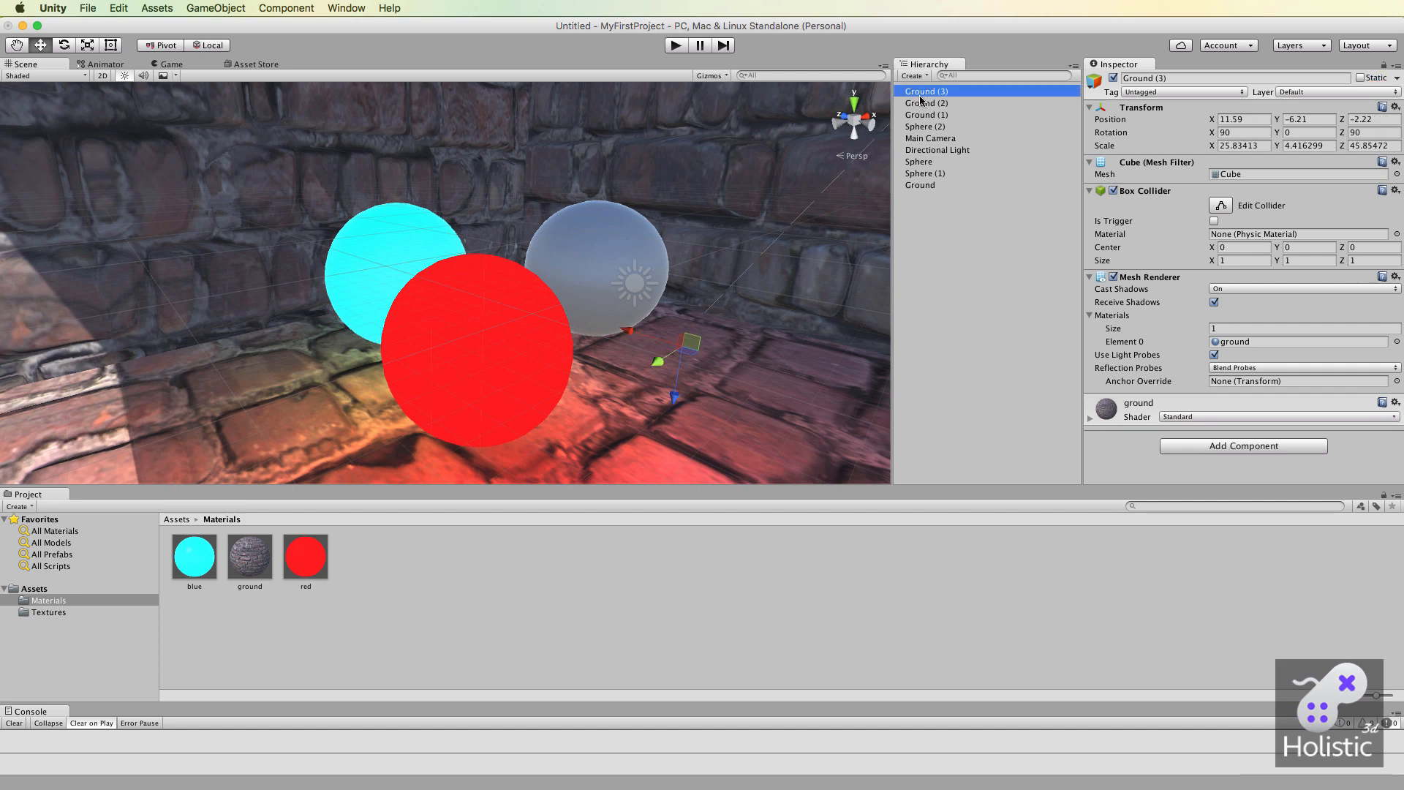
left_click(1360, 77)
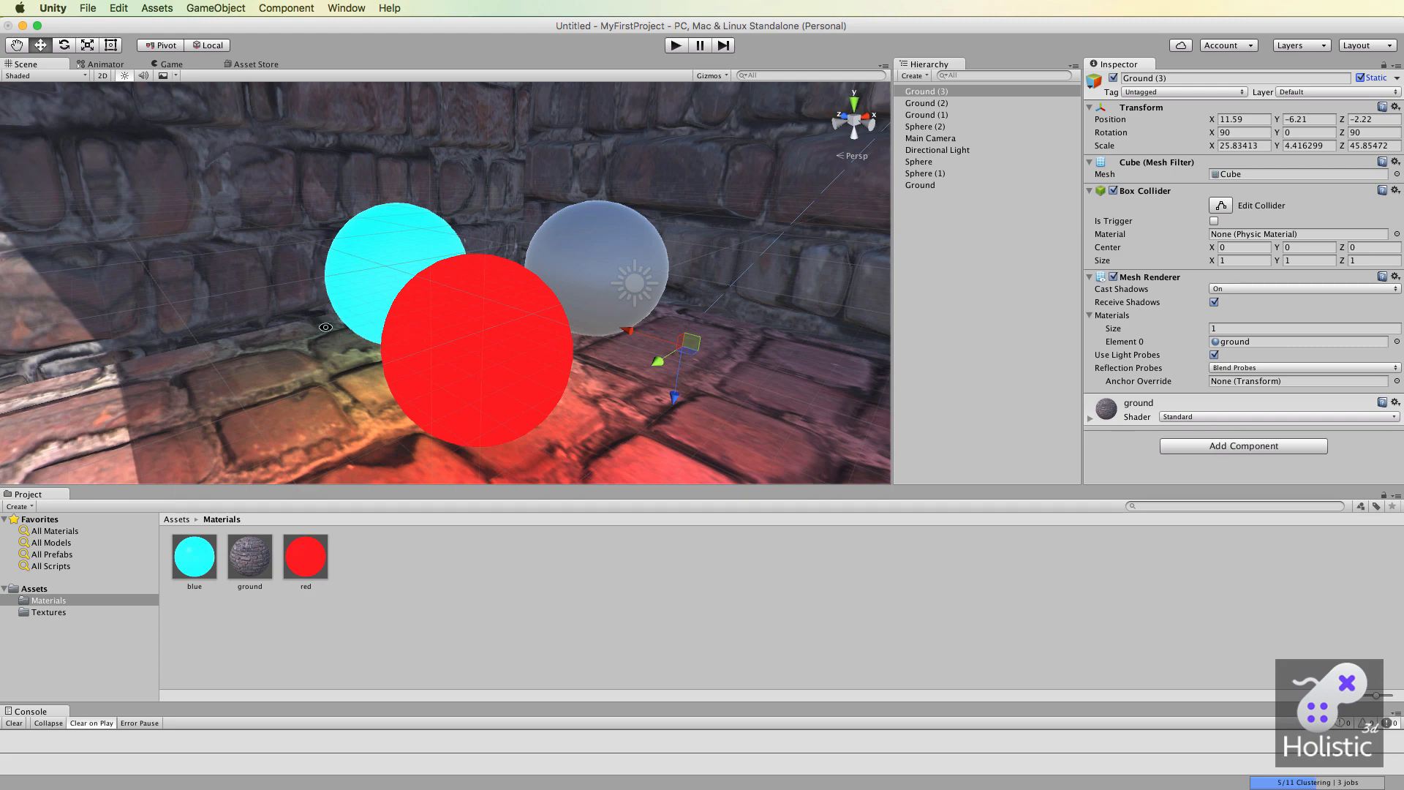
mouse_move(300, 321)
left_mouse_down("alt")
mouse_move(338, 396)
mouse_move(321, 305)
left_mouse_up("alt")
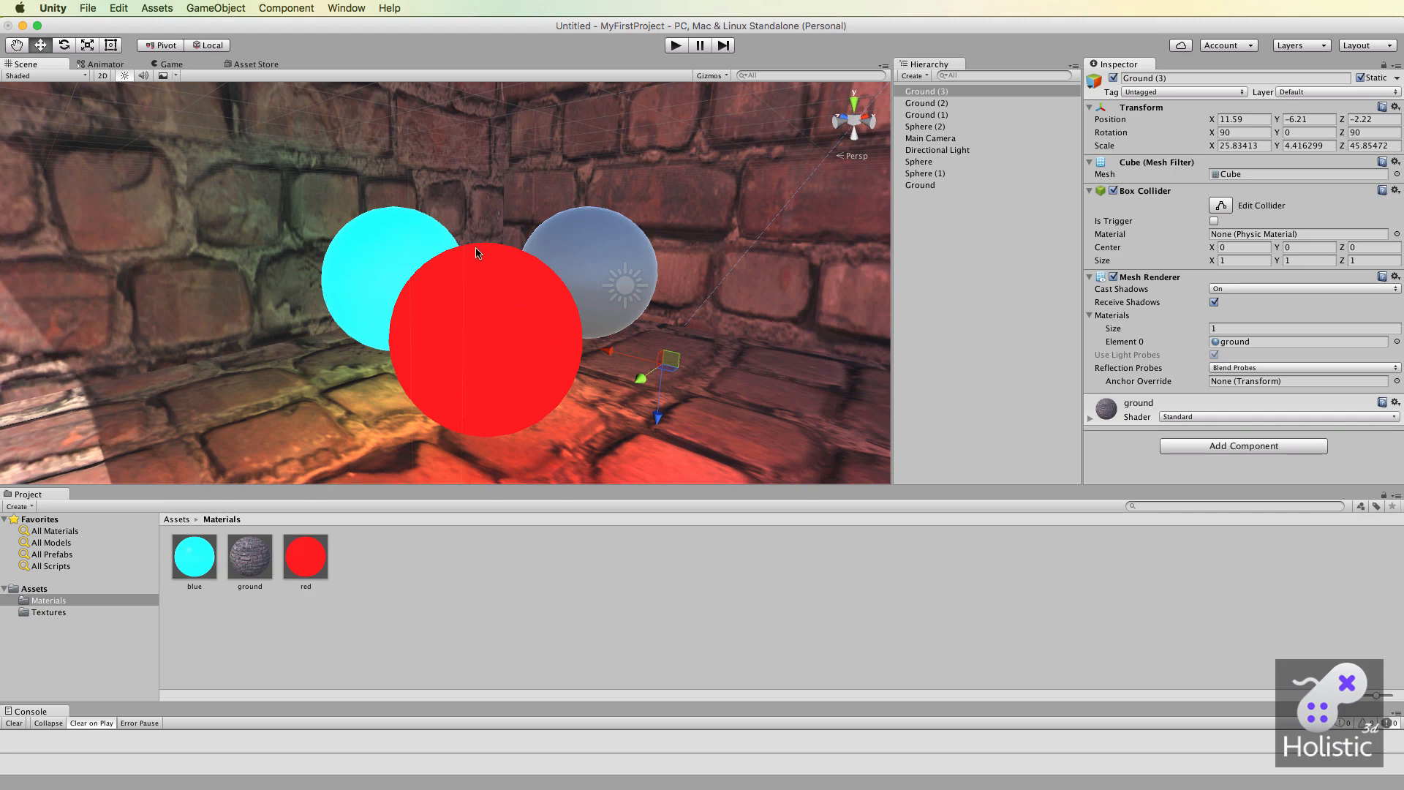
left_click_drag(479, 251, 539, 291, "alt")
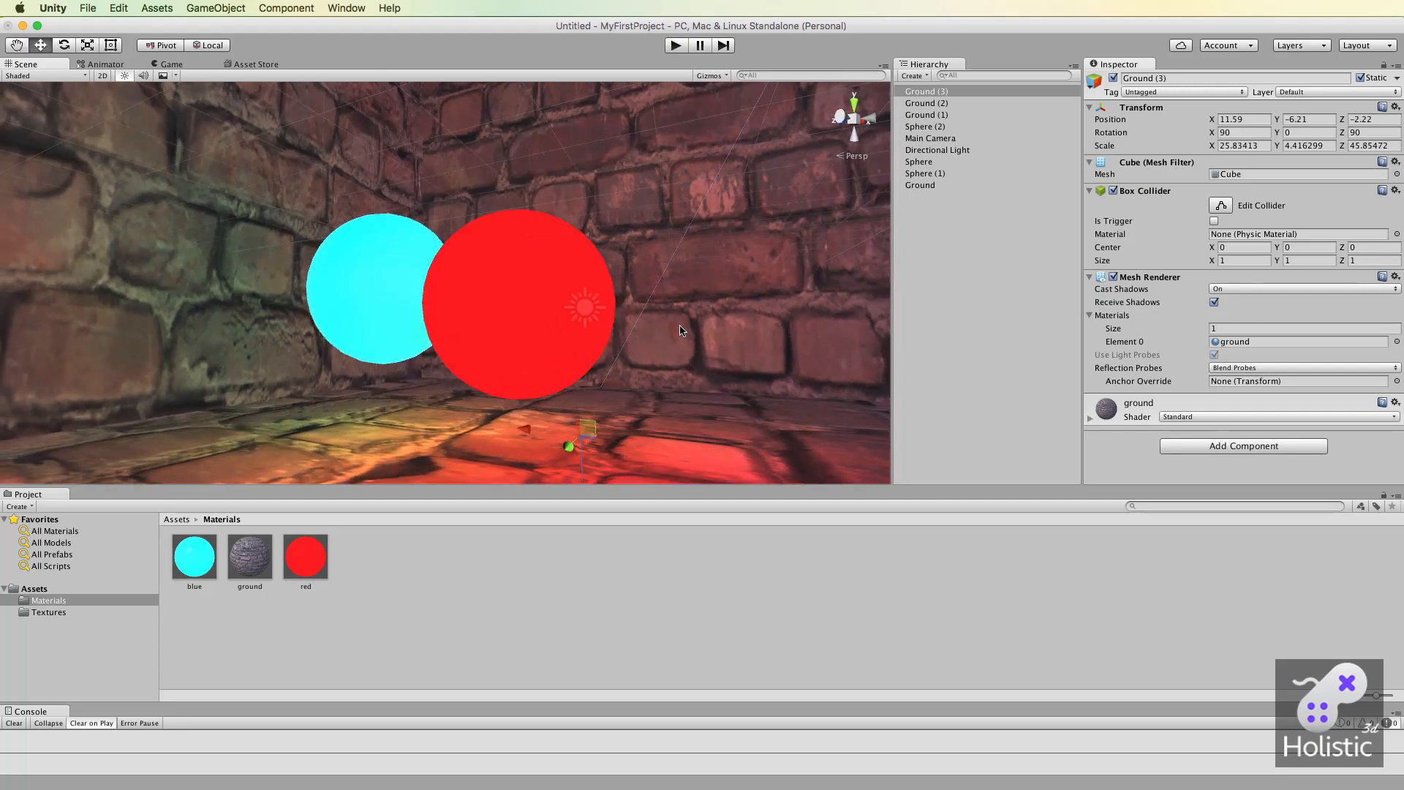